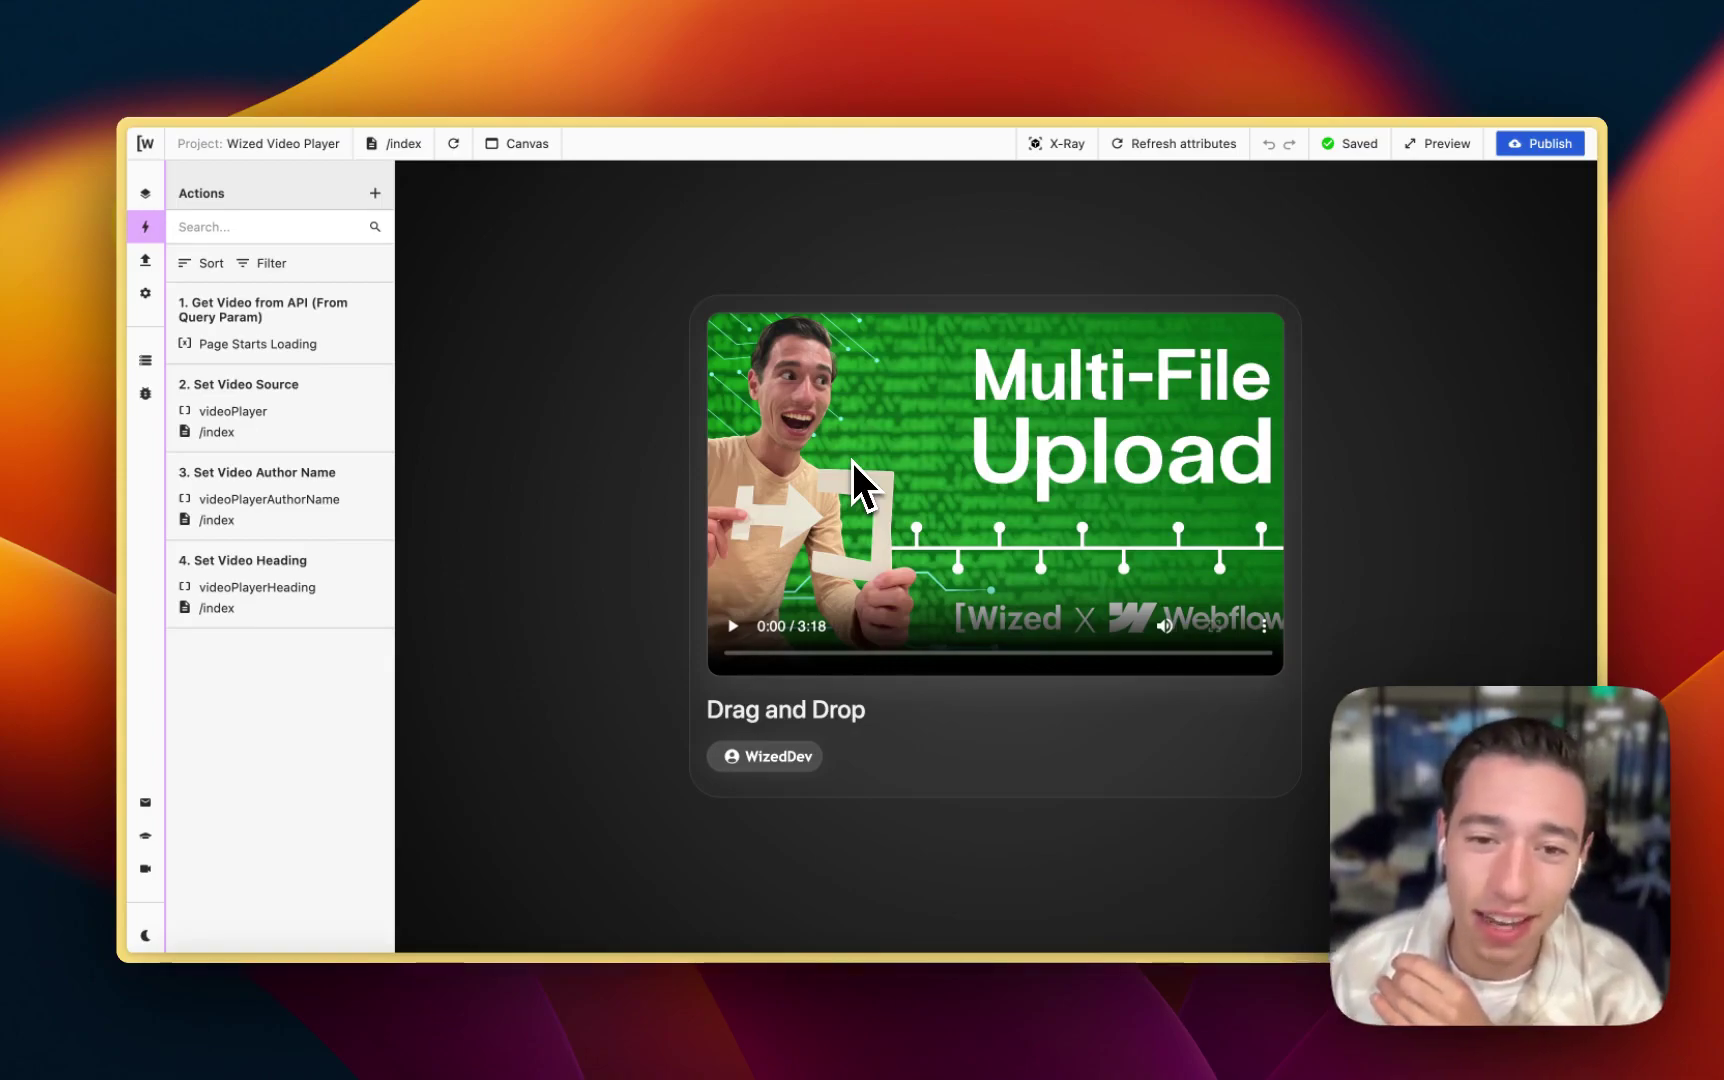
Step: Reload the canvas and play the Drag and Drop video, scrubbing along its timeline to near the end
left_click(455, 148)
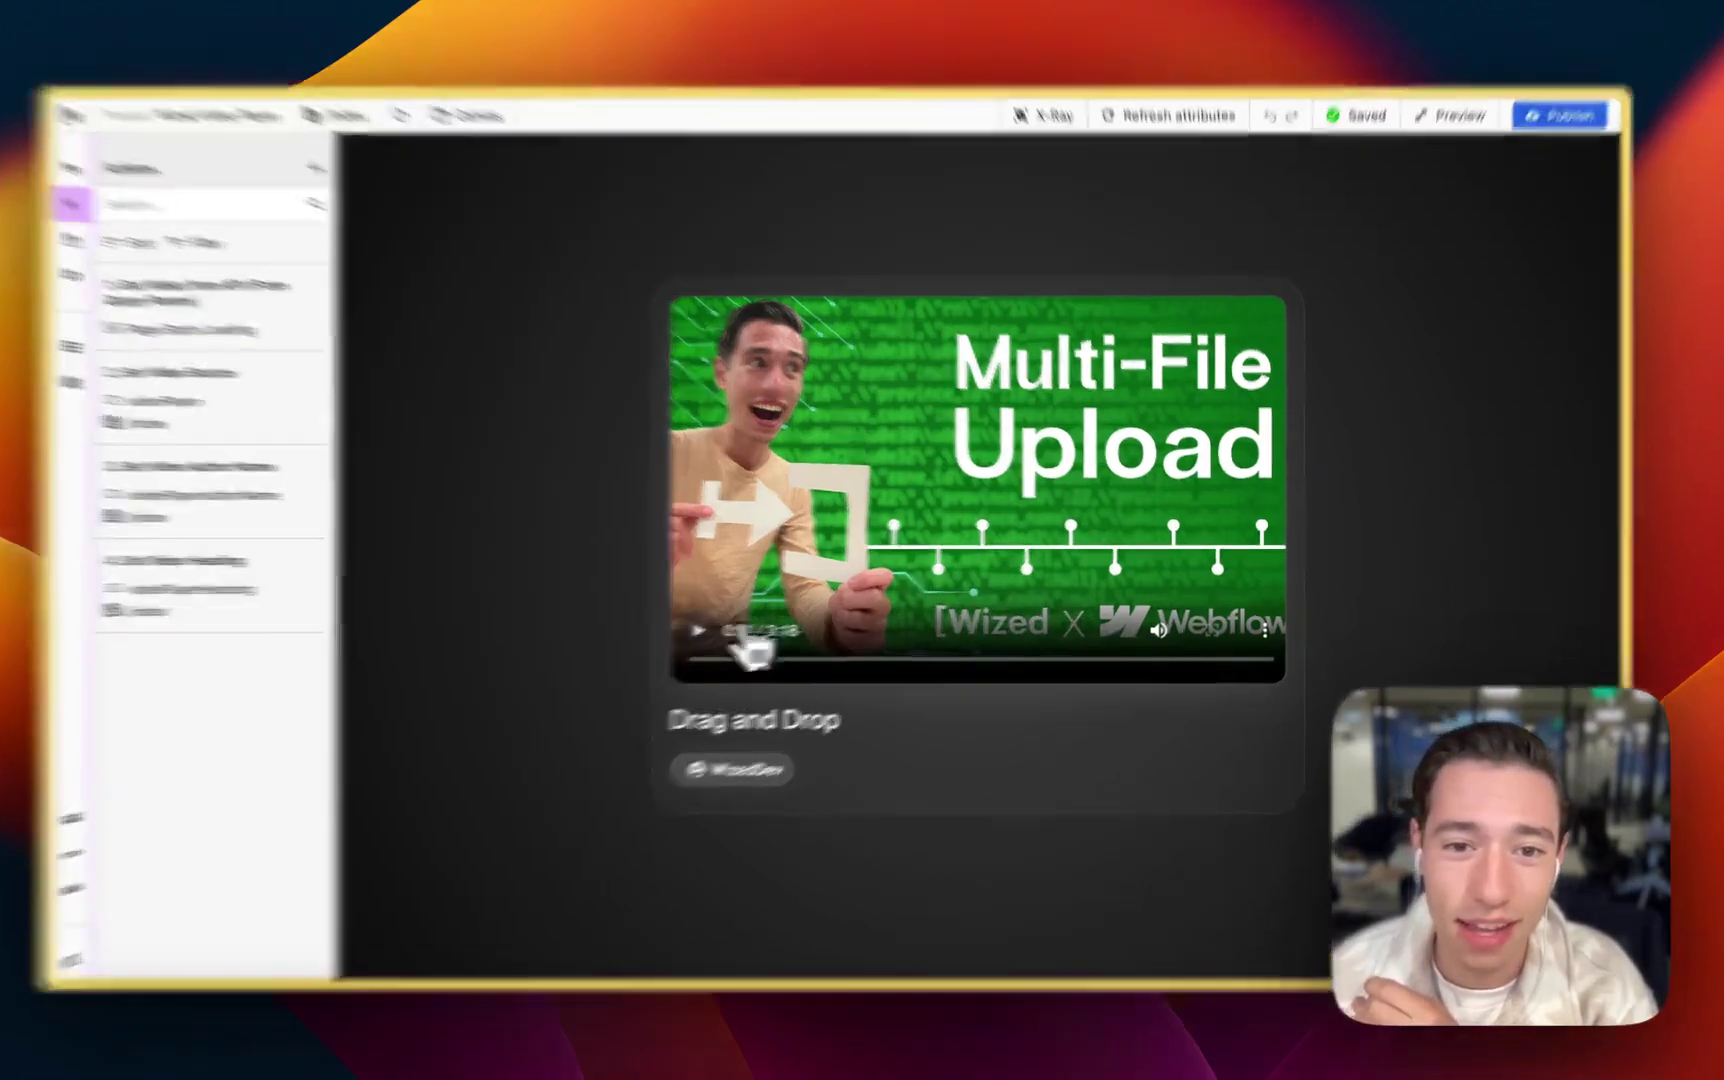
left_click(733, 626)
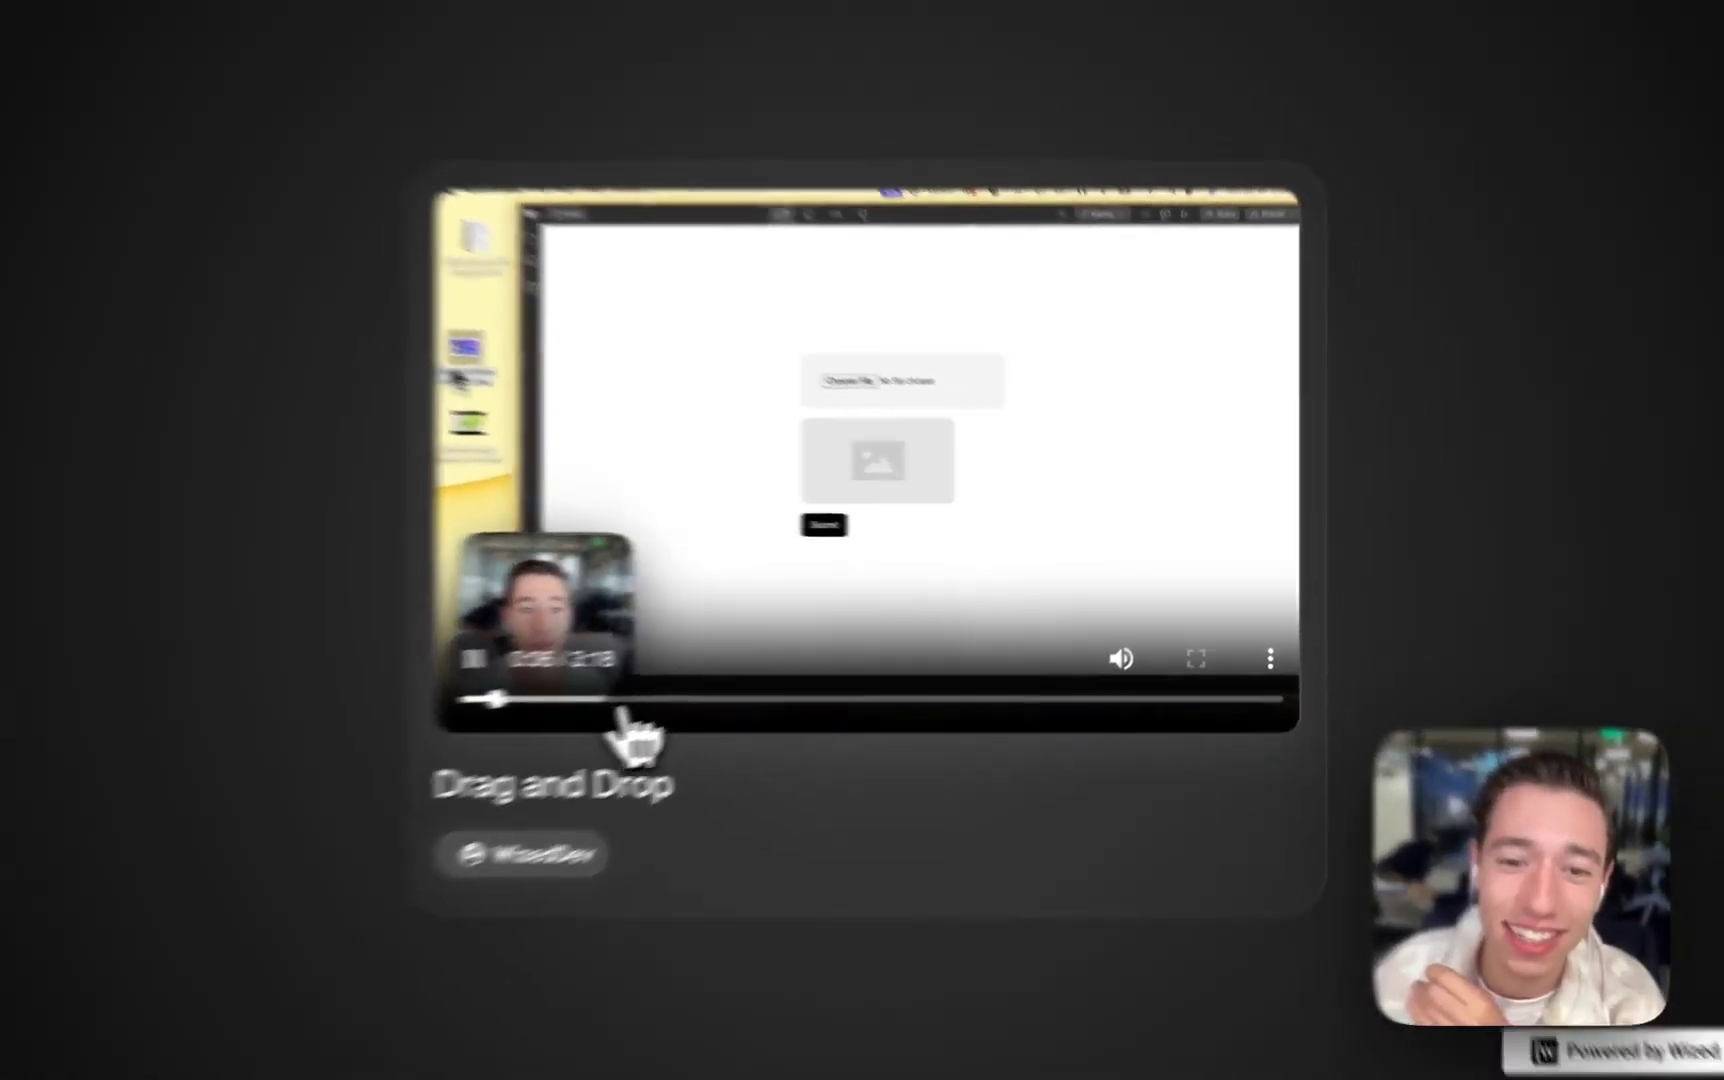
left_click_drag(617, 707, 941, 698)
left_click_drag(1048, 668, 1345, 693)
left_click(1140, 679)
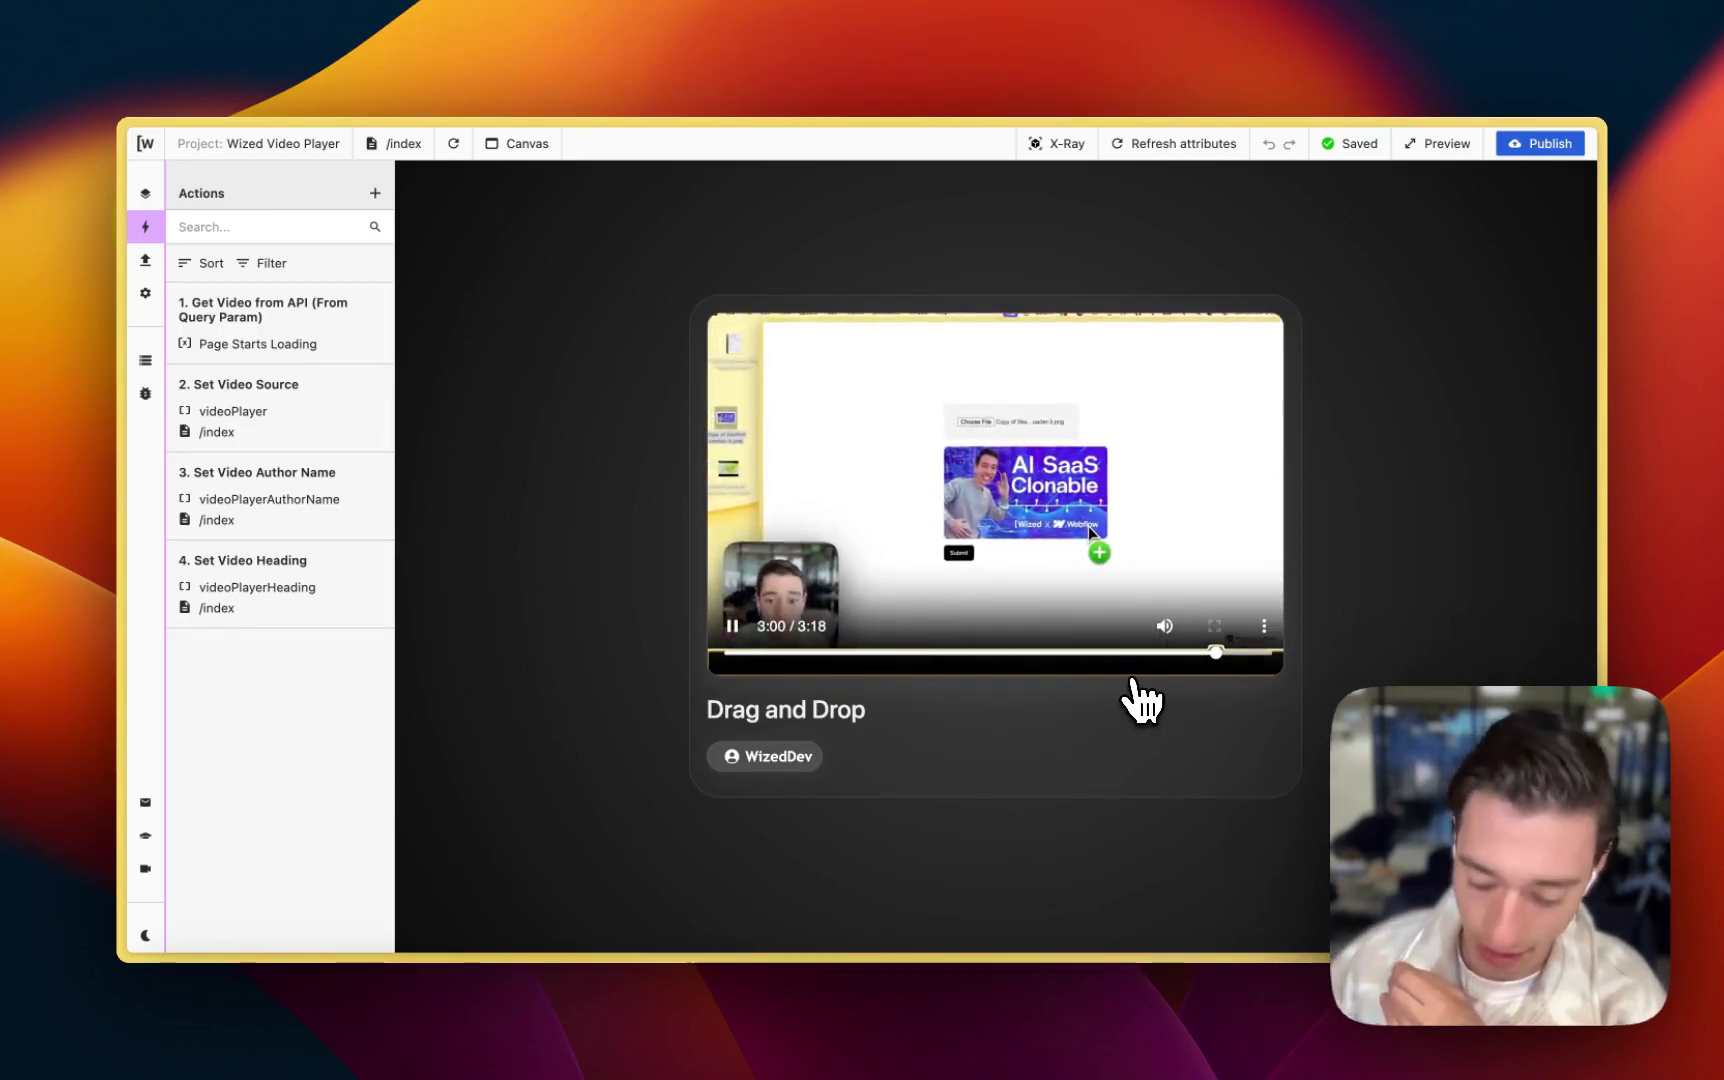
Step: Skip the playing video back in short jumps to about 2:40
key("Left")
key("Left")
key("Left")
key("Left")
key("Left")
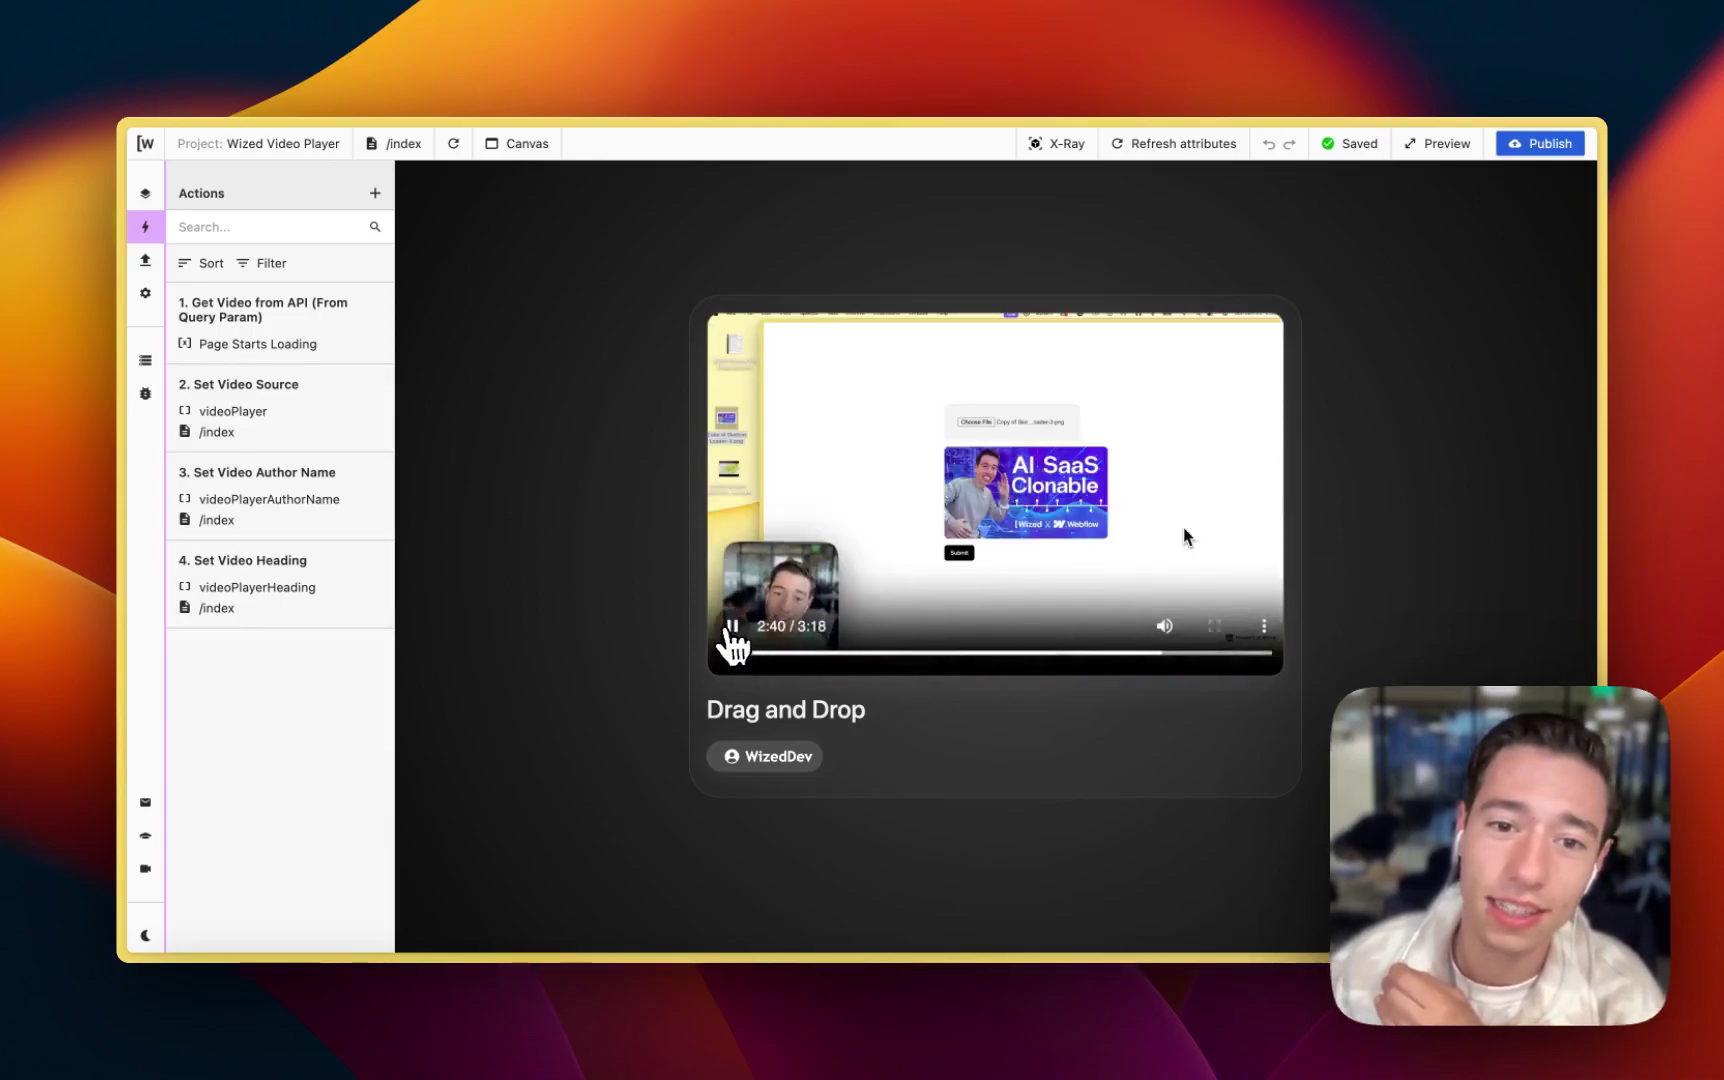
Step: Open the published site wized-video-player.webflow.io and expand its preview to a full tab
left_click(1552, 146)
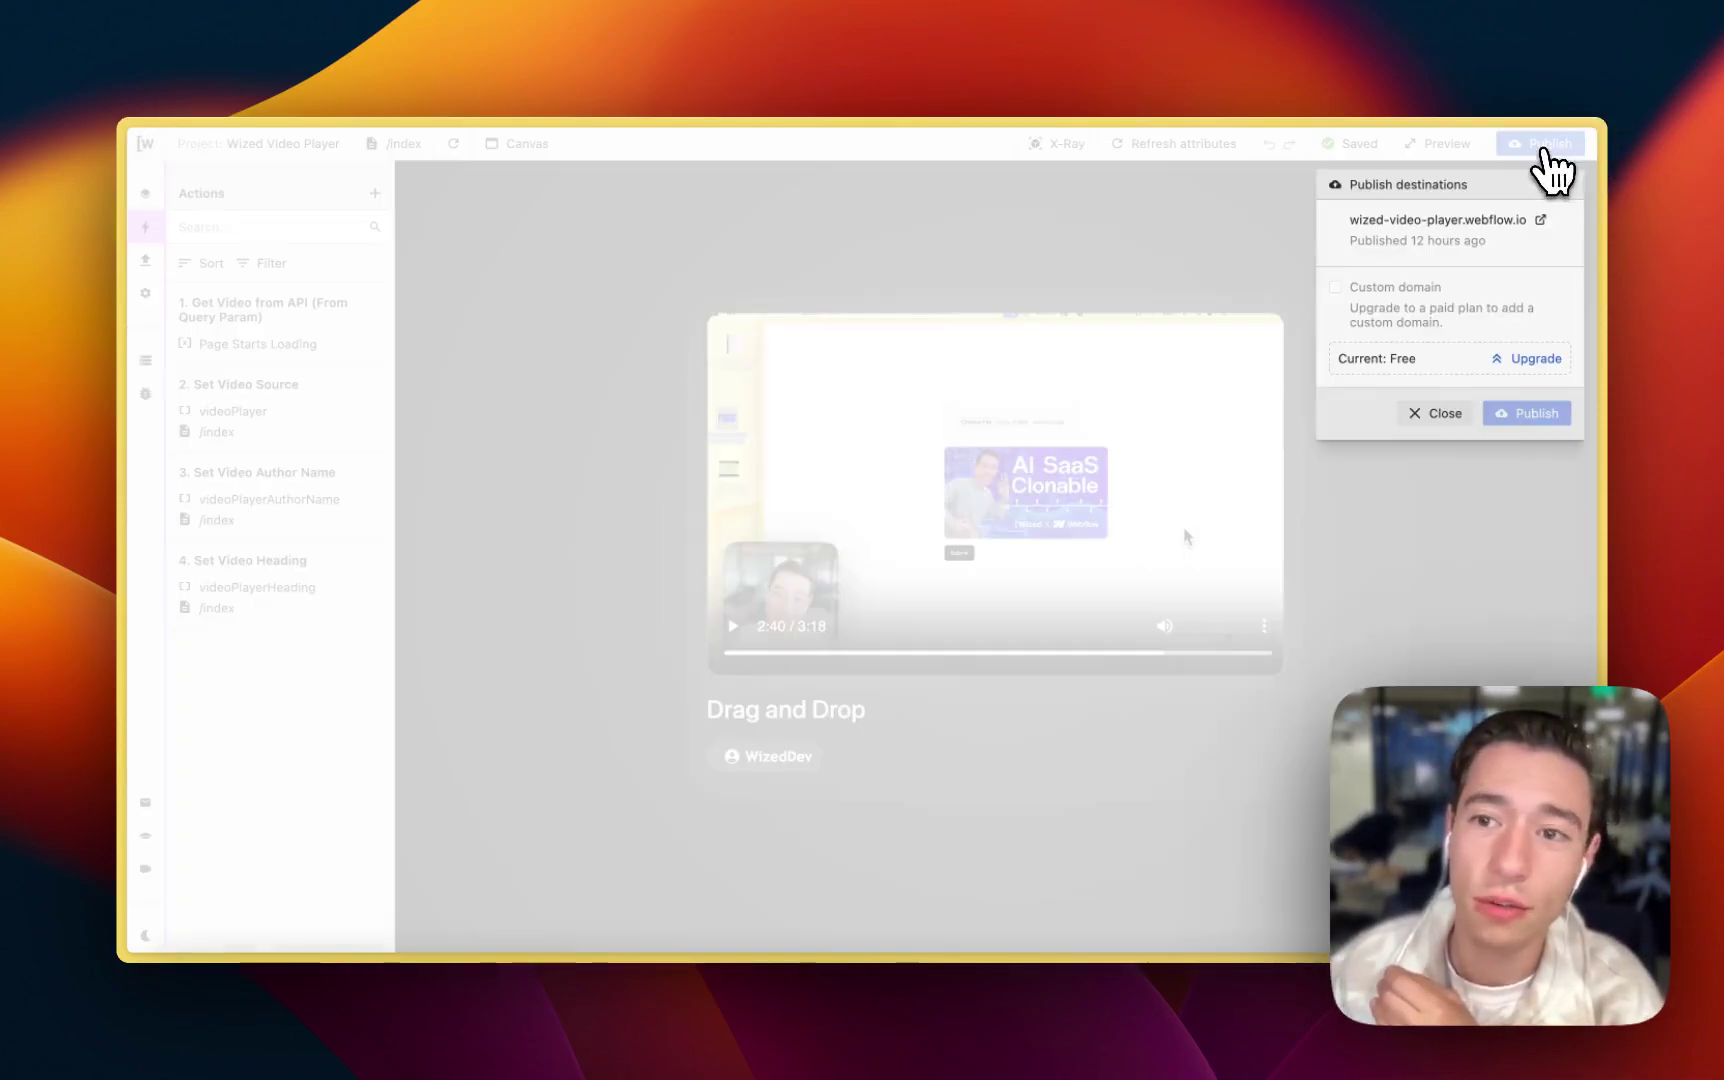
left_click(1540, 222)
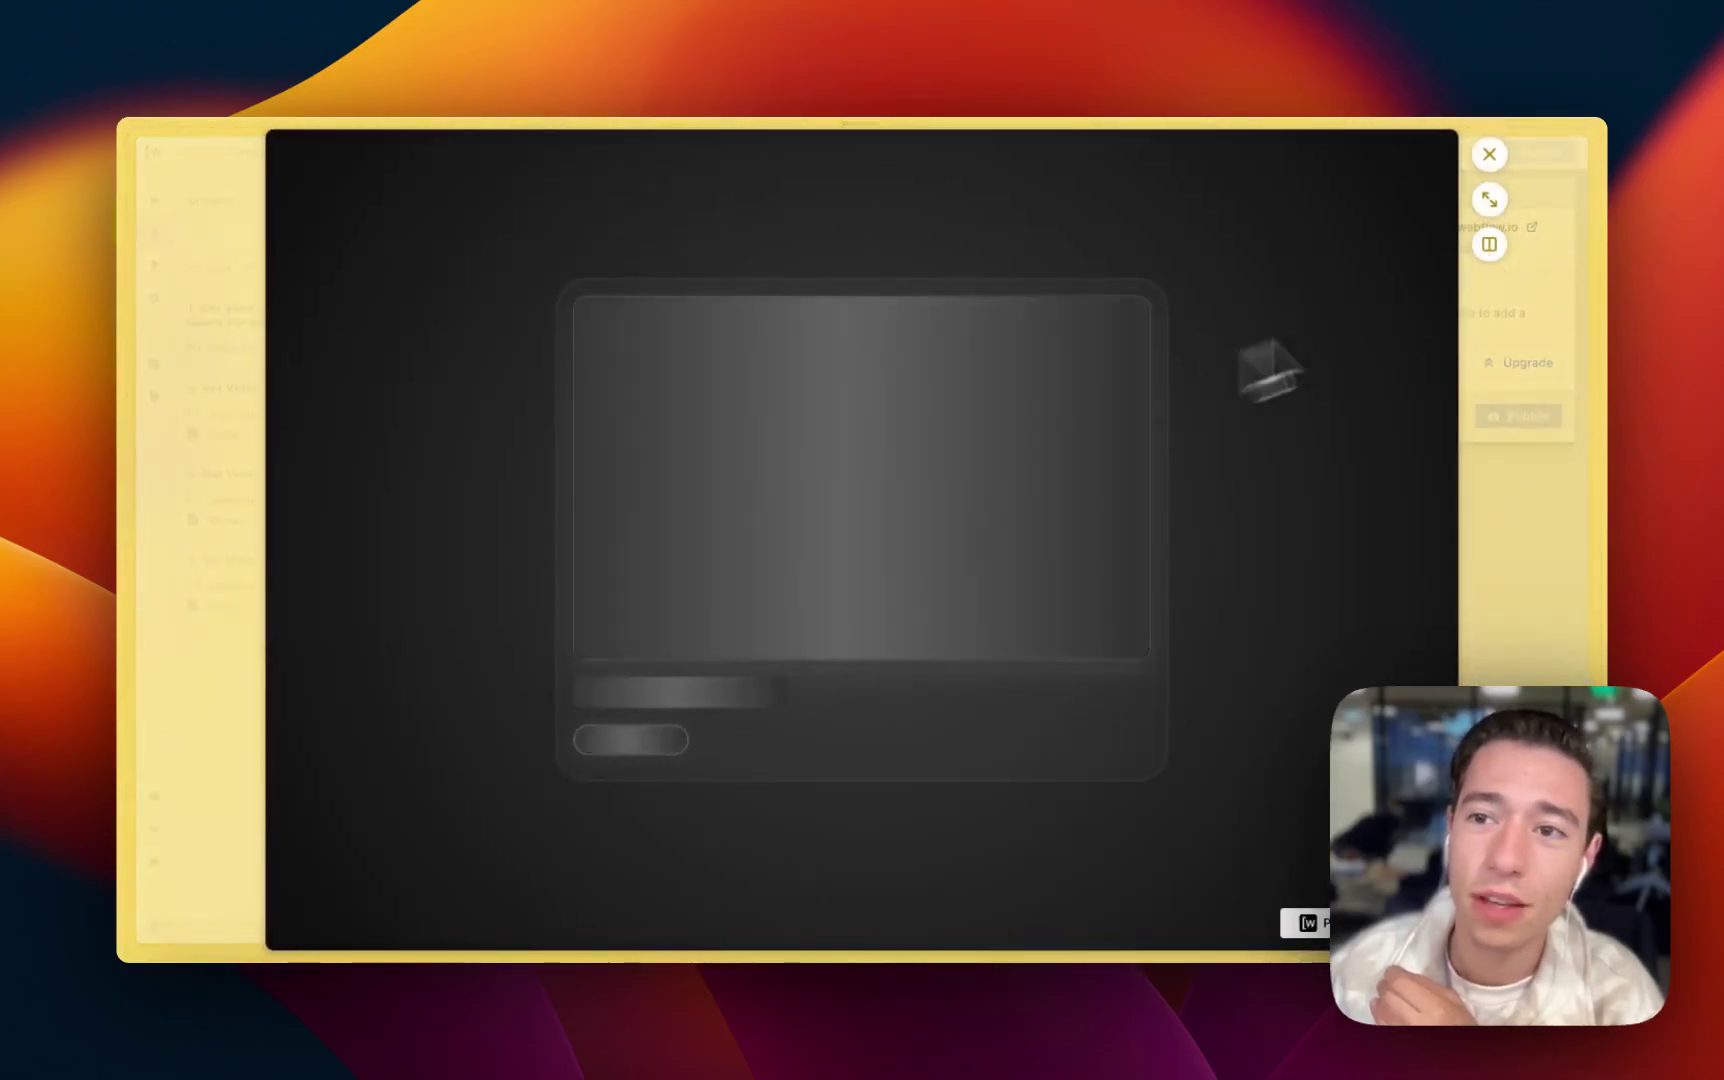
left_click(1490, 199)
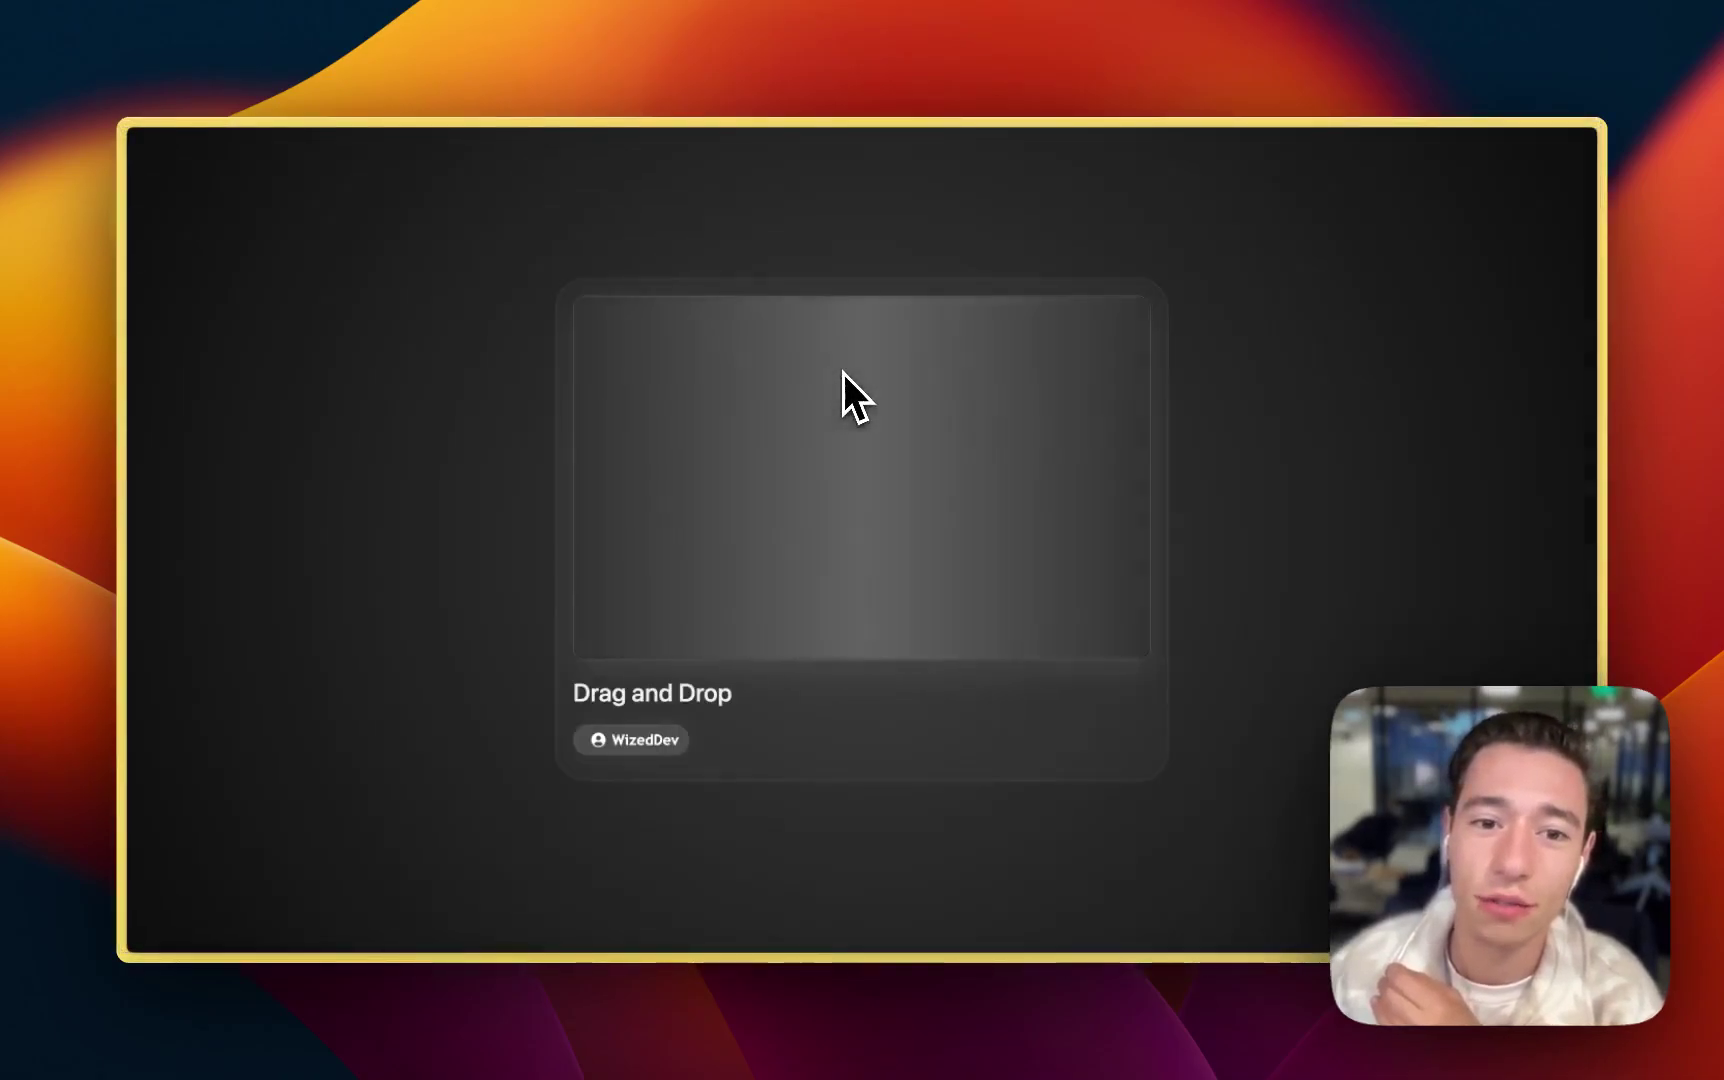
Step: Test playback of the Drag and Drop video on the published page by playing and pausing it
left_click(892, 444)
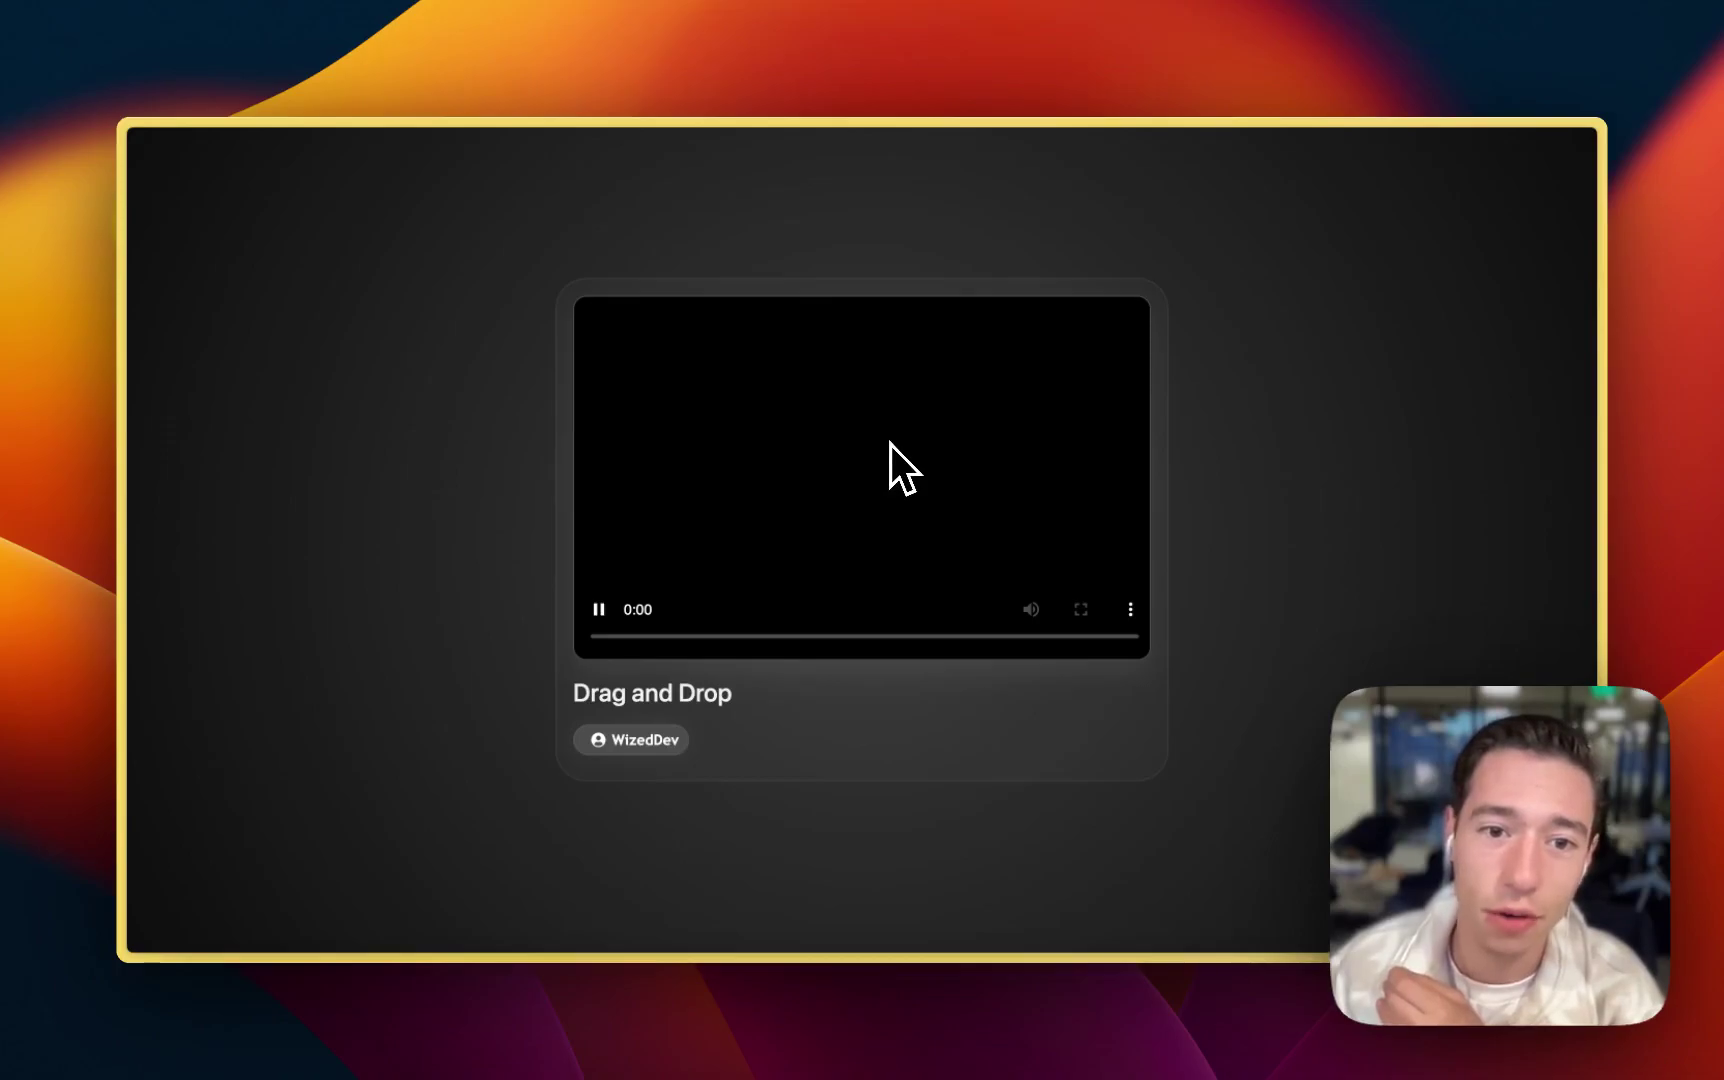
left_click(889, 440)
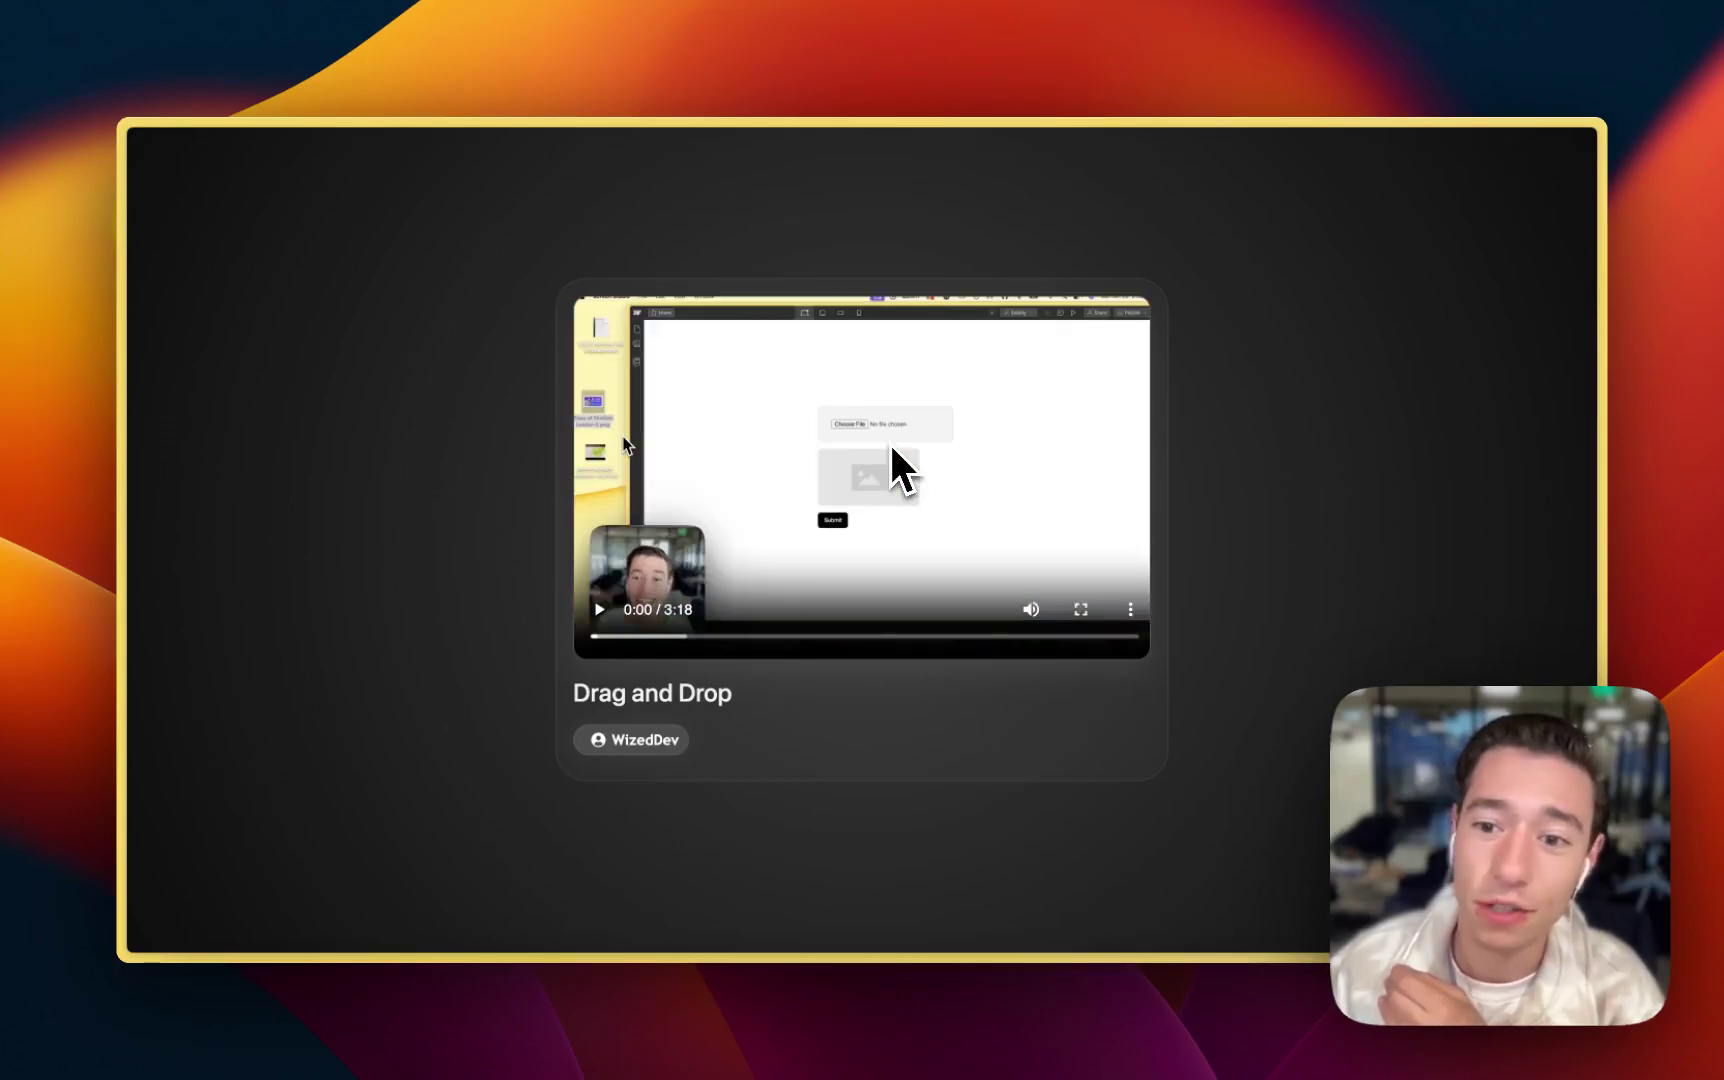
left_click(889, 440)
left_click(889, 440)
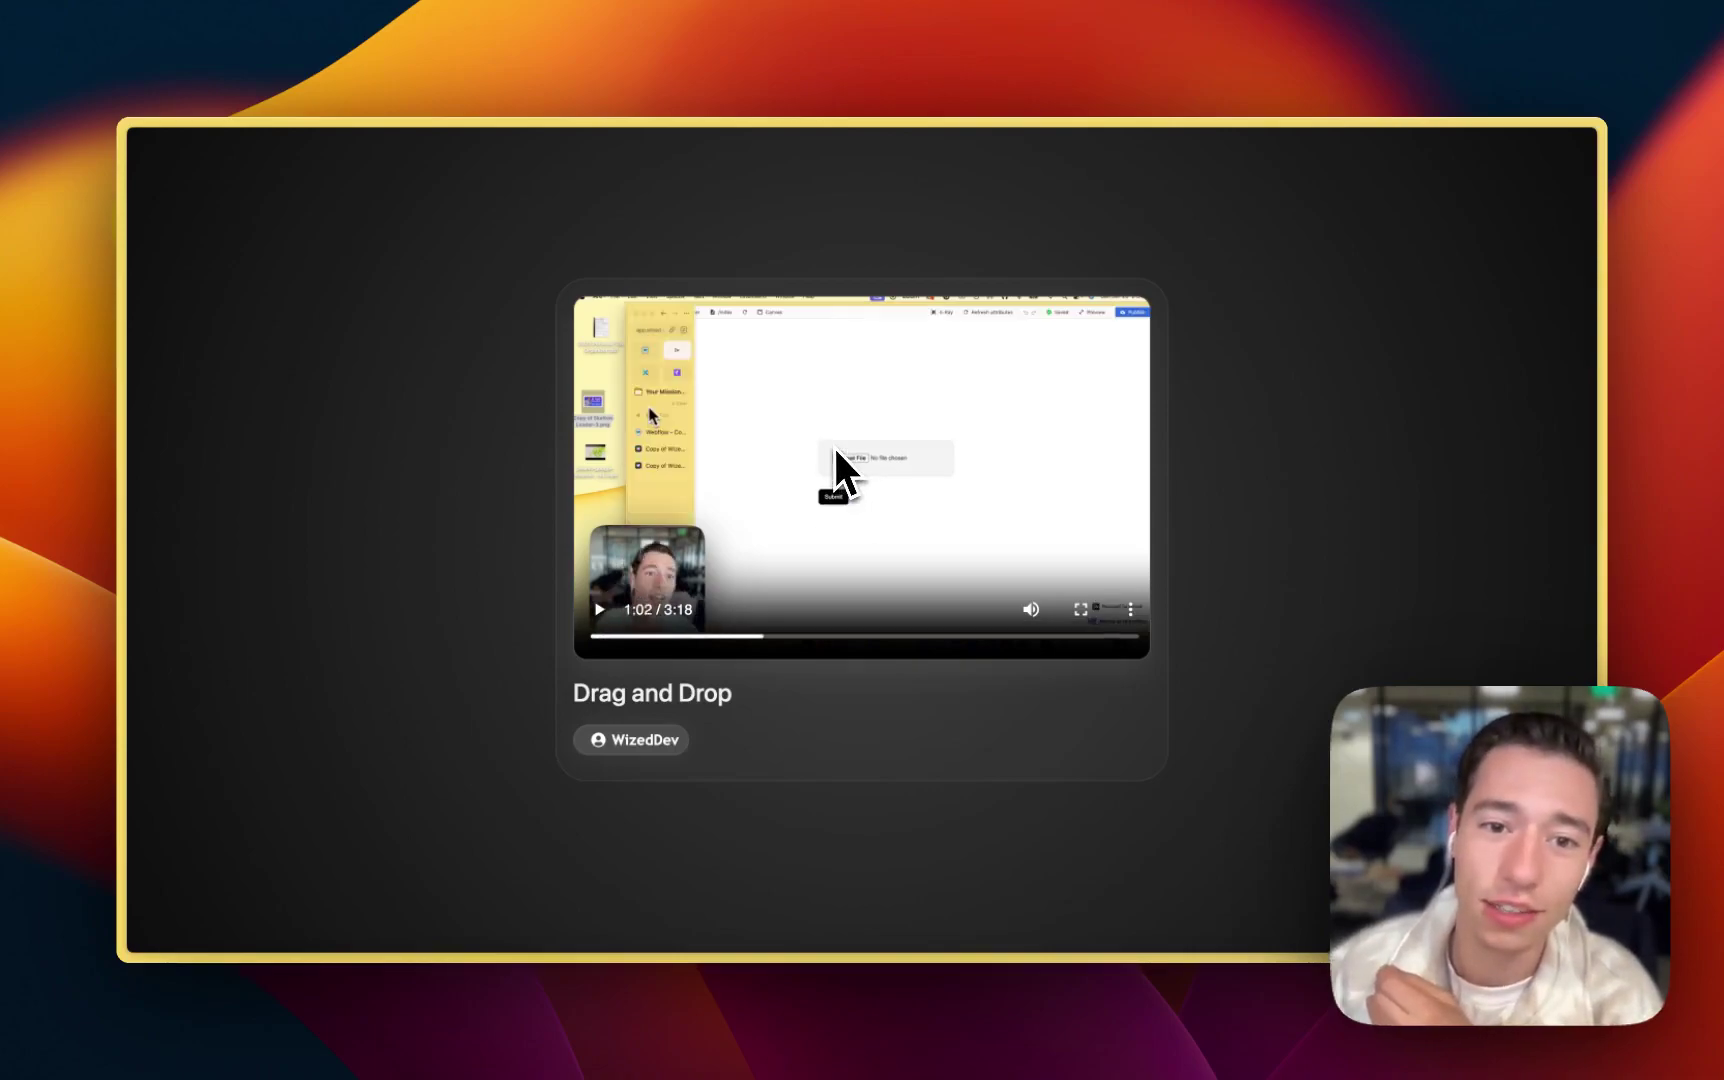
Step: Skip the published video back three jumps, then forward in repeated jumps to 2:17
key("Left")
key("Left")
key("Left")
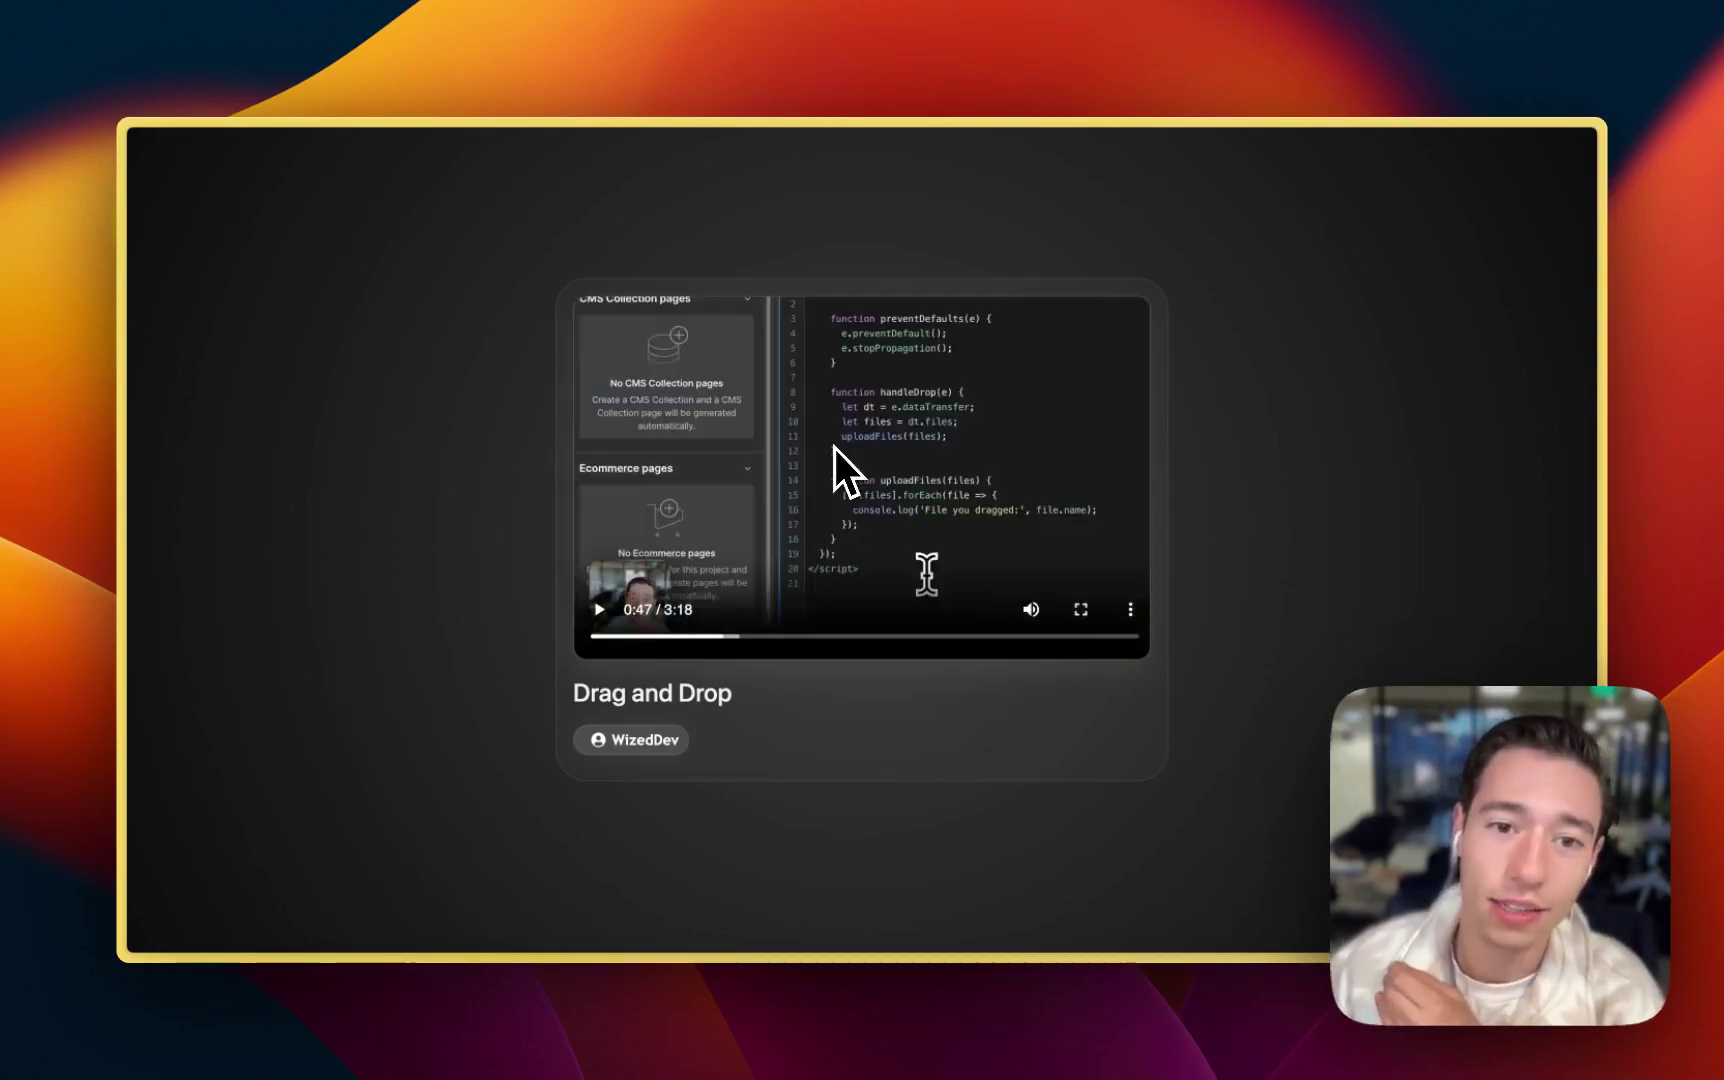
key("Right")
key("Right")
key("Right")
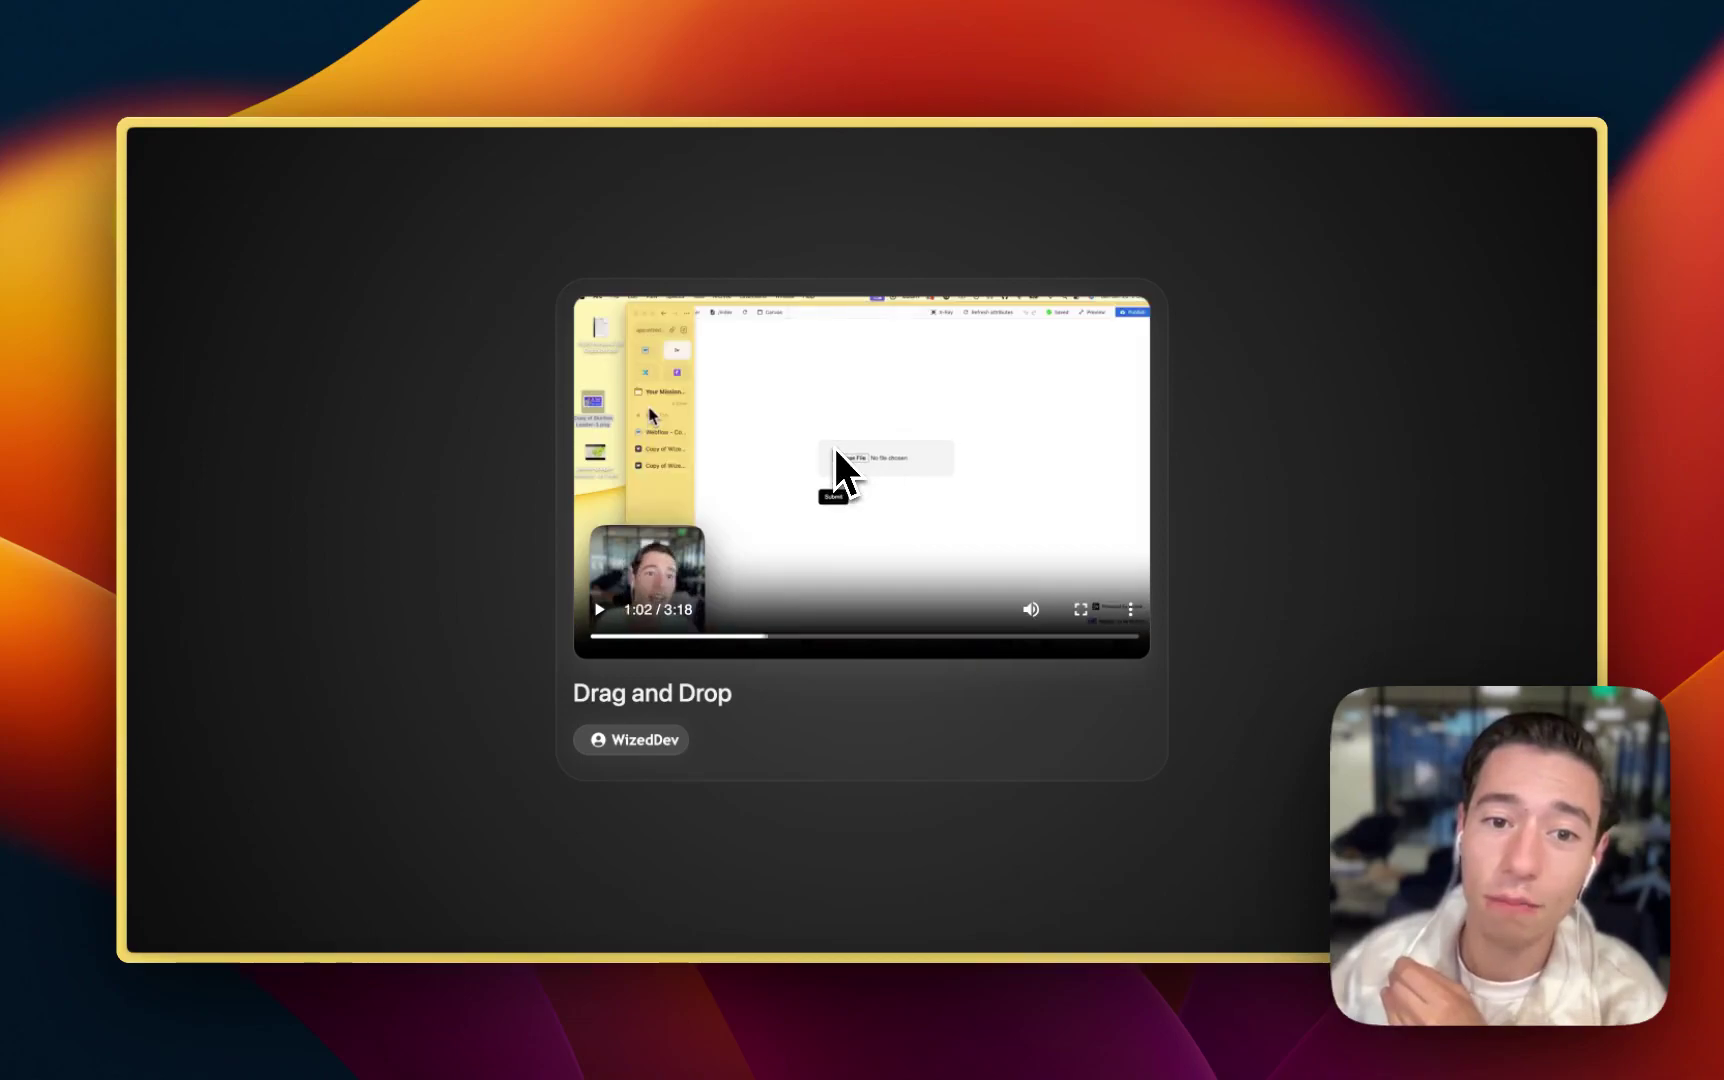
key("Right")
key("Right")
key("Right")
key("Right")
key("Right")
key("Right")
key("Right")
key("Right")
key("Right")
key("Right")
key("Right")
key("Right")
key("Right")
key("Right")
key("Right")
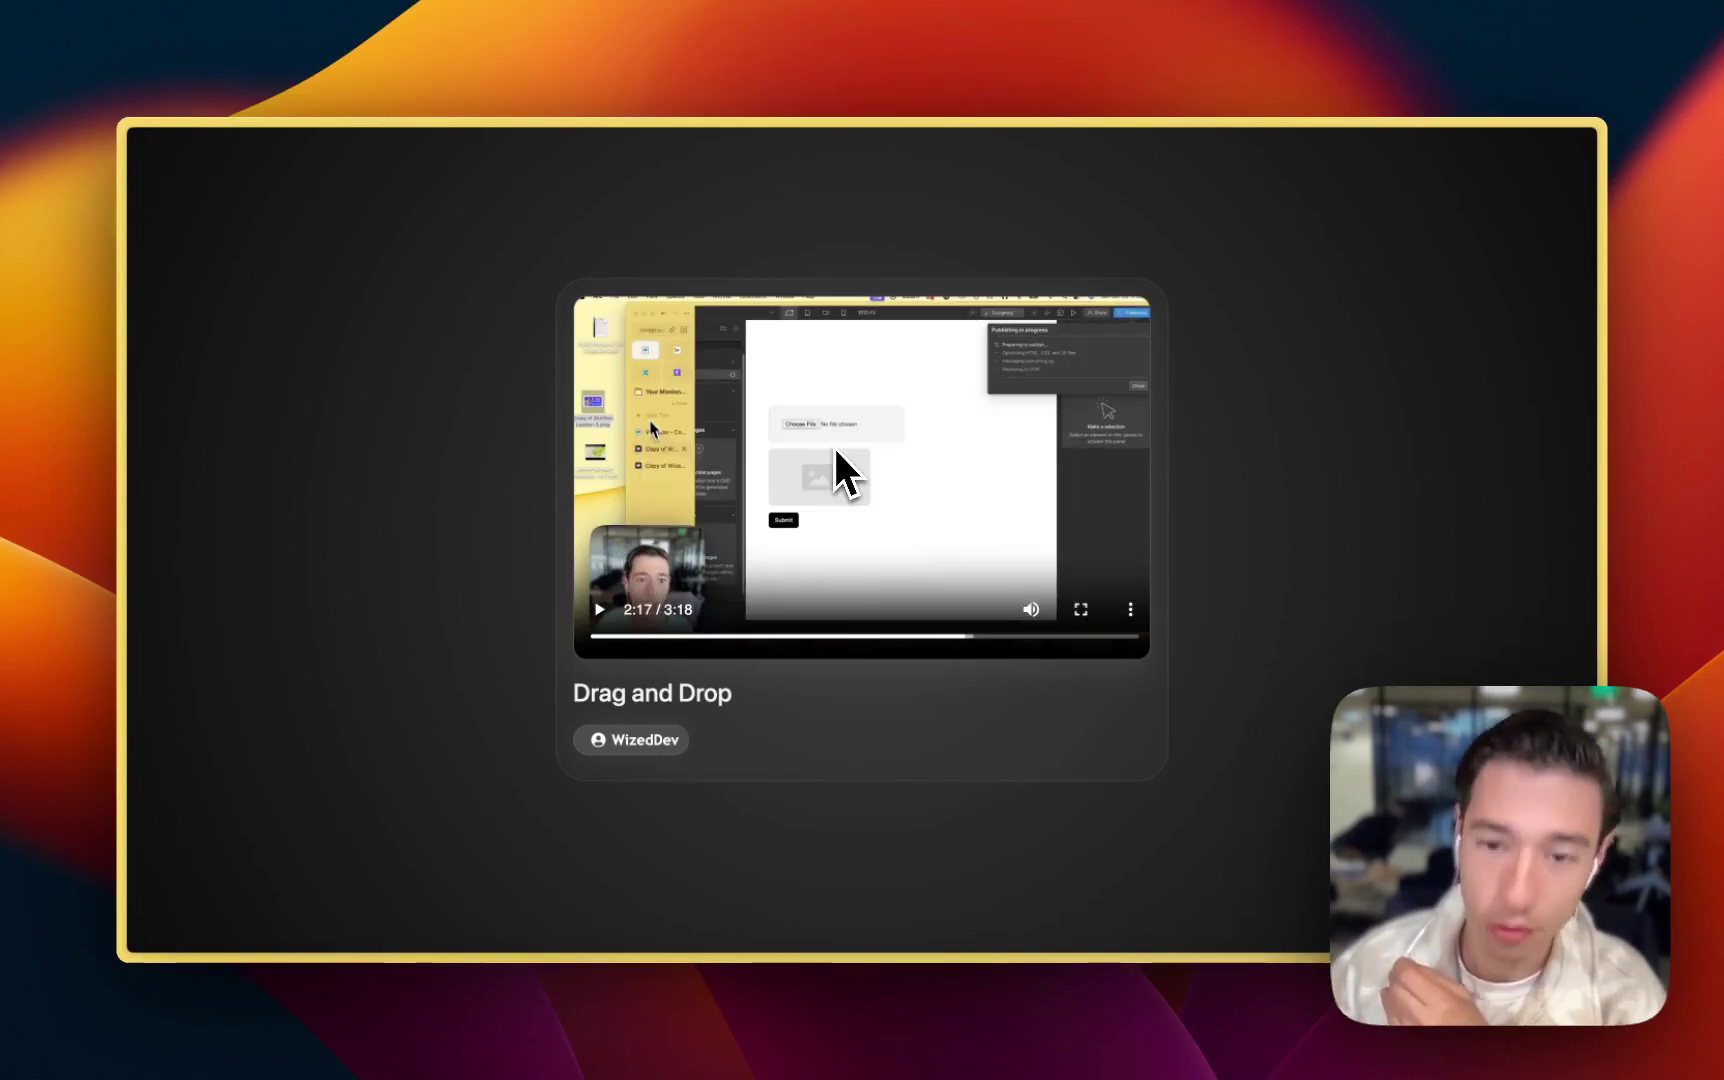
Step: Raise the system volume, reveal the player's volume slider, and view the video in full screen before returning to the page
key("XF86AudioRaiseVolume")
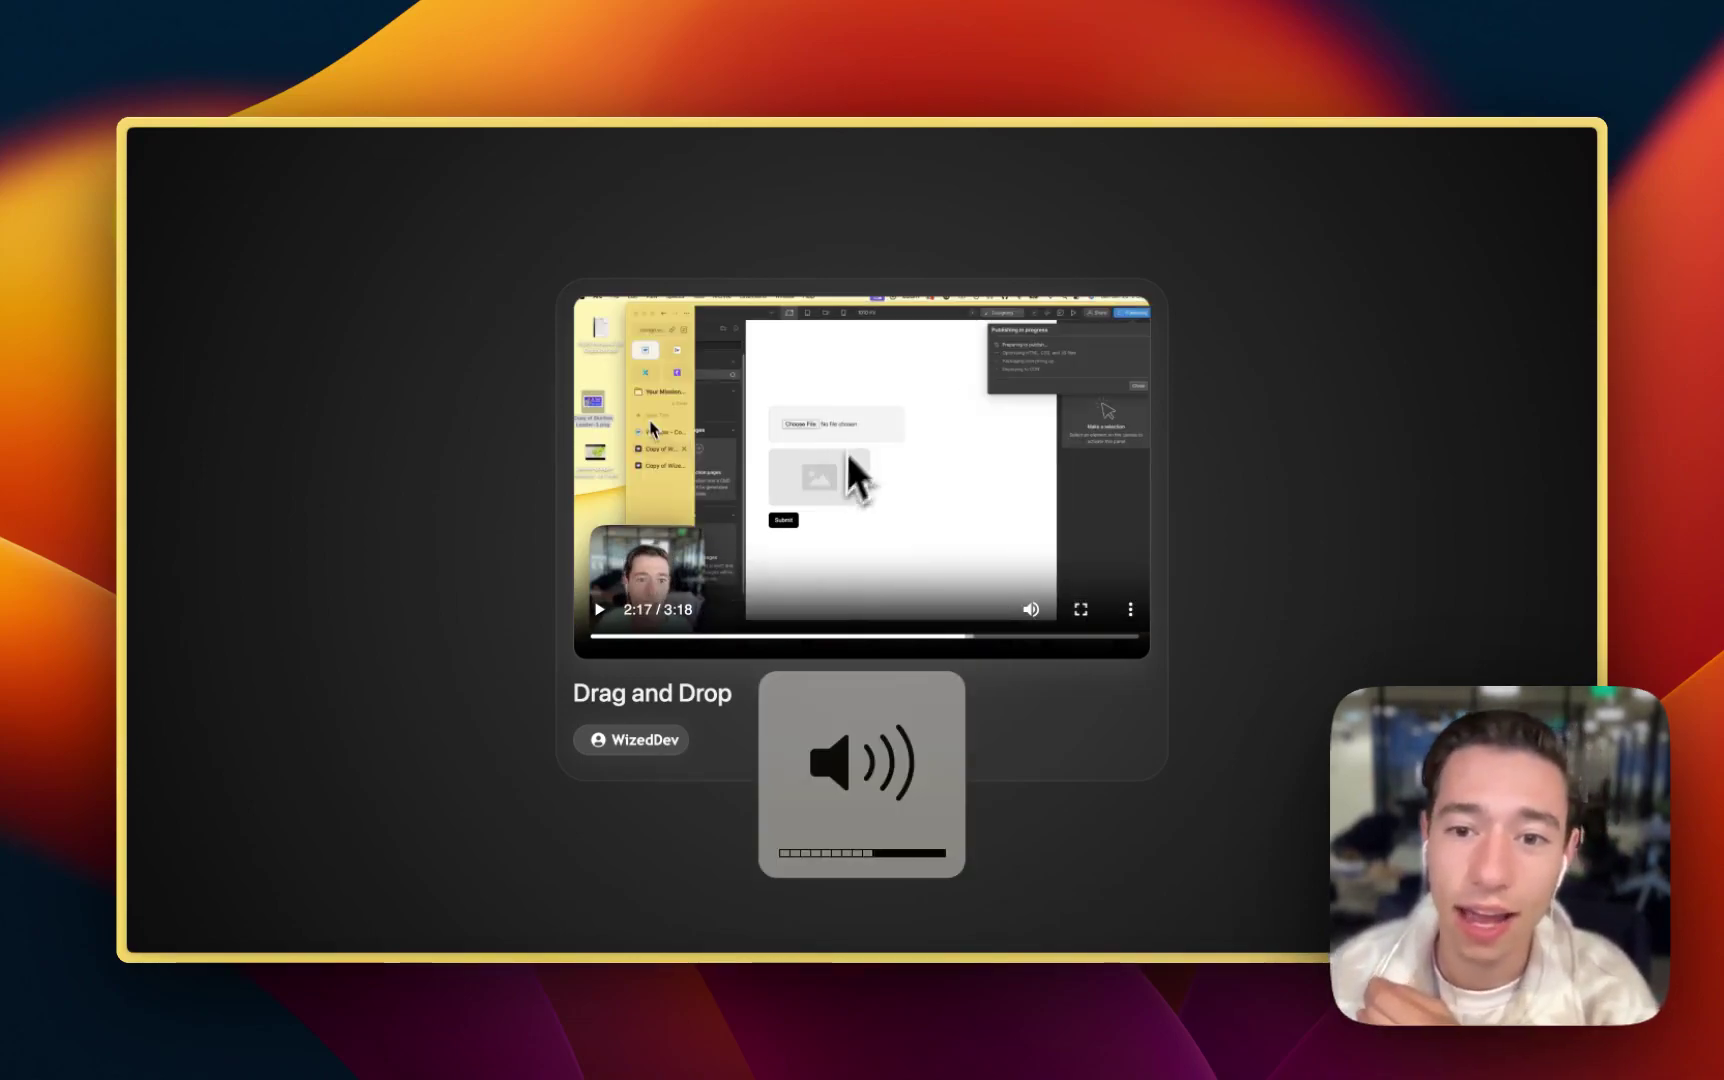
mouse_move(1031, 616)
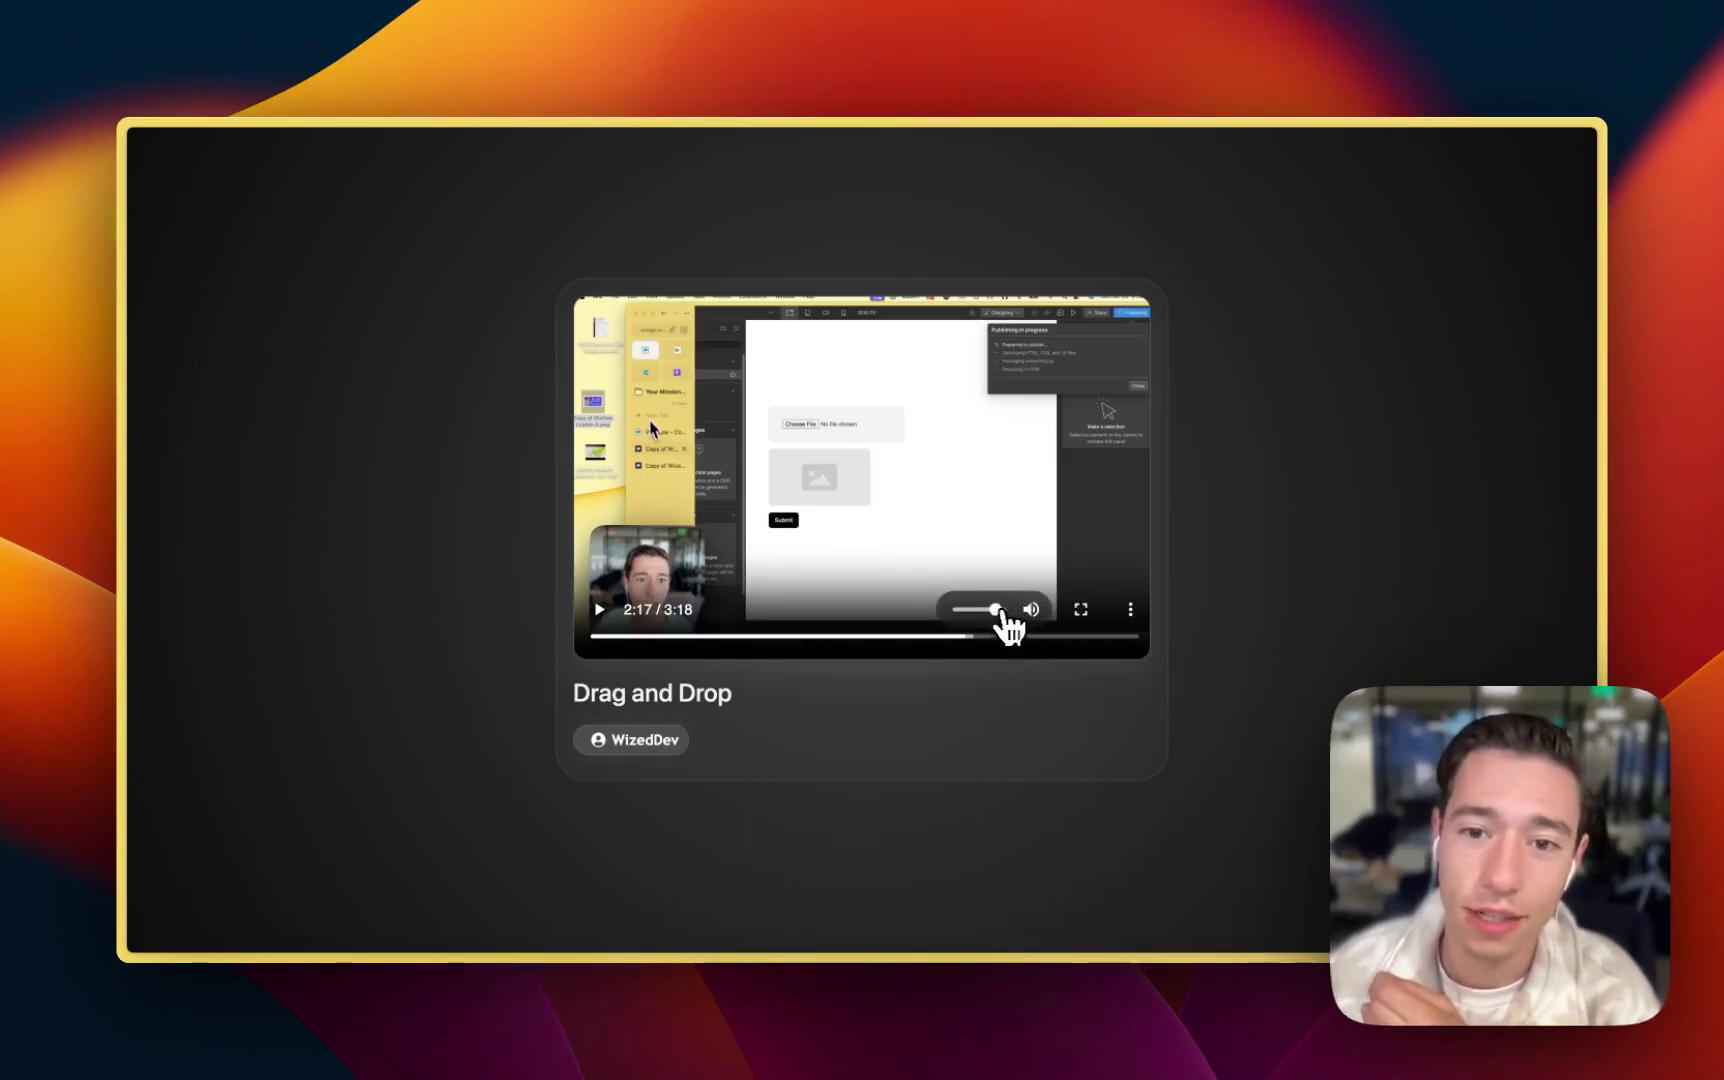
left_click(1081, 609)
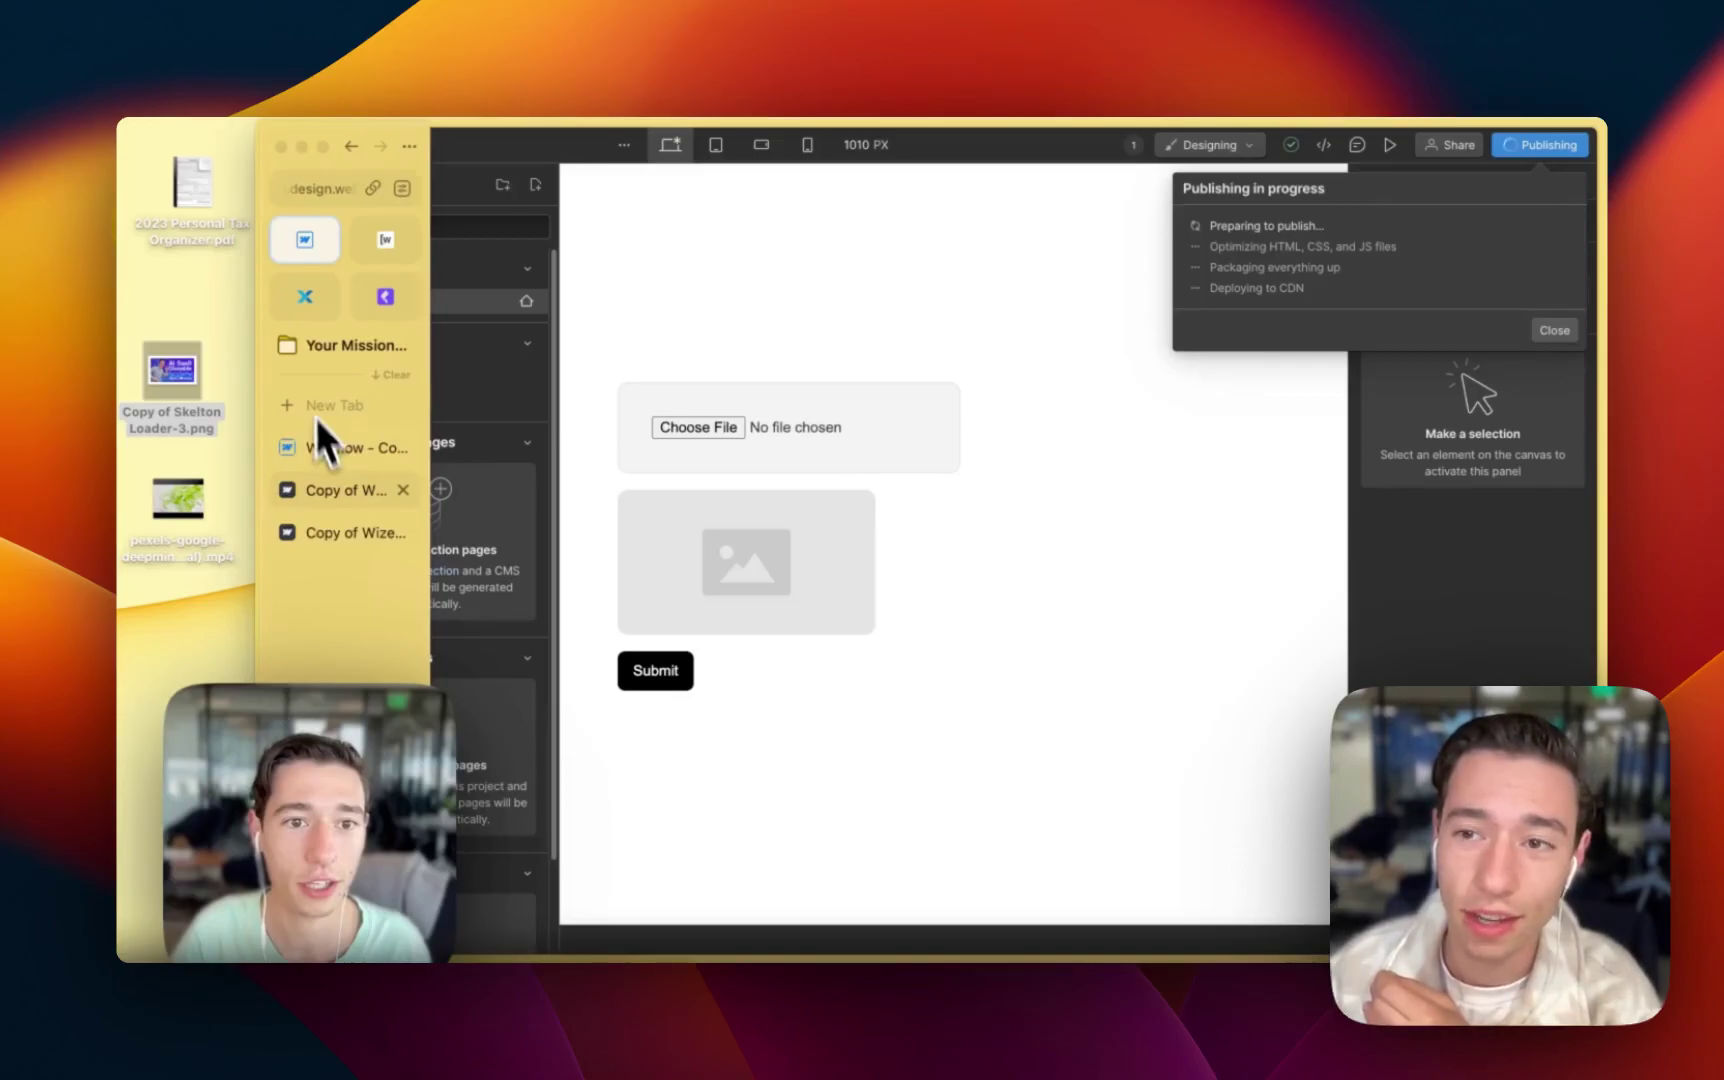
key("Escape")
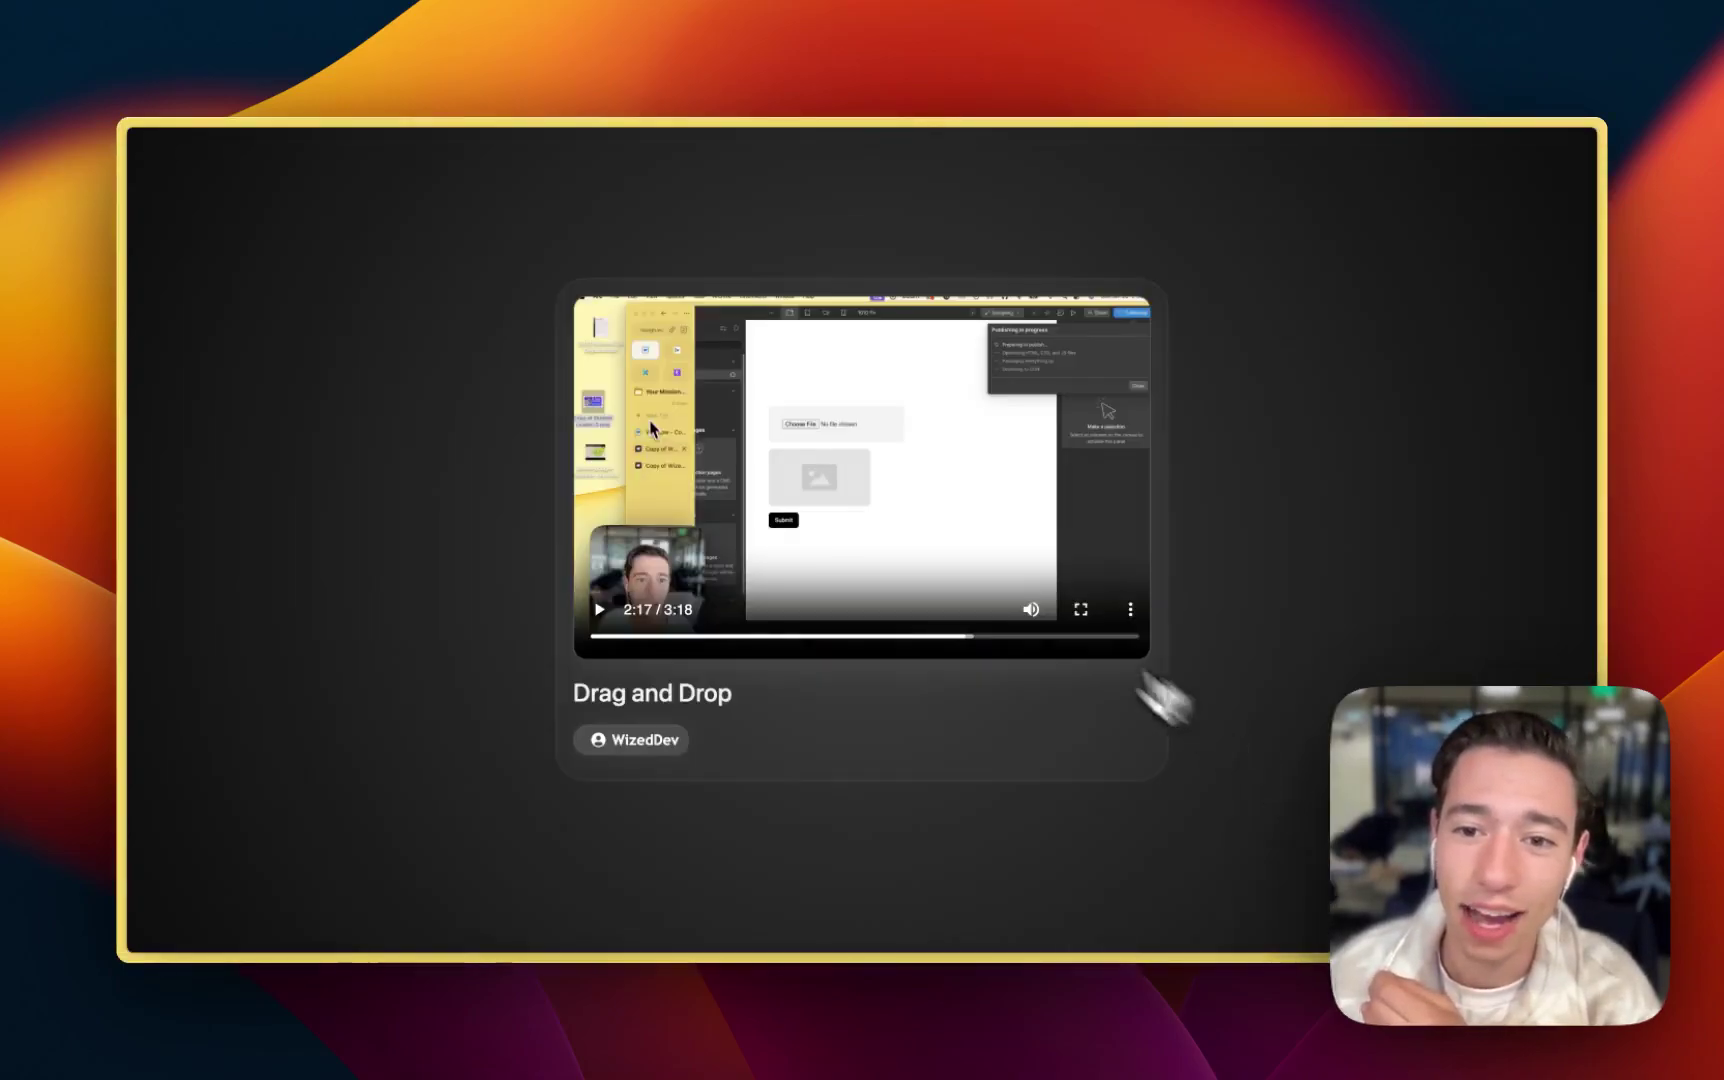
Step: Download the video from the player, then bring up its Cast options and dismiss them
left_click(1130, 612)
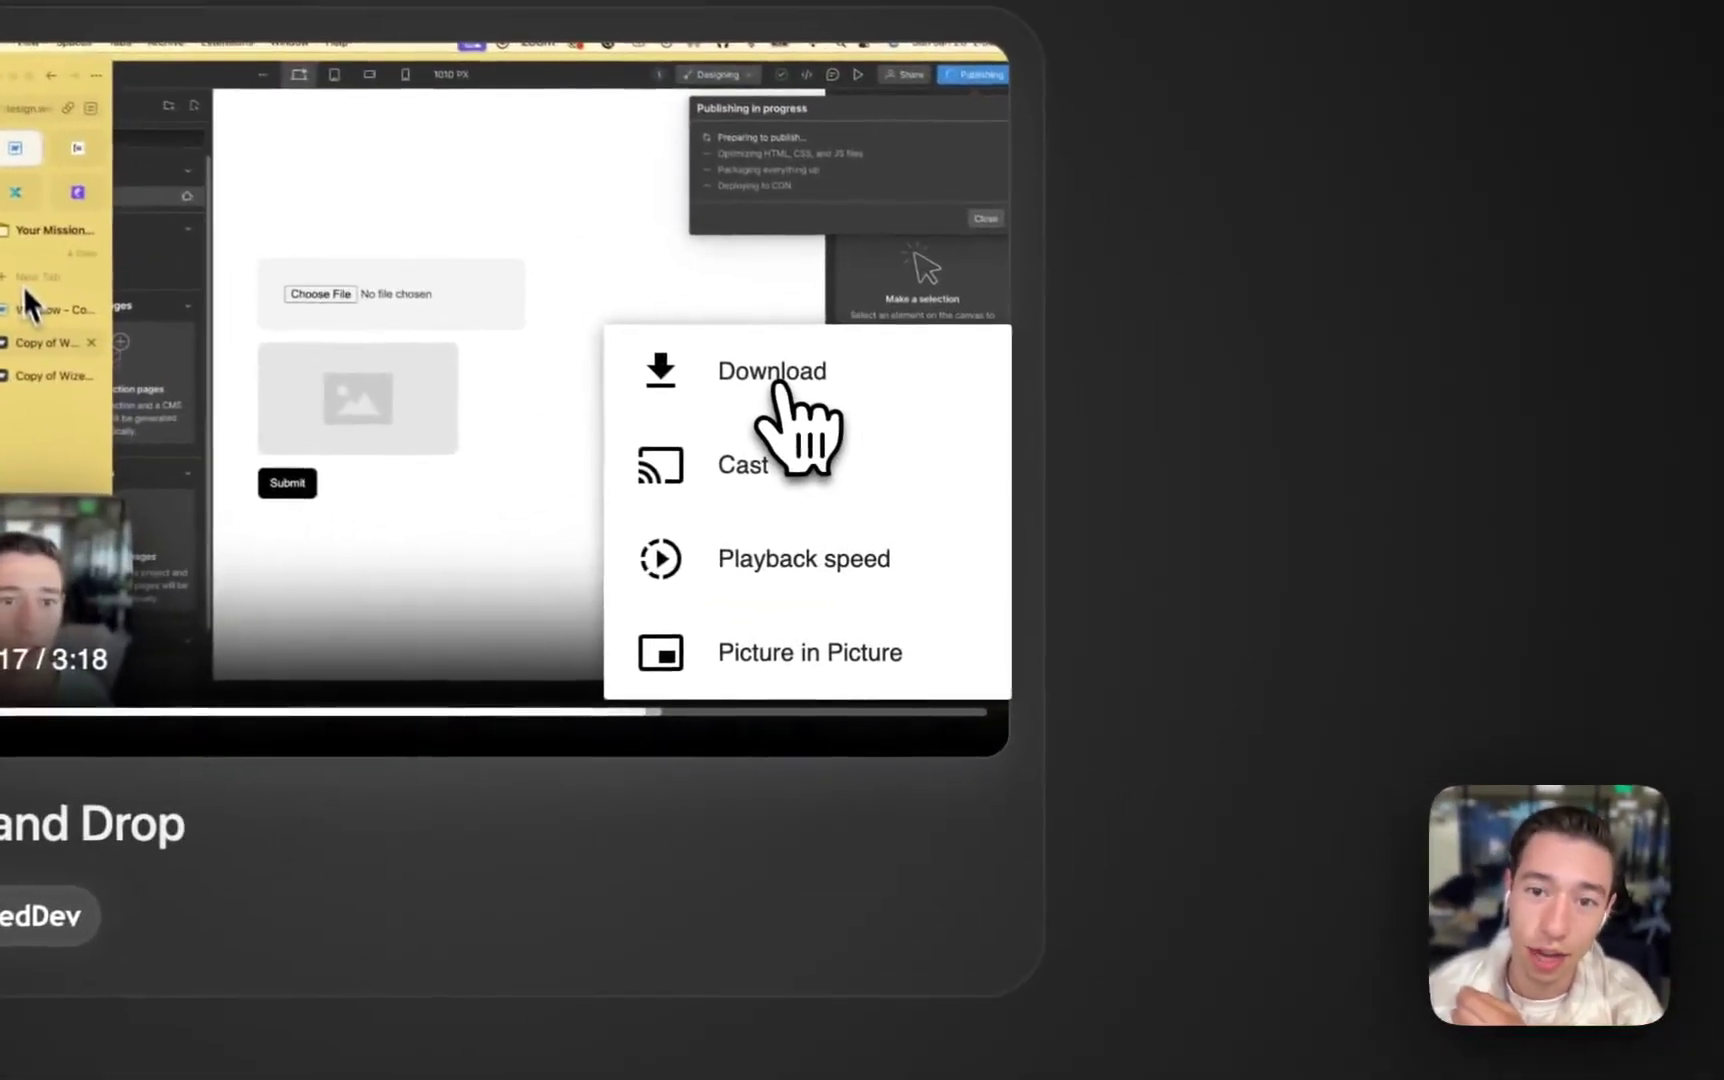
left_click(785, 380)
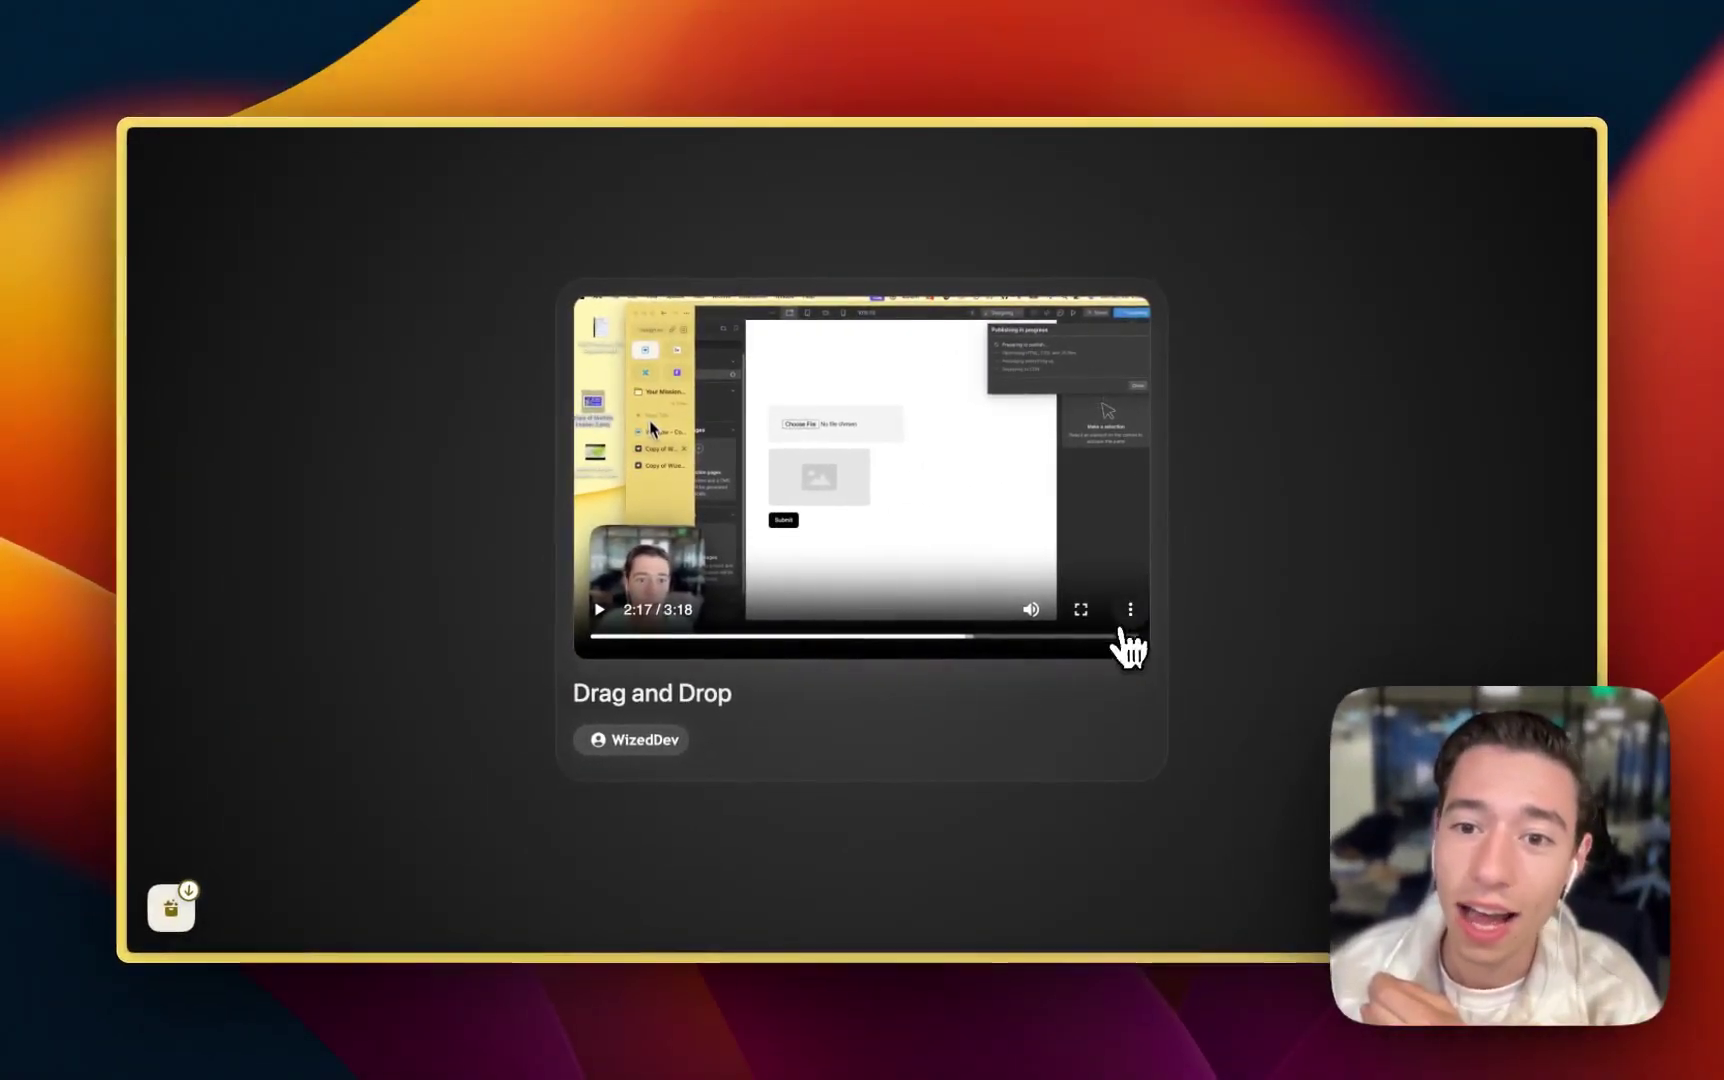
left_click(1130, 609)
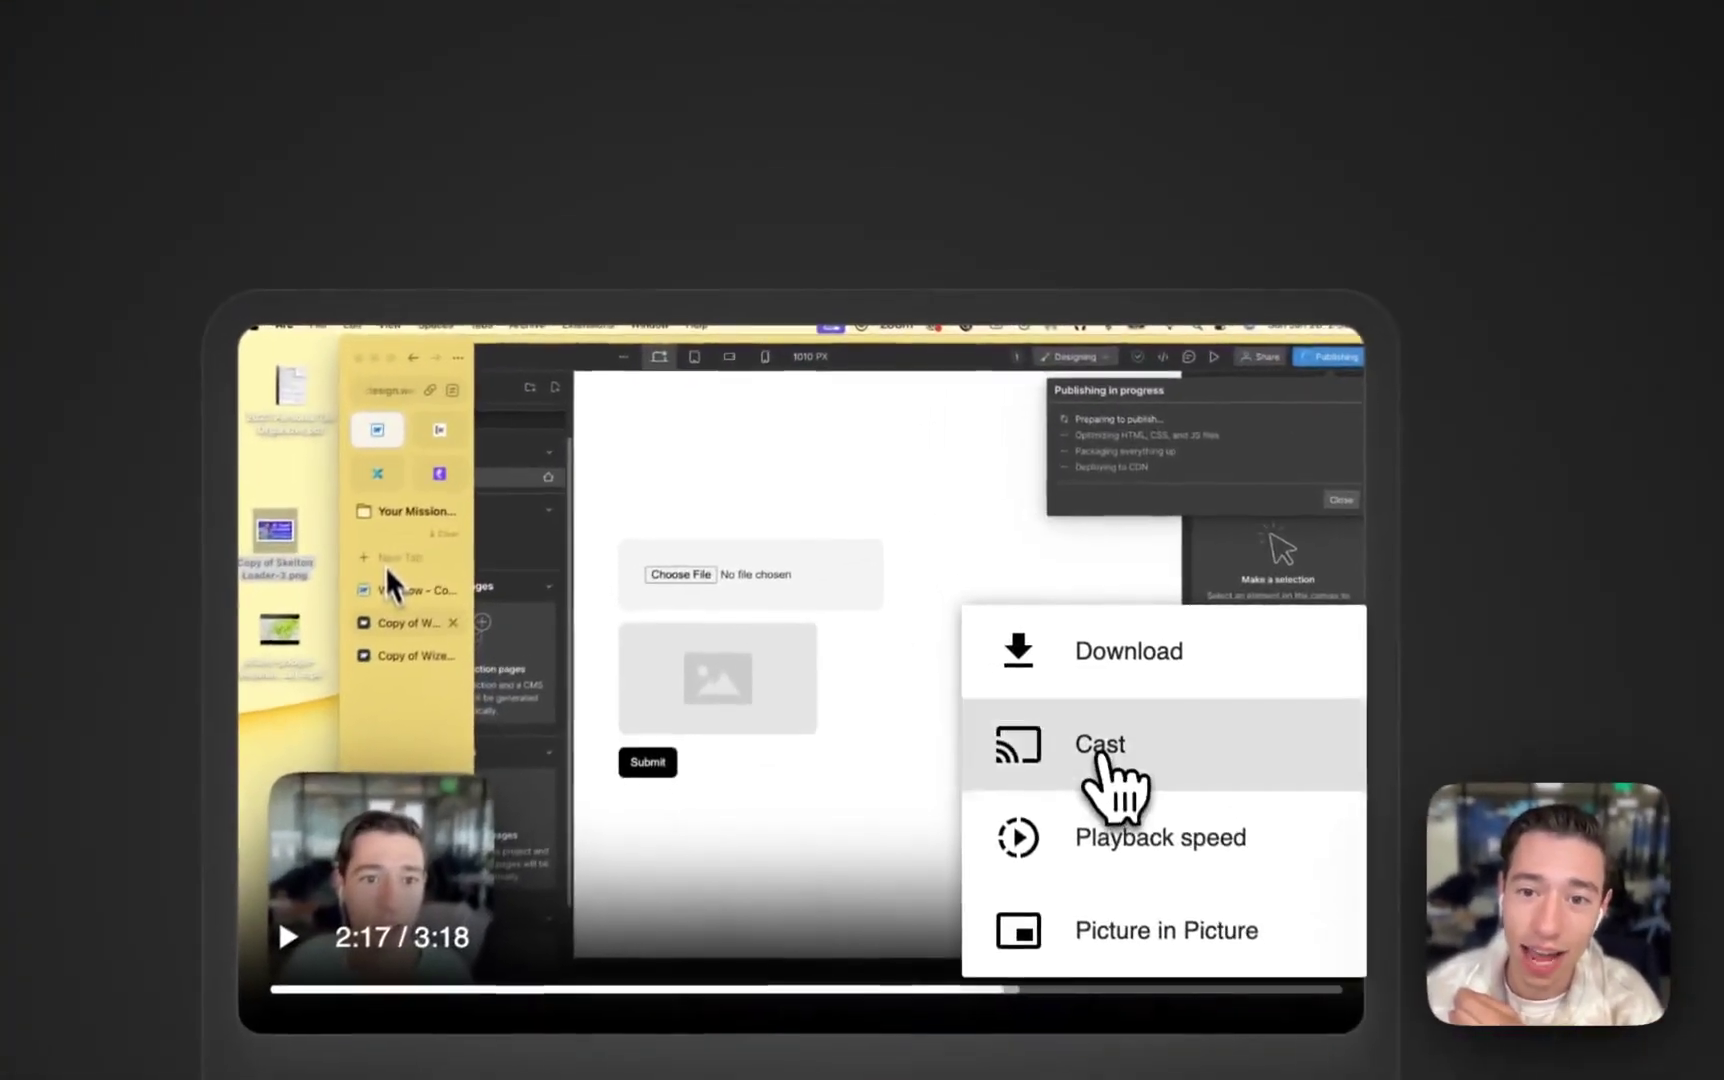
left_click(1015, 512)
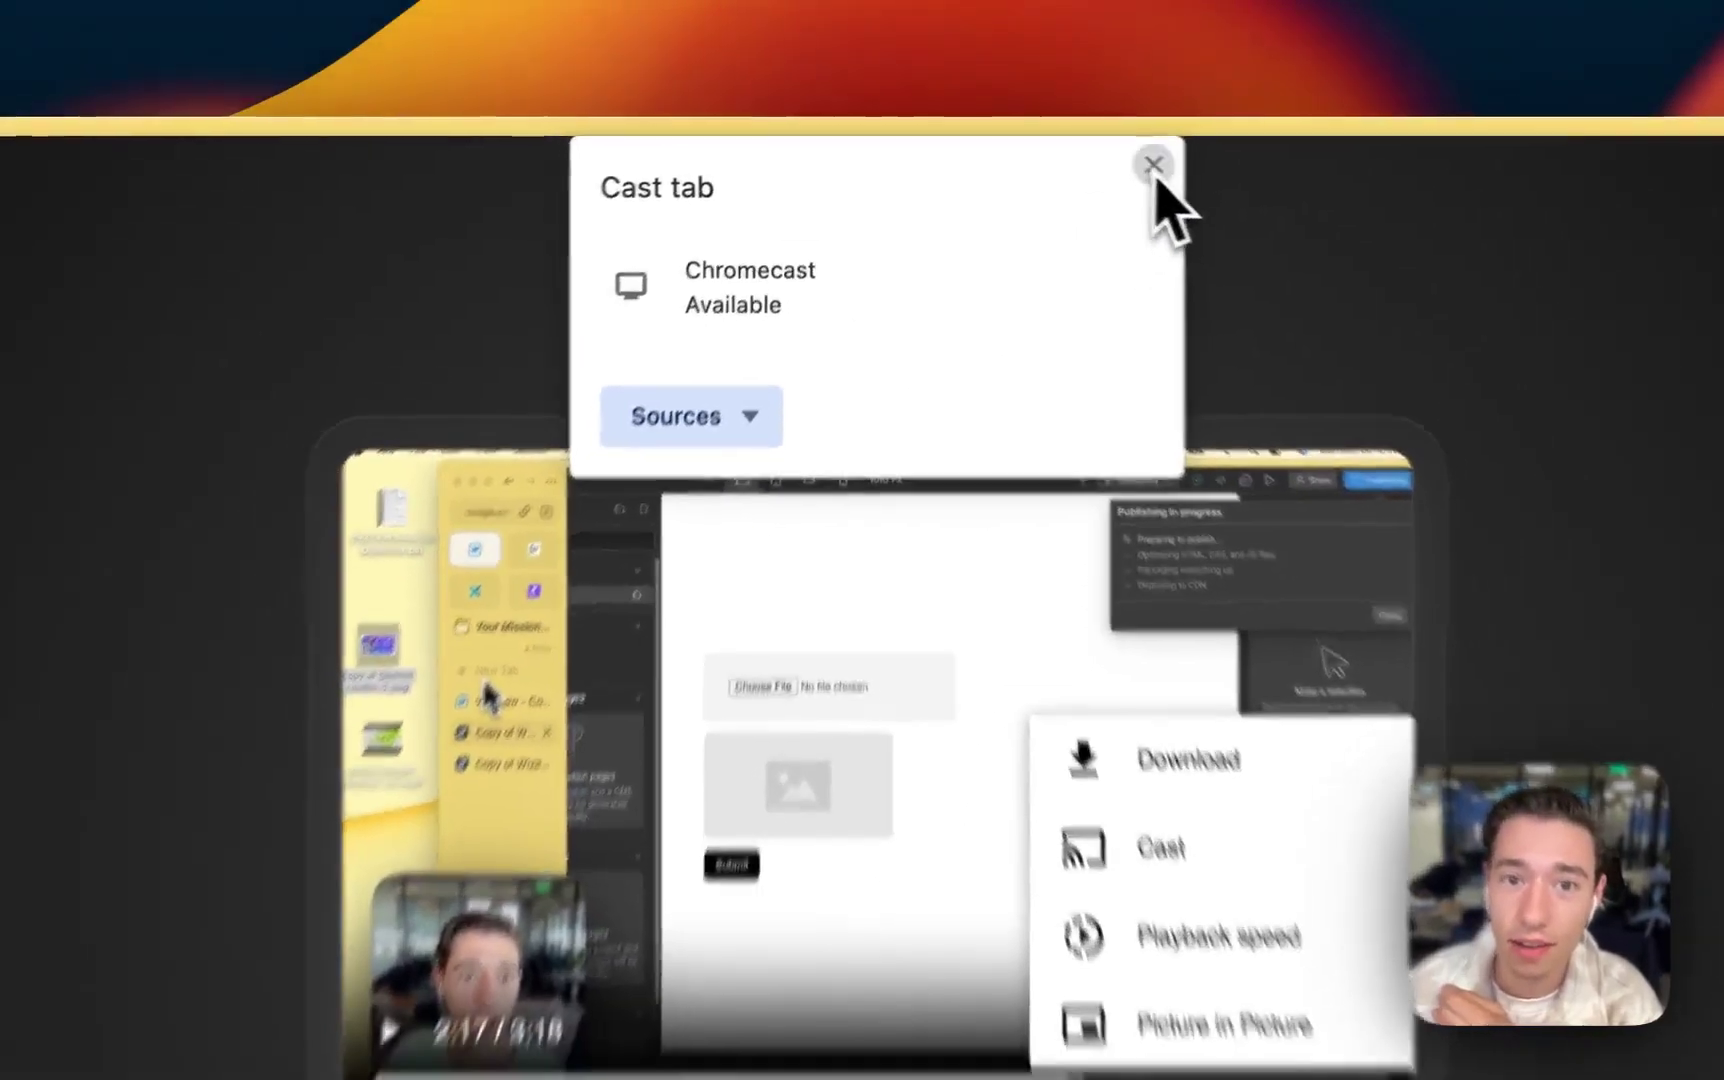
left_click(1160, 167)
Step: Test picture-in-picture by moving the floating video over the player, returning it to the page, and resuming playback briefly
left_click(1230, 1043)
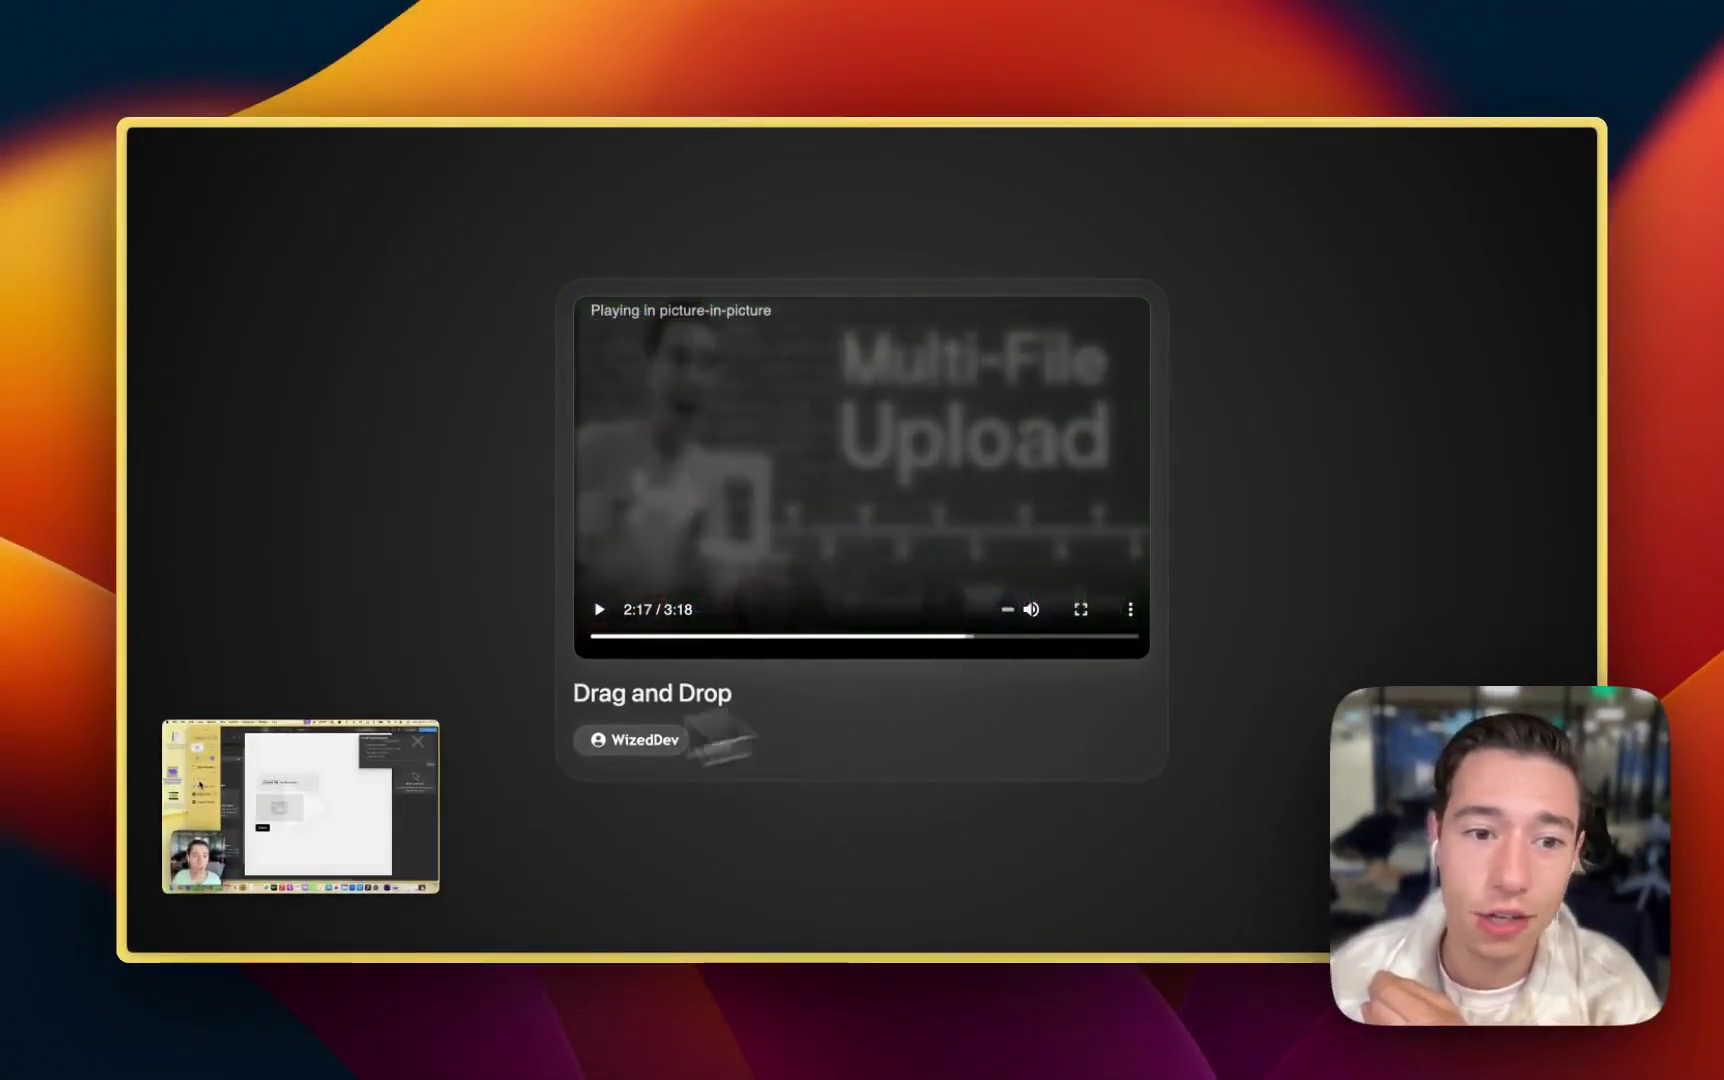
left_click_drag(292, 788, 1030, 428)
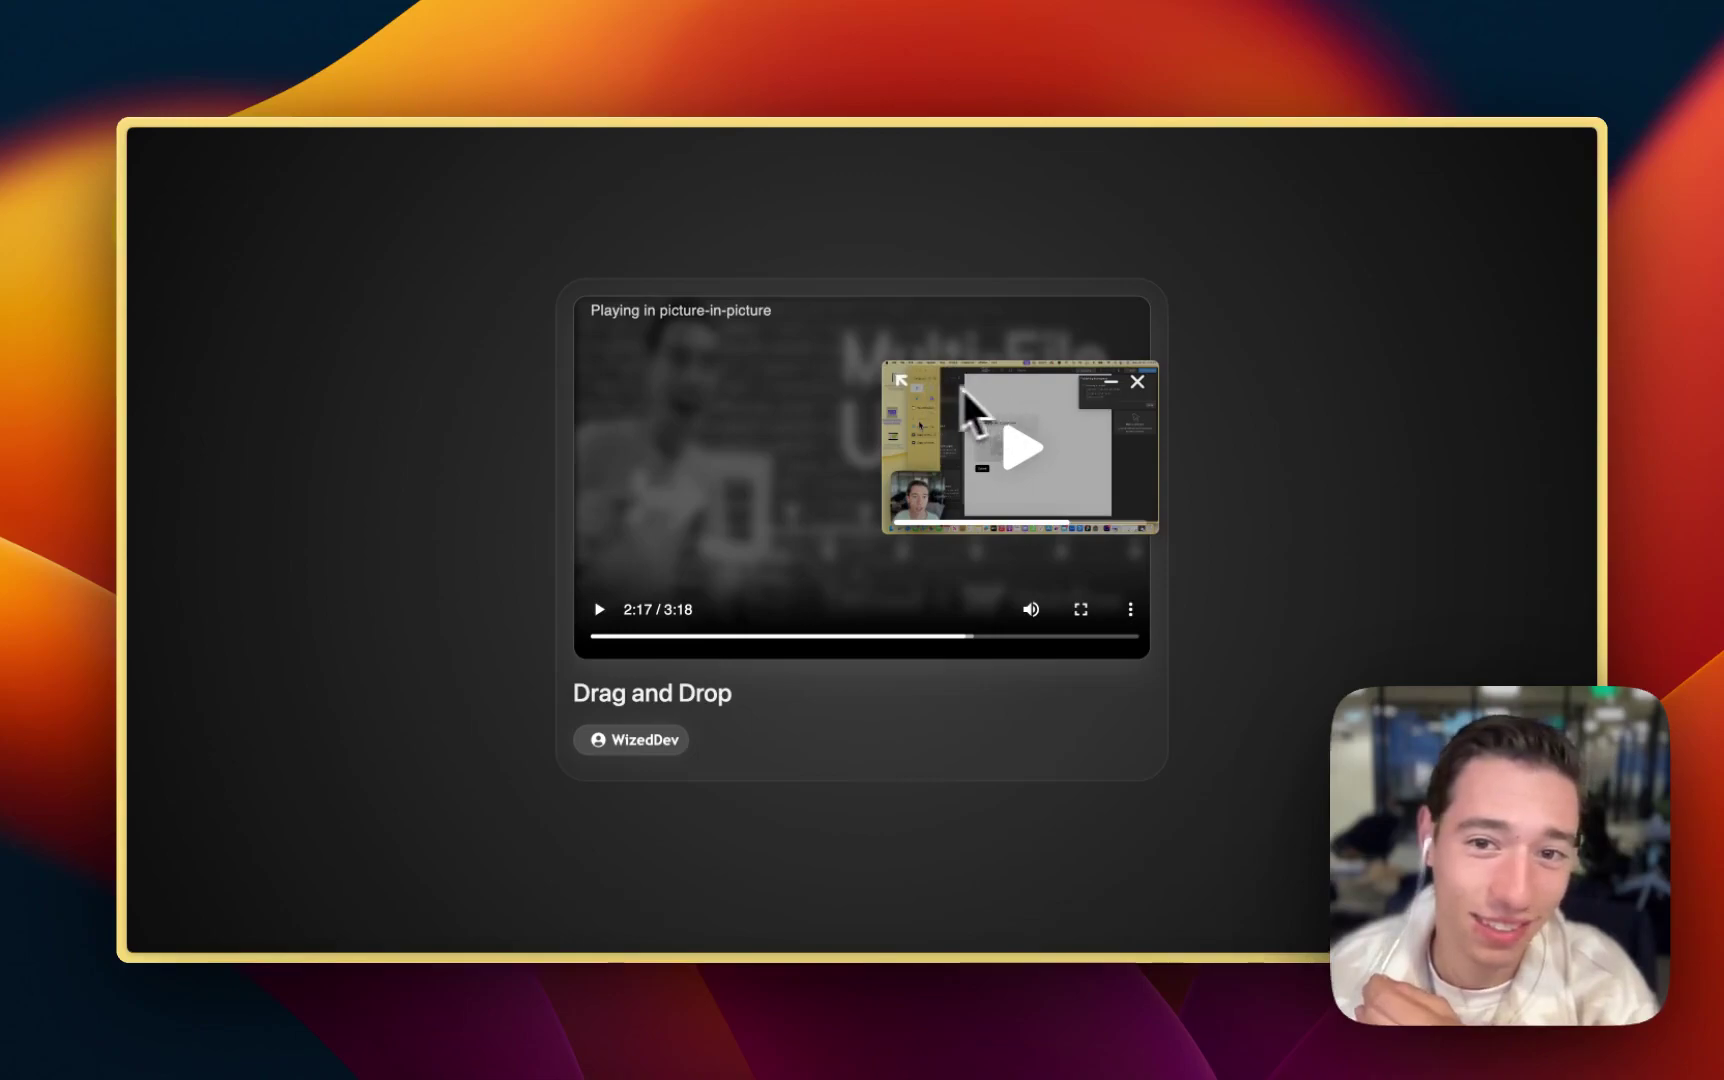
left_click(902, 382)
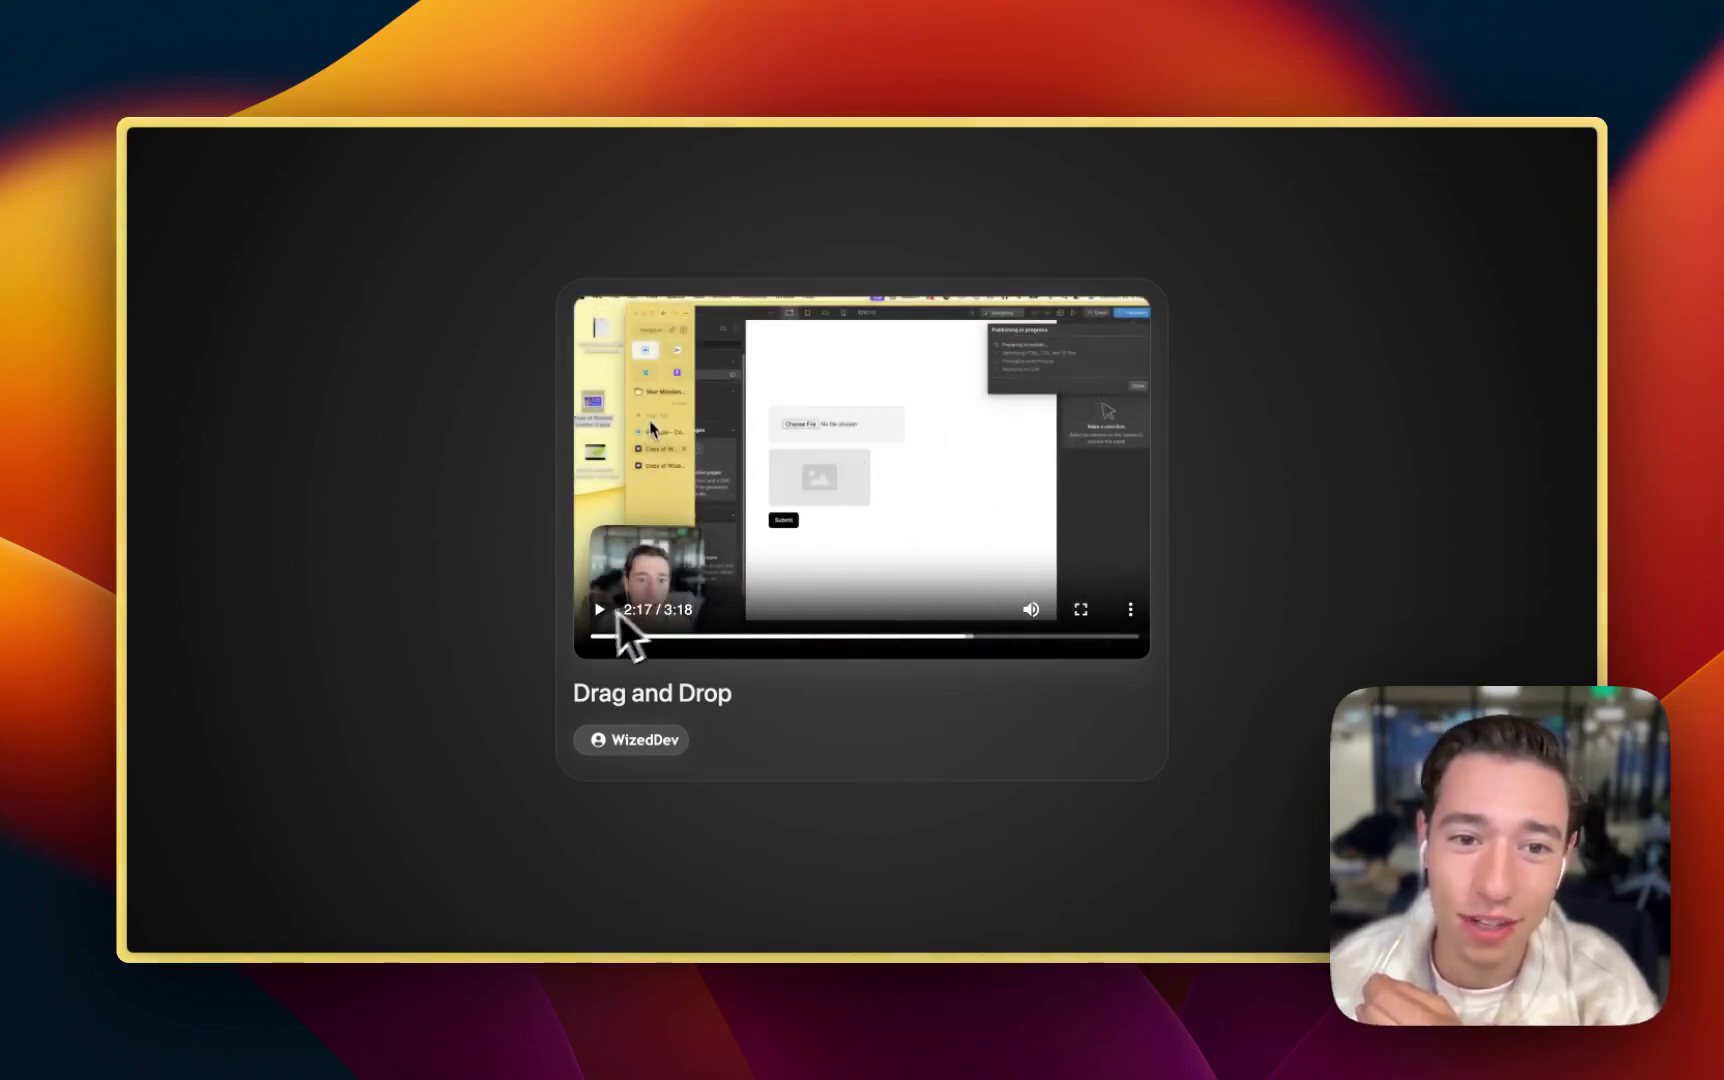
left_click(600, 625)
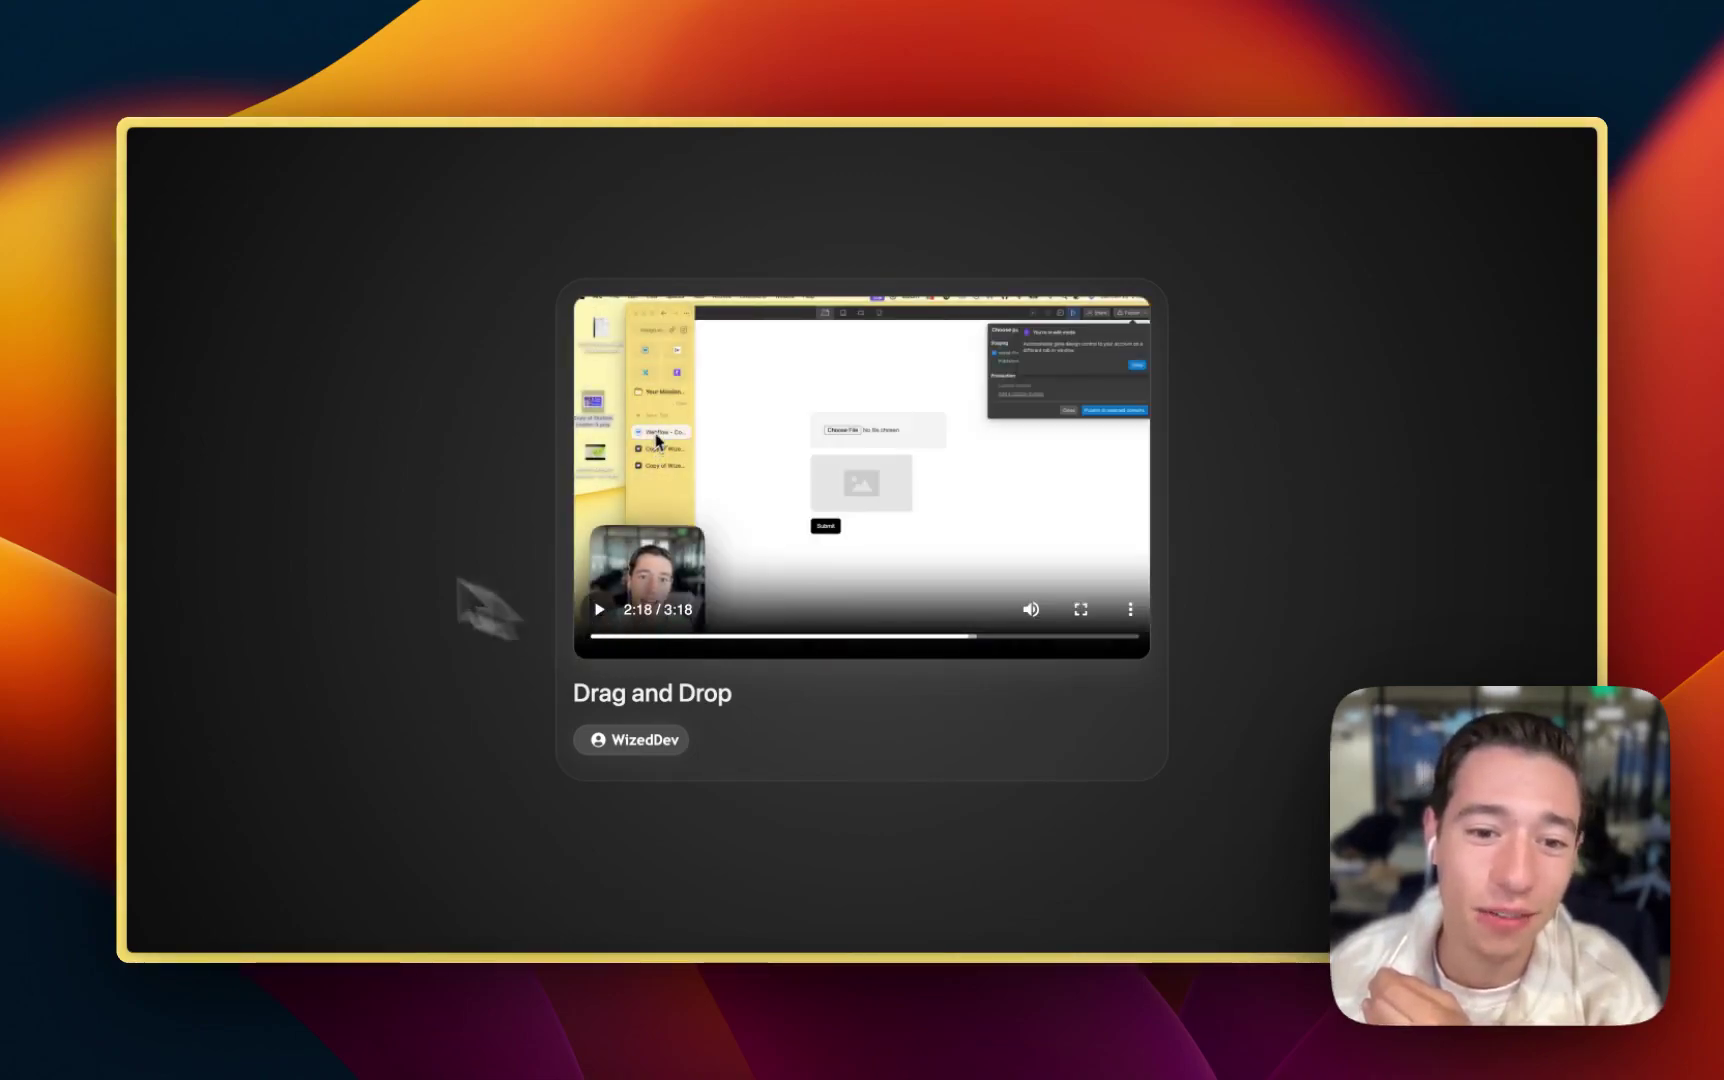
Step: Return to the Wized project, then switch to the Webflow Designer
mouse_move(120, 387)
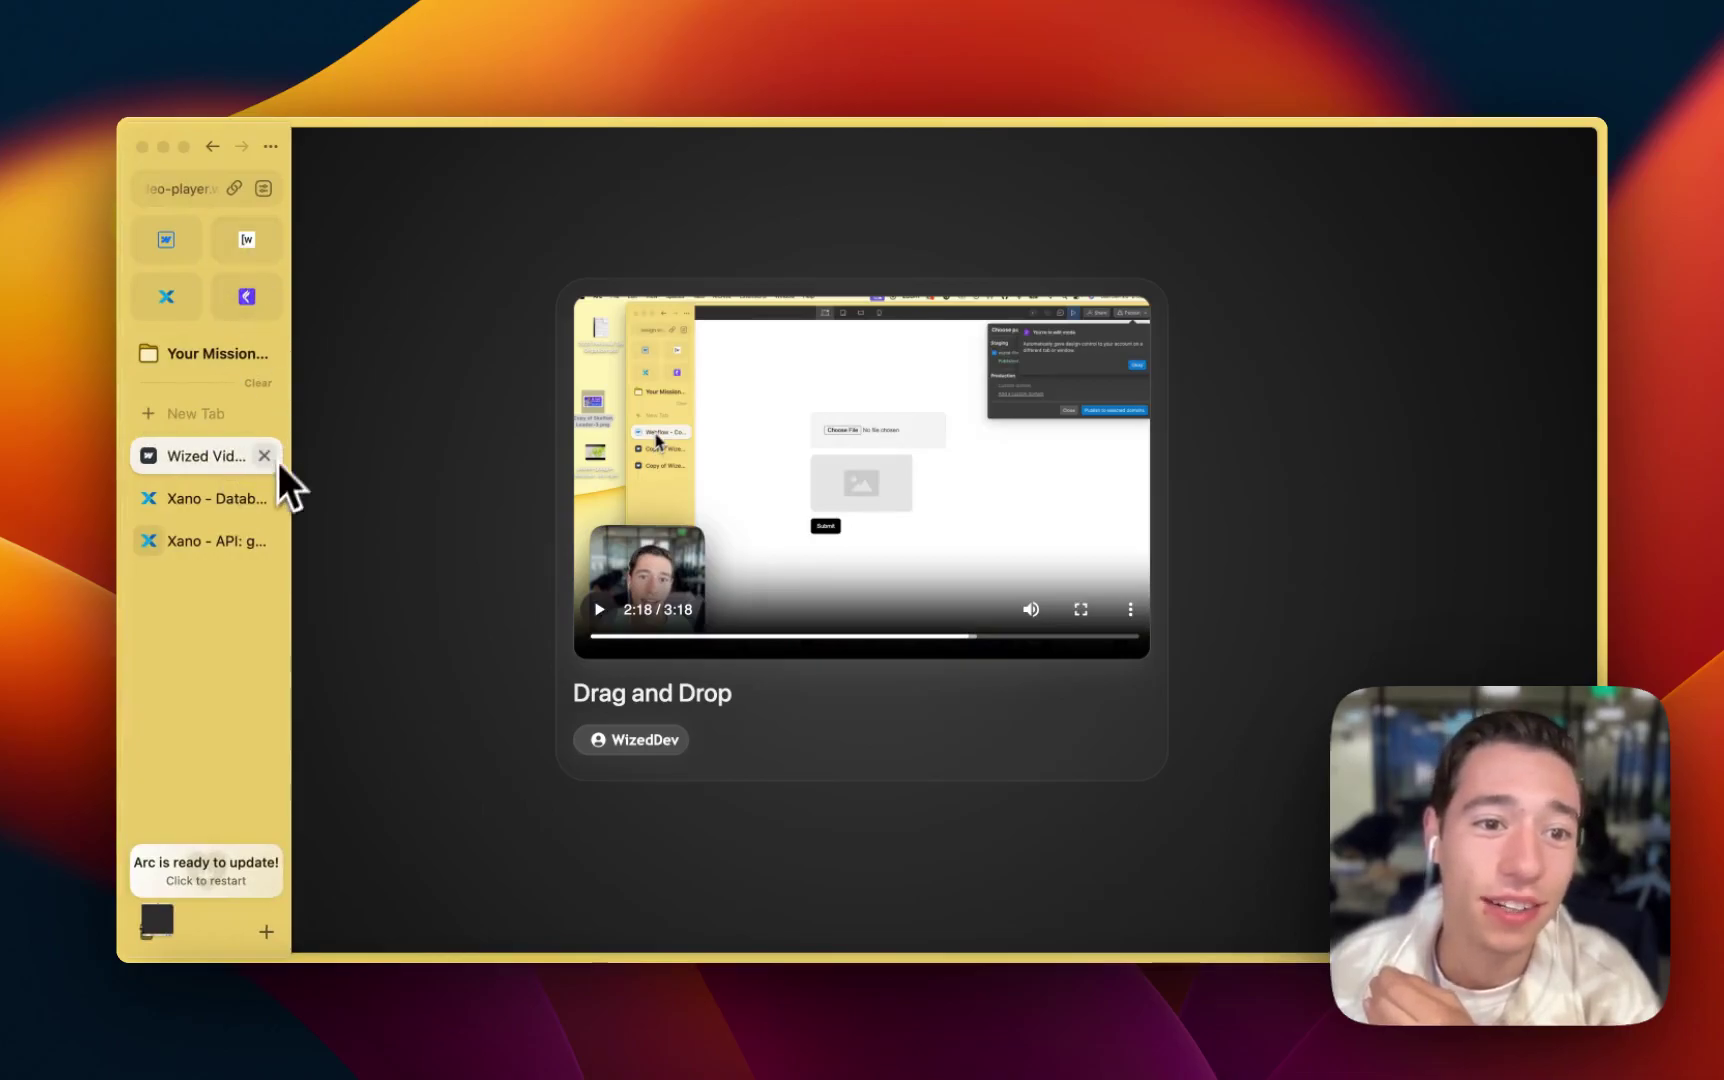
left_click(247, 241)
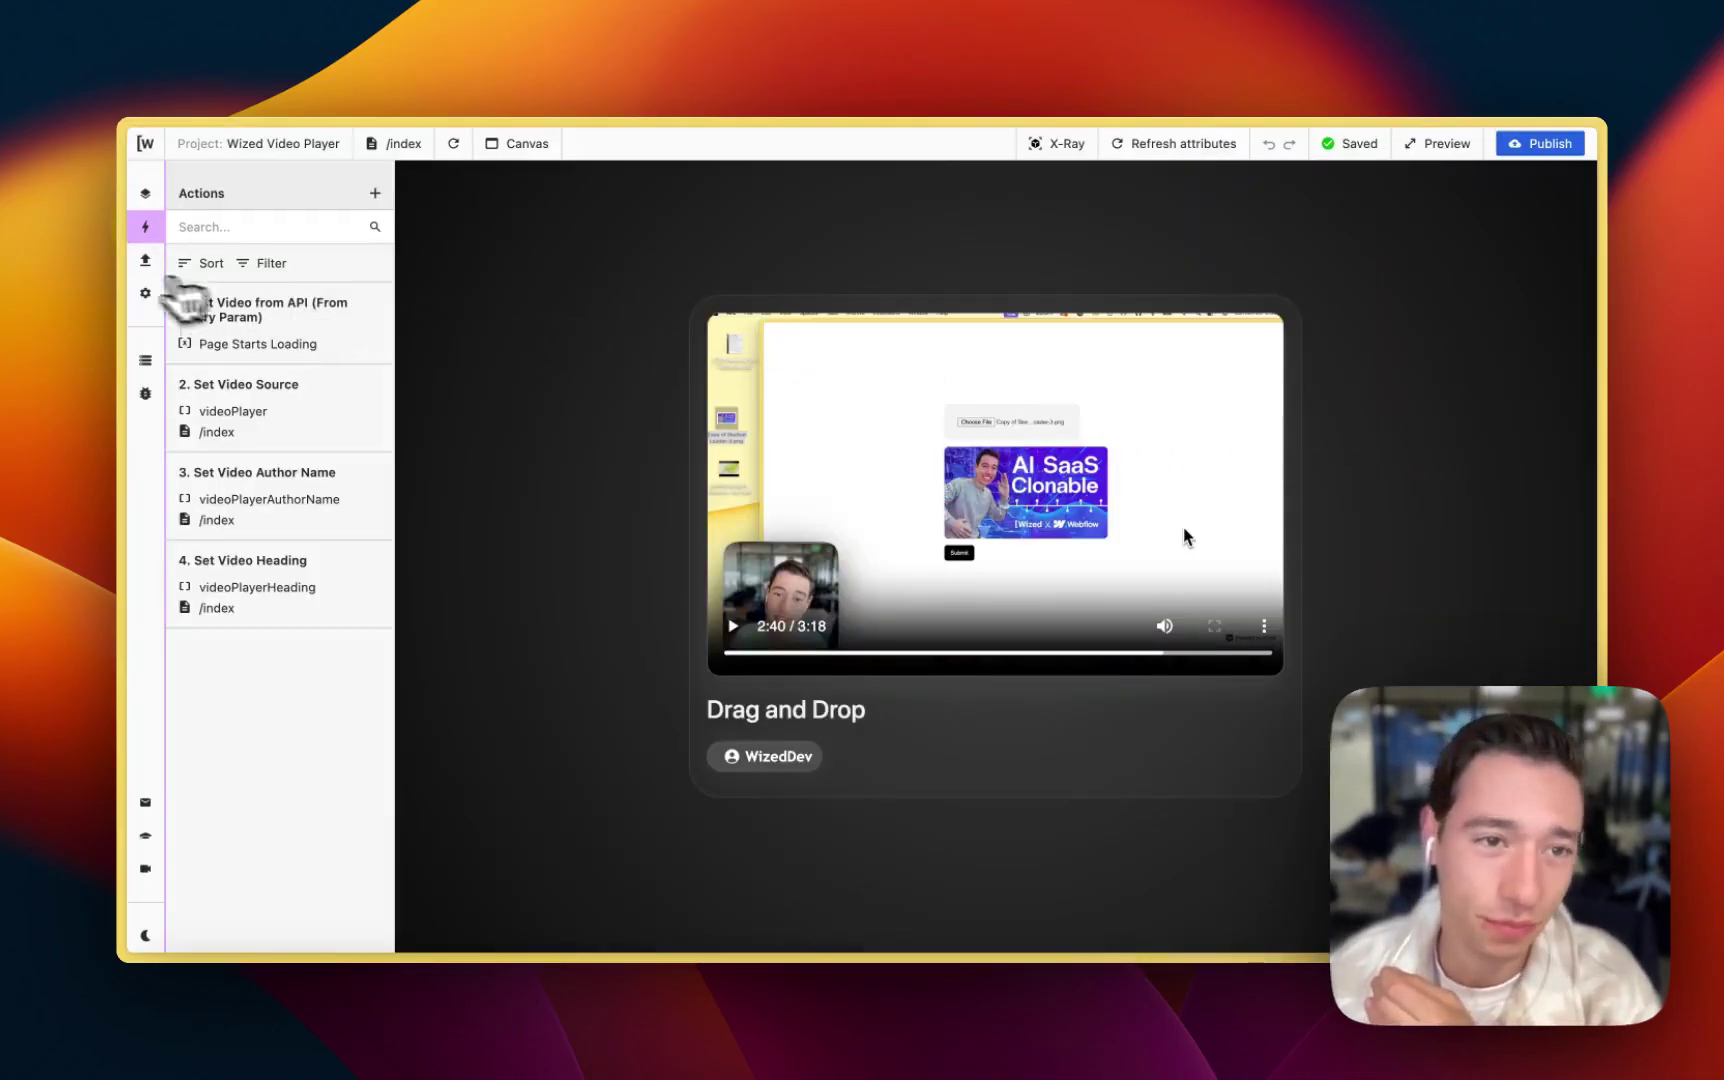
mouse_move(115, 250)
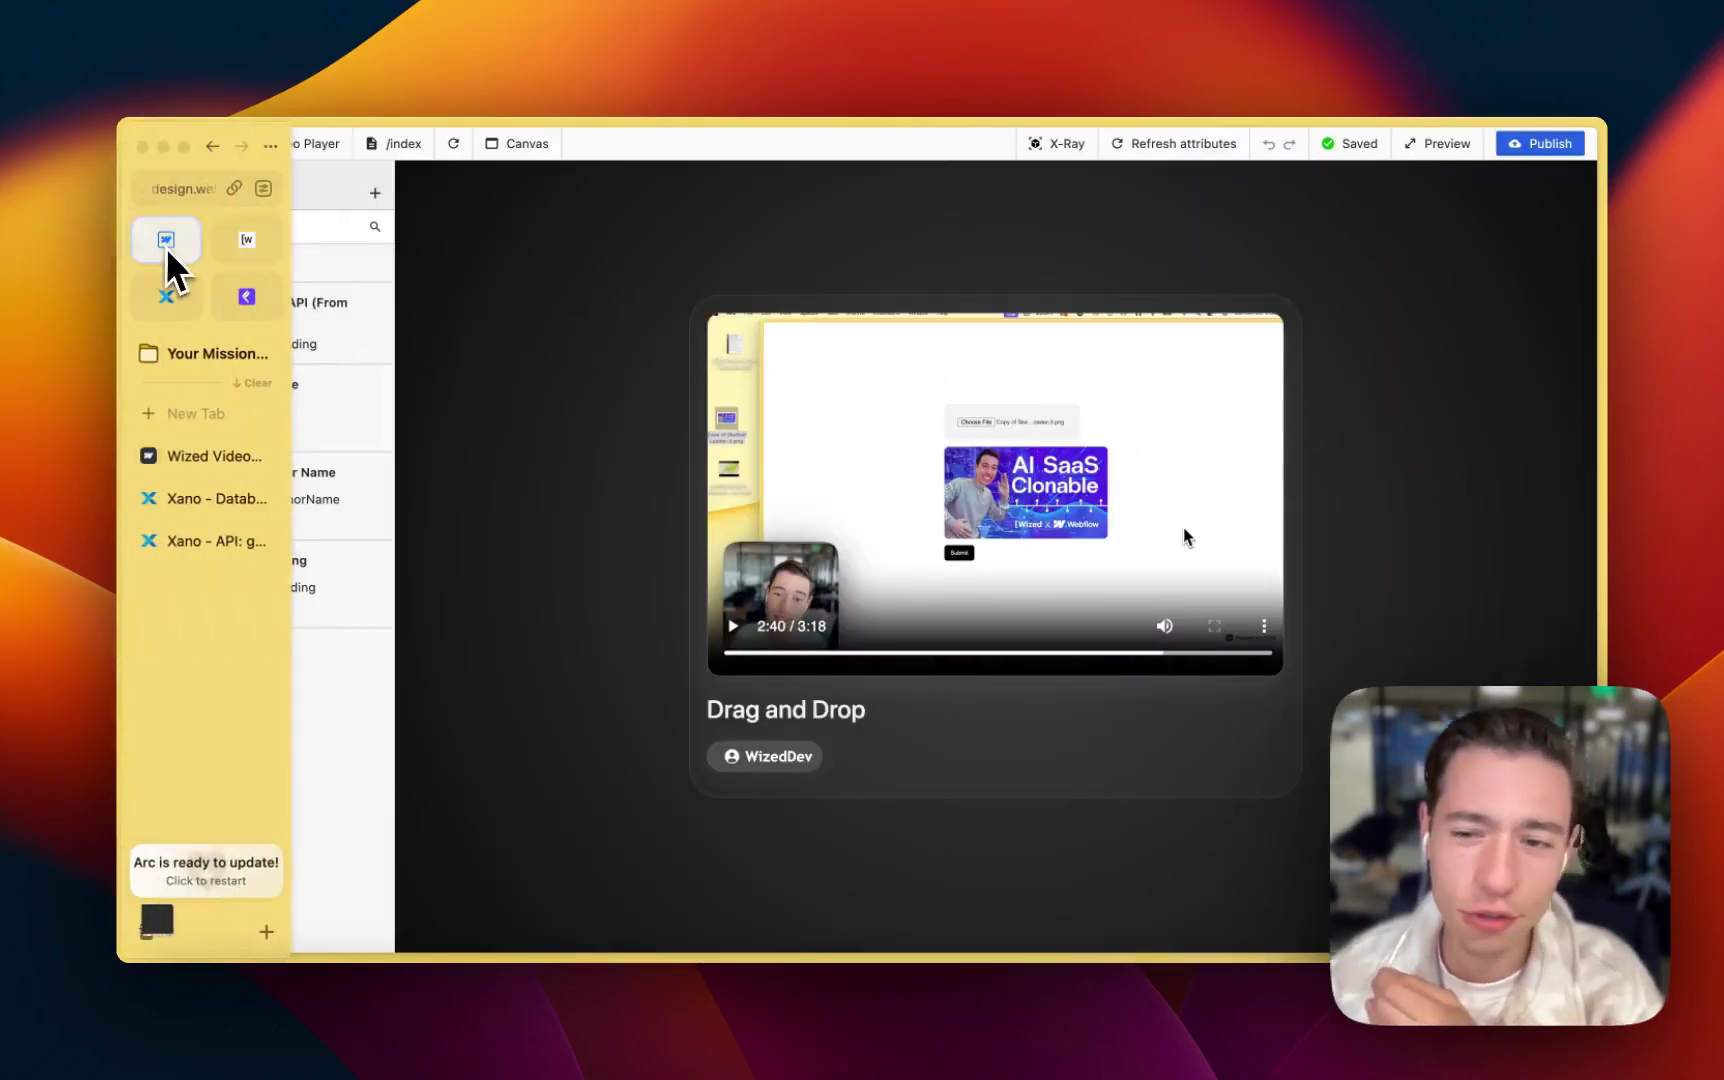
left_click(166, 242)
Step: Inspect the page's elements by selecting the video, the main-section, the HTML Embed and the video-module in turn
left_click(895, 435)
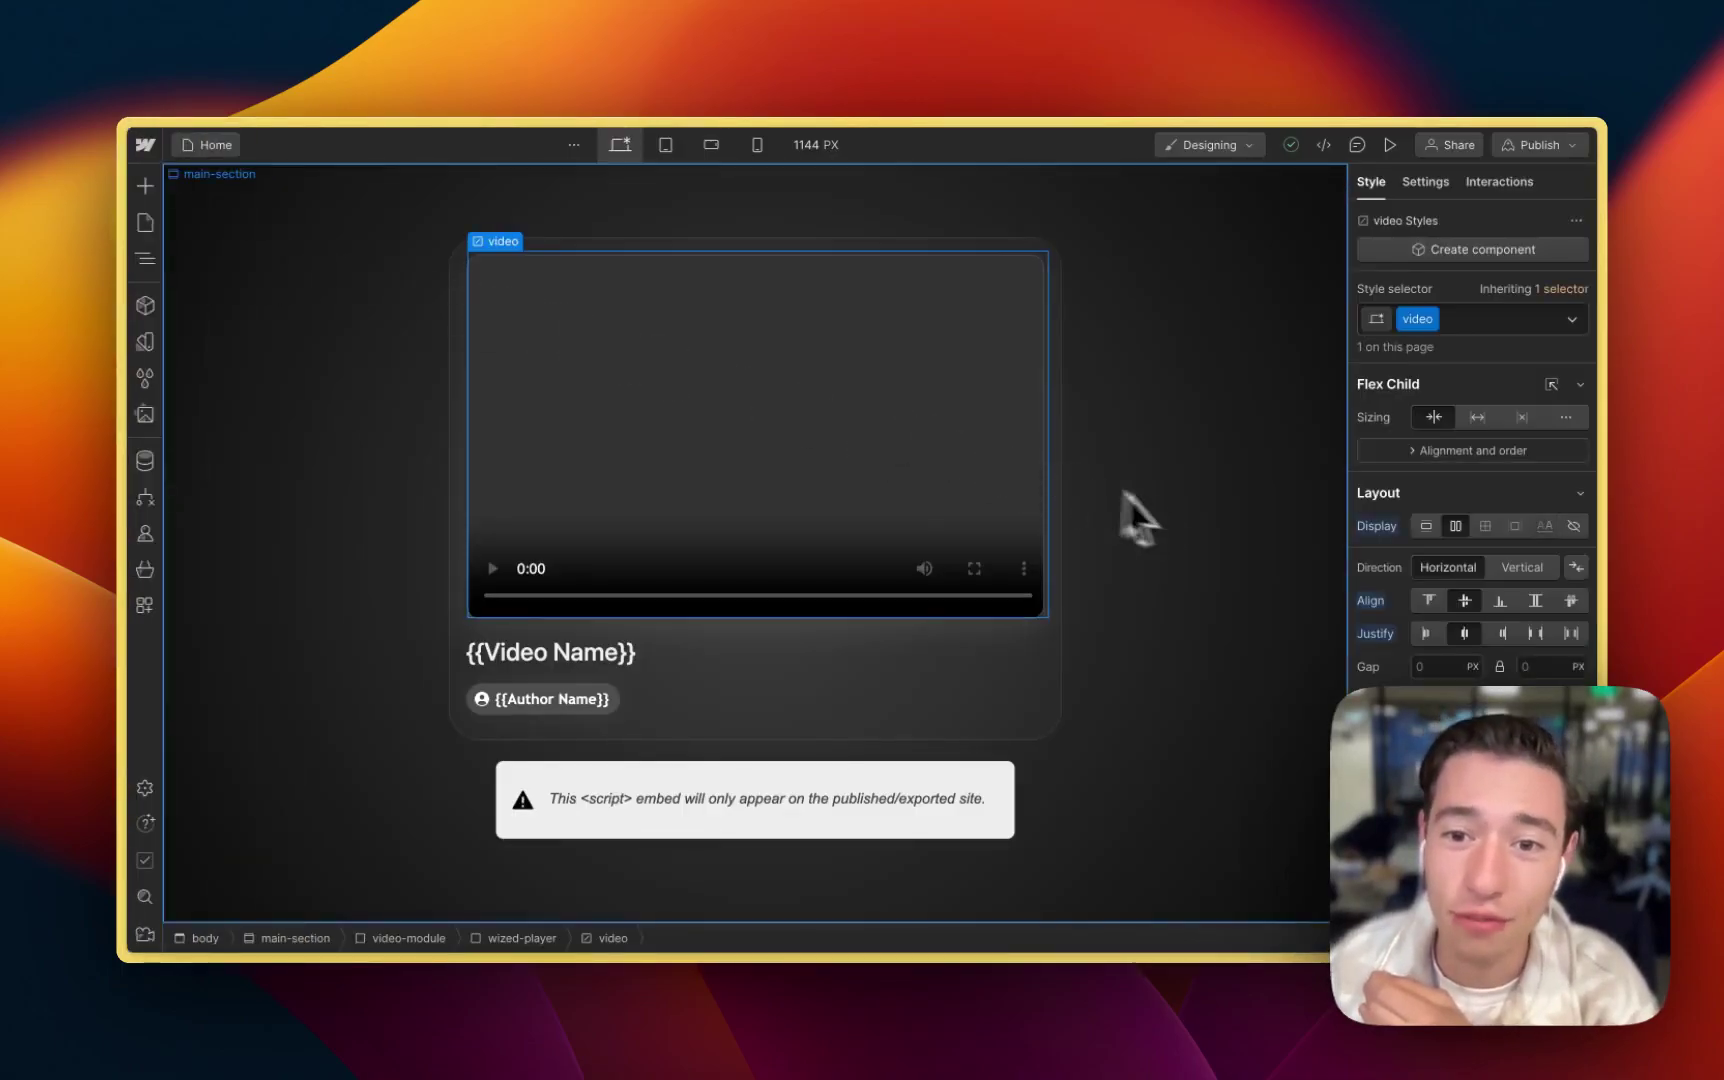
left_click(1172, 515)
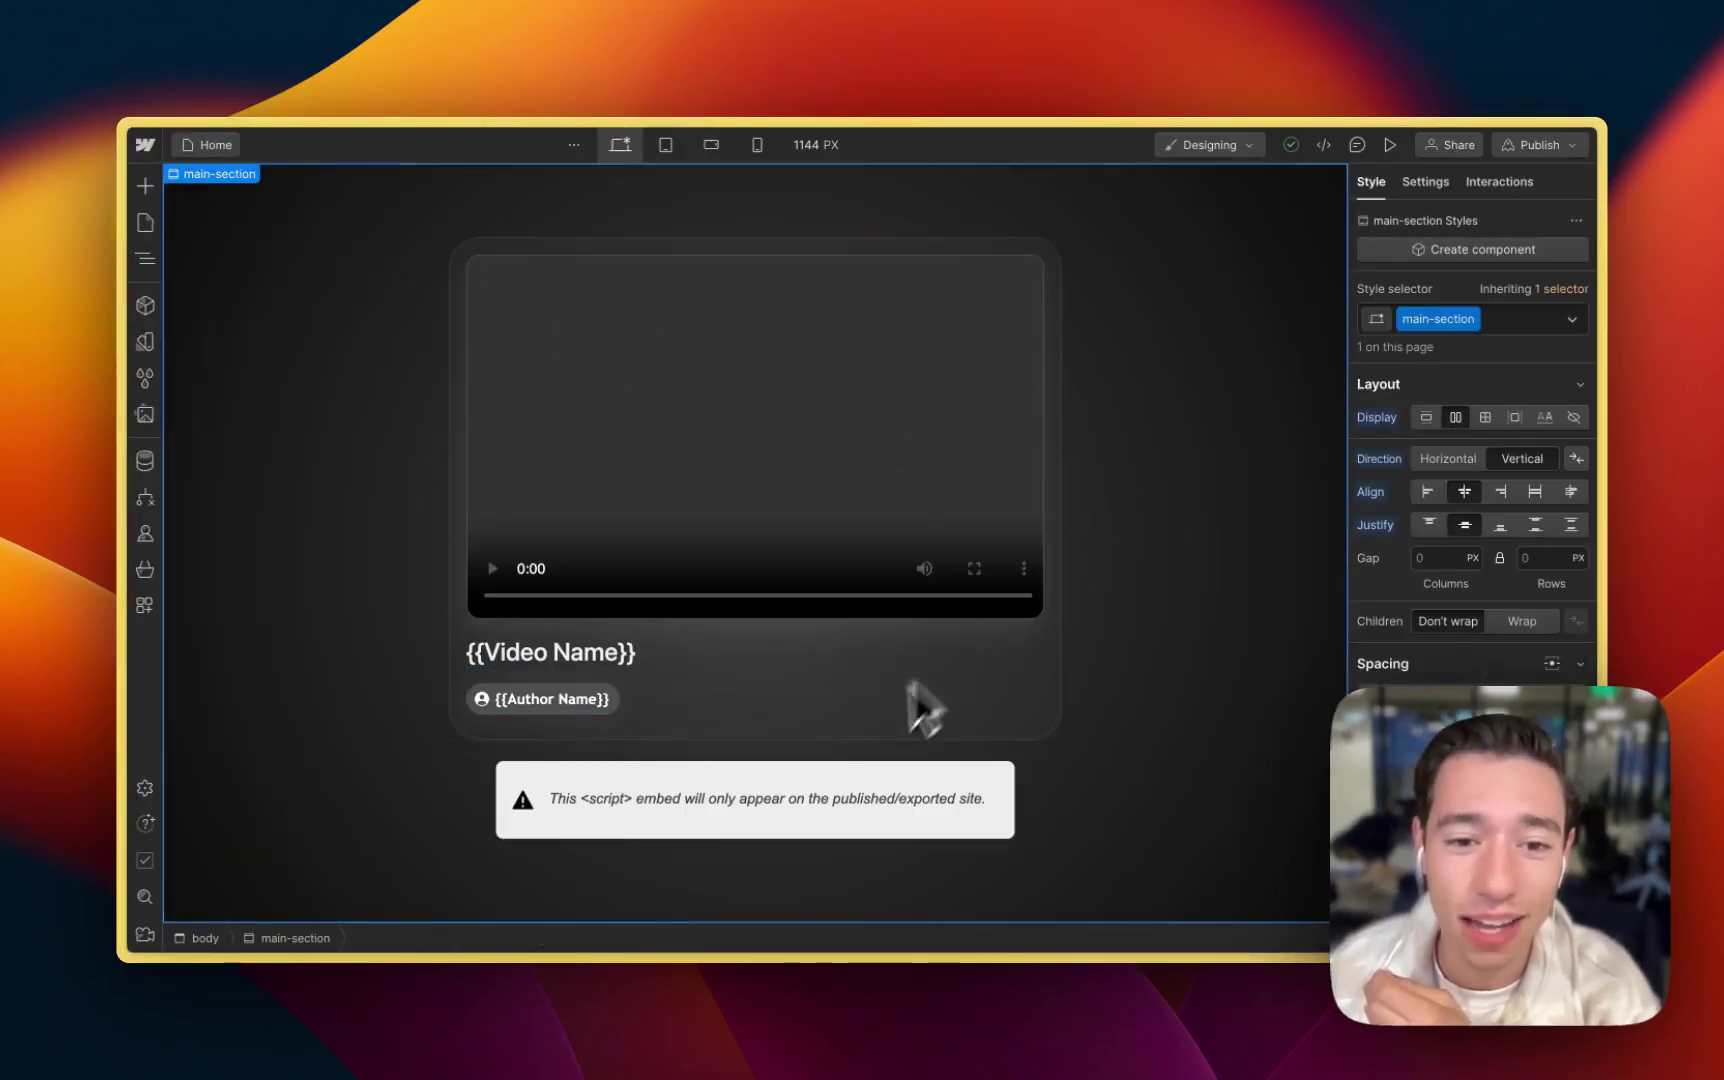
left_click(862, 791)
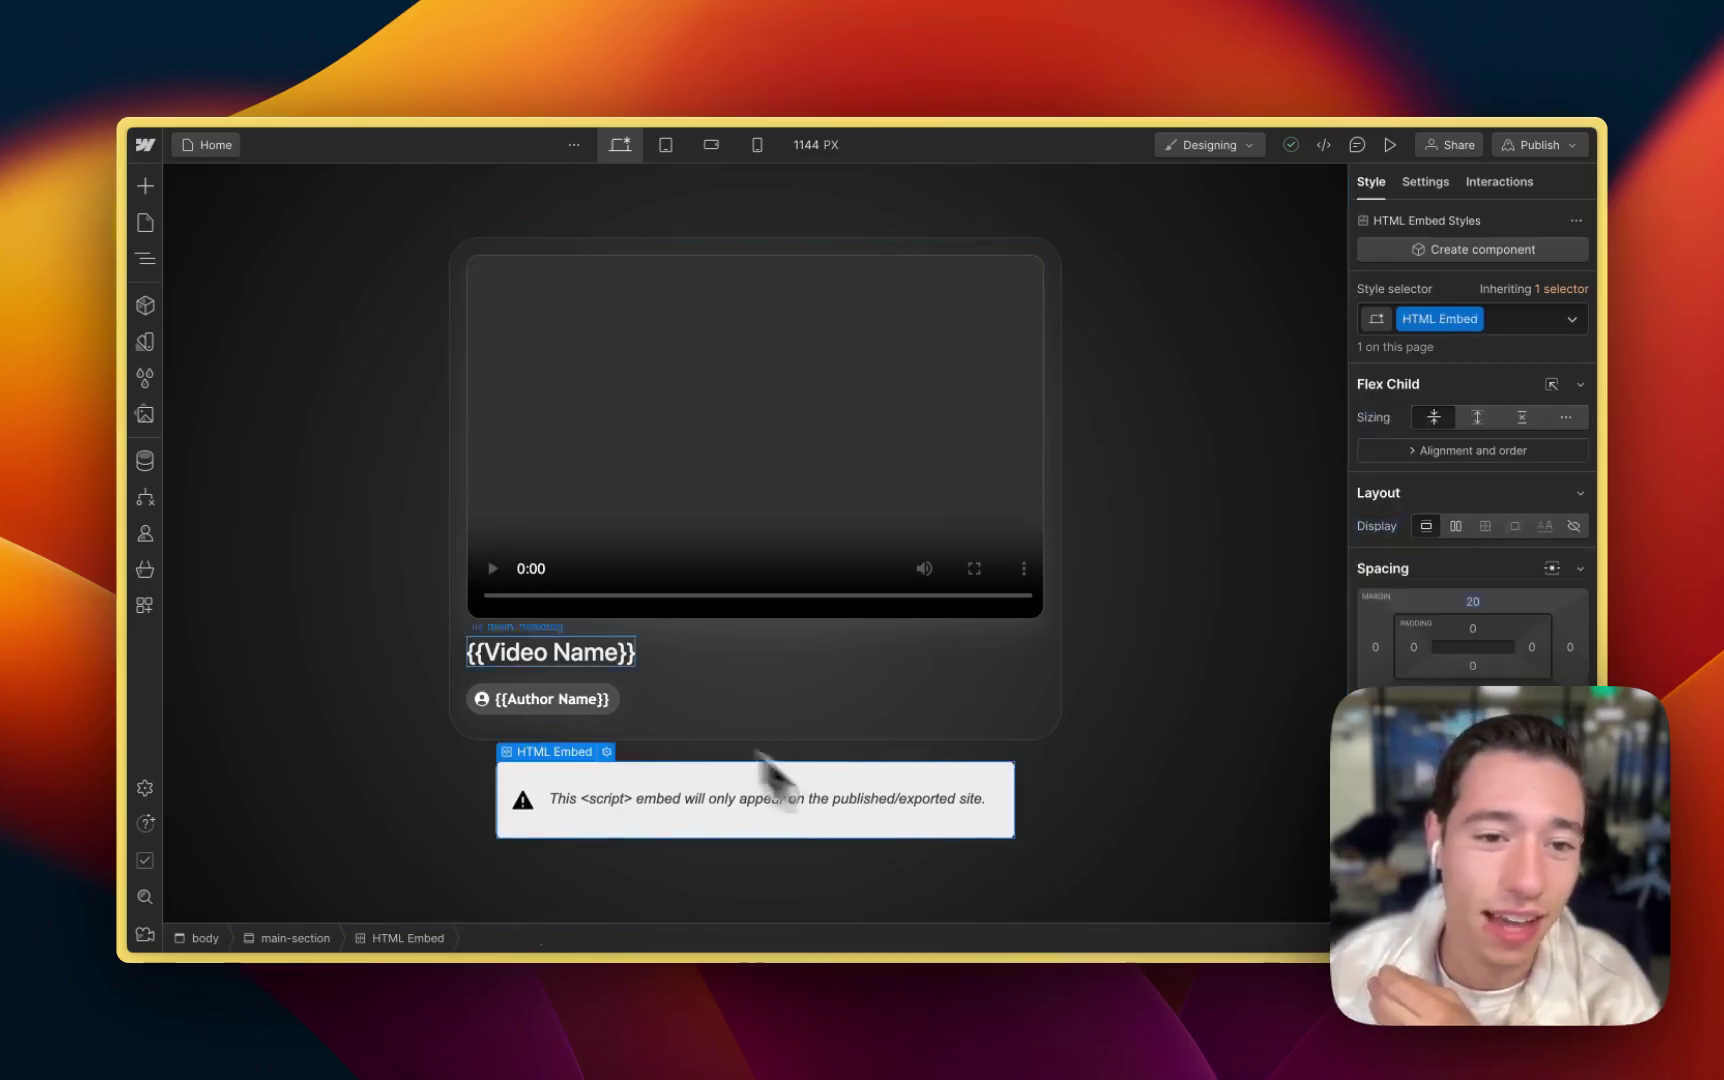
left_click(462, 606)
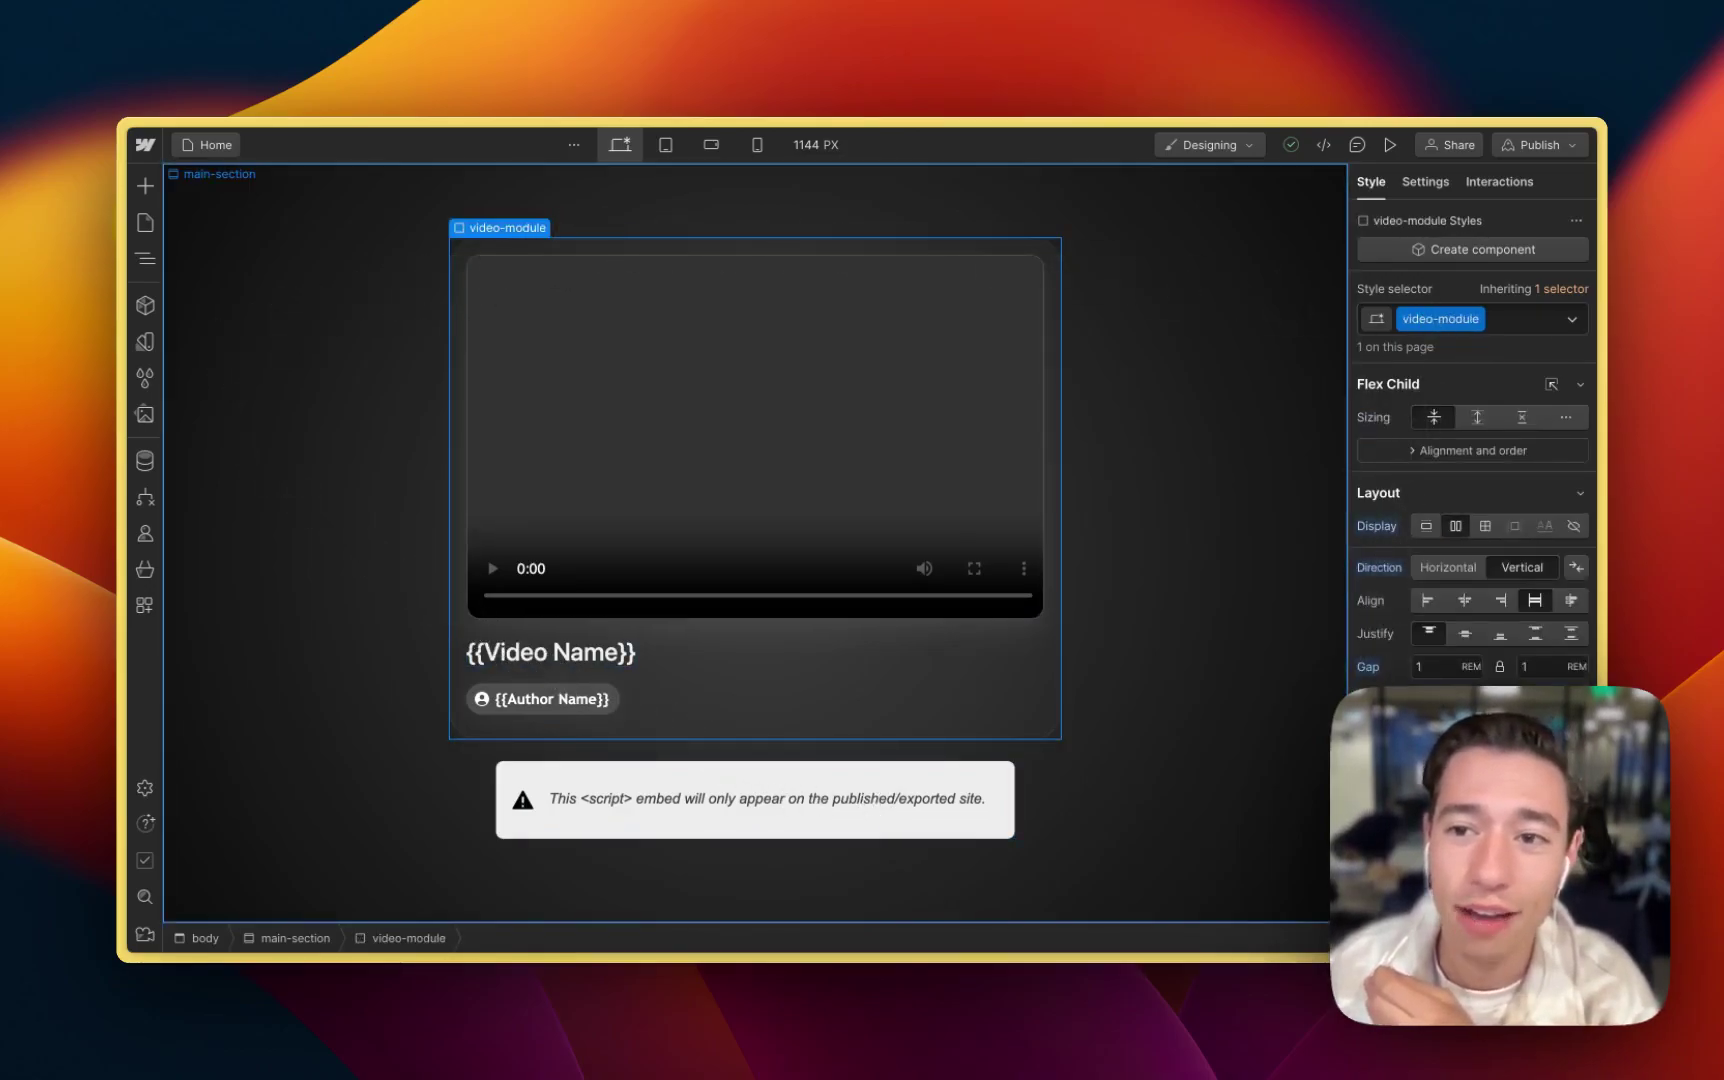
Step: Show the video-module's element settings and select the wized-player element in the page structure
left_click(1425, 183)
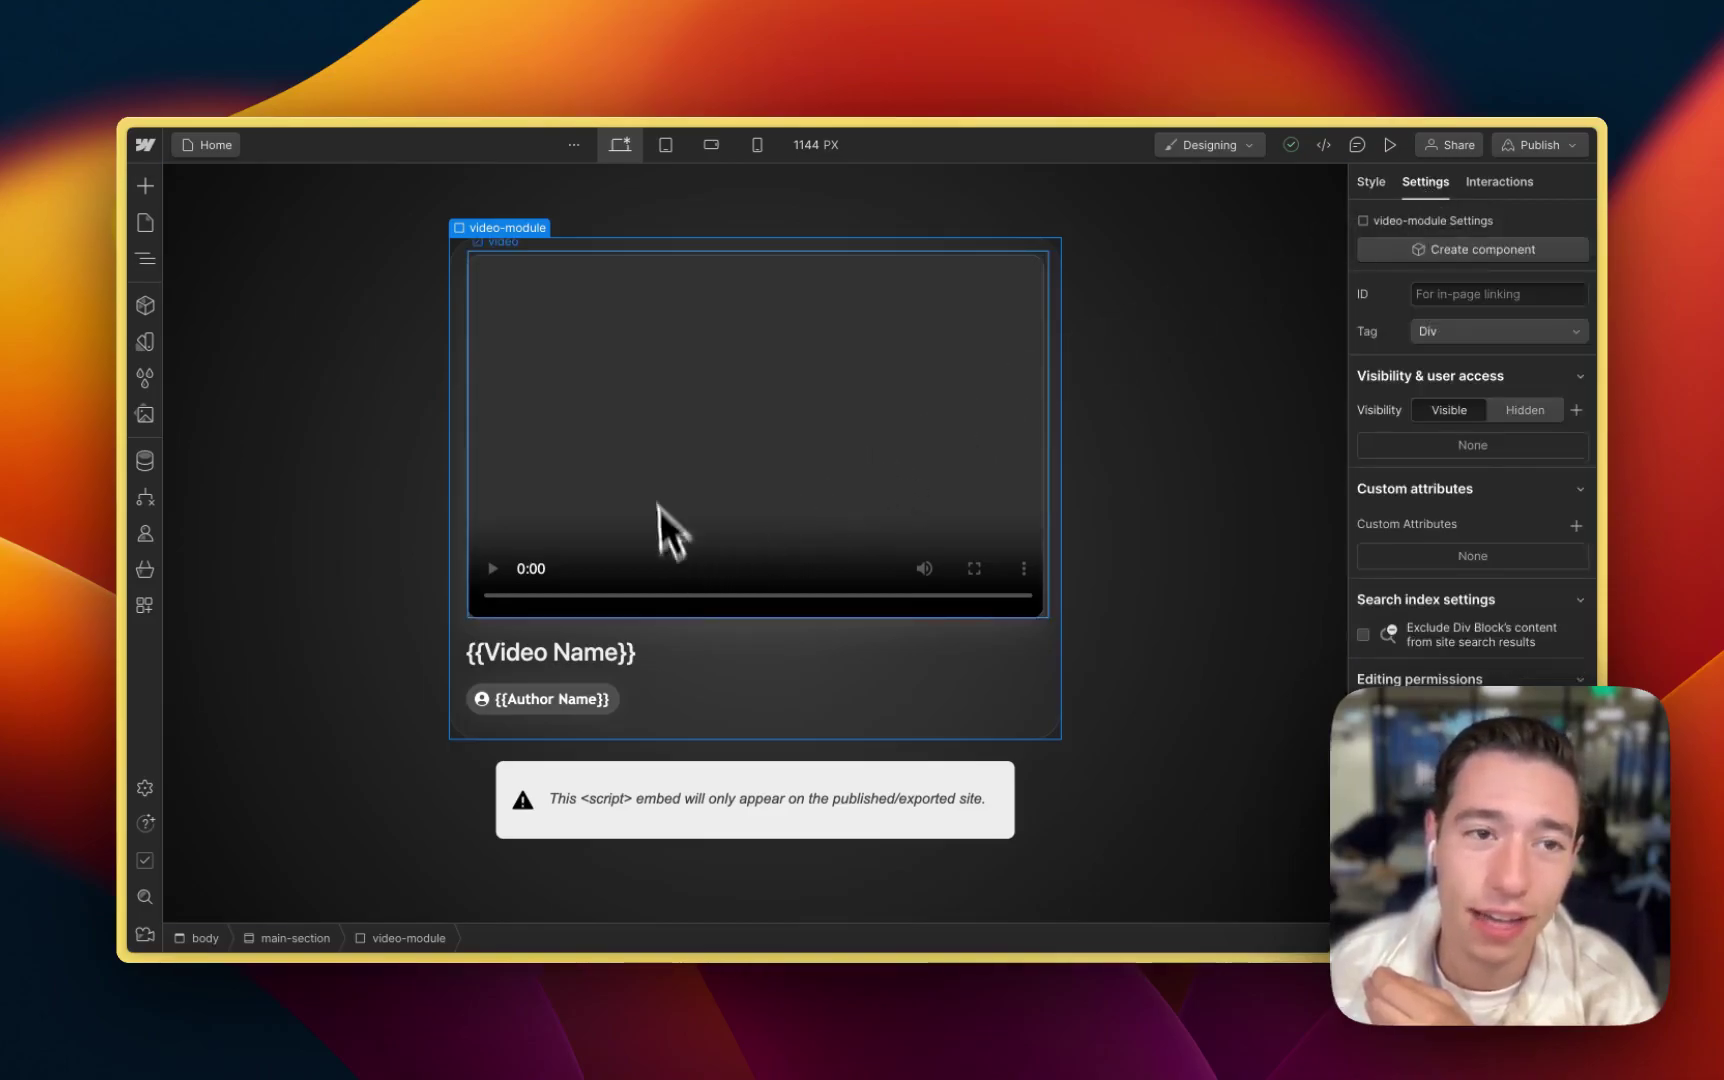
left_click(145, 259)
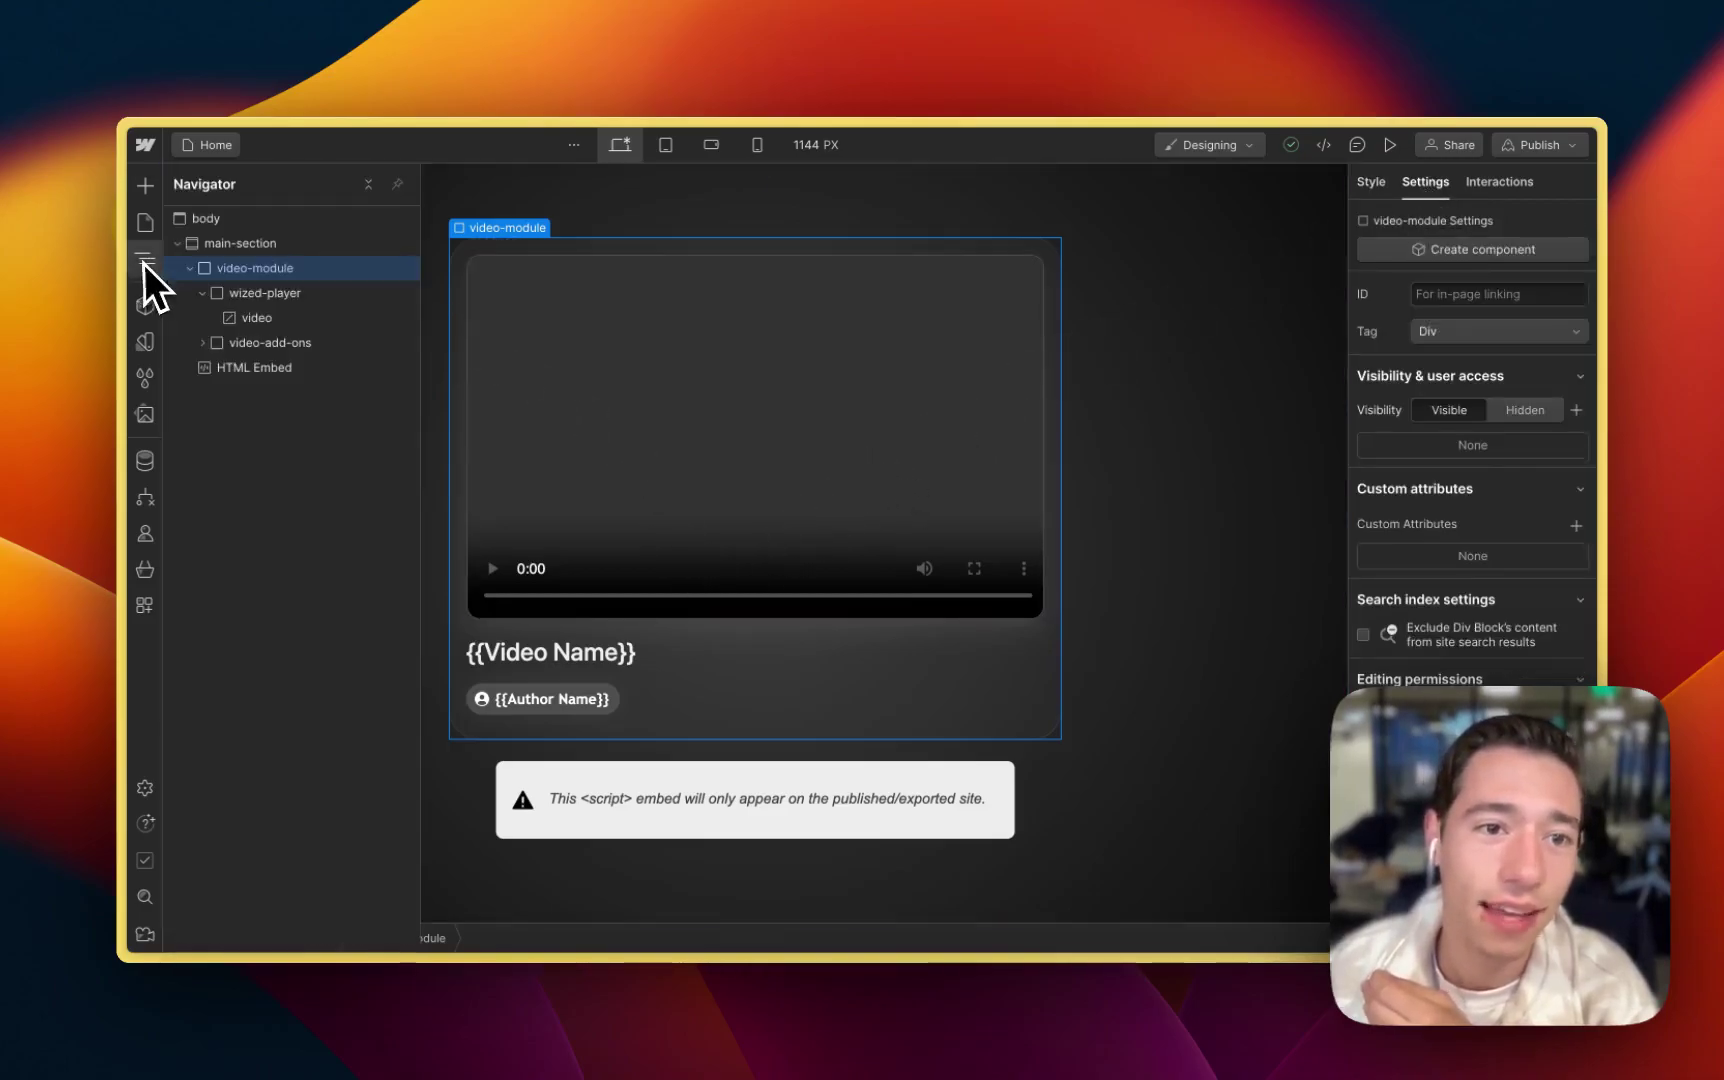
left_click(255, 294)
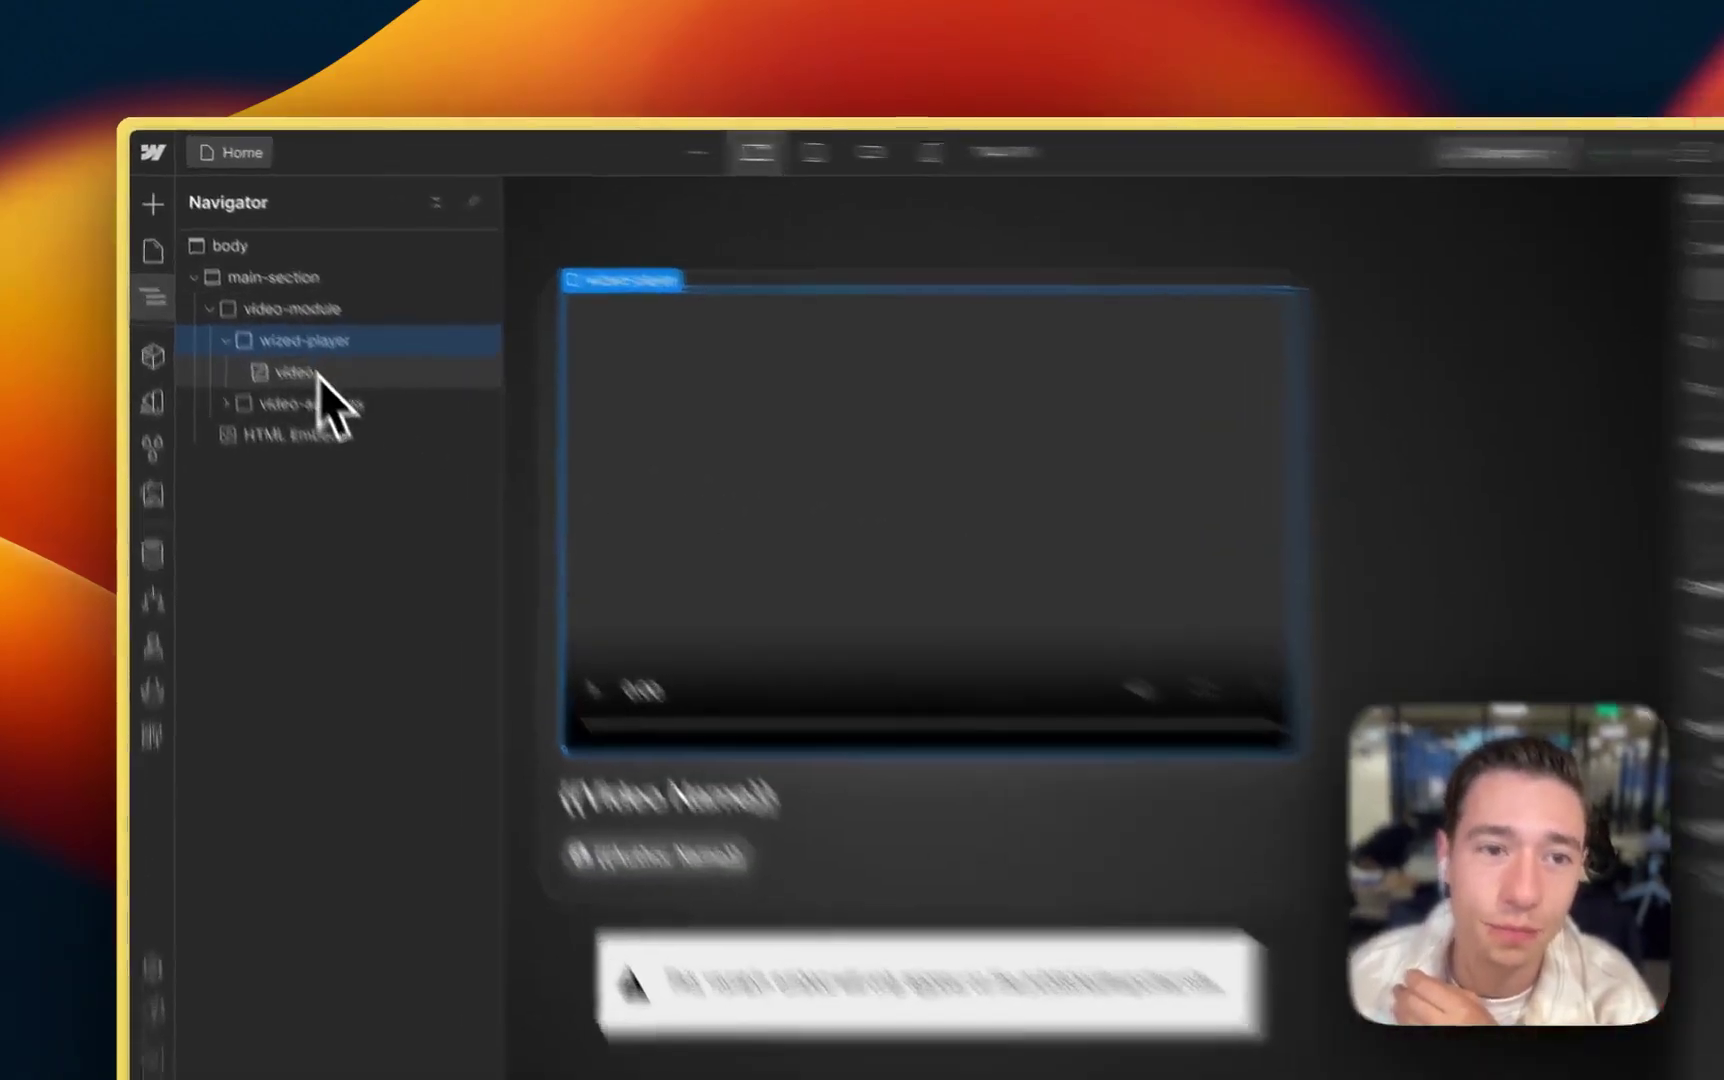
Step: Select the video element and examine its controls, playsinline, data-poster and type attributes one by one
left_click(262, 318)
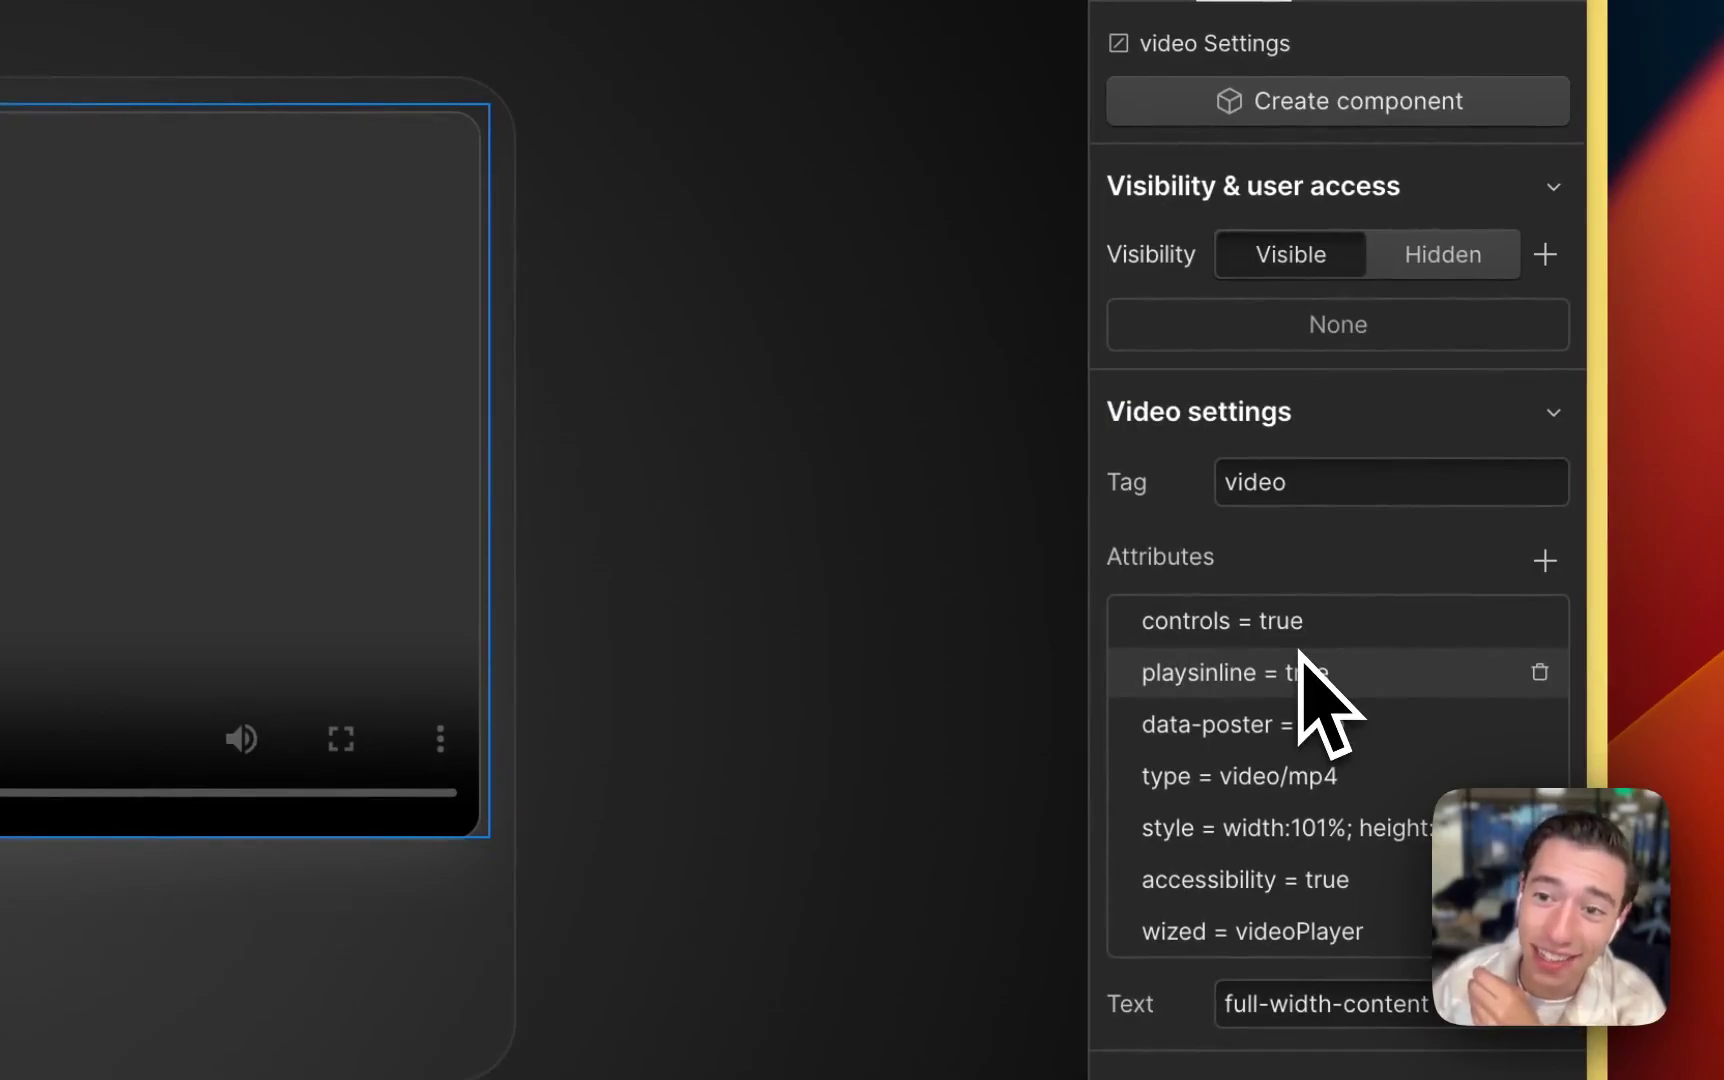
left_click(1300, 624)
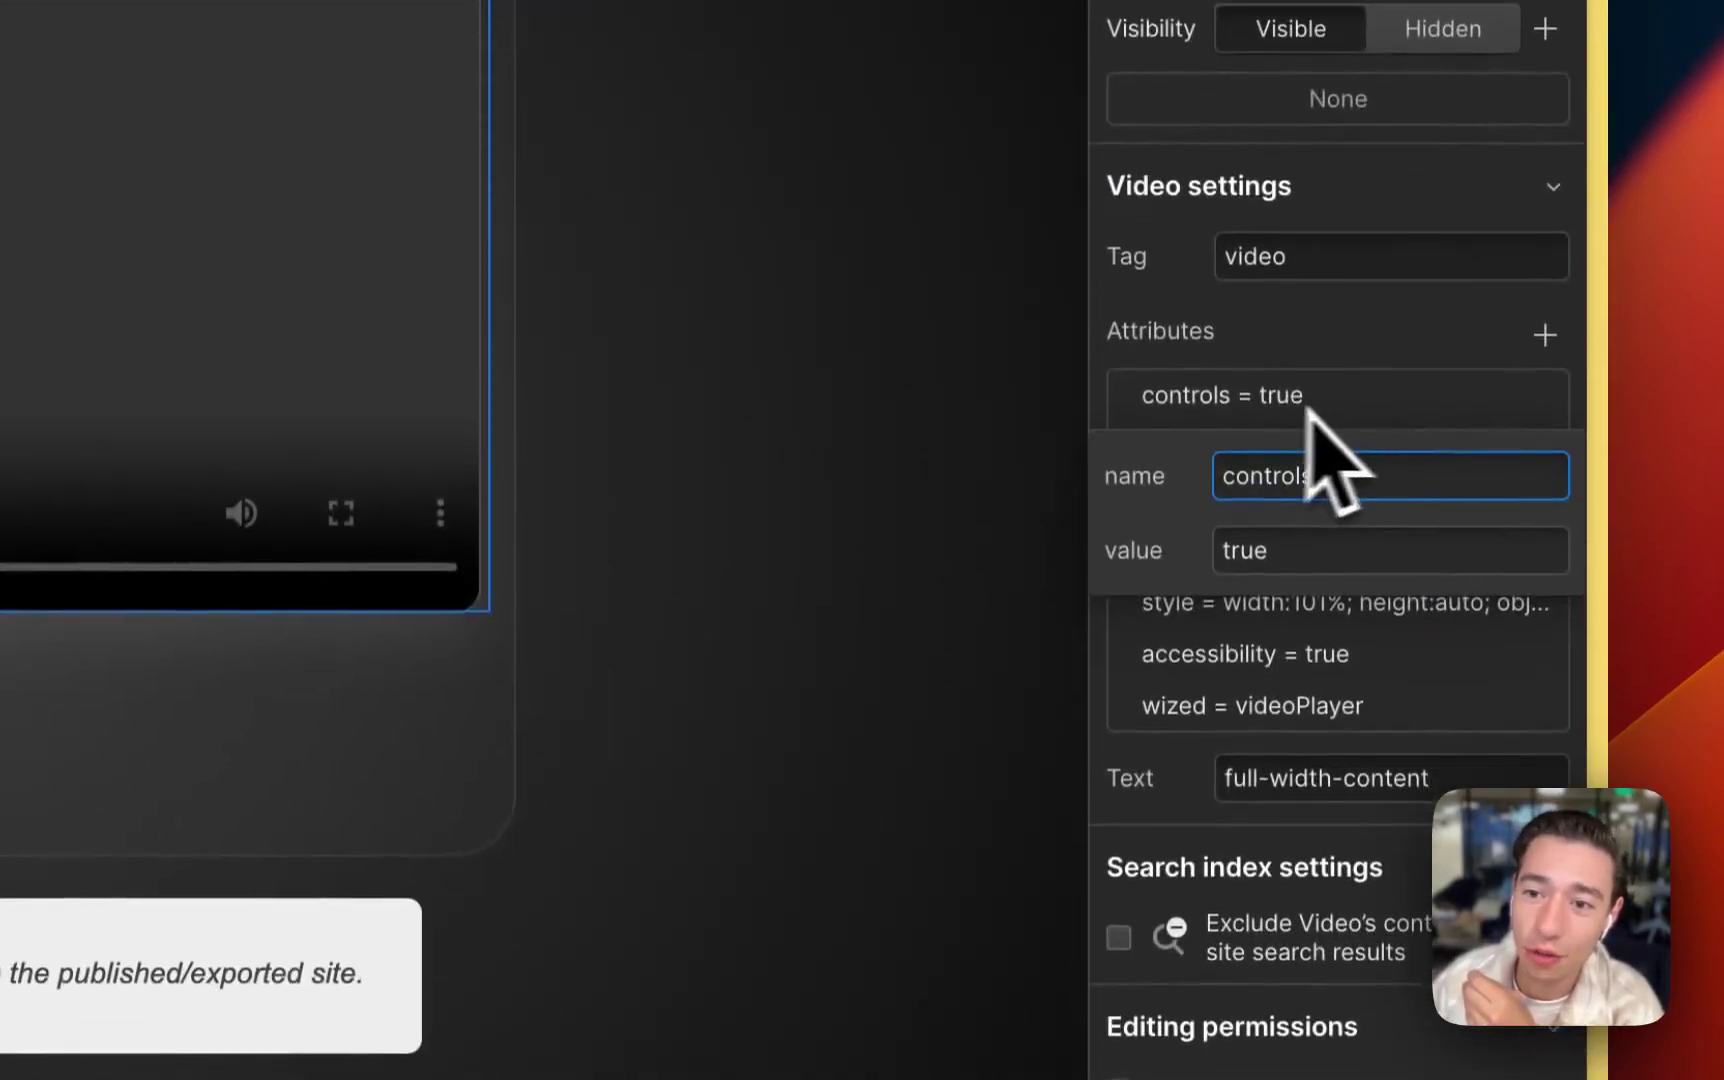
left_click(1370, 361)
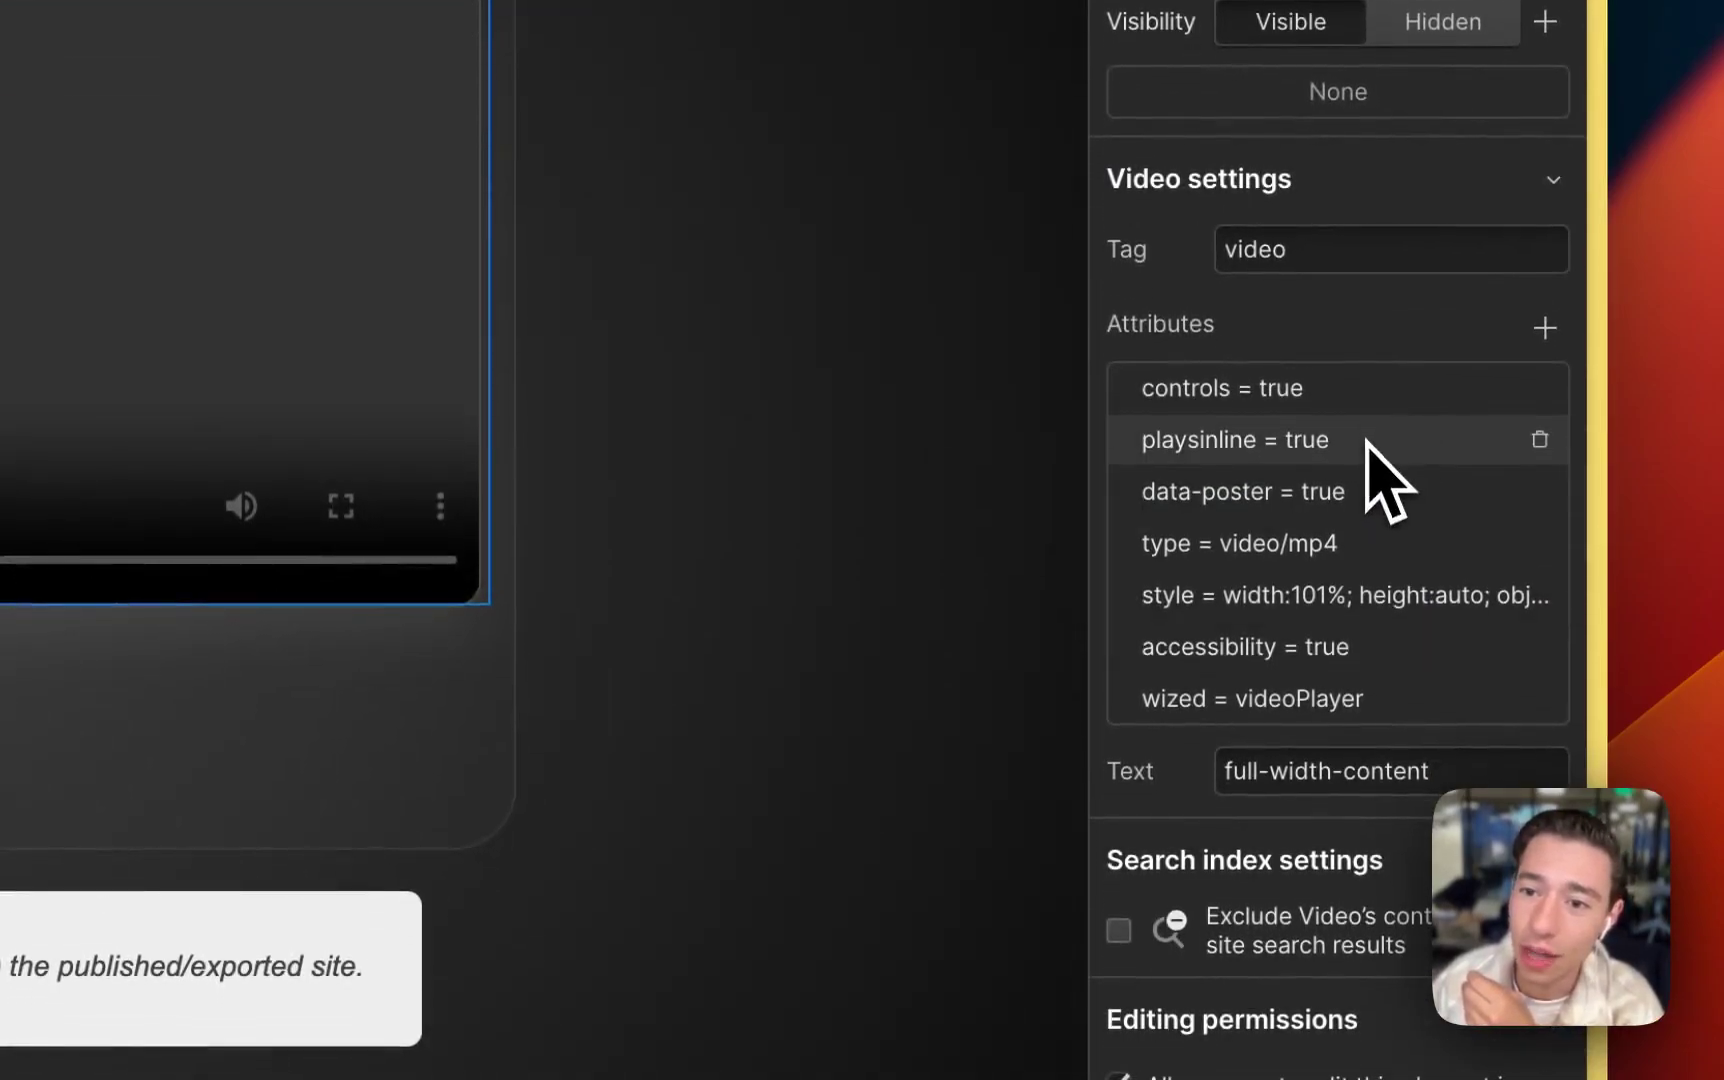
left_click(1366, 446)
left_click(1343, 352)
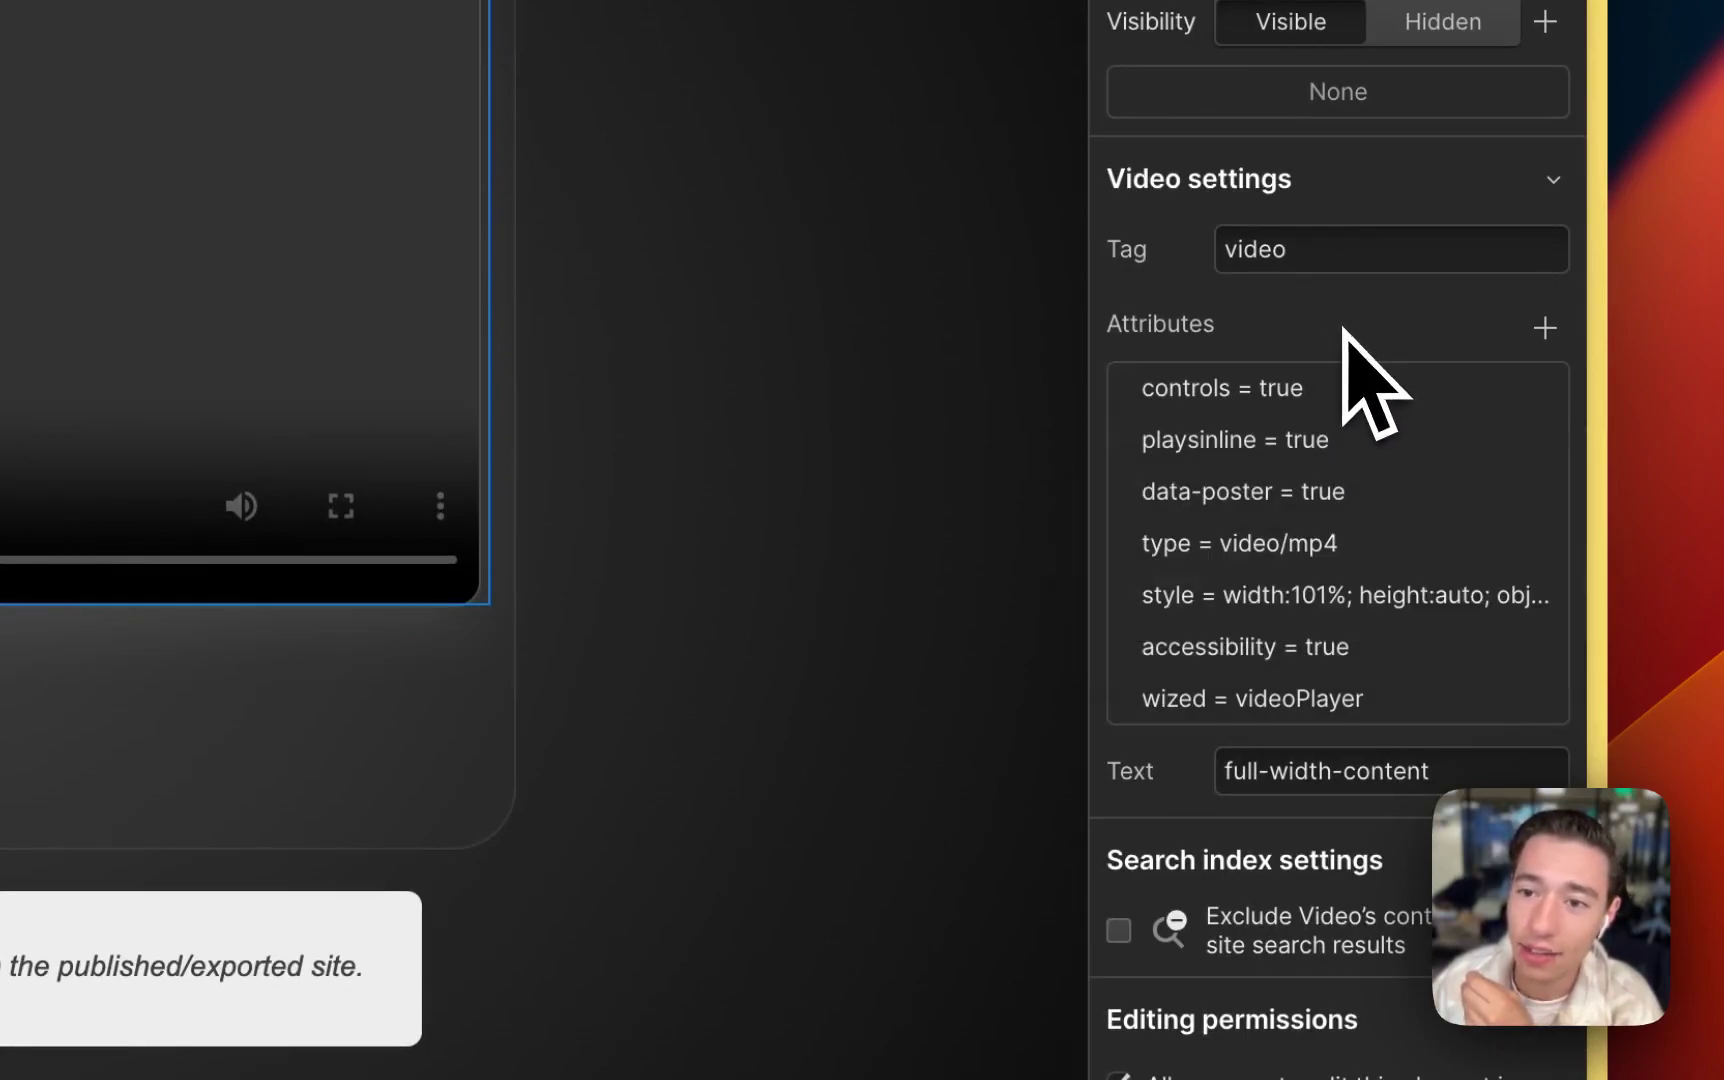
left_click(1350, 490)
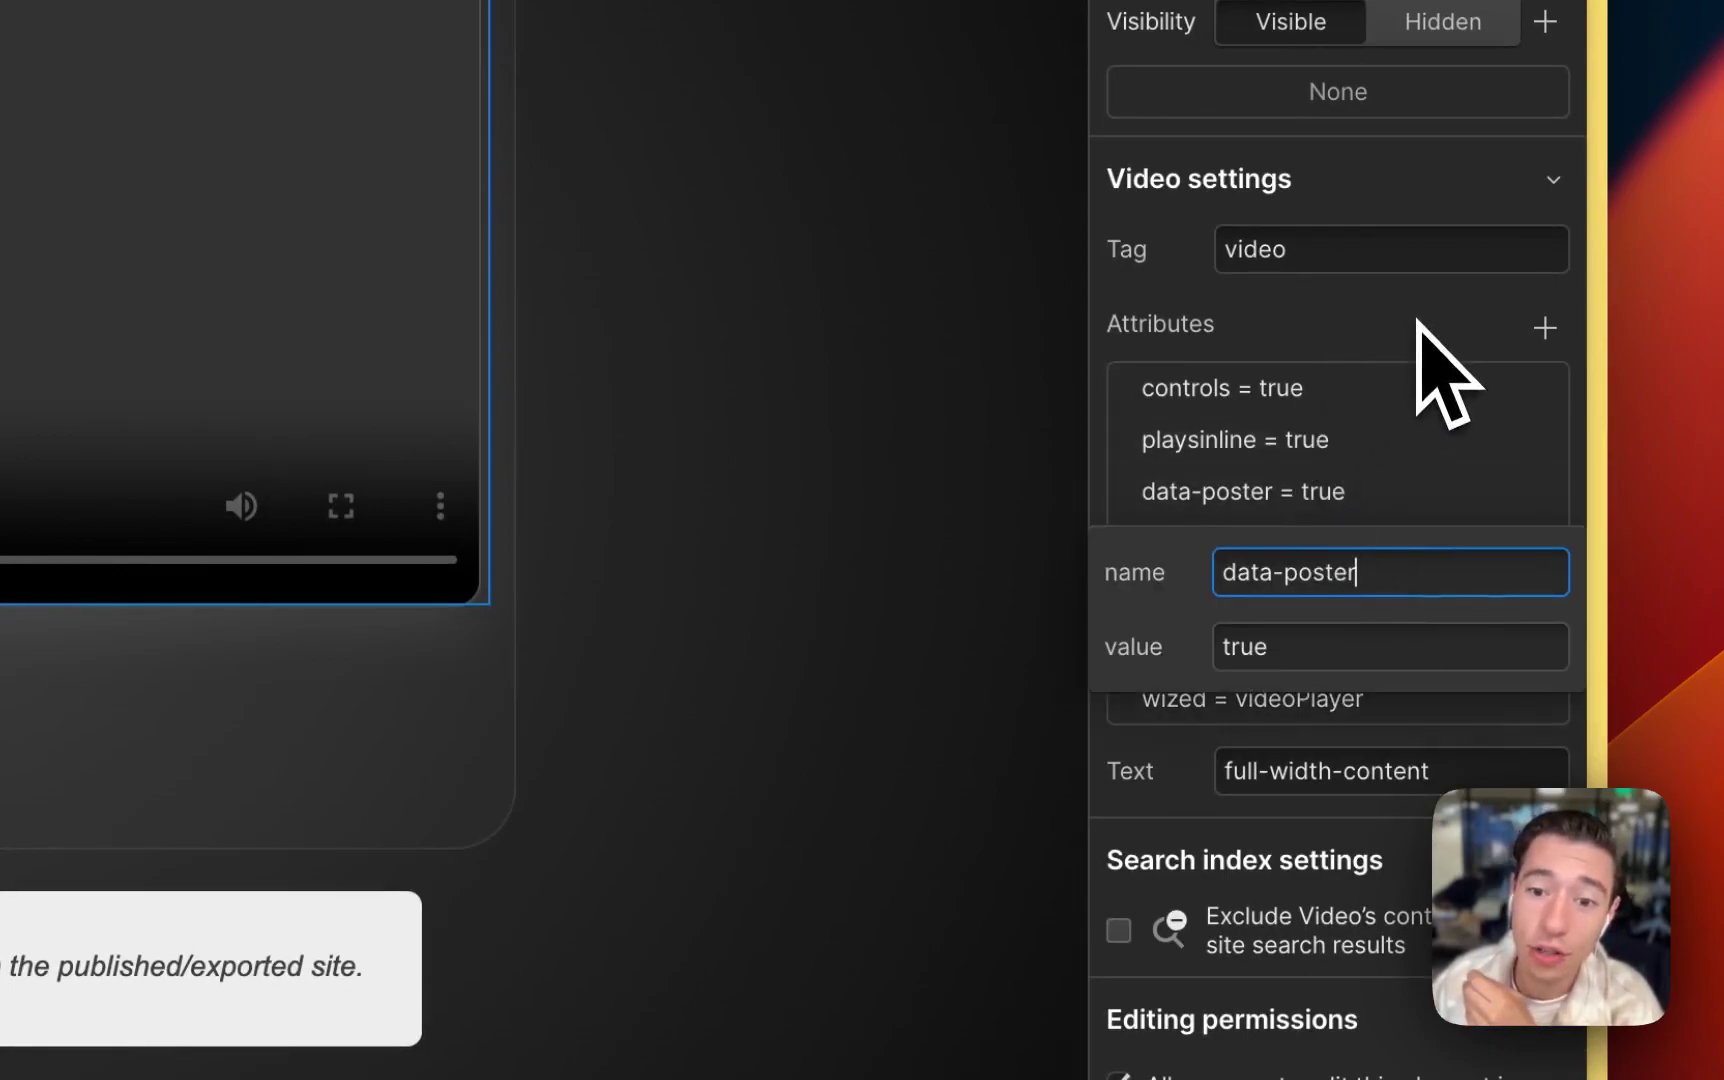
left_click(1418, 360)
left_click(1377, 542)
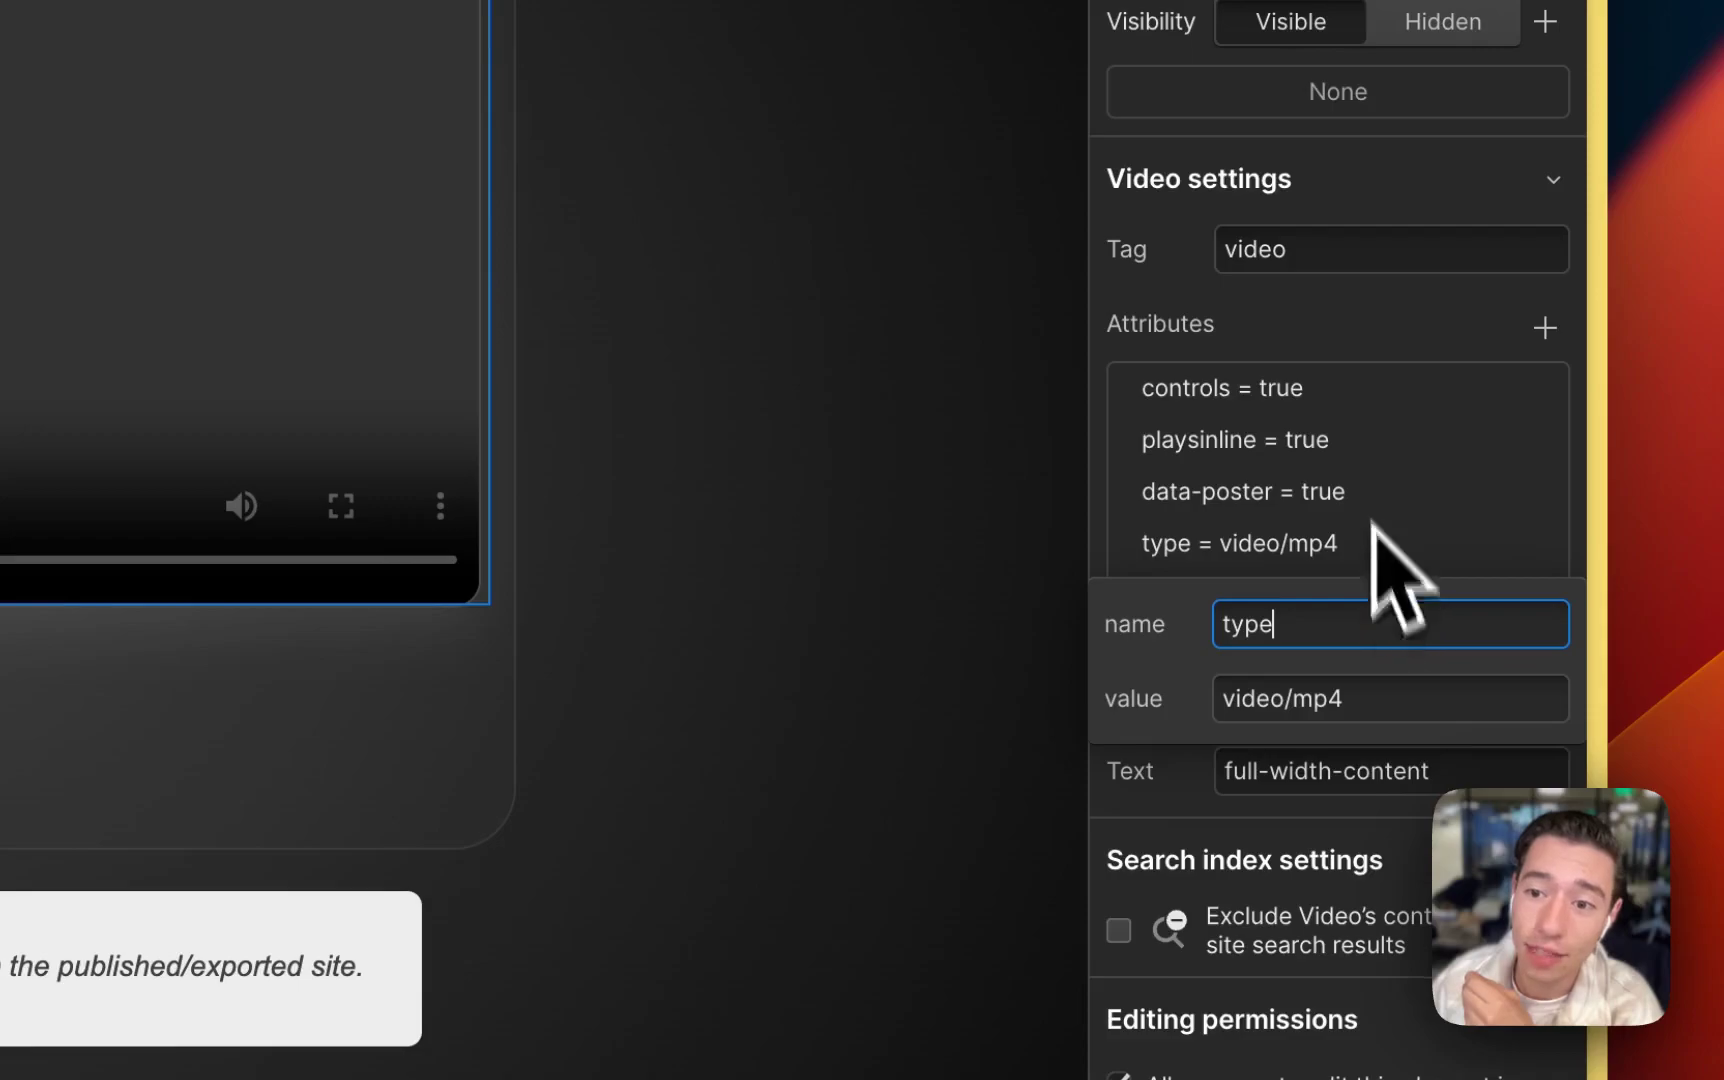
left_click(1328, 348)
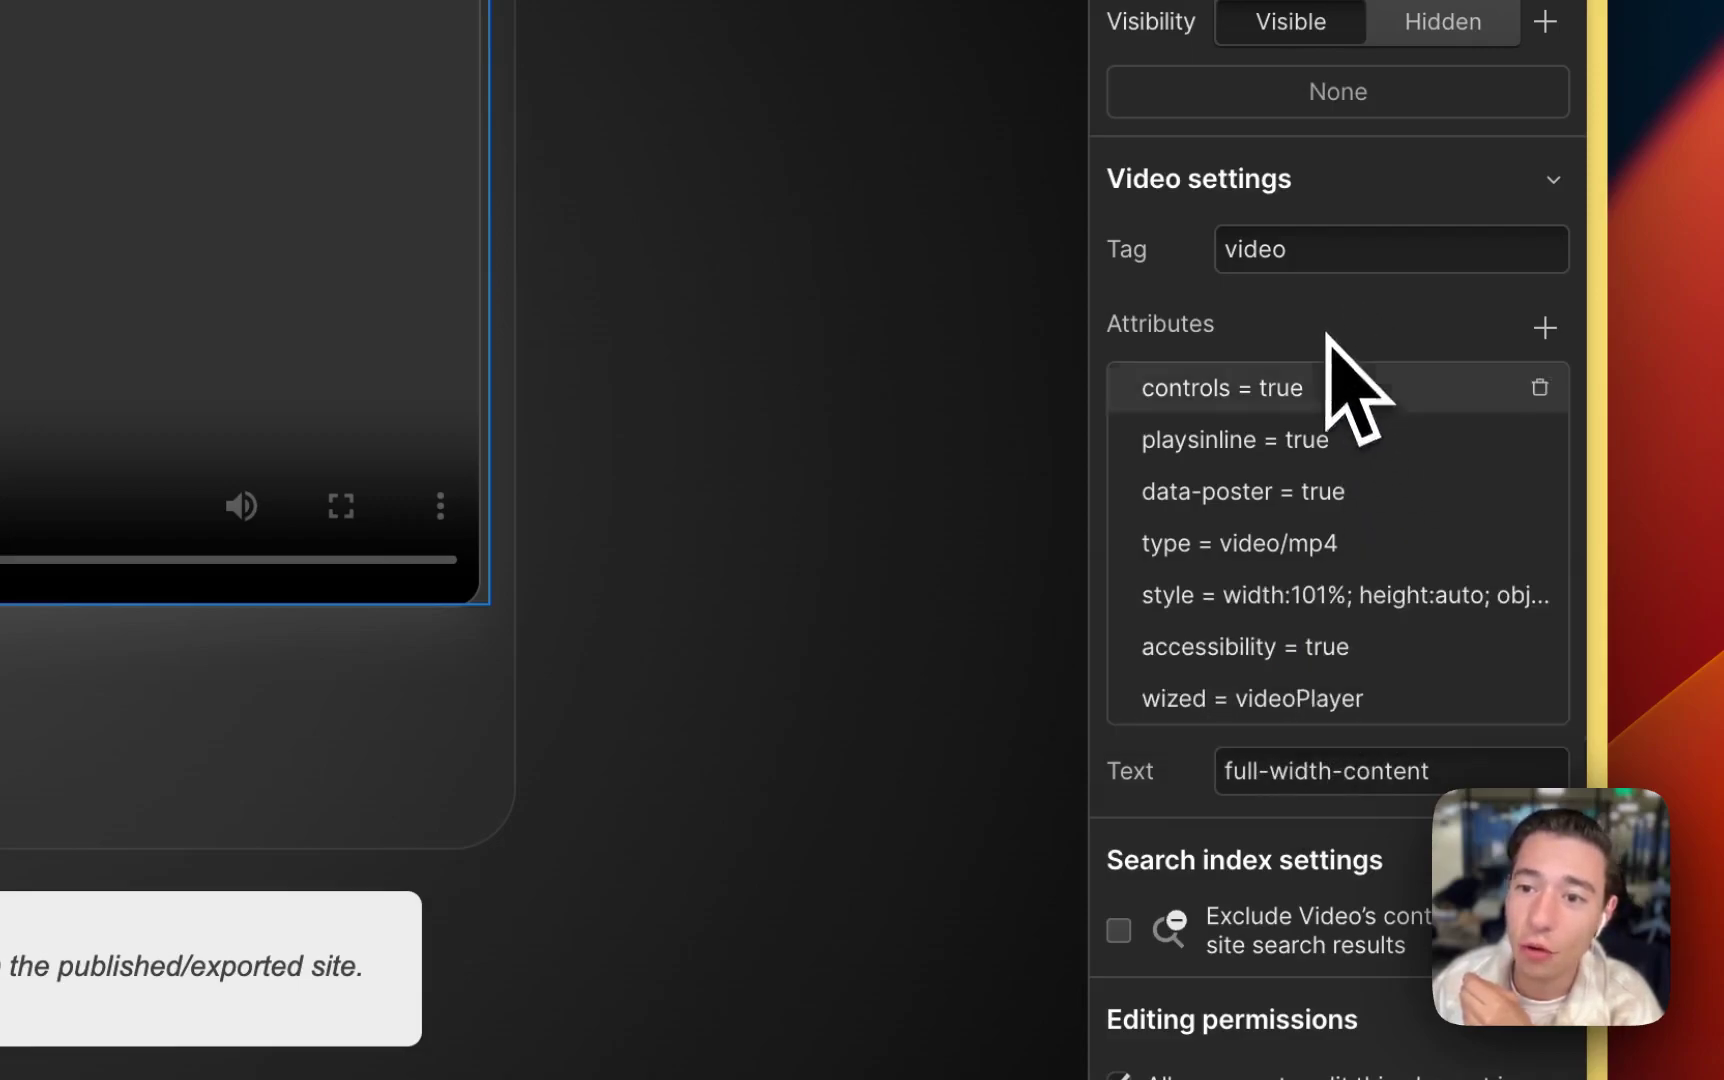
Step: Open the video's style attribute, read through its full value, and close it
left_click(1324, 598)
scroll(1350, 768, "right", 5)
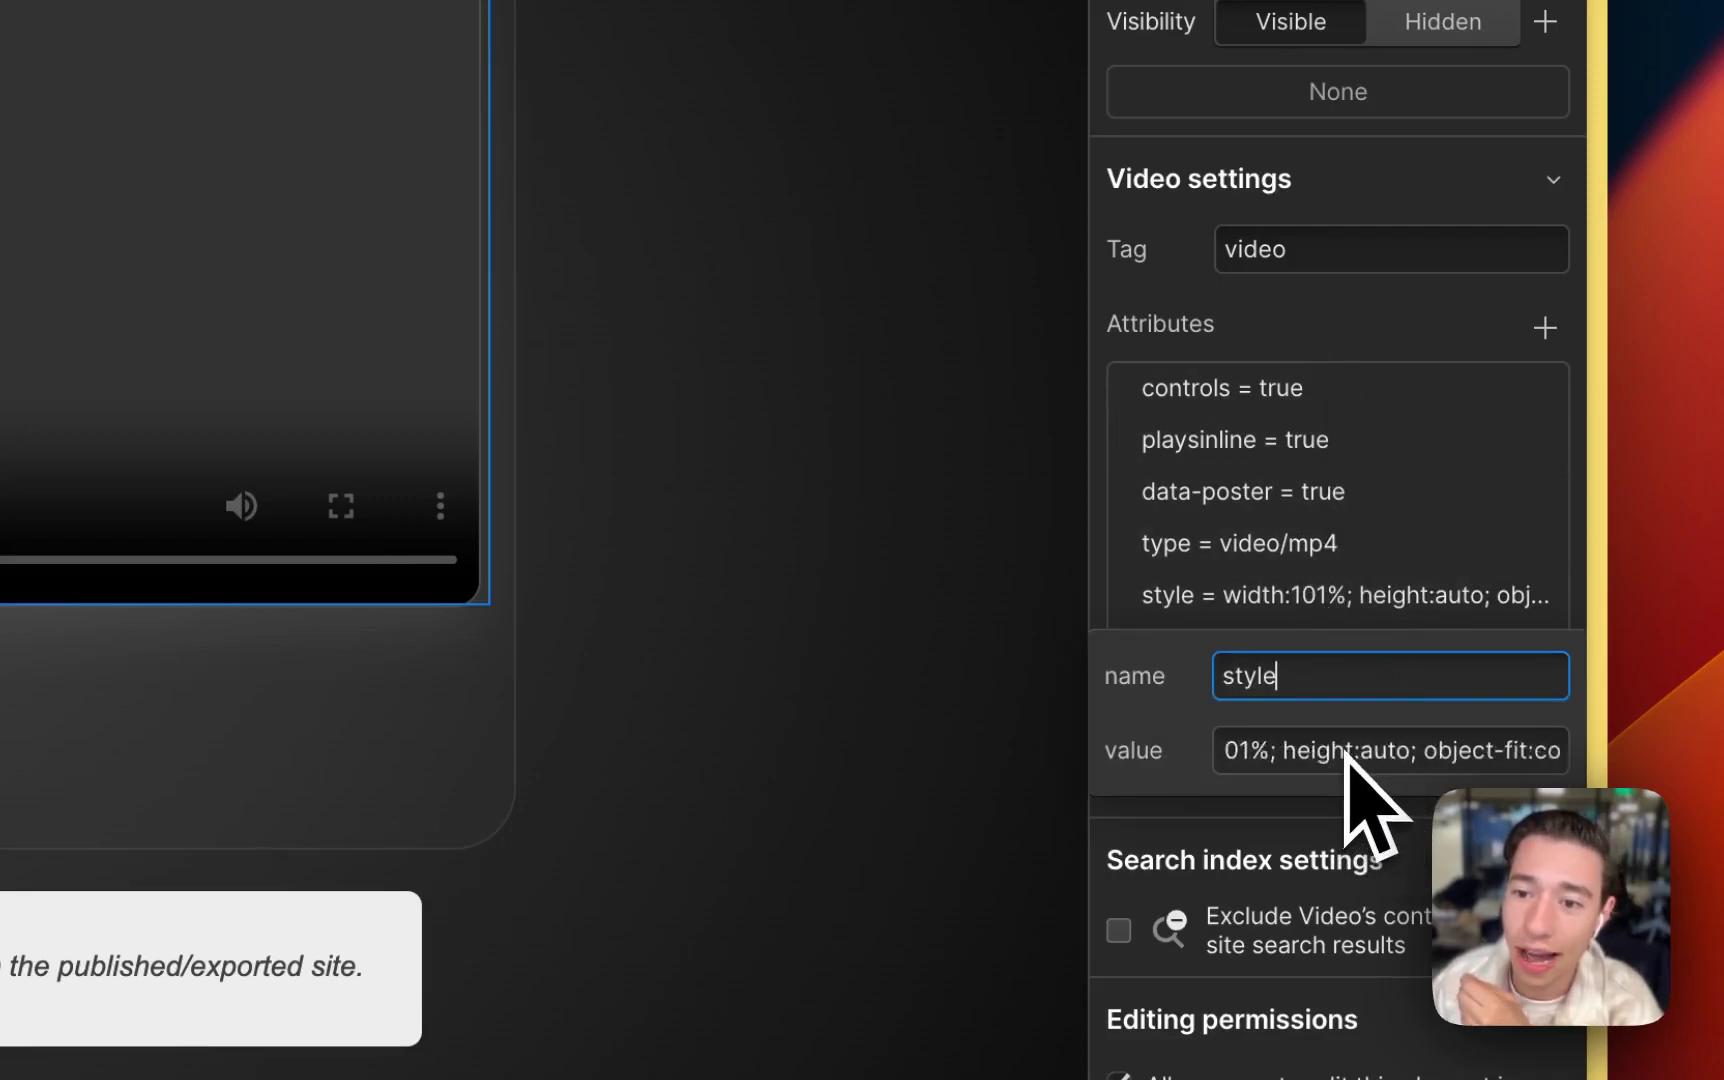
scroll(1382, 768, "left", 5)
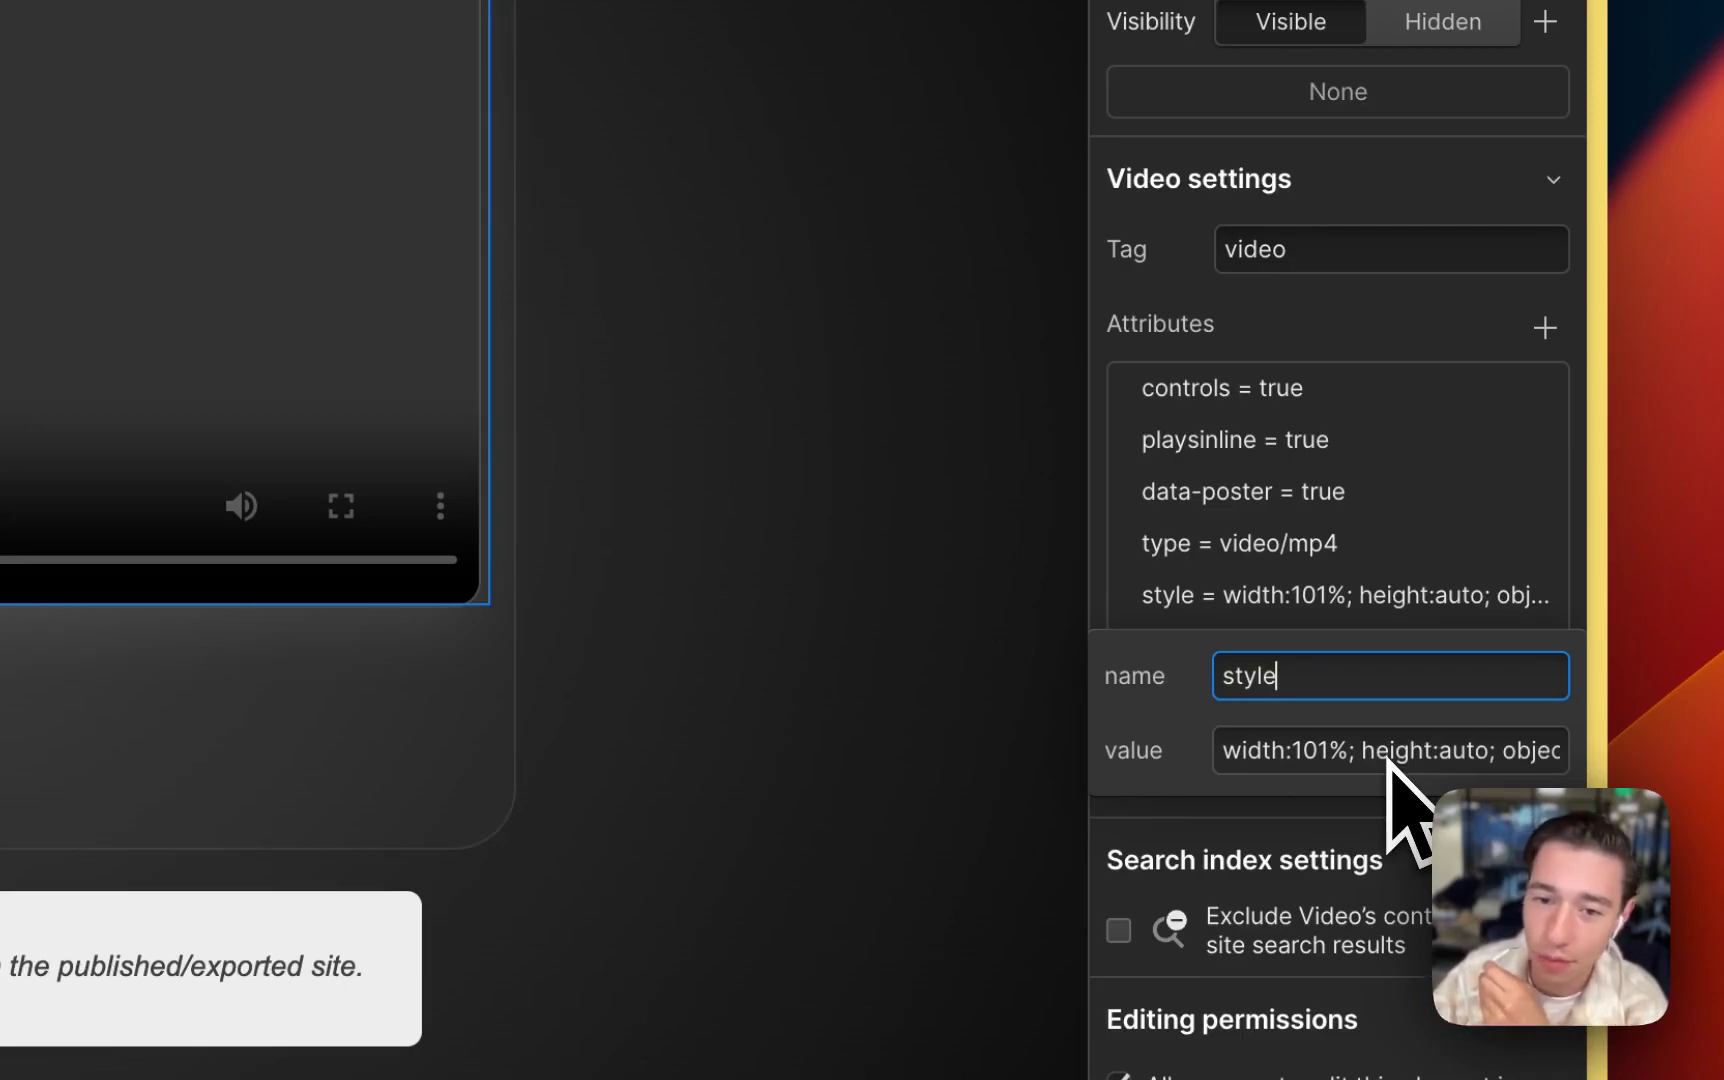
scroll(1400, 760, "right", 5)
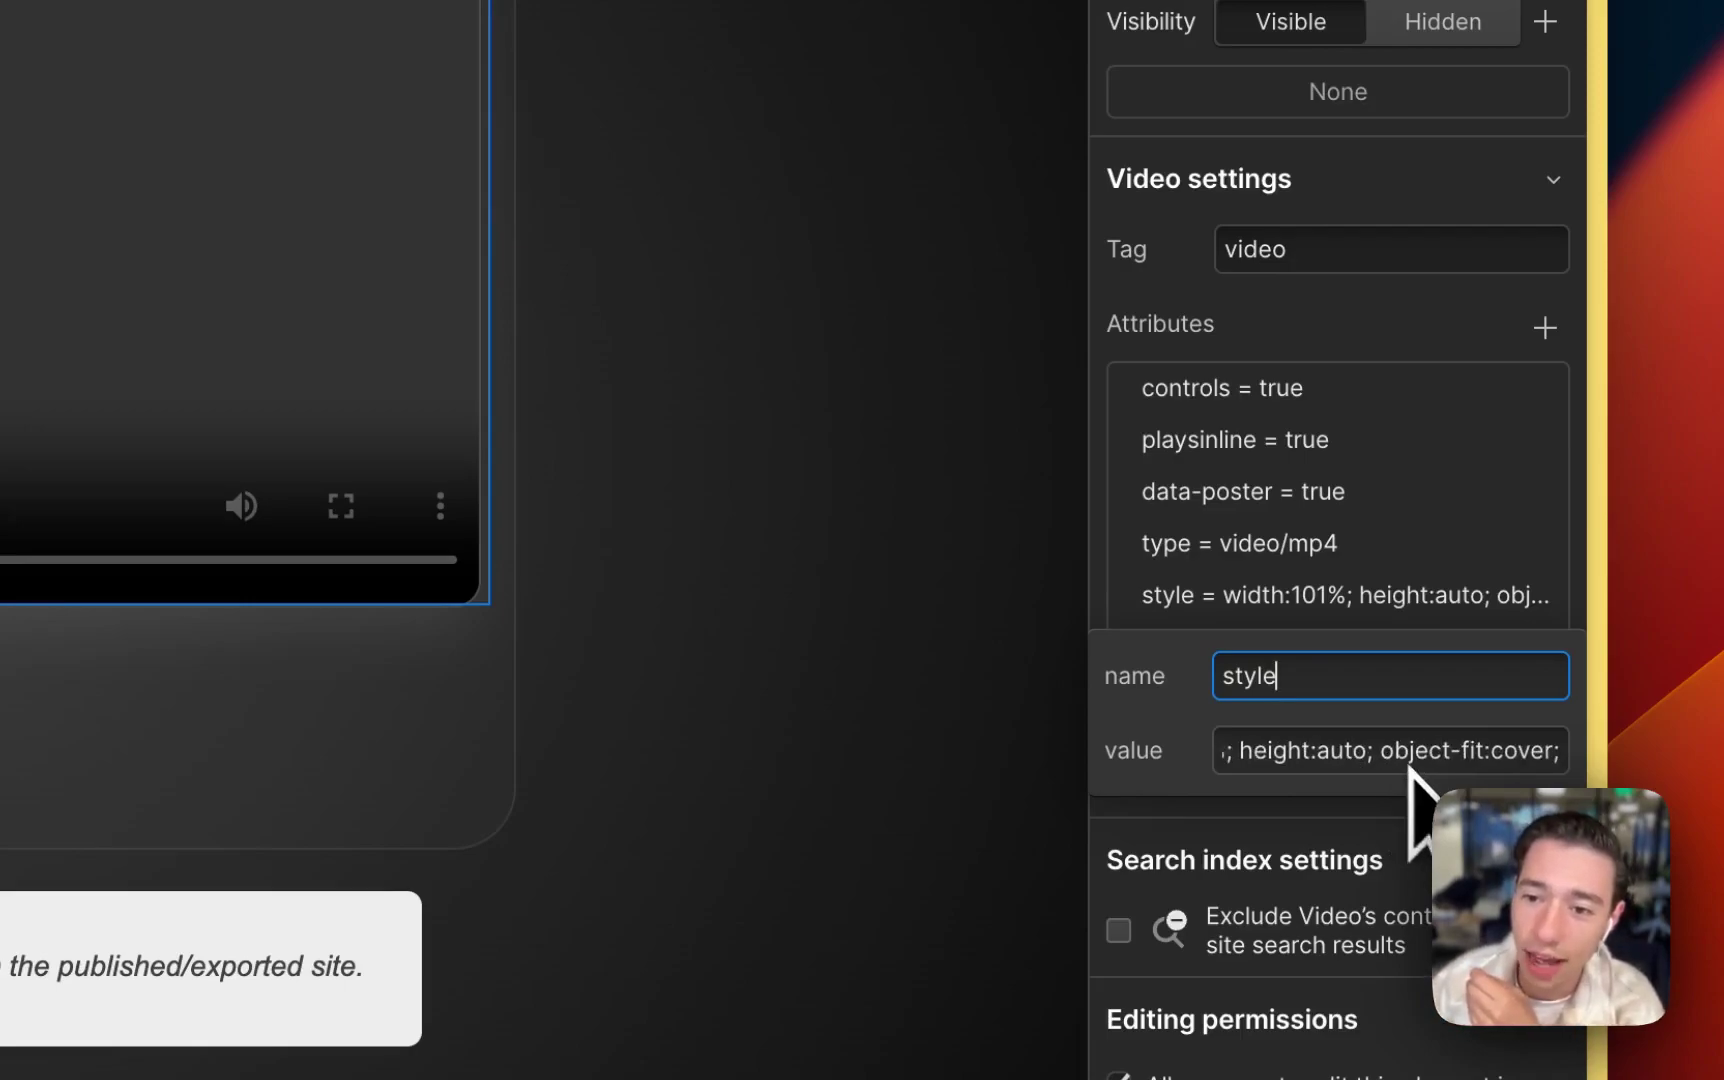
left_click(1360, 752)
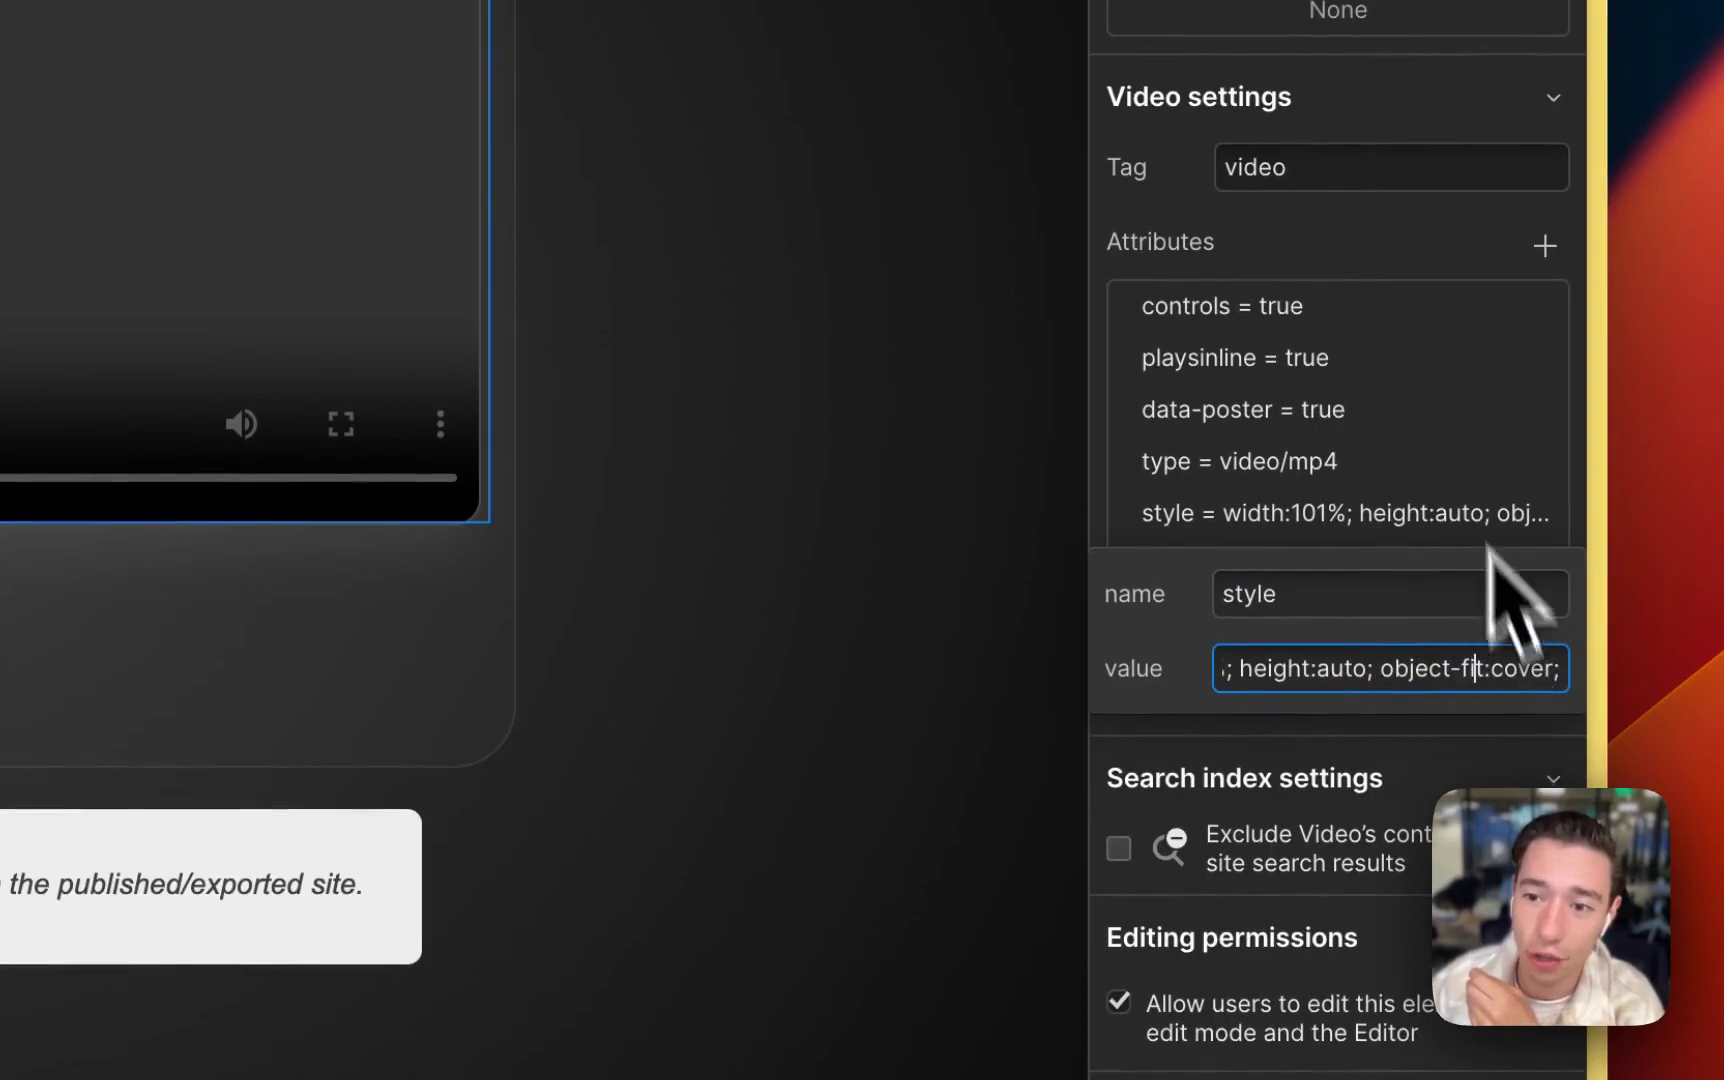
key("Return")
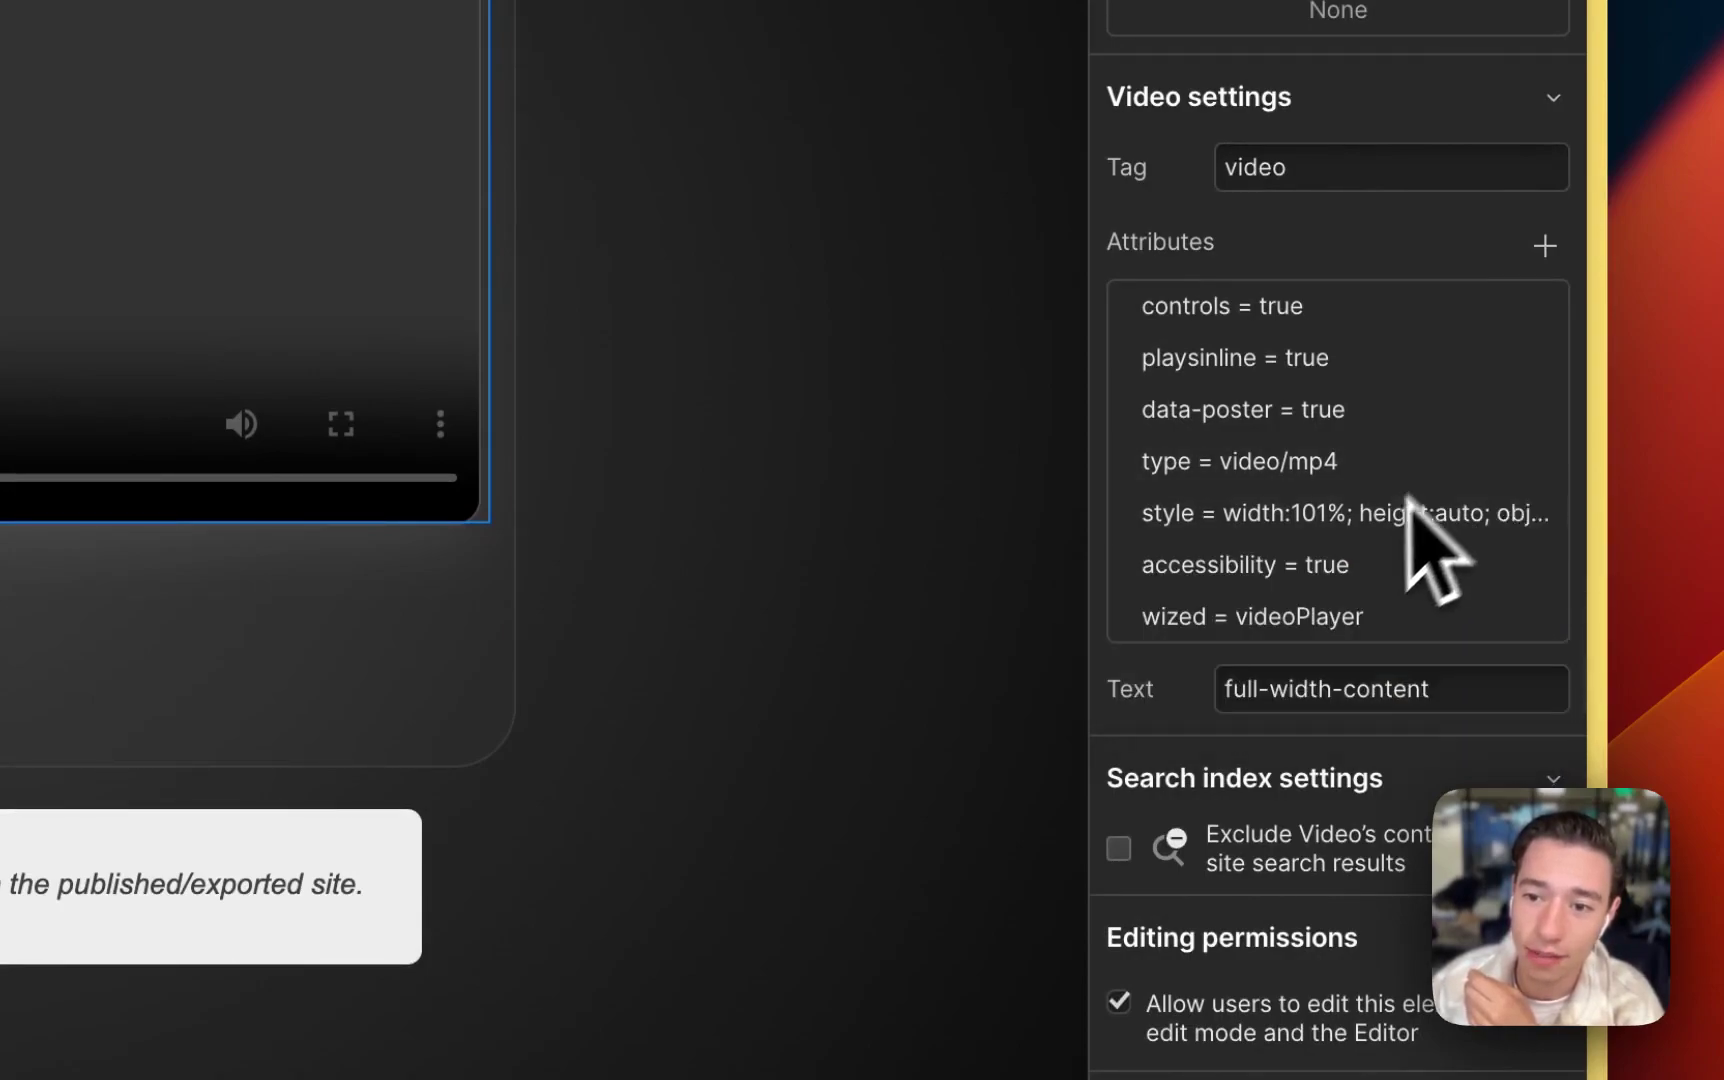
Step: Examine the video's accessibility and wized attributes
left_click(1420, 566)
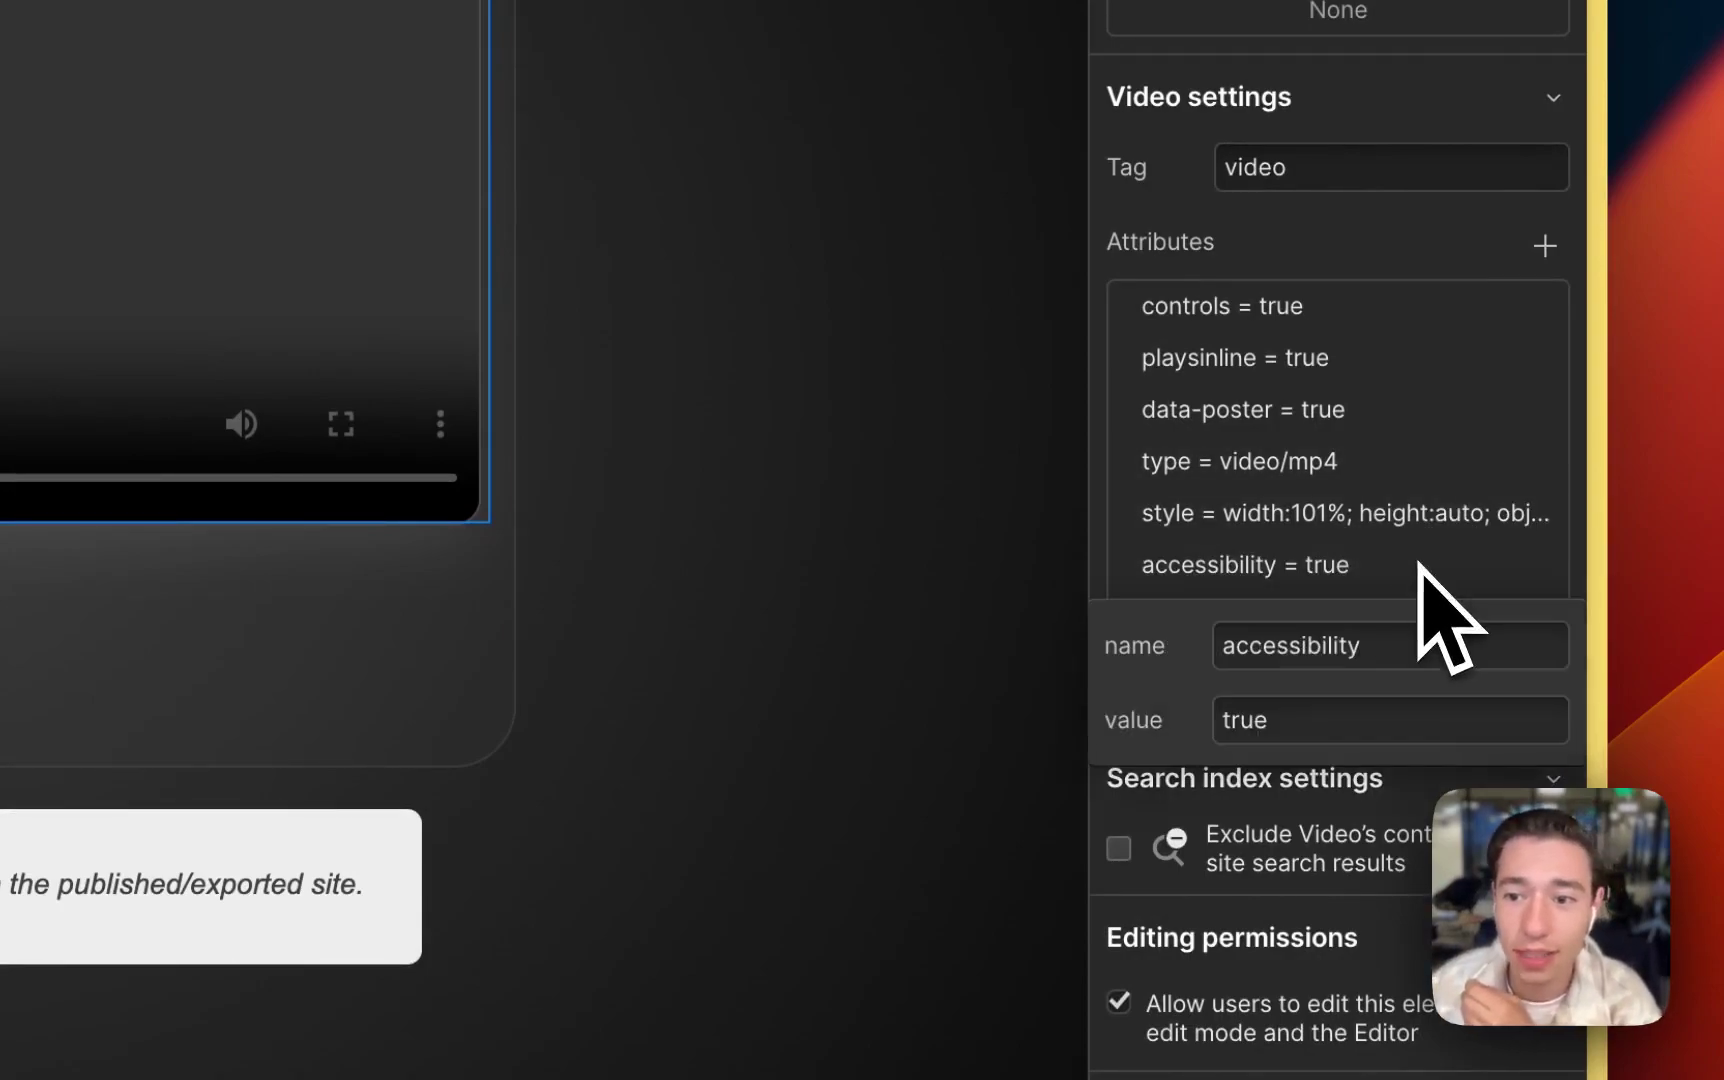
left_click(1400, 582)
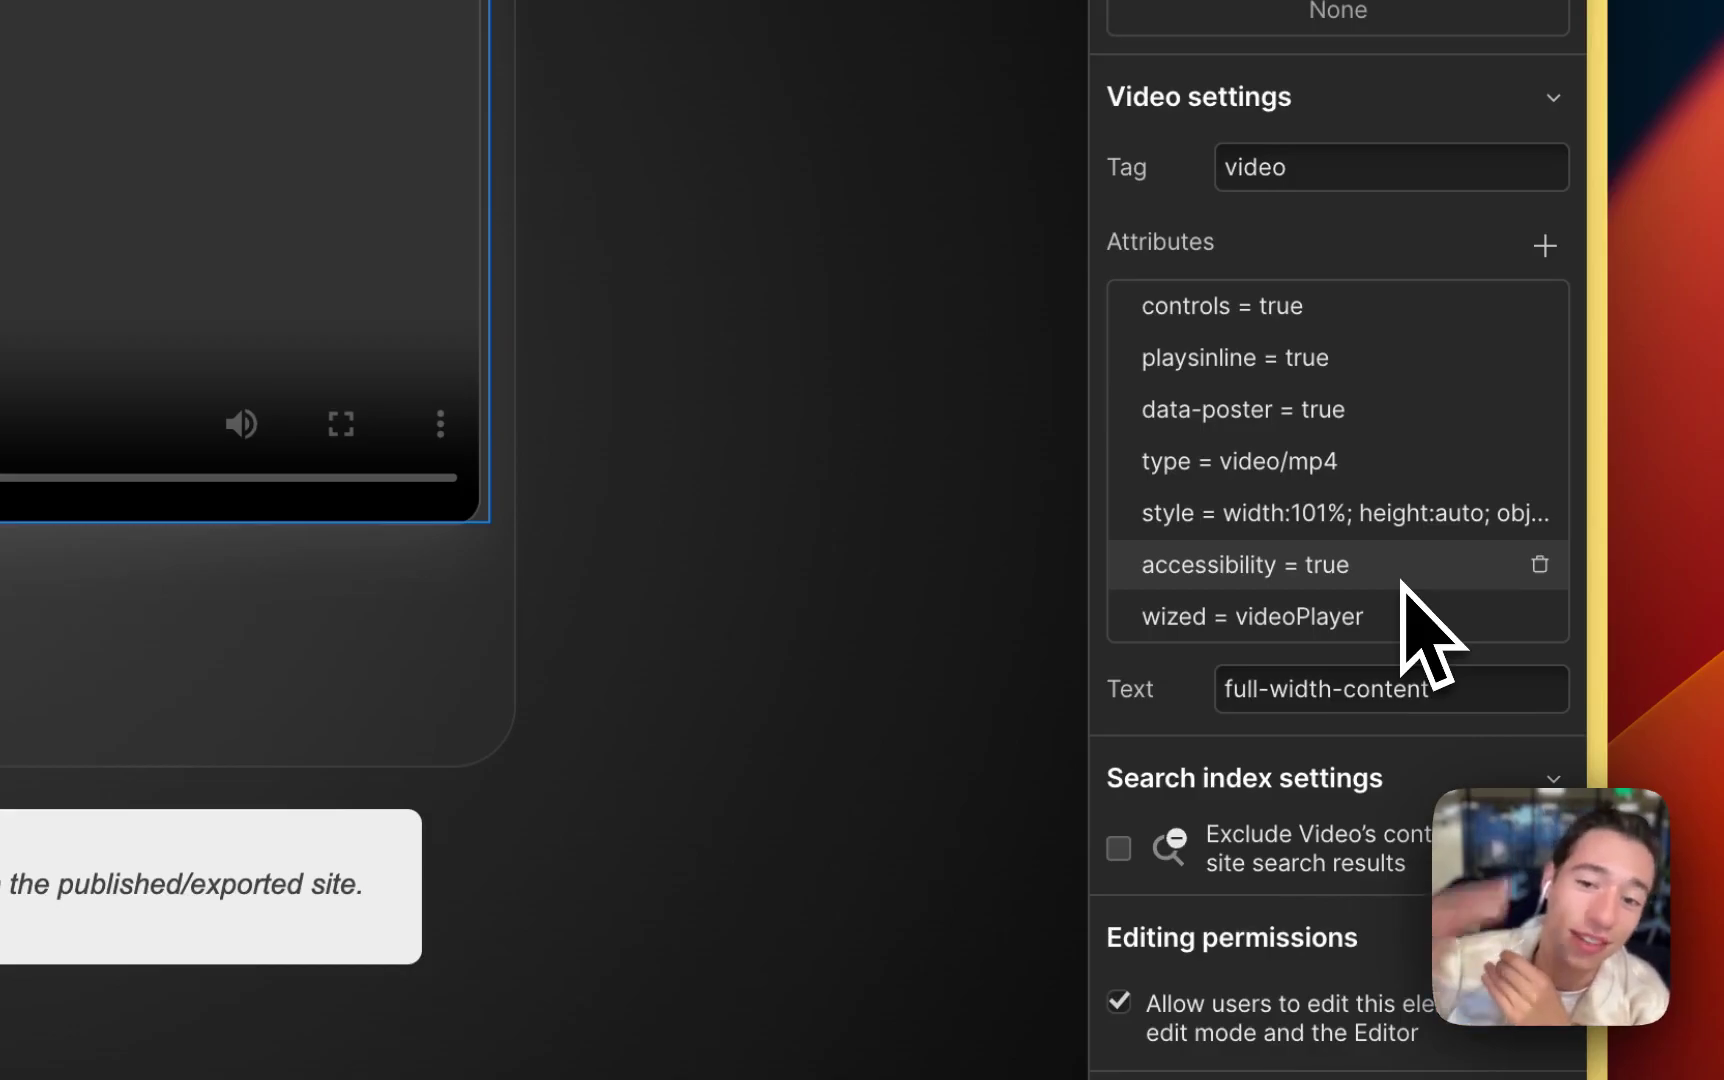
left_click(1339, 616)
left_click(1237, 432)
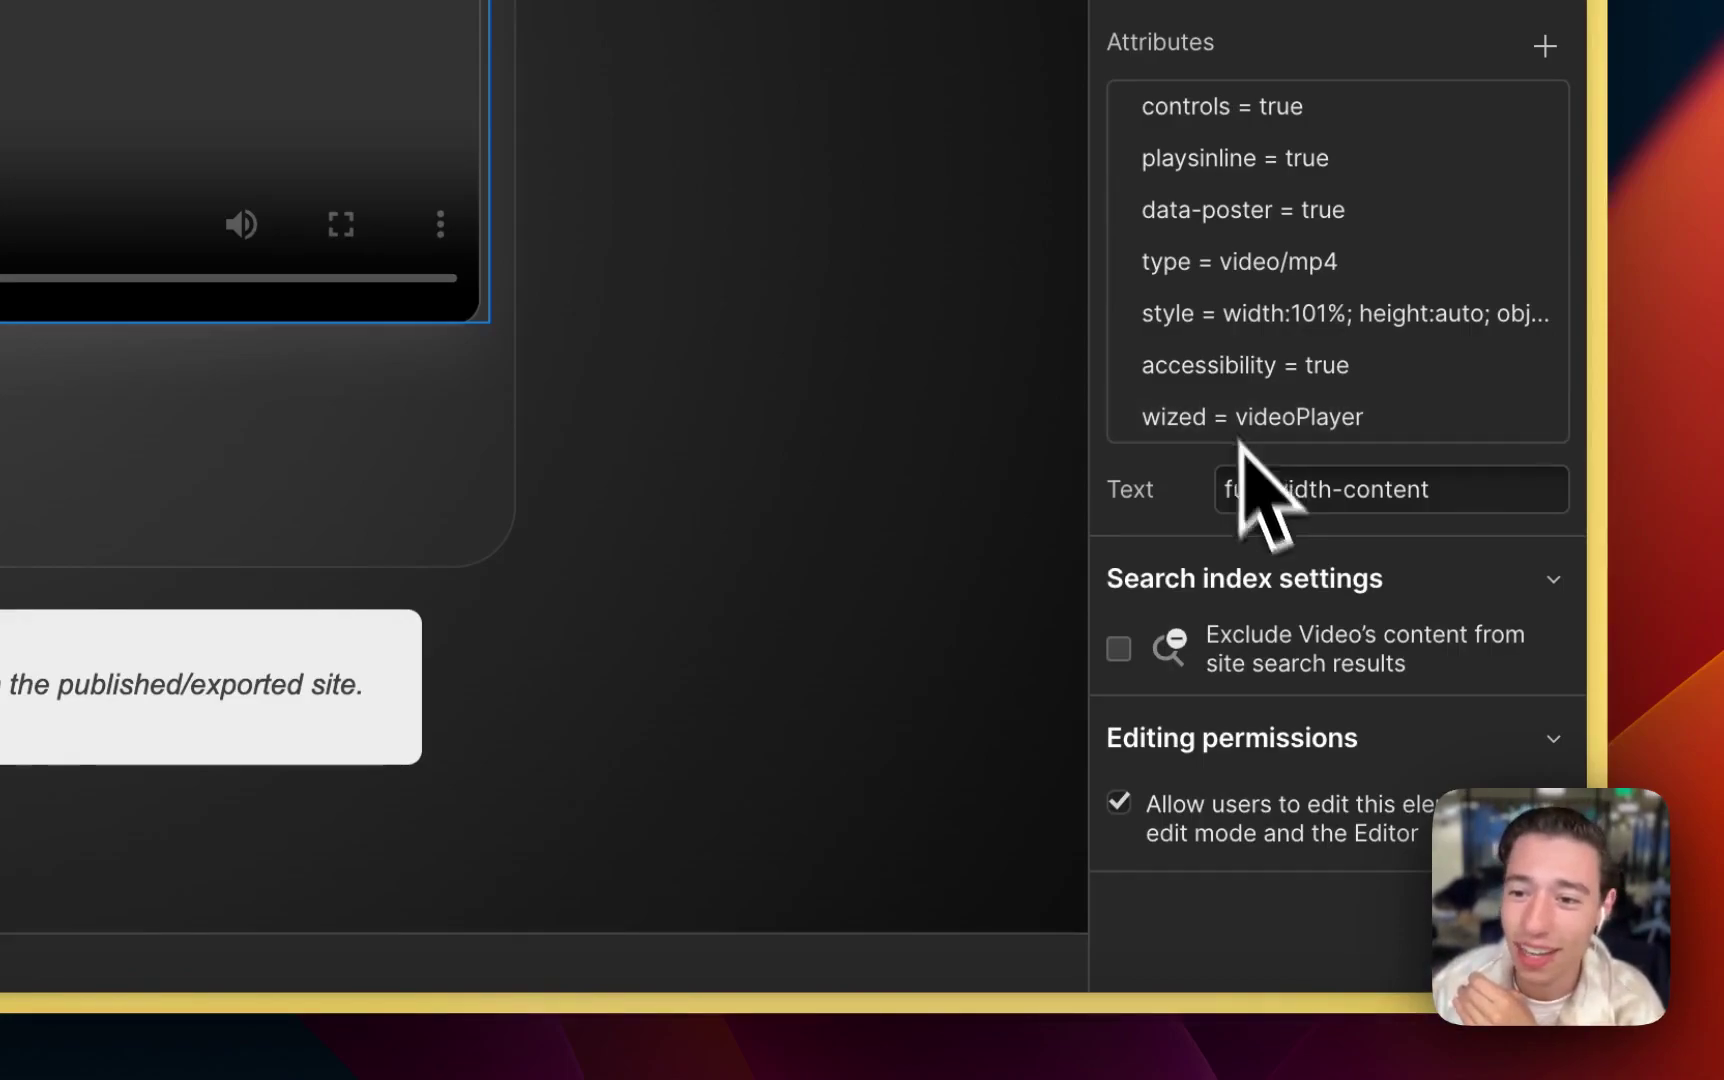
Step: Highlight parts of the video element's Text value to examine it
triple_click(1370, 489)
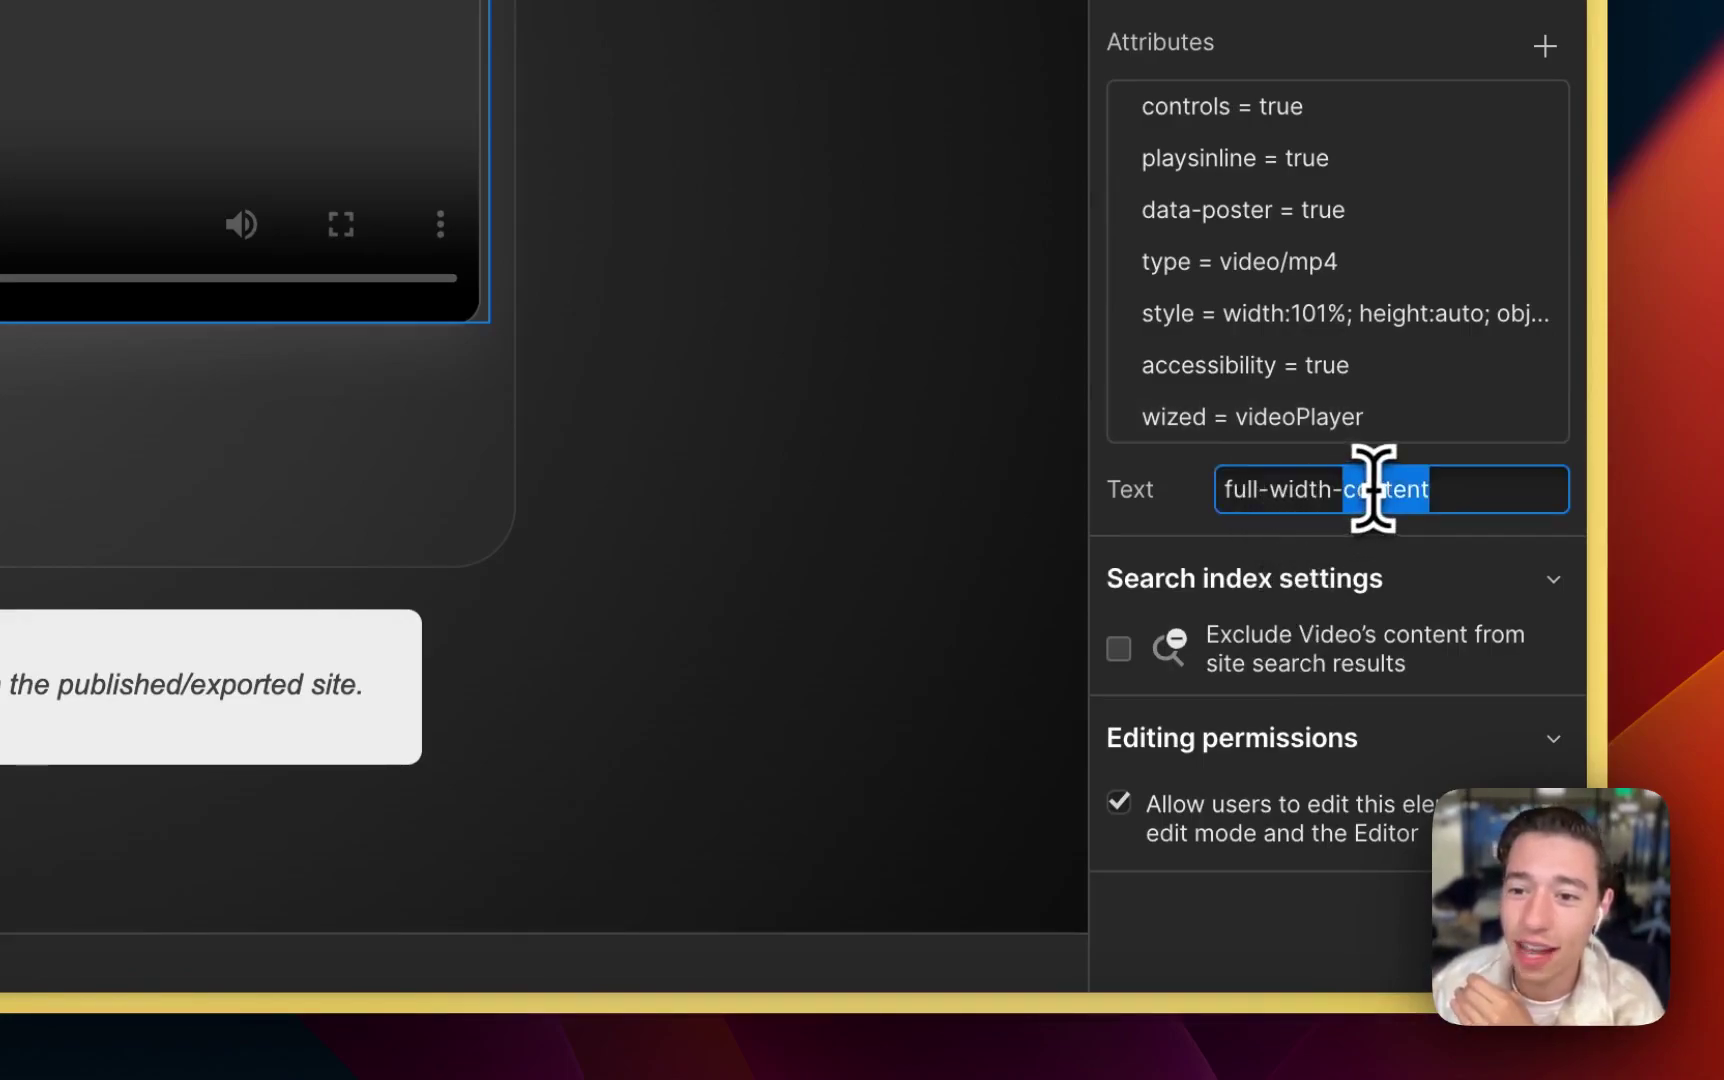
left_click(1290, 489)
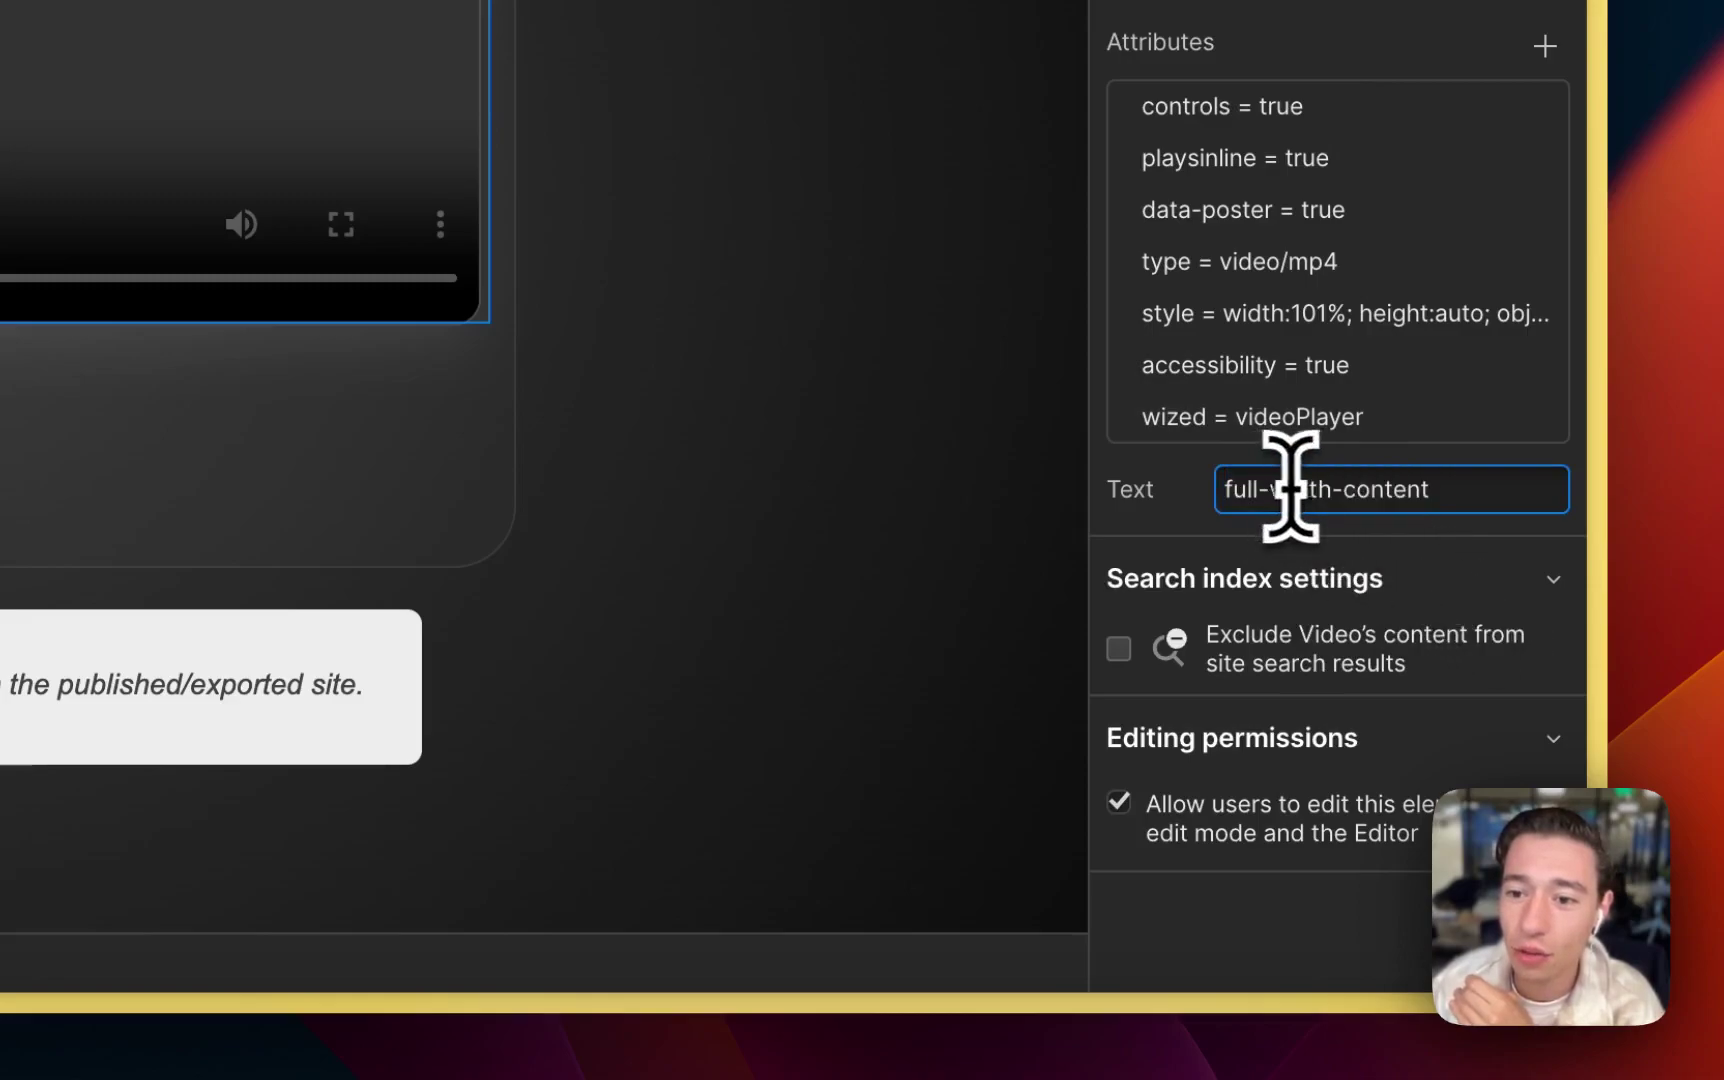
triple_click(1410, 489)
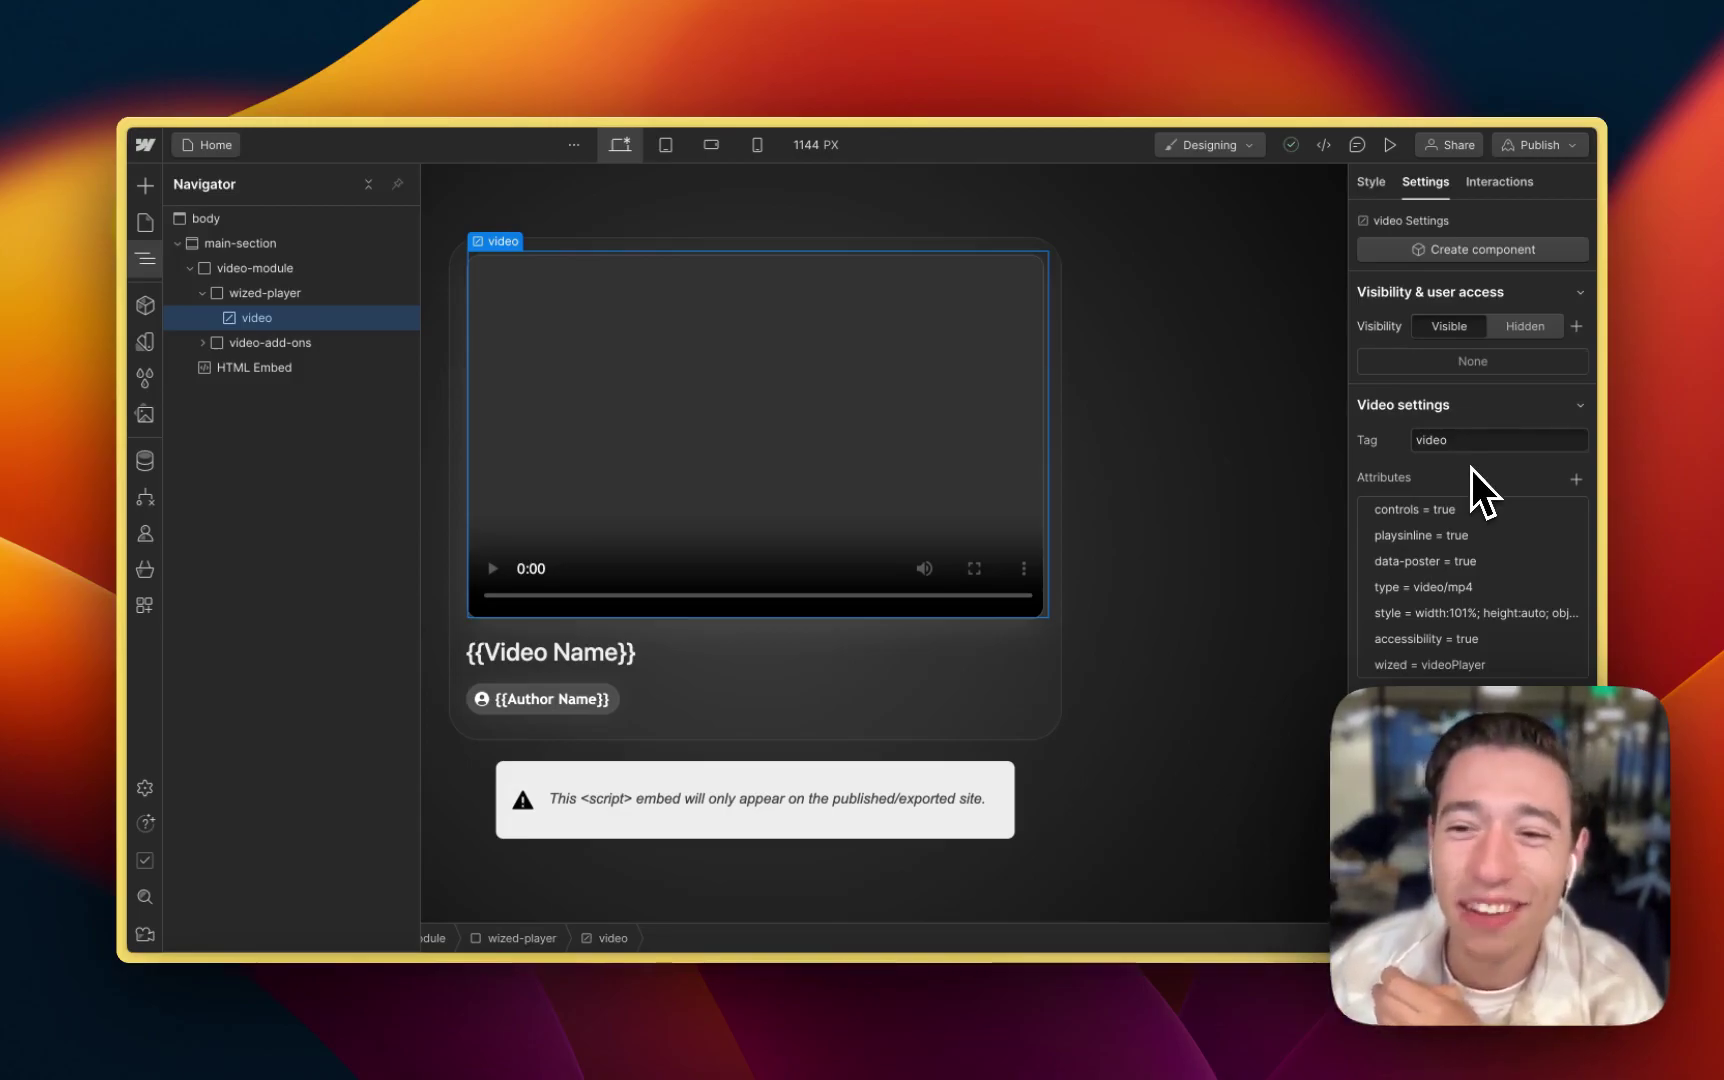
Step: Inspect the settings of the {{Video Name}} heading and the {{Author Name}} paragraph to check their wized custom attributes
left_click(978, 538)
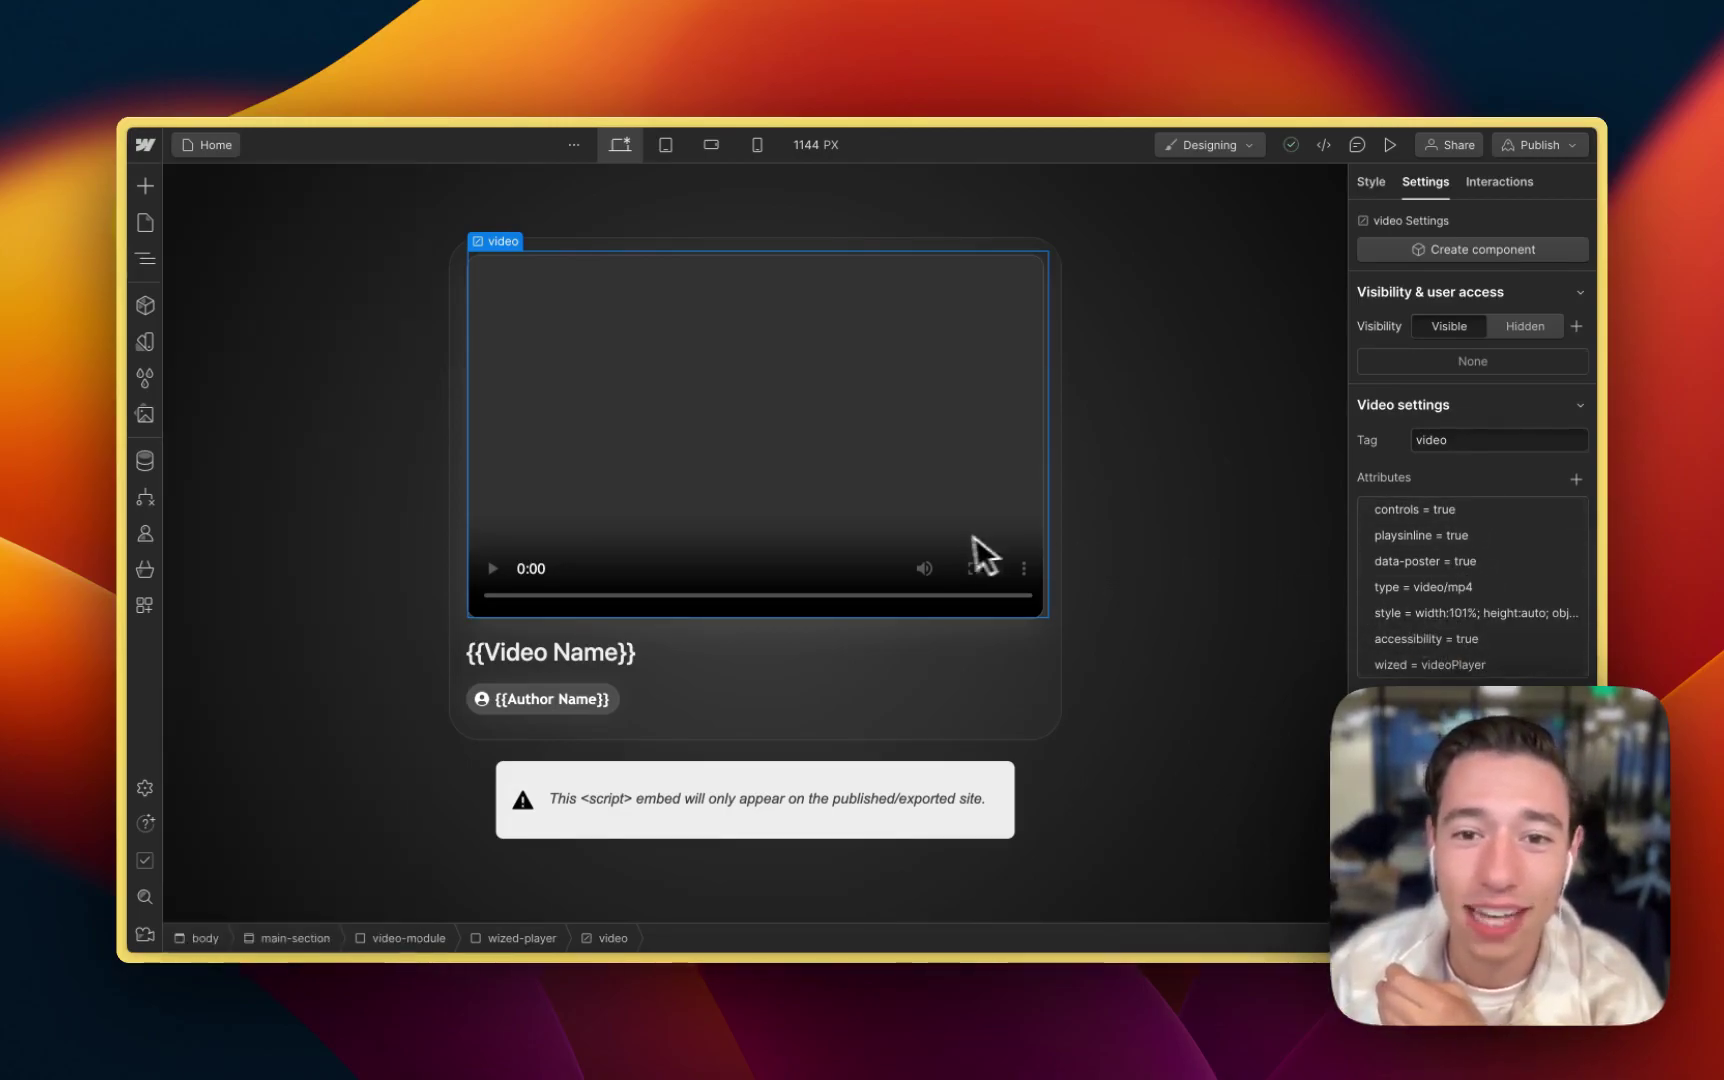
left_click(1161, 488)
left_click(772, 432)
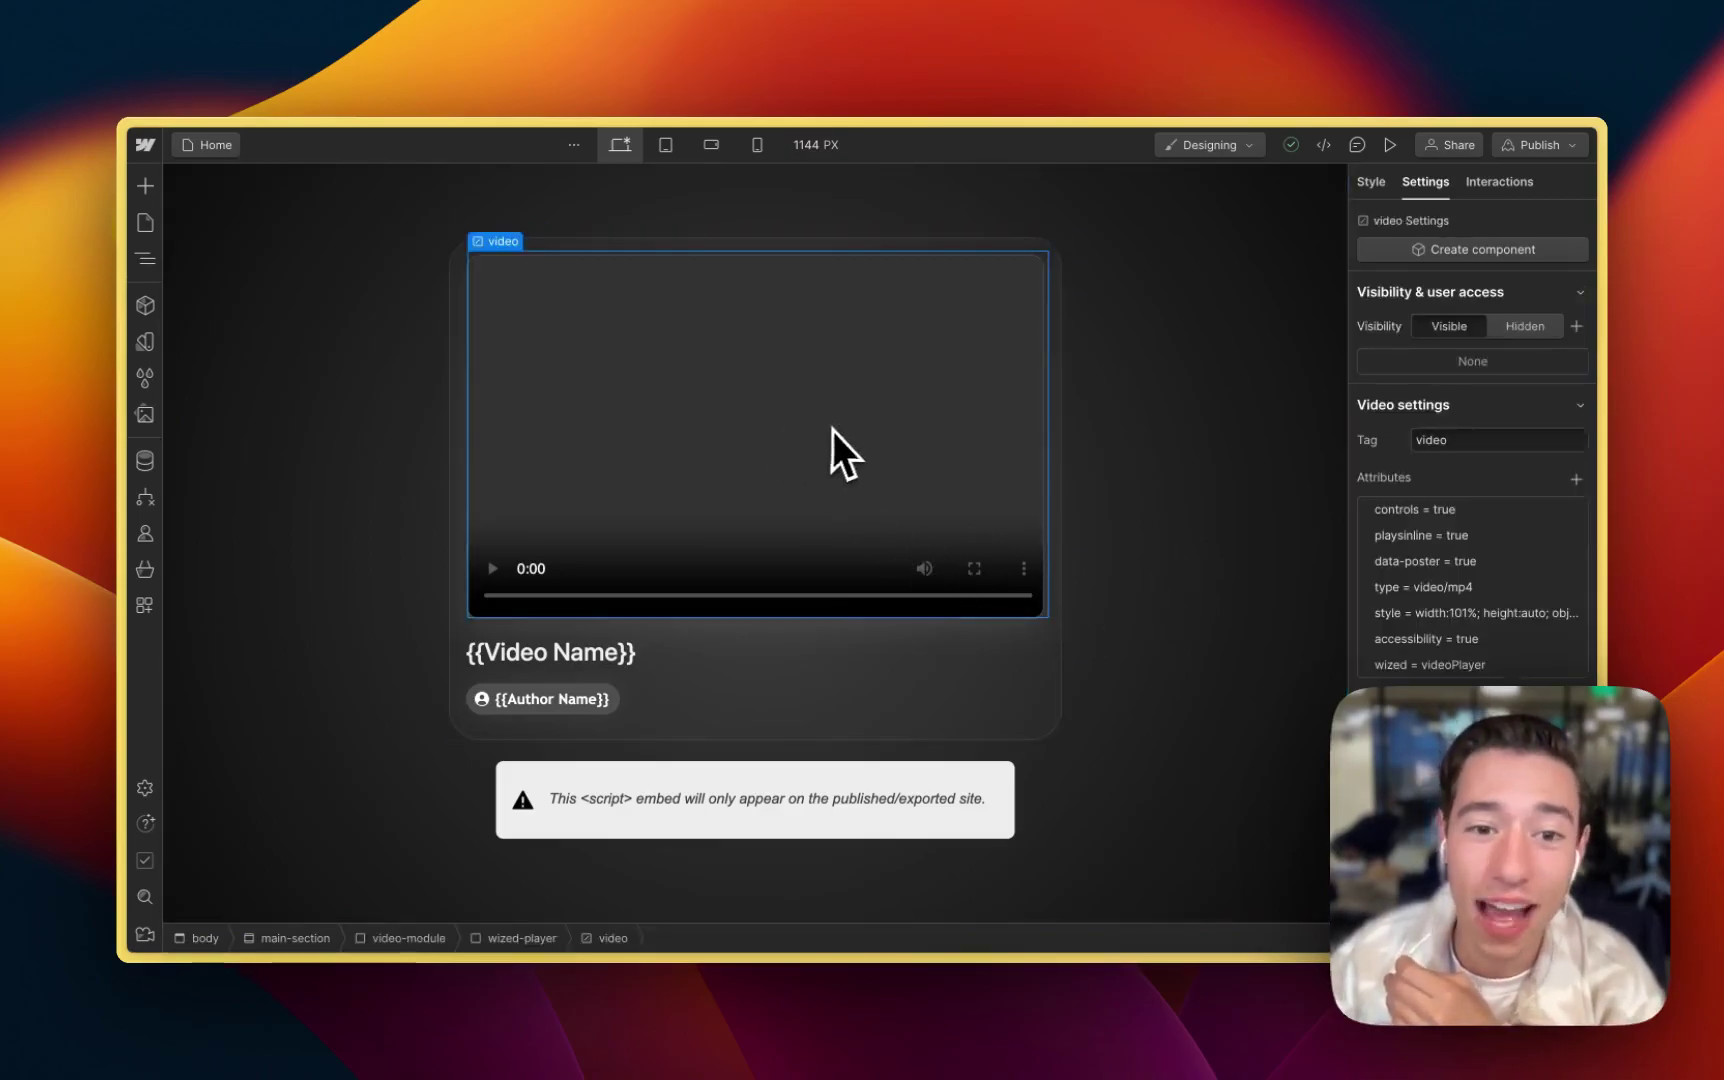
left_click(624, 657)
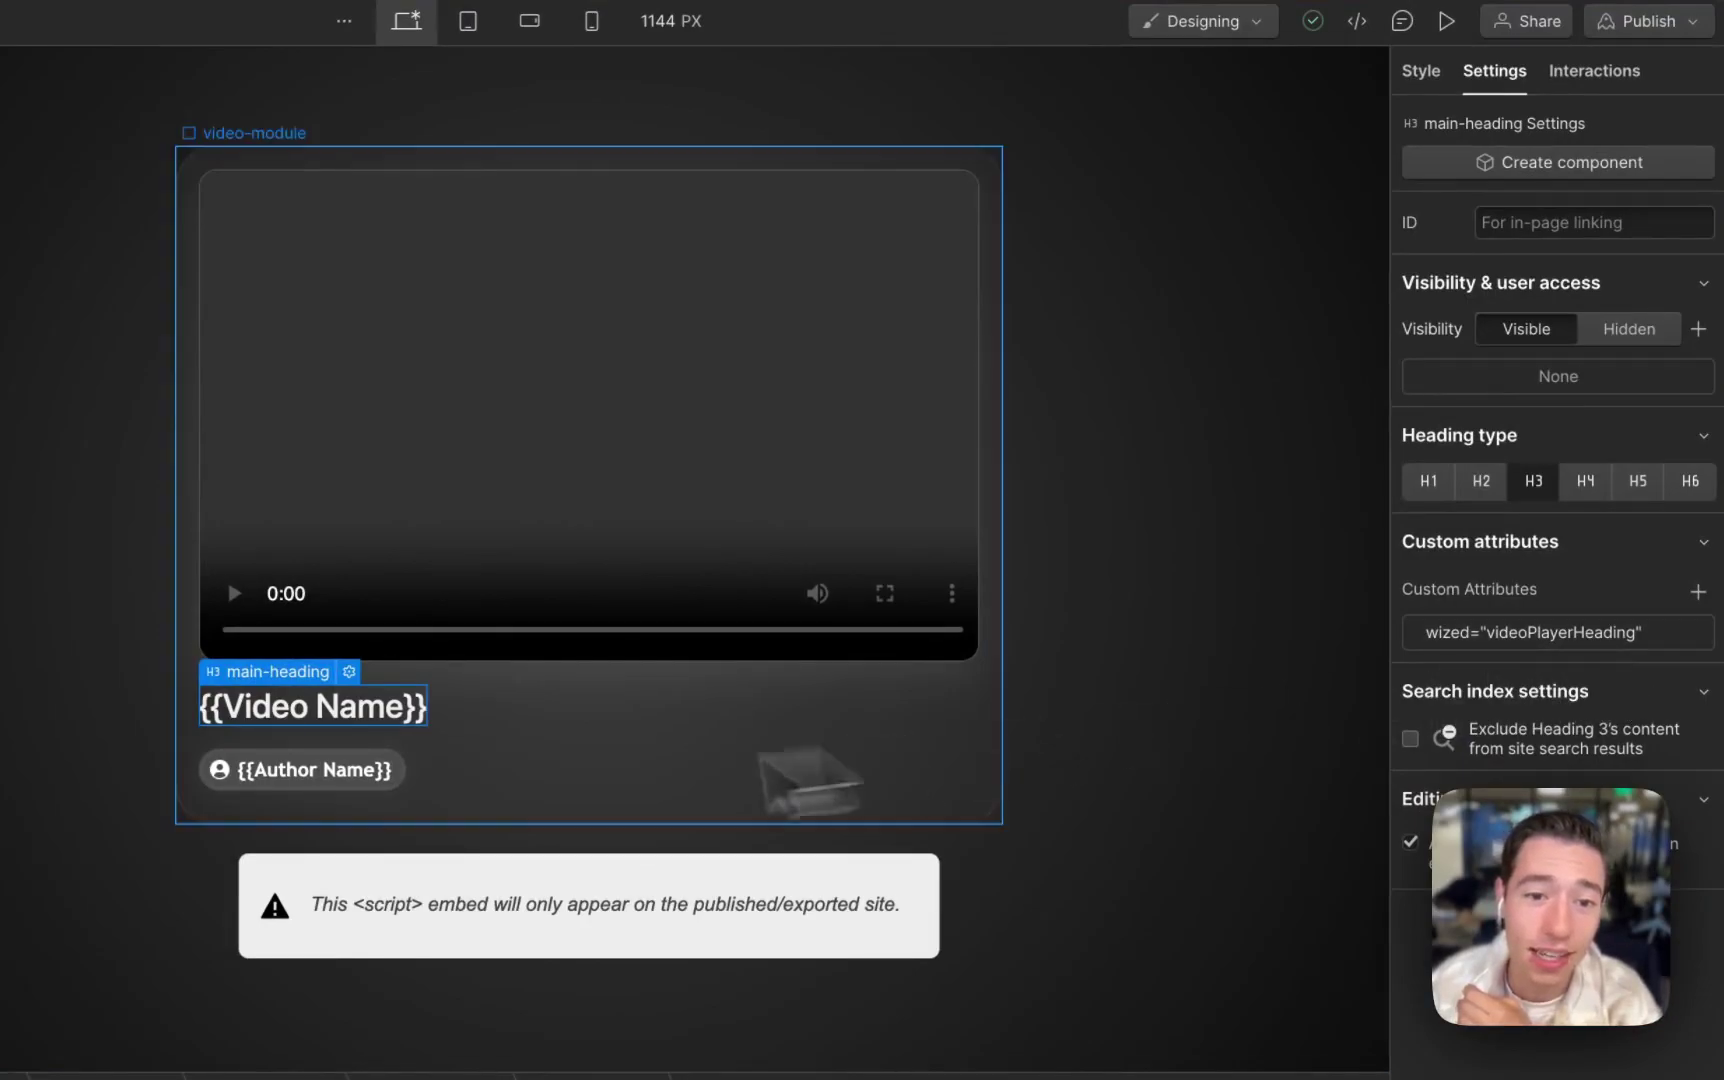
left_click(378, 783)
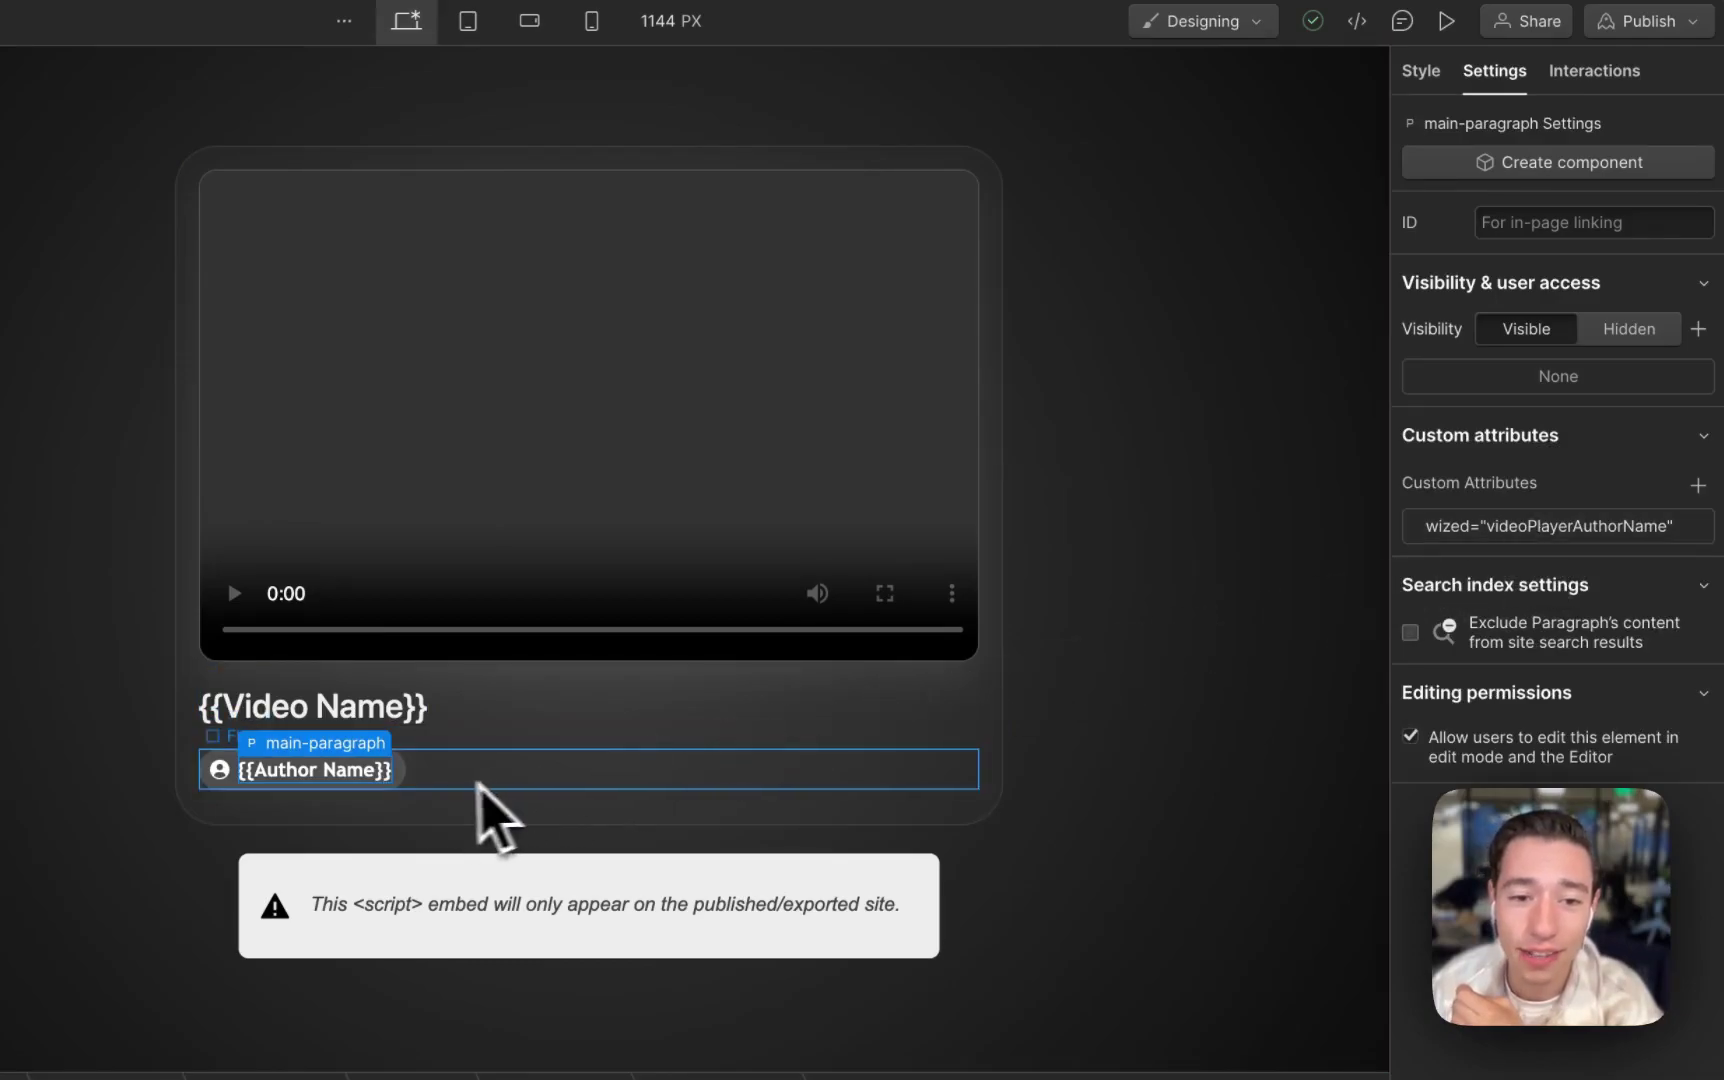
Step: Select the heading-holder around the video name and review its style properties down to borders and effects
left_click(400, 786)
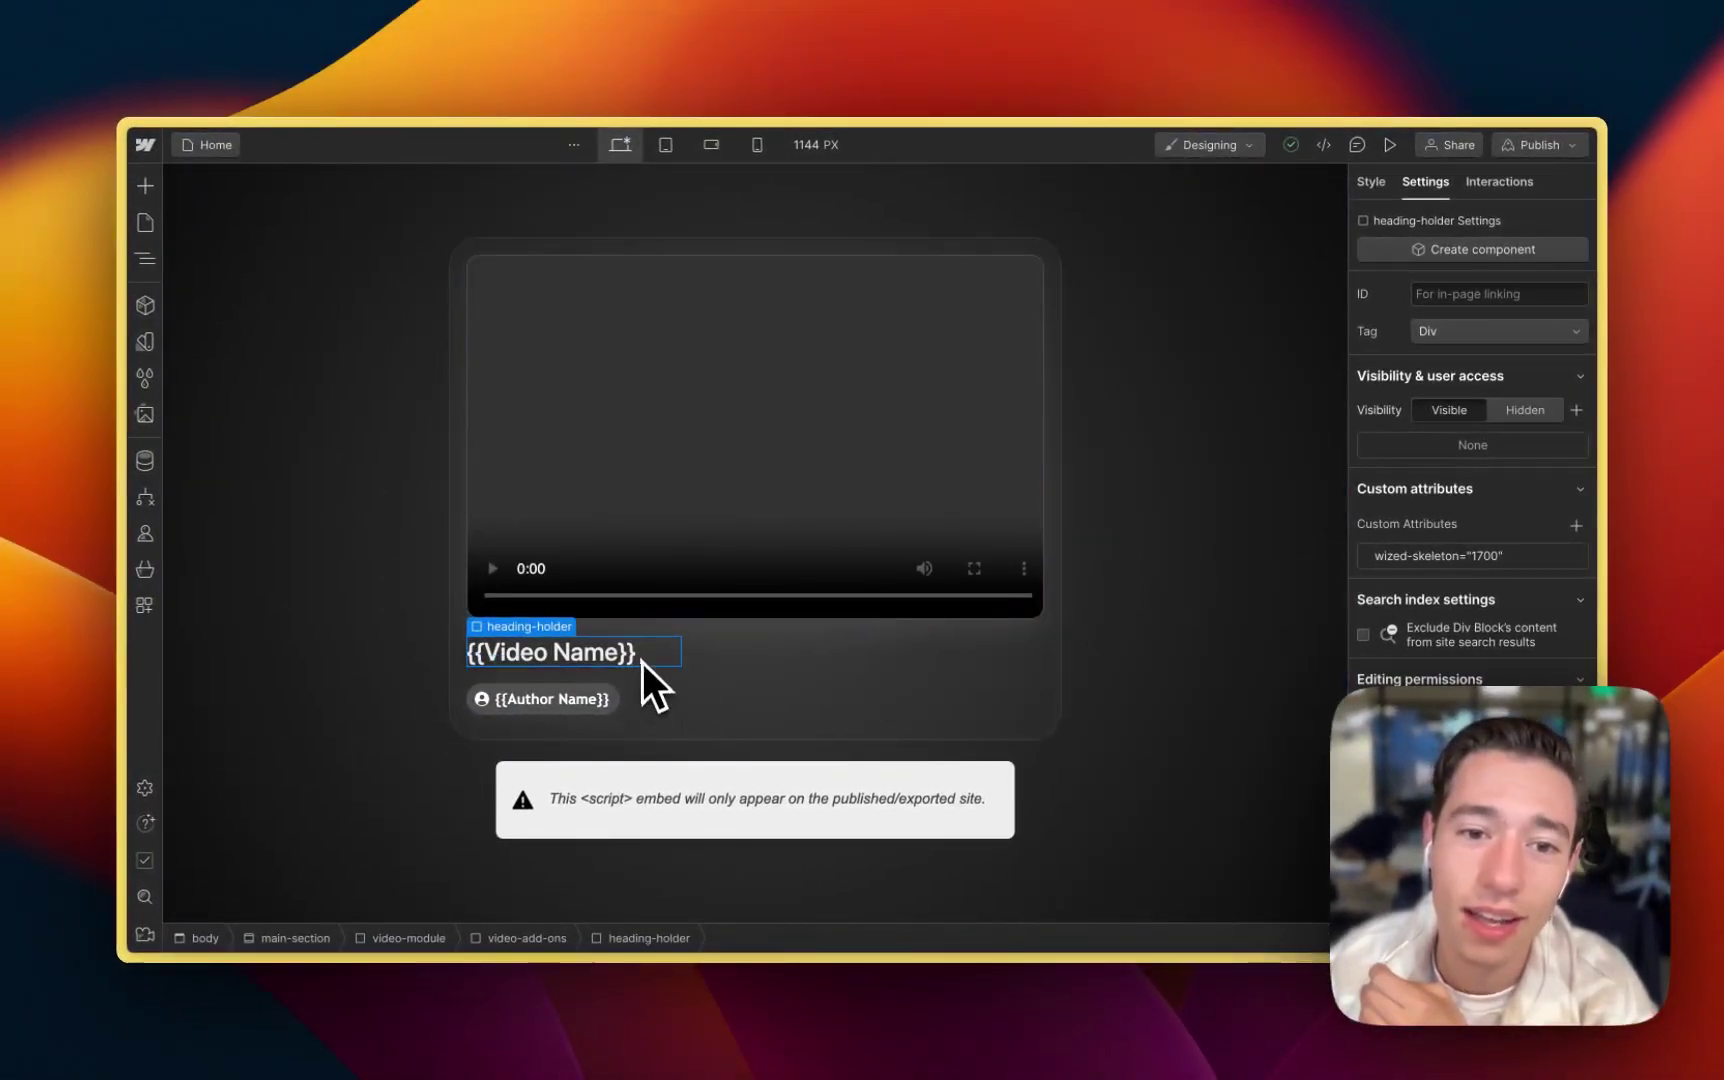
left_click(1368, 183)
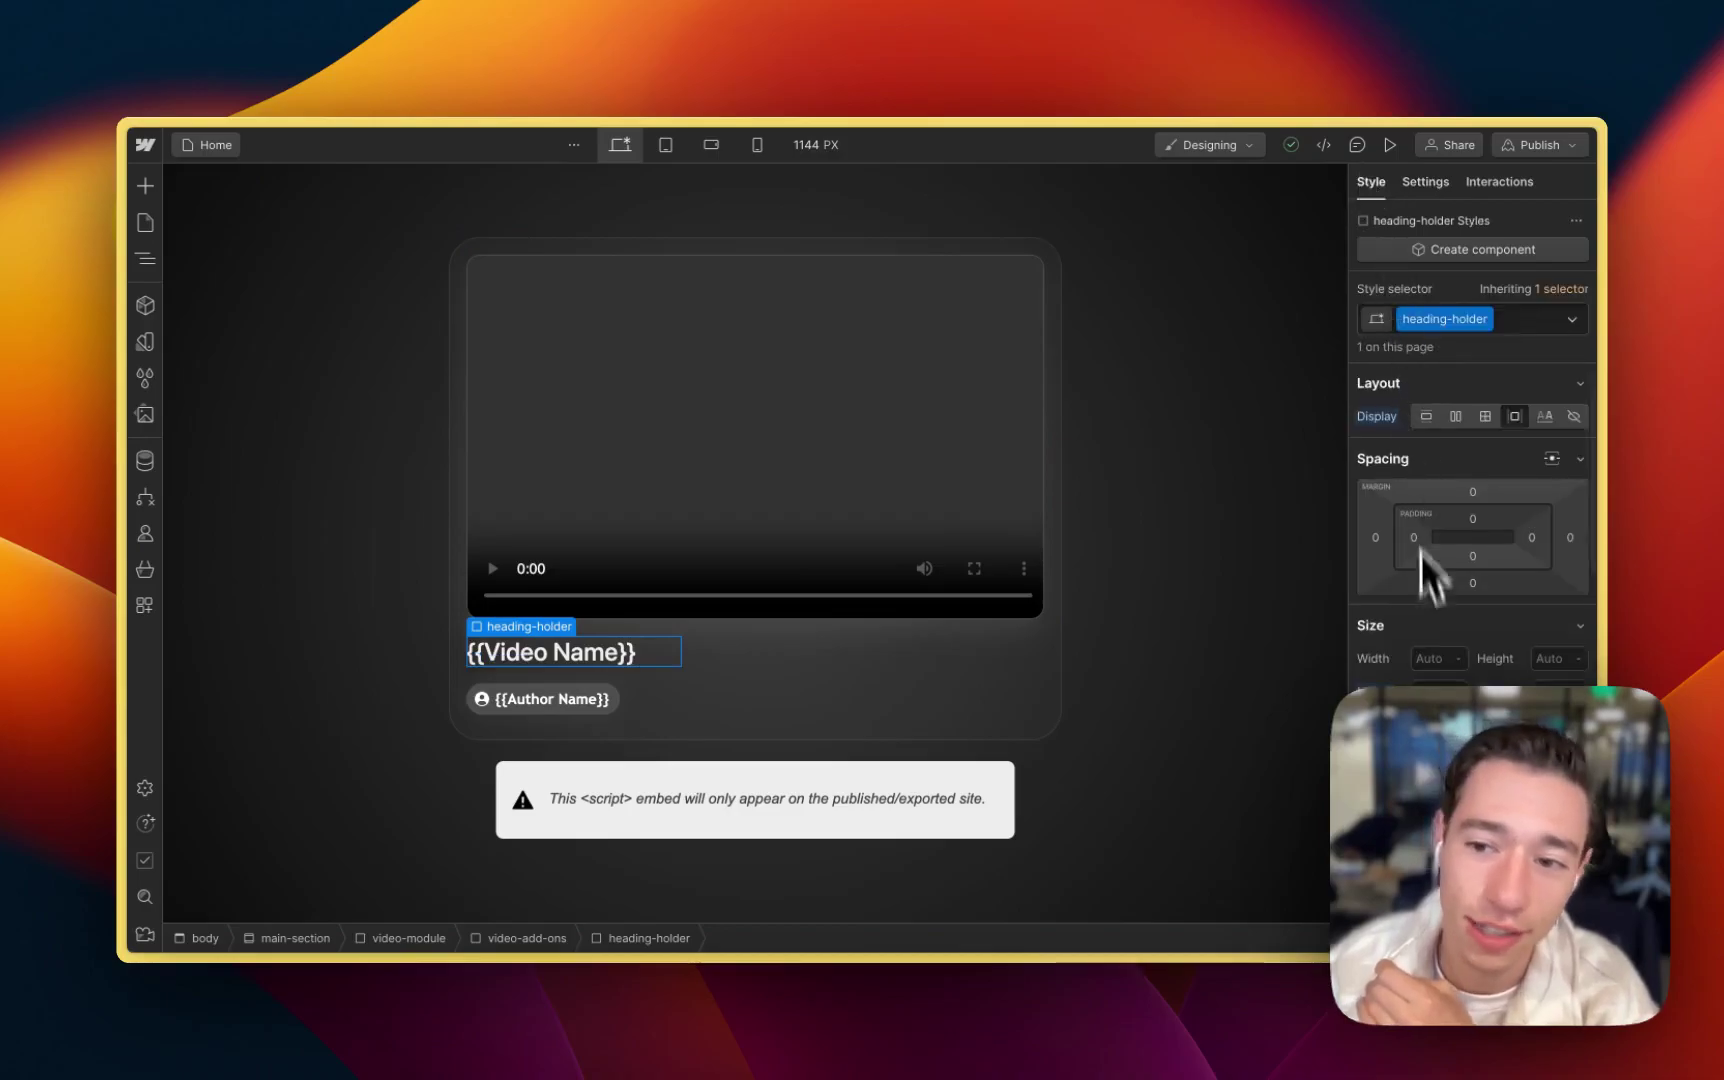
scroll(1428, 560, "down", 5)
scroll(1330, 630, "down", 5)
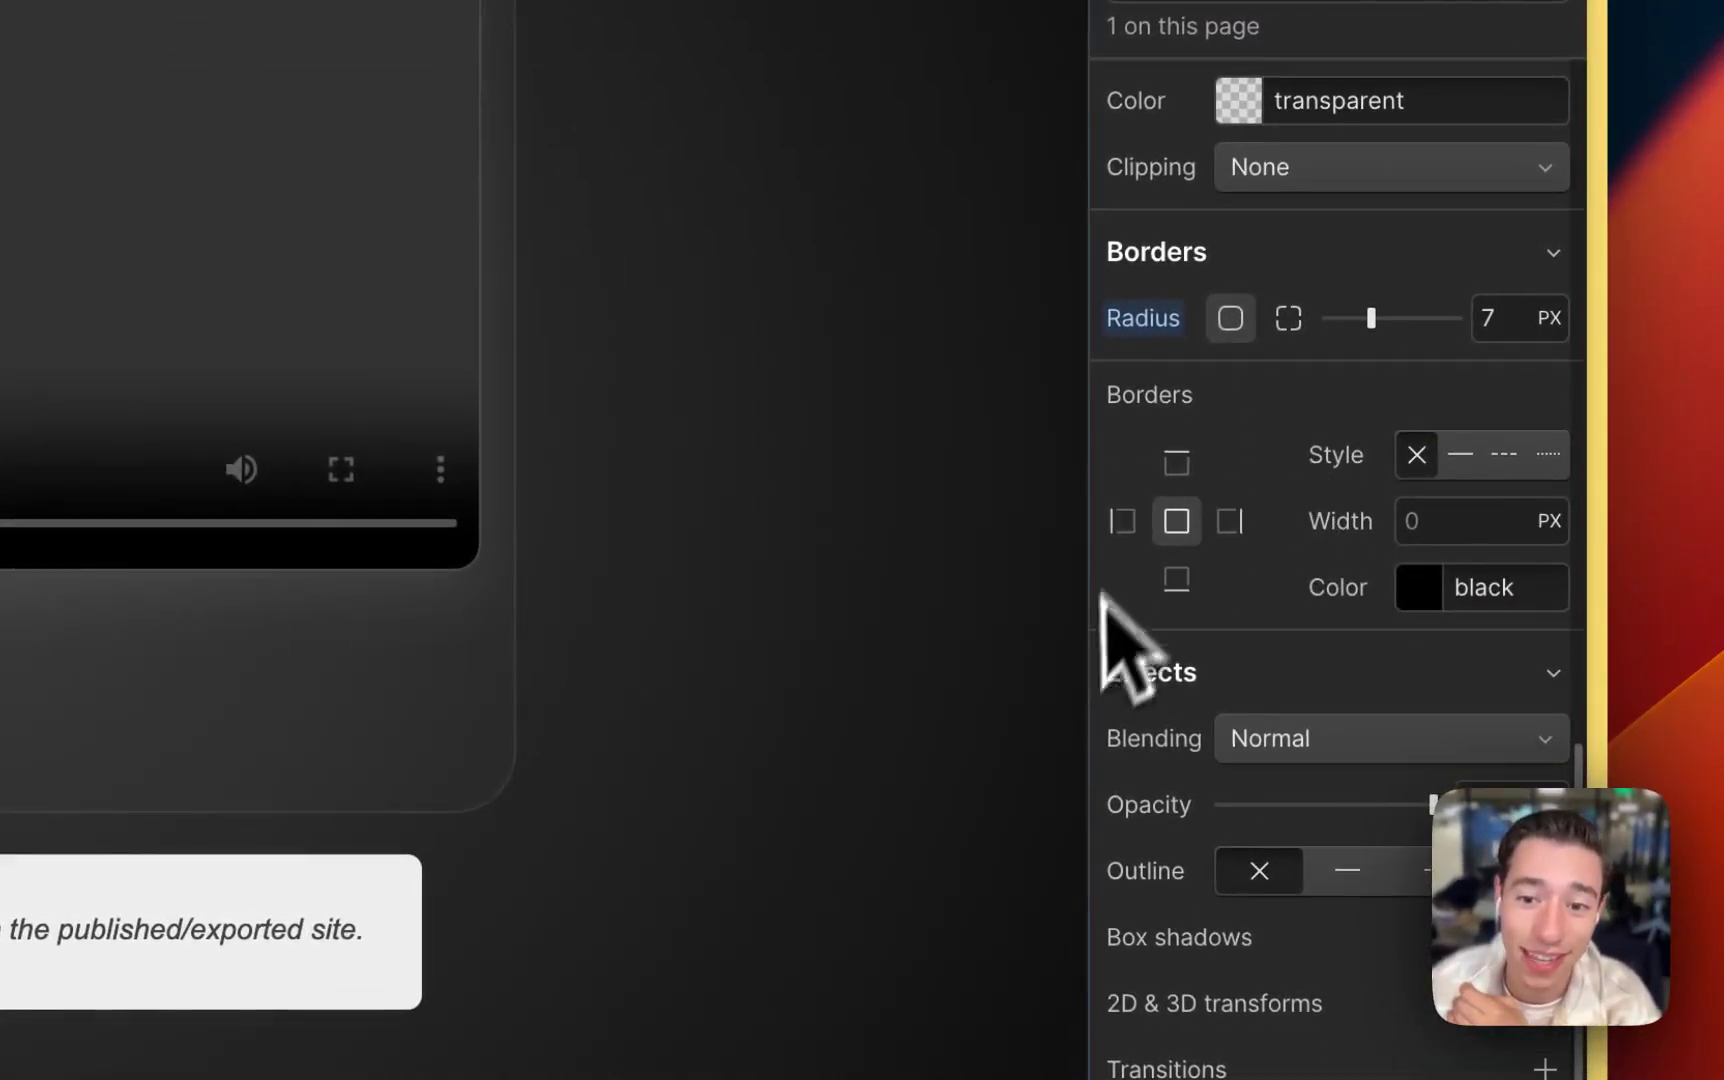
left_click(1000, 455)
Step: Open the HTML Embed's custom code and review the Wized player script, highlighting its keyboard event listener
left_click(733, 745)
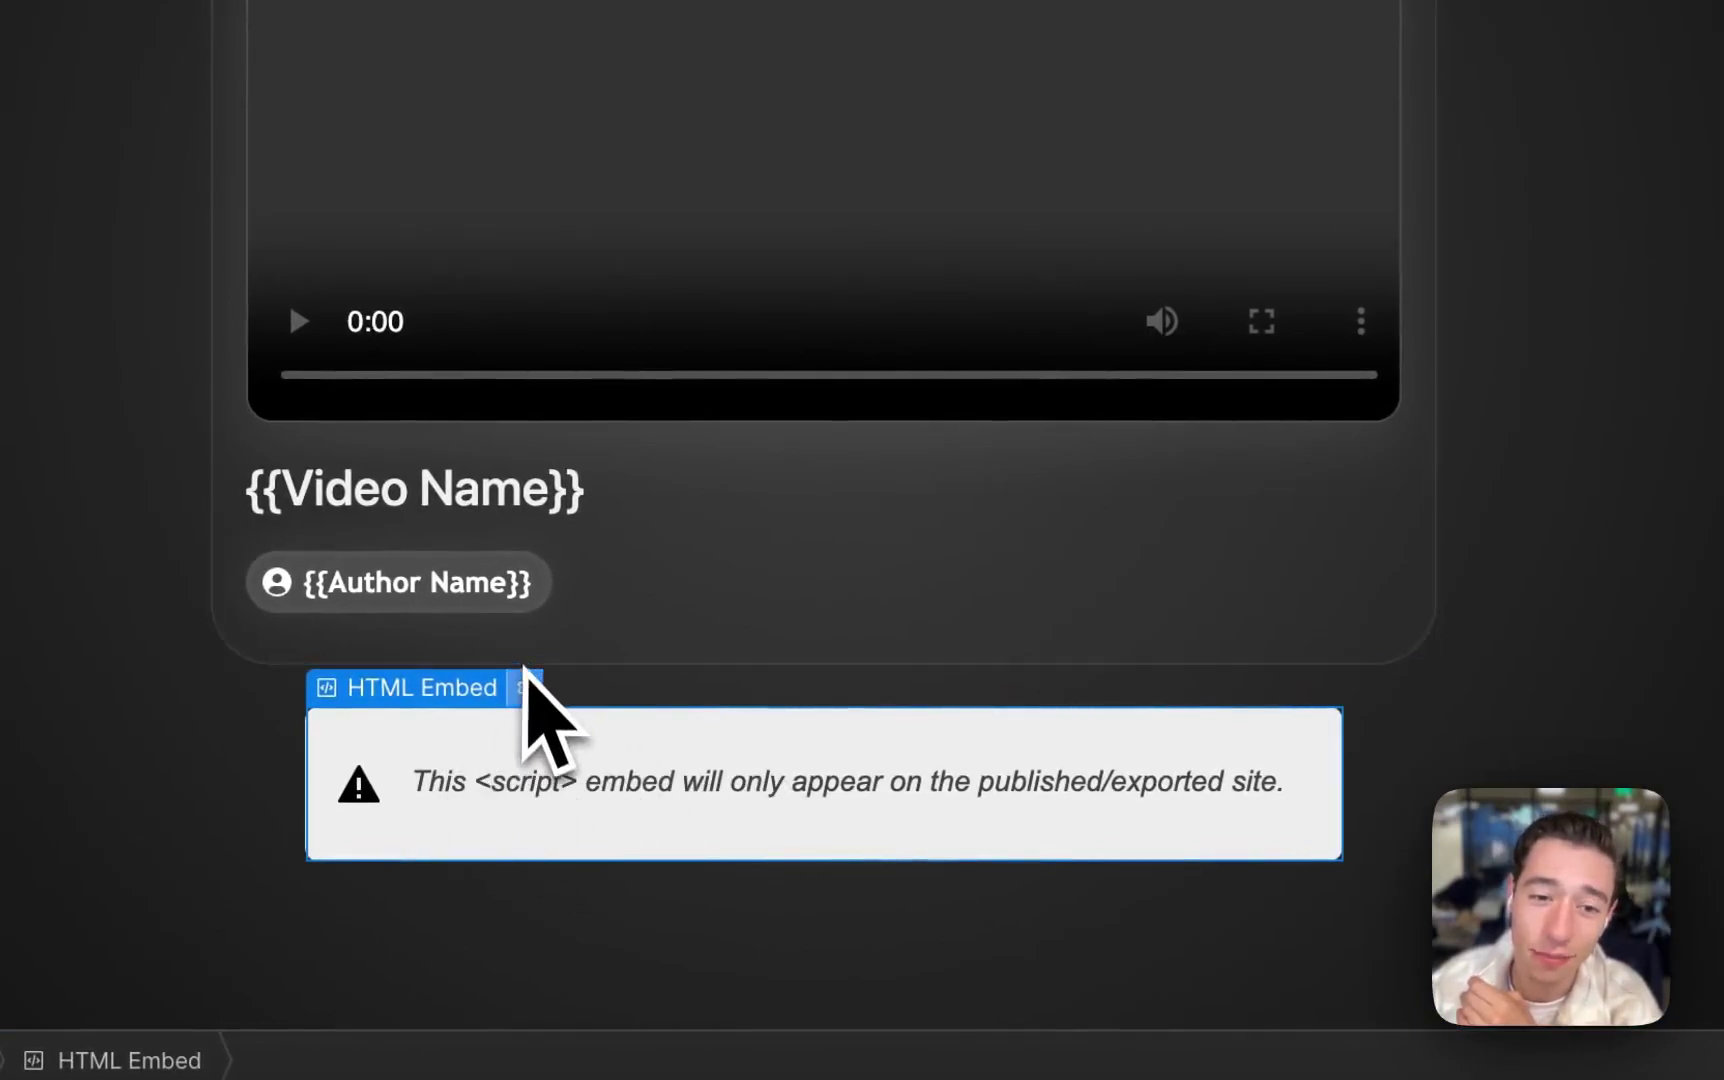
left_click(527, 688)
scroll(577, 609, "up", 5)
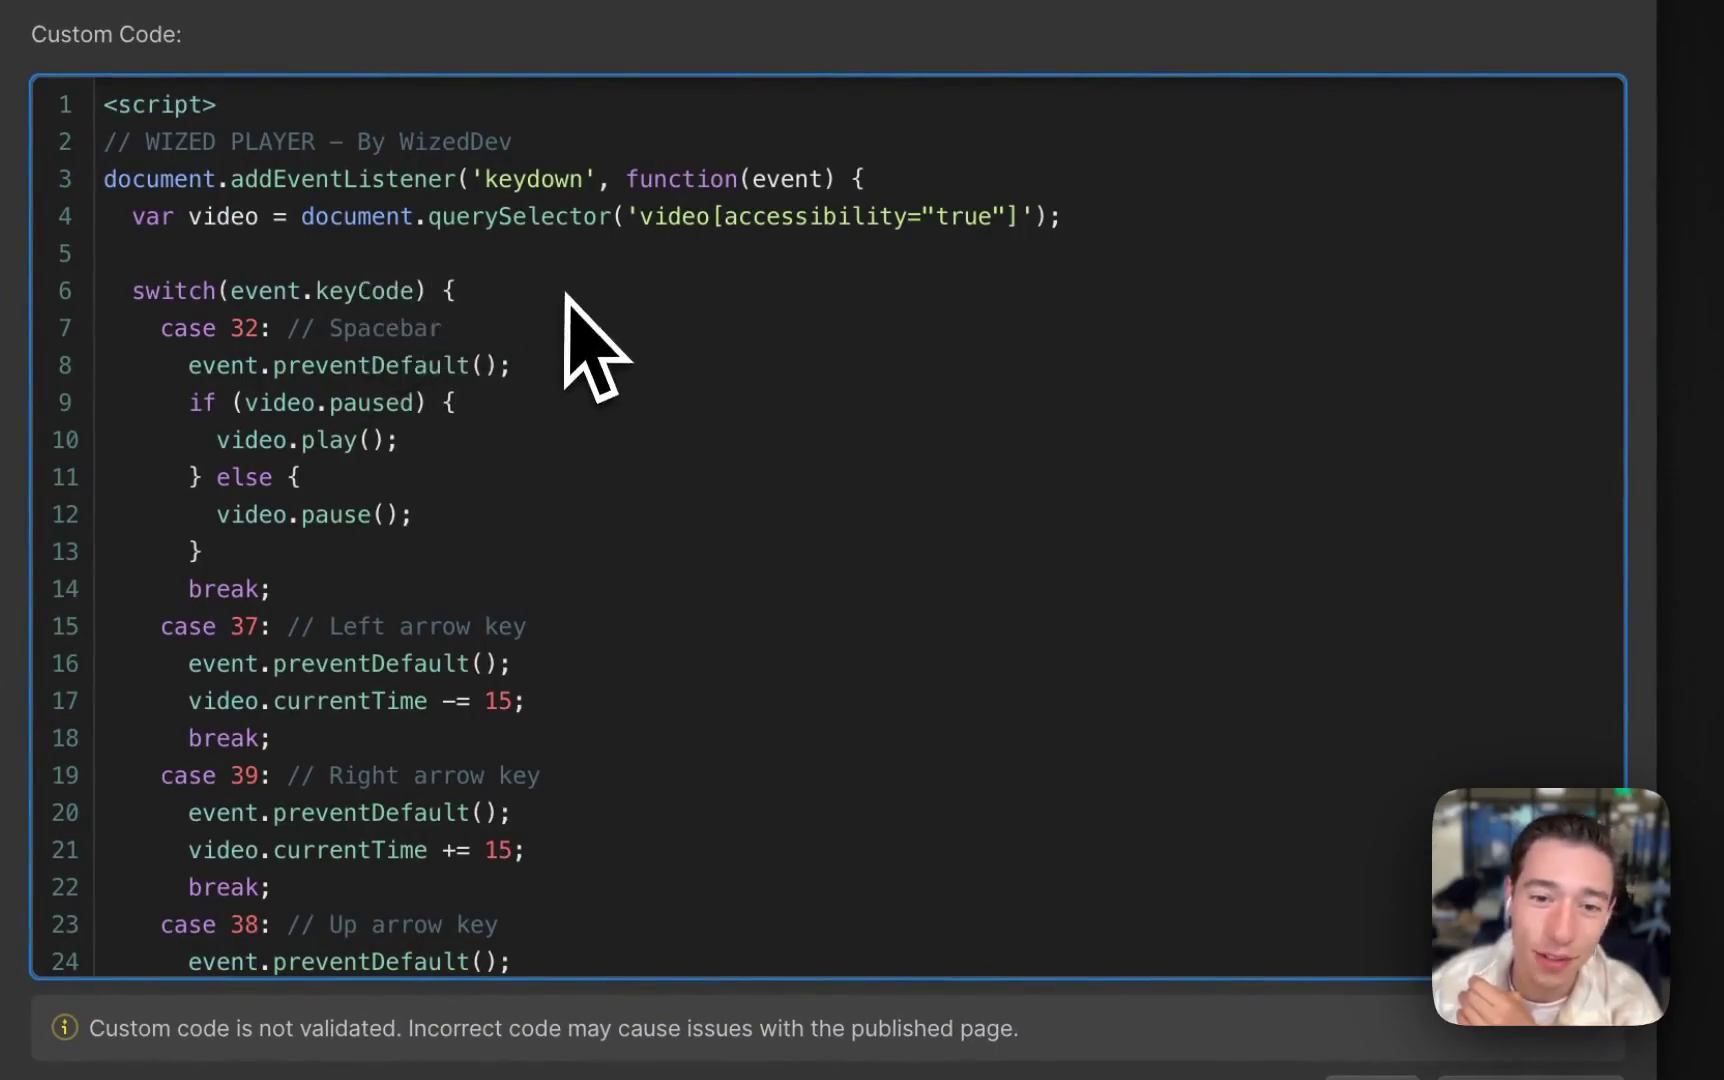
left_click_drag(104, 182, 658, 1035)
left_click(700, 788)
scroll(700, 788, "up", 5)
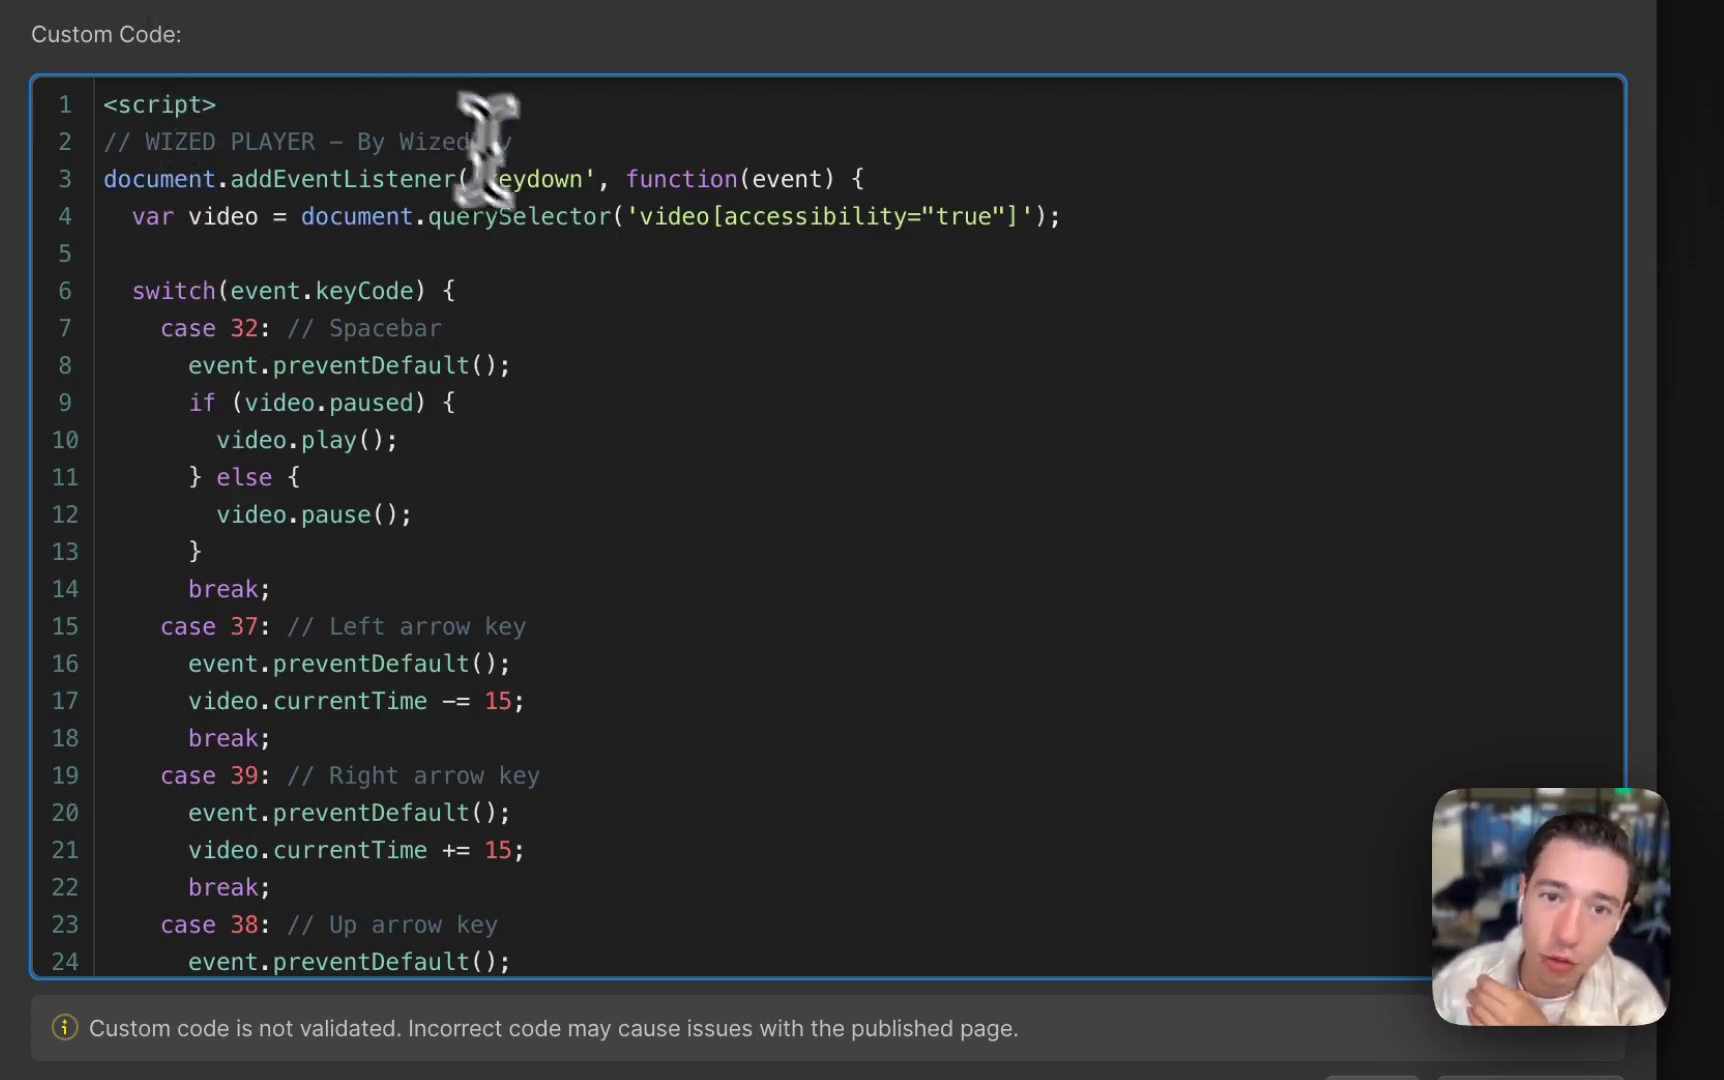
Step: Highlight the video[accessibility="true"] selector in the script's querySelector line to examine it
left_click_drag(638, 213, 789, 281)
left_click(725, 232)
left_click_drag(712, 220, 1020, 225)
left_click(1022, 325)
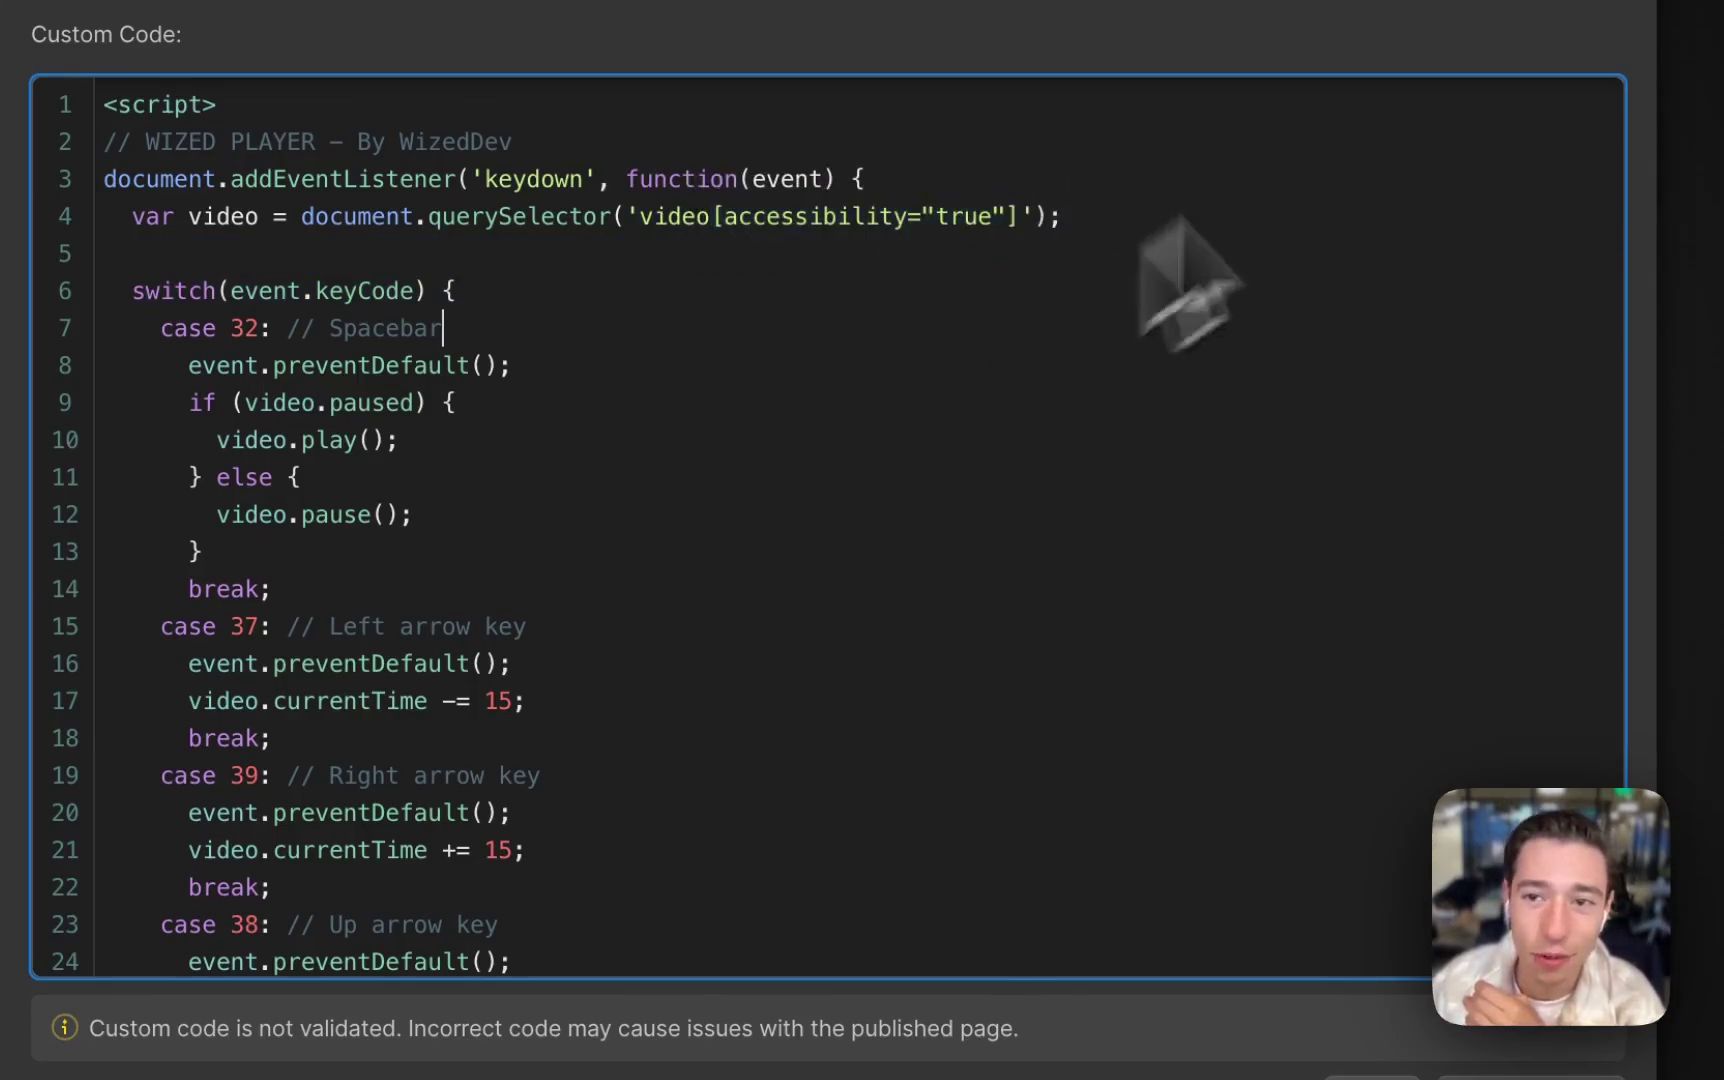
Step: Close the embed code, reopen it to select the entire script for review, and return to the canvas
left_click(1655, 20)
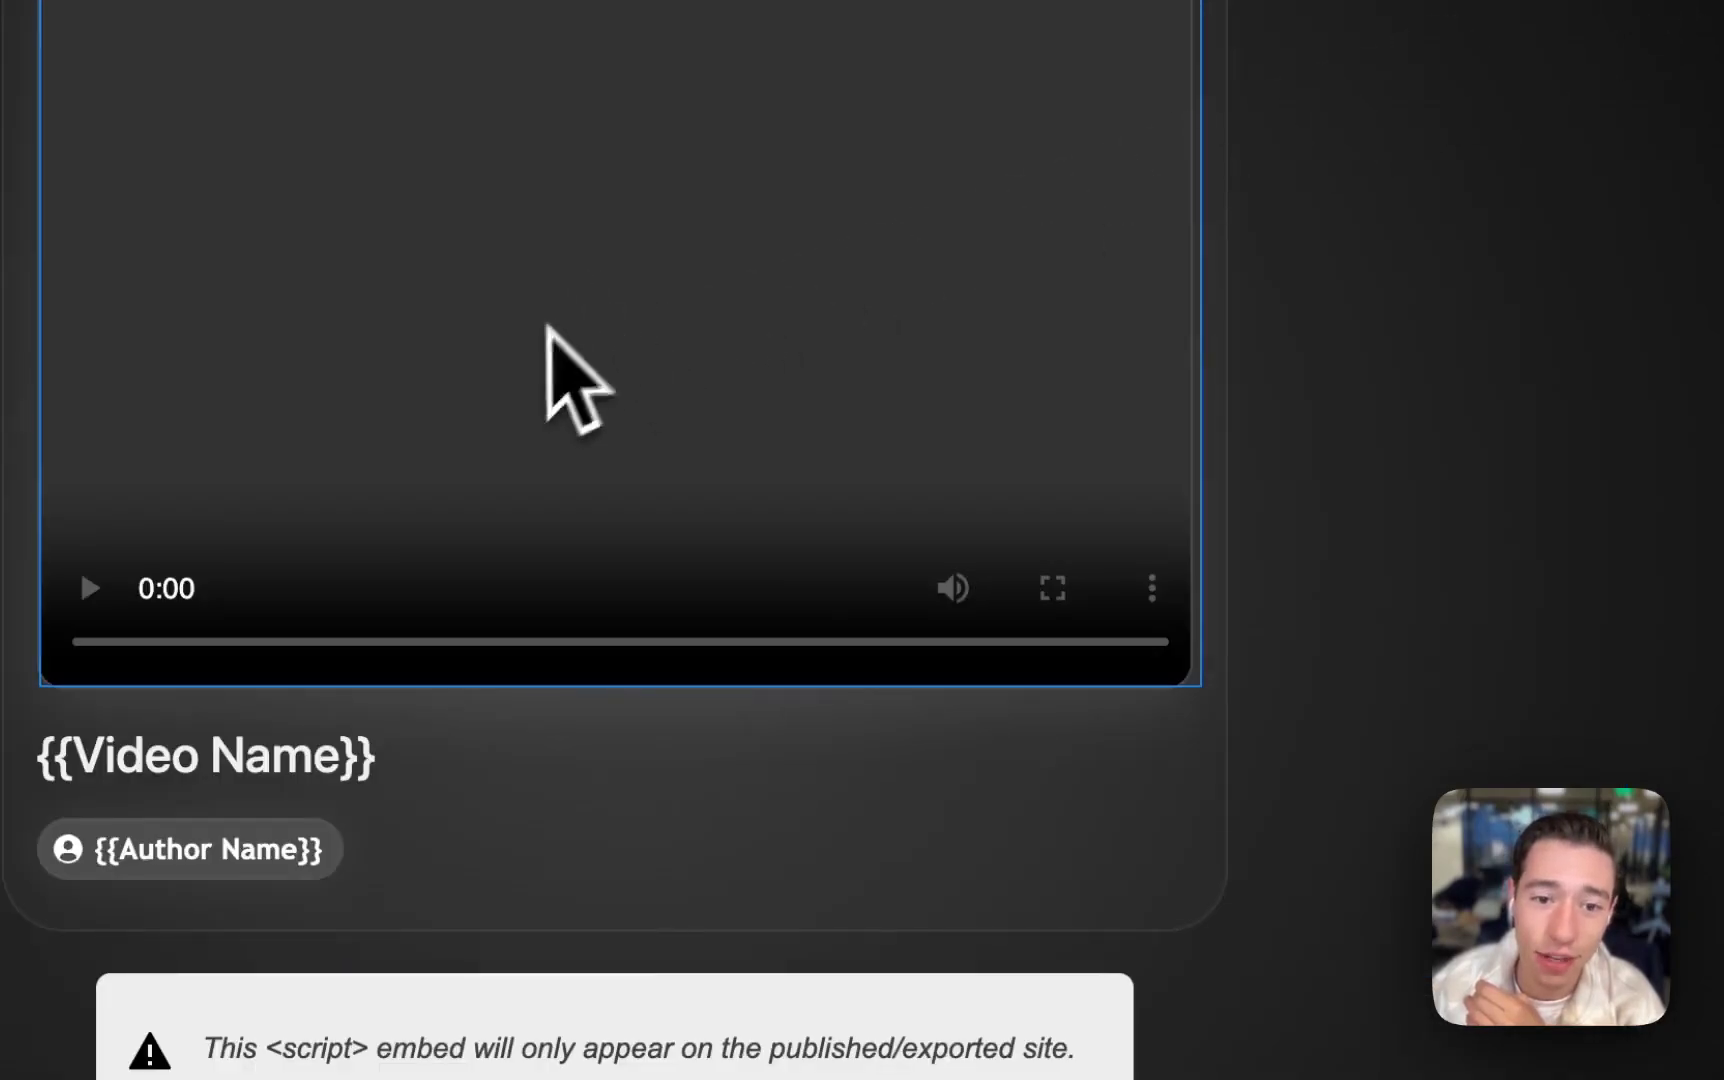
double_click(335, 1010)
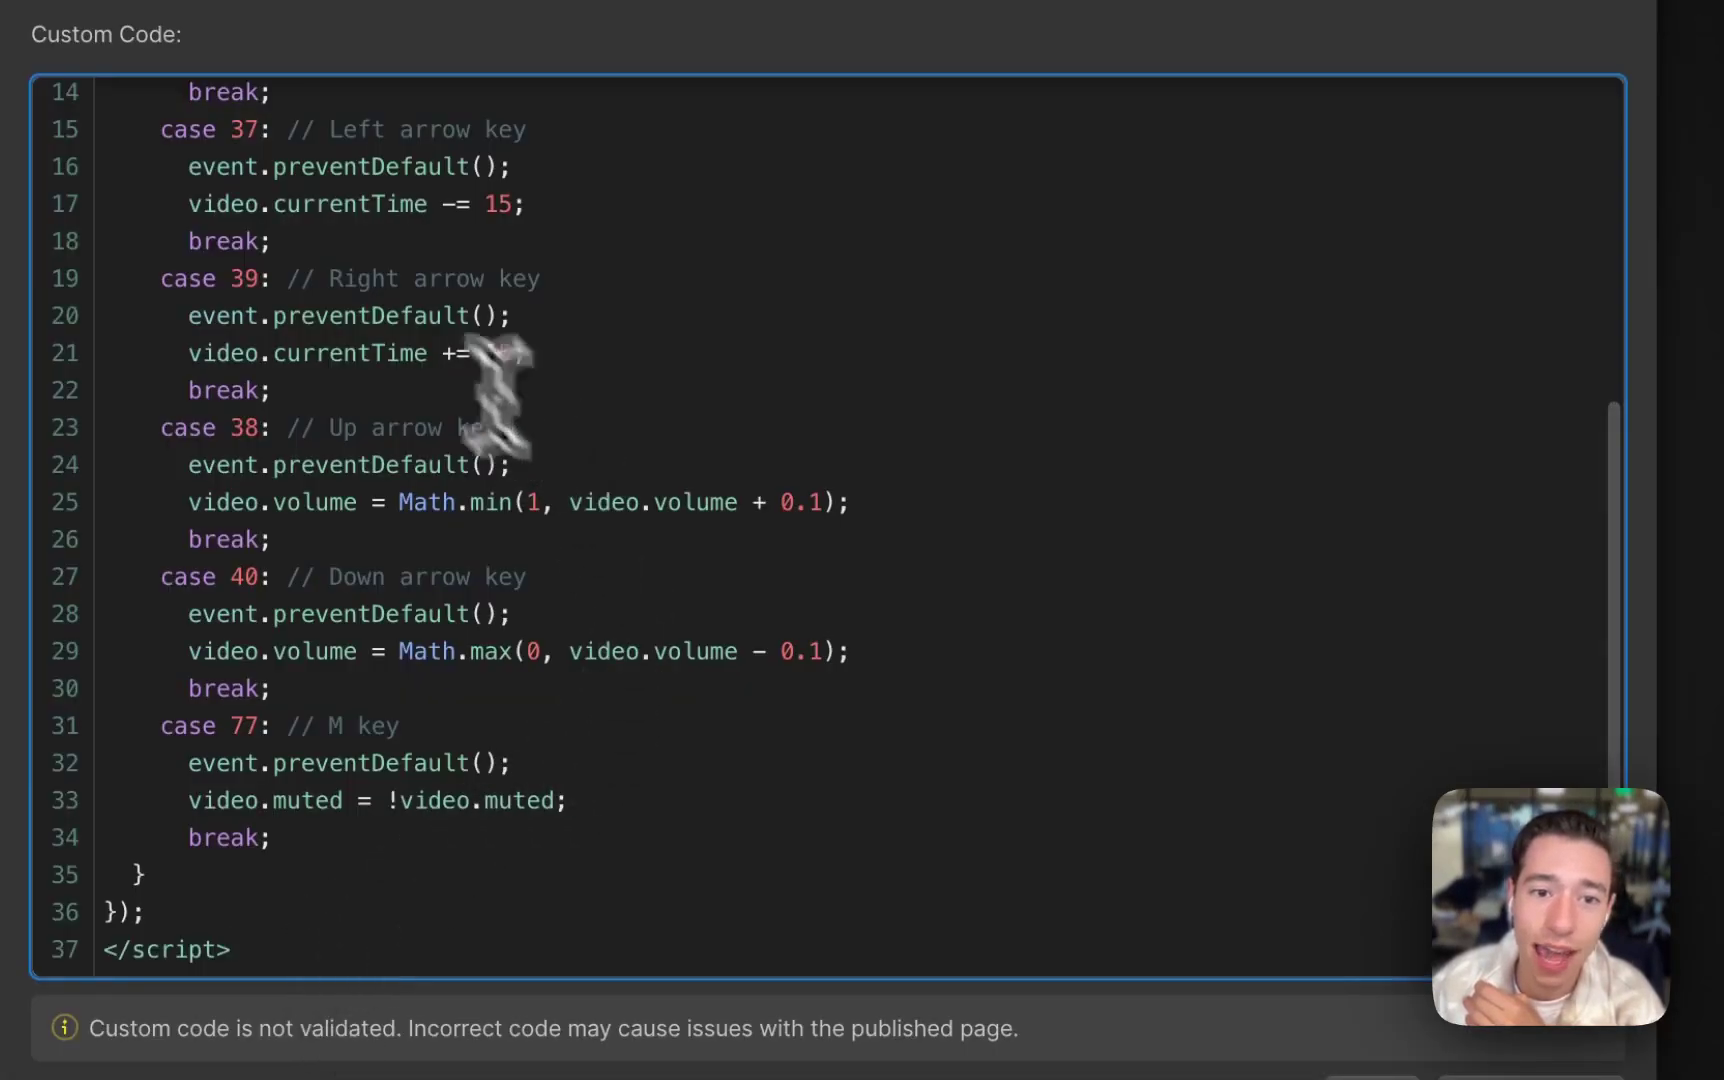
scroll(450, 350, "up", 5)
key("super+a")
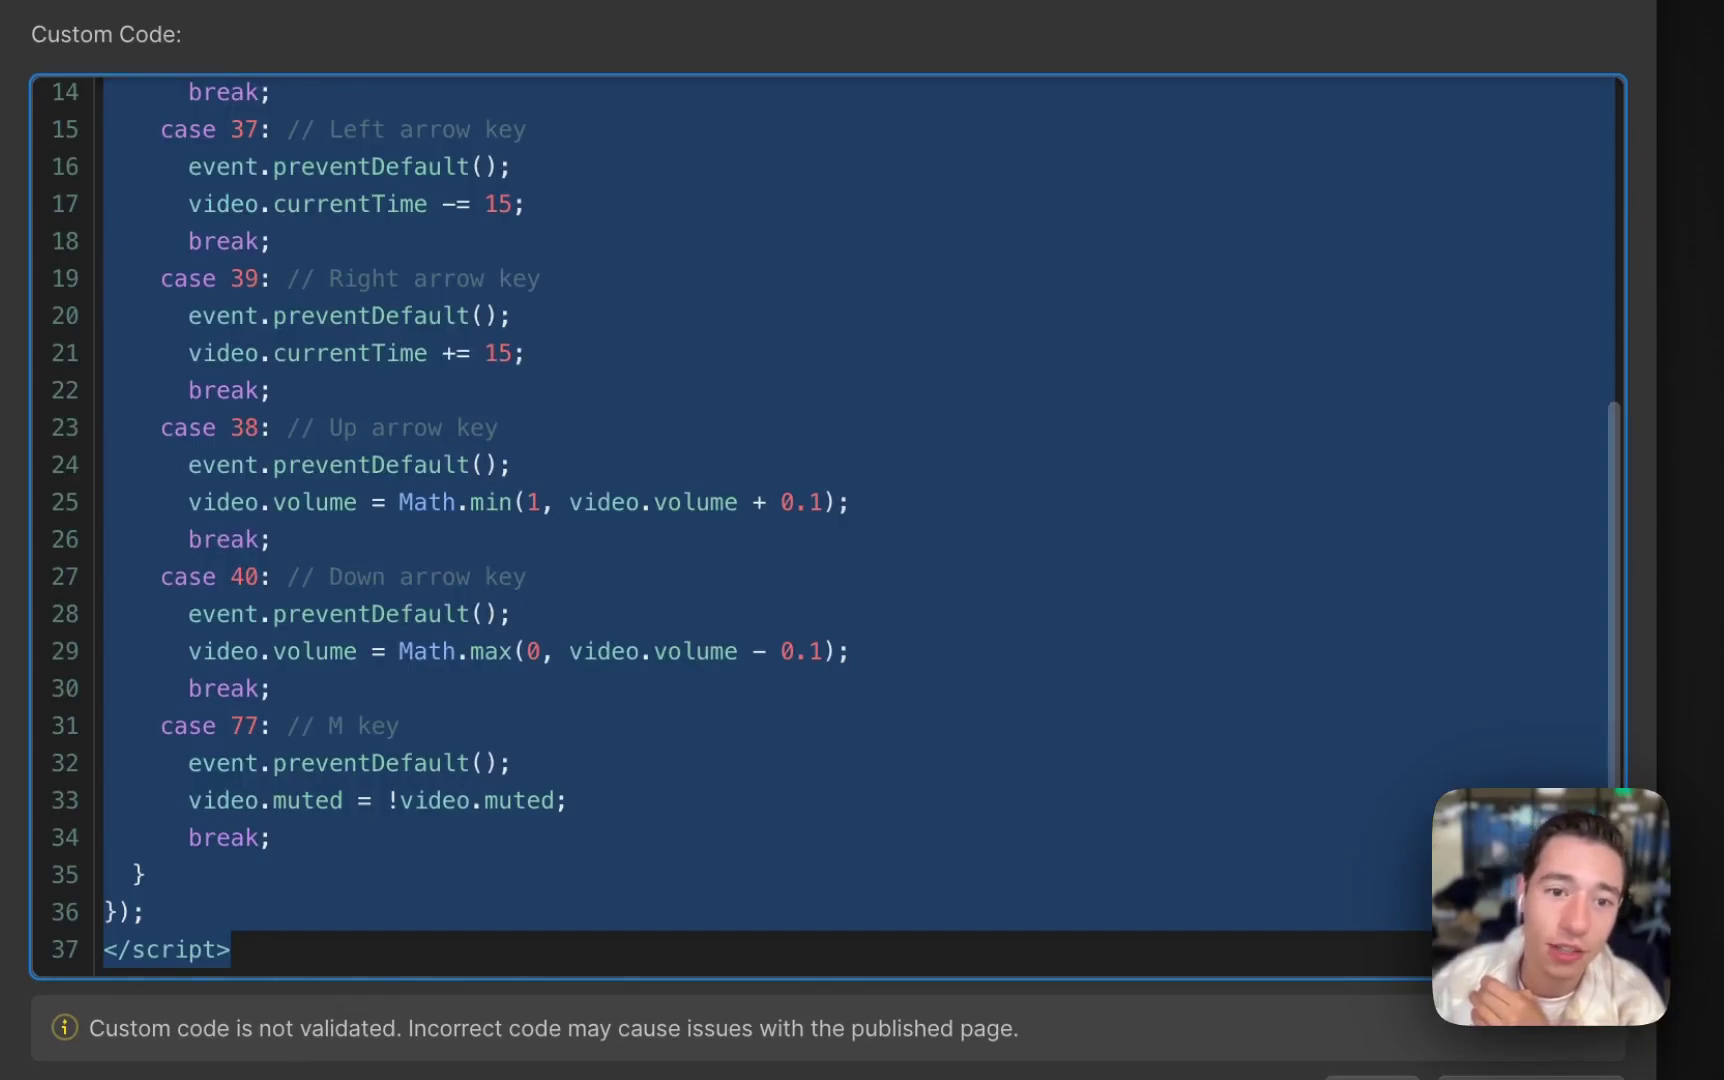
left_click(482, 605)
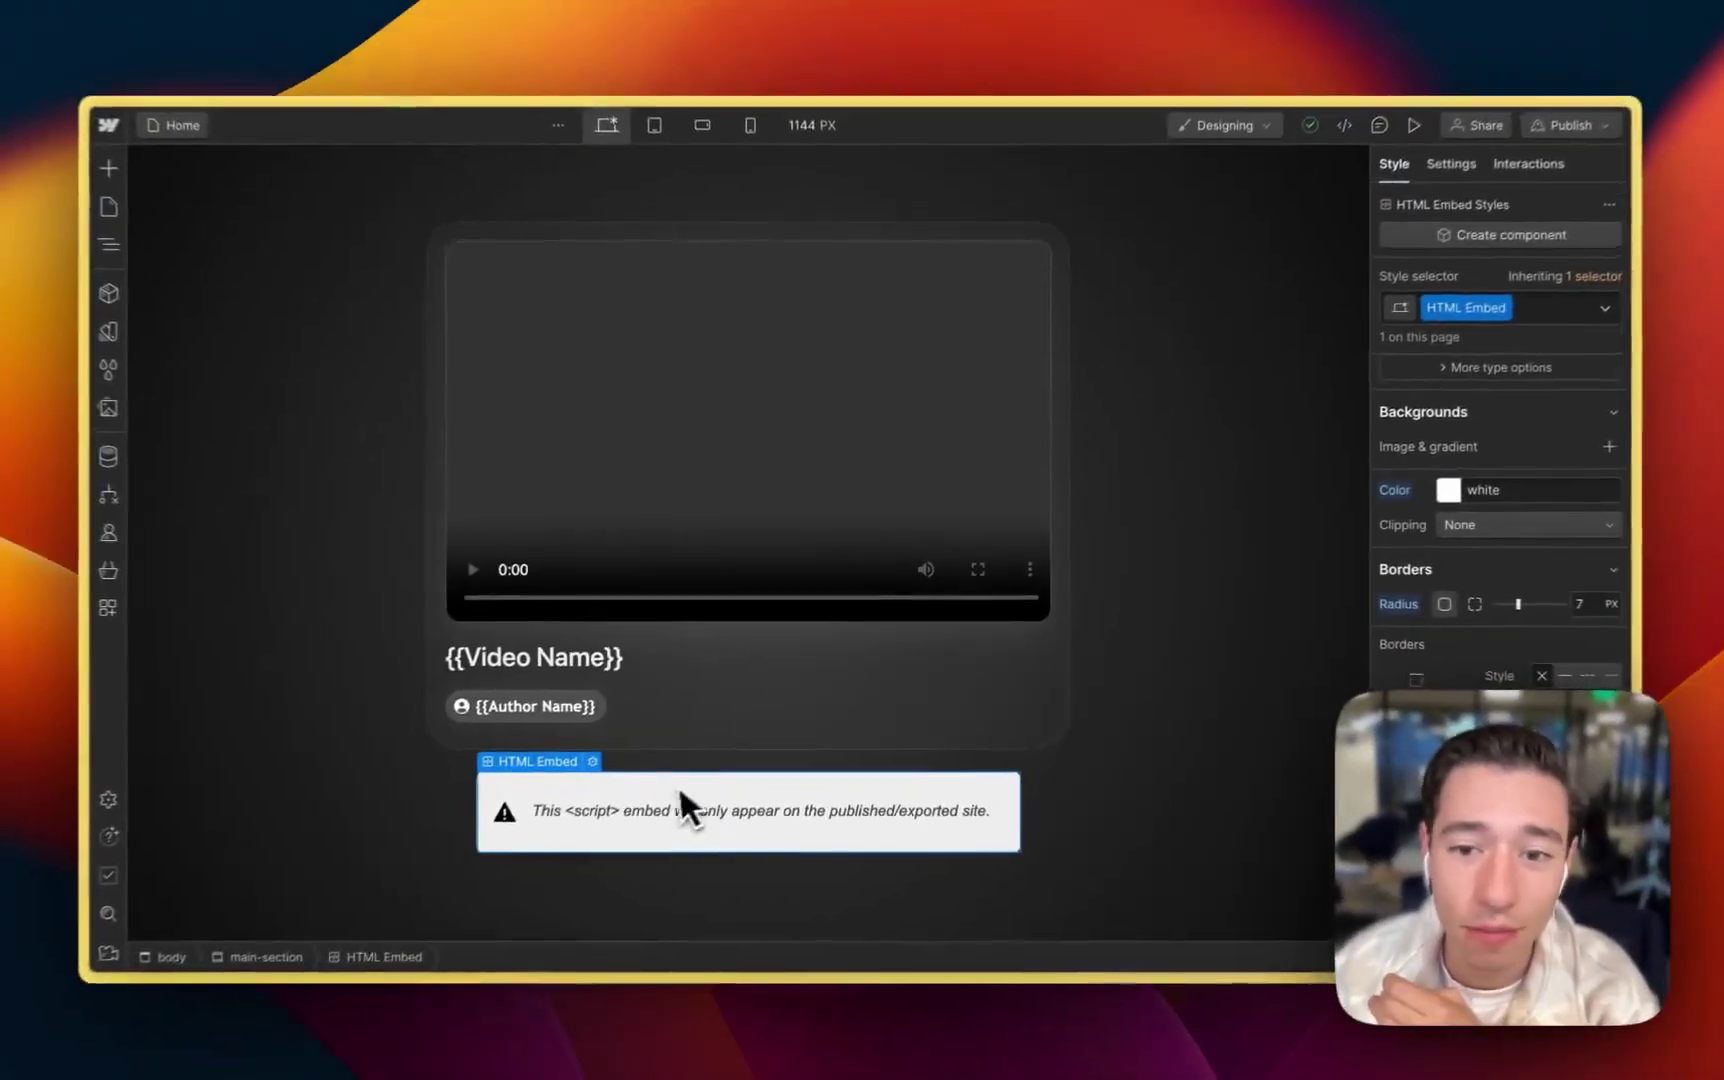
Step: Publish the site to the wized-video-player.webflow.io staging domain
left_click(1545, 147)
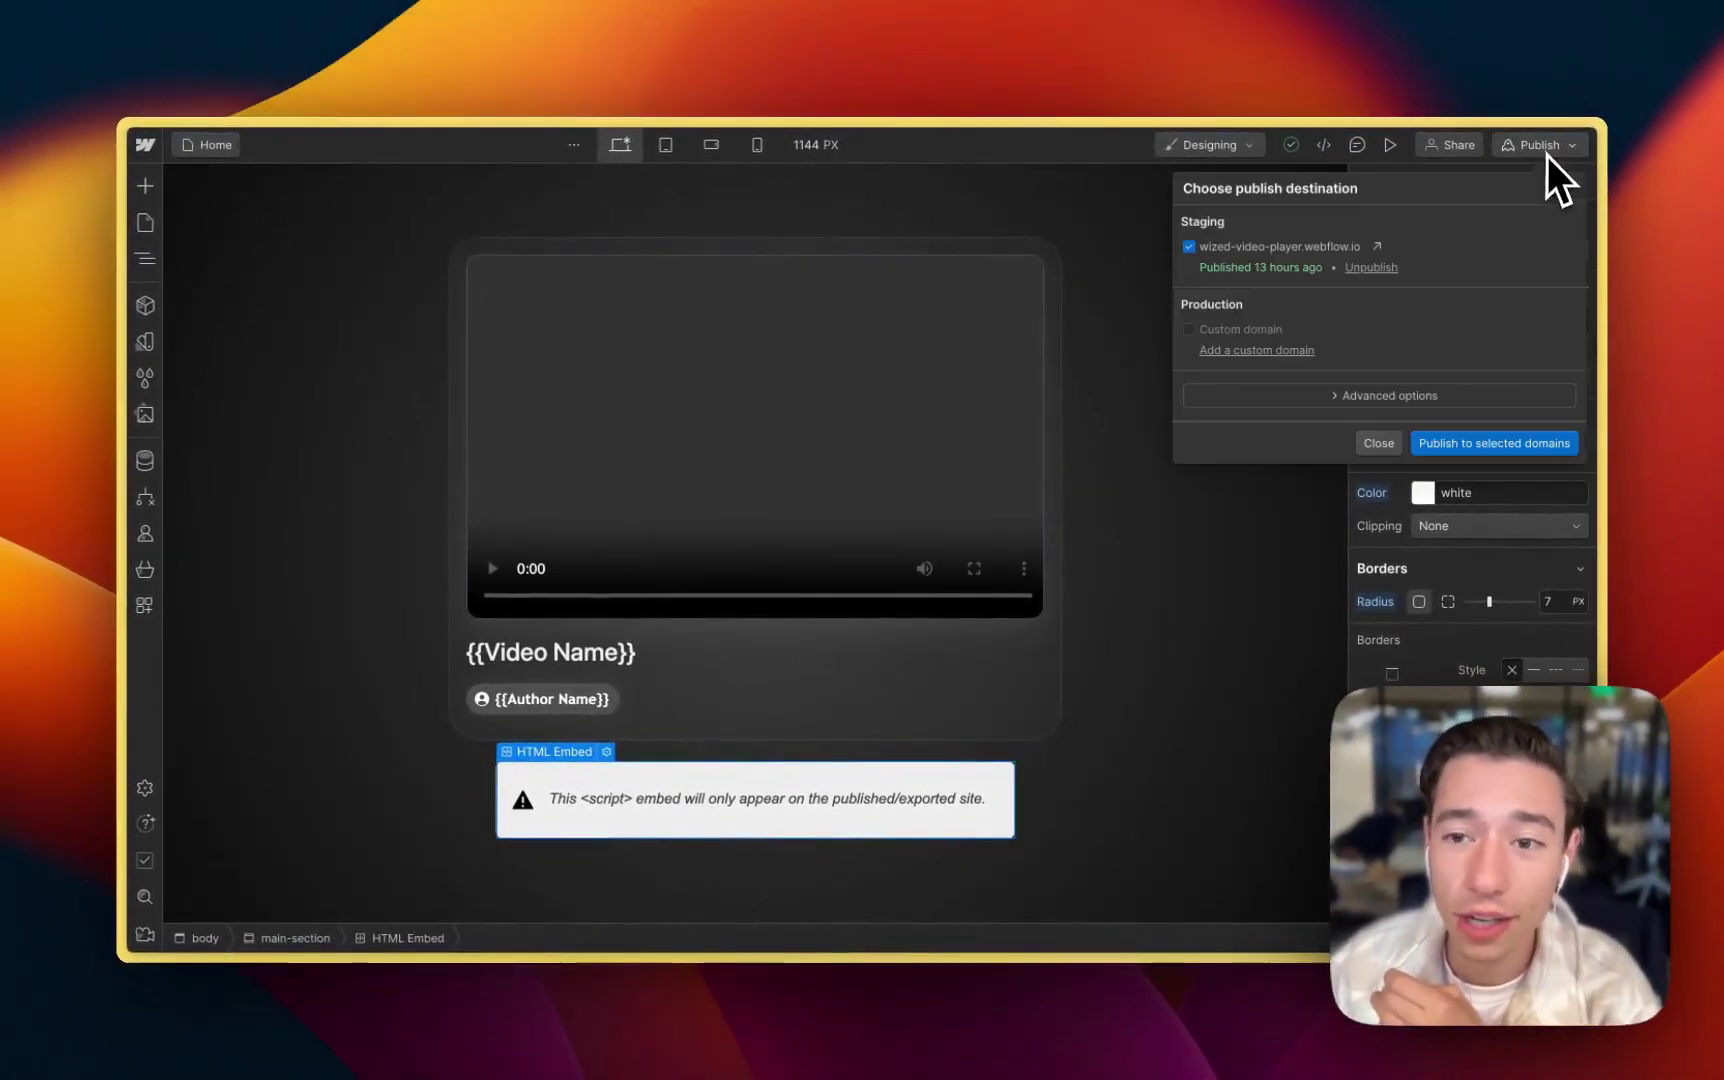
left_click(1492, 442)
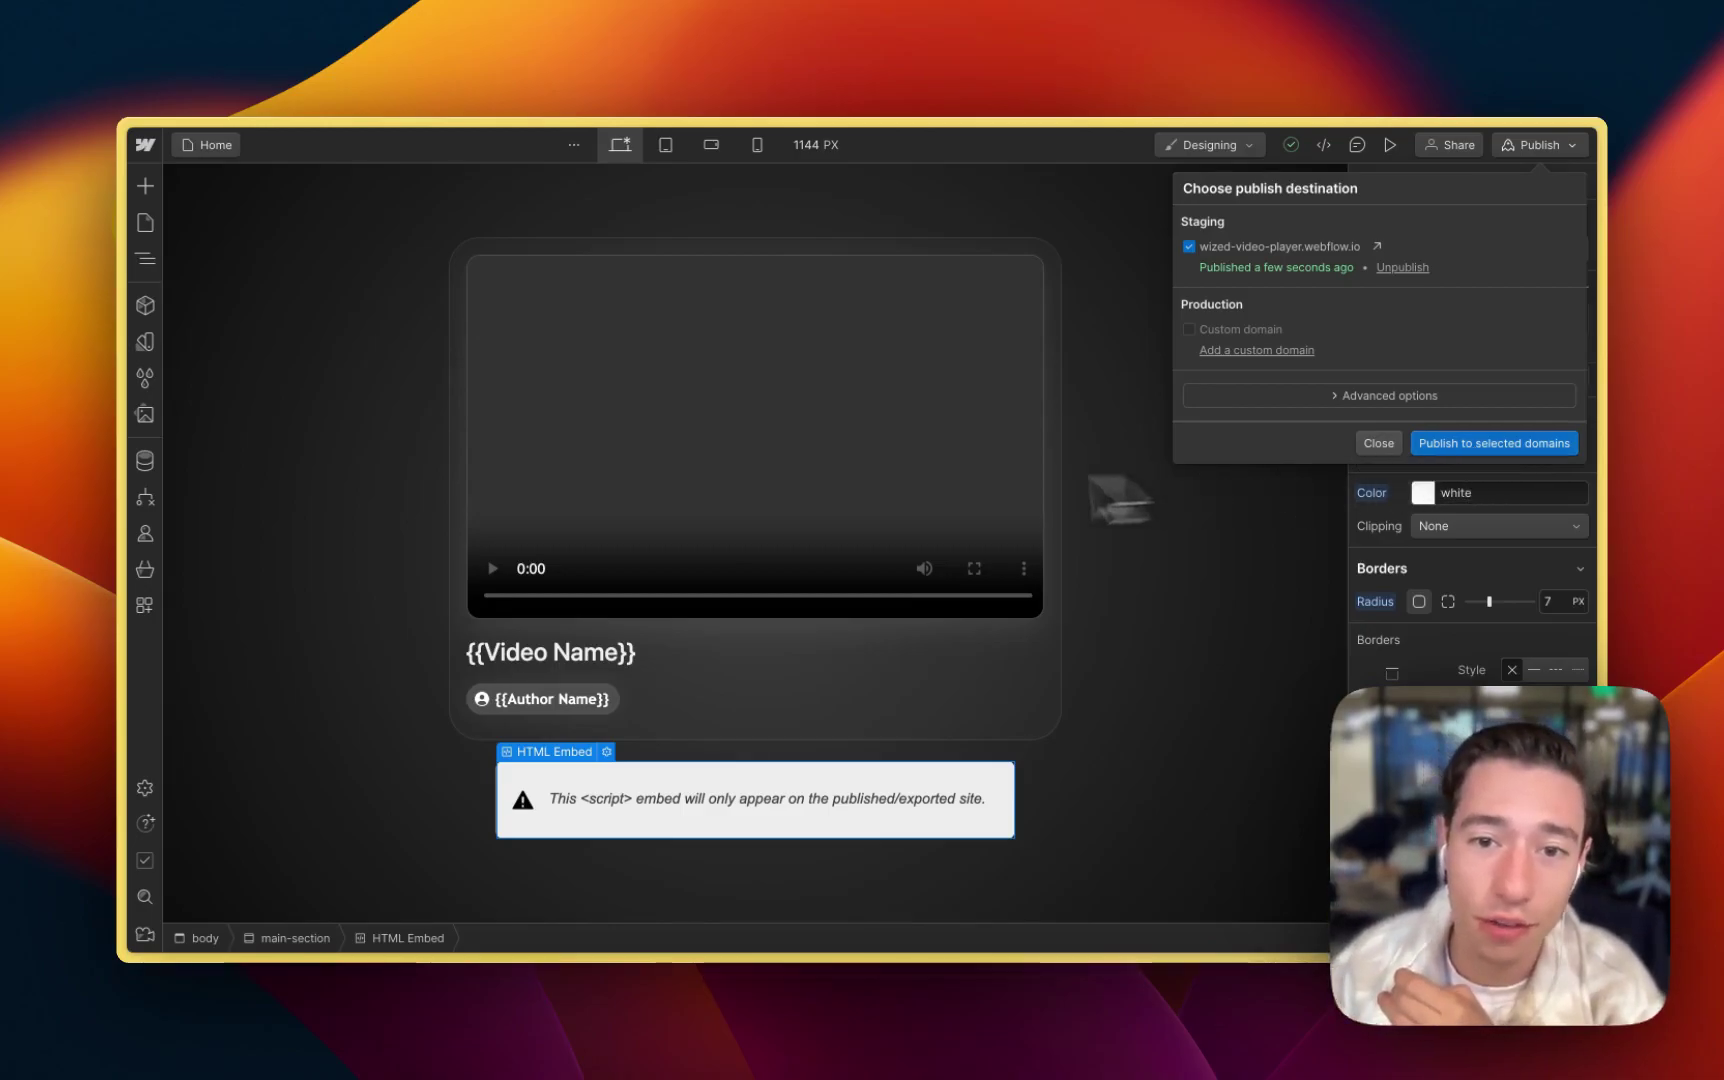
Step: Reopen the HTML Embed's code editor, select the whole keyboard script to show what must be copied, and close the editor
left_click(861, 474)
left_click(880, 520)
left_click(780, 793)
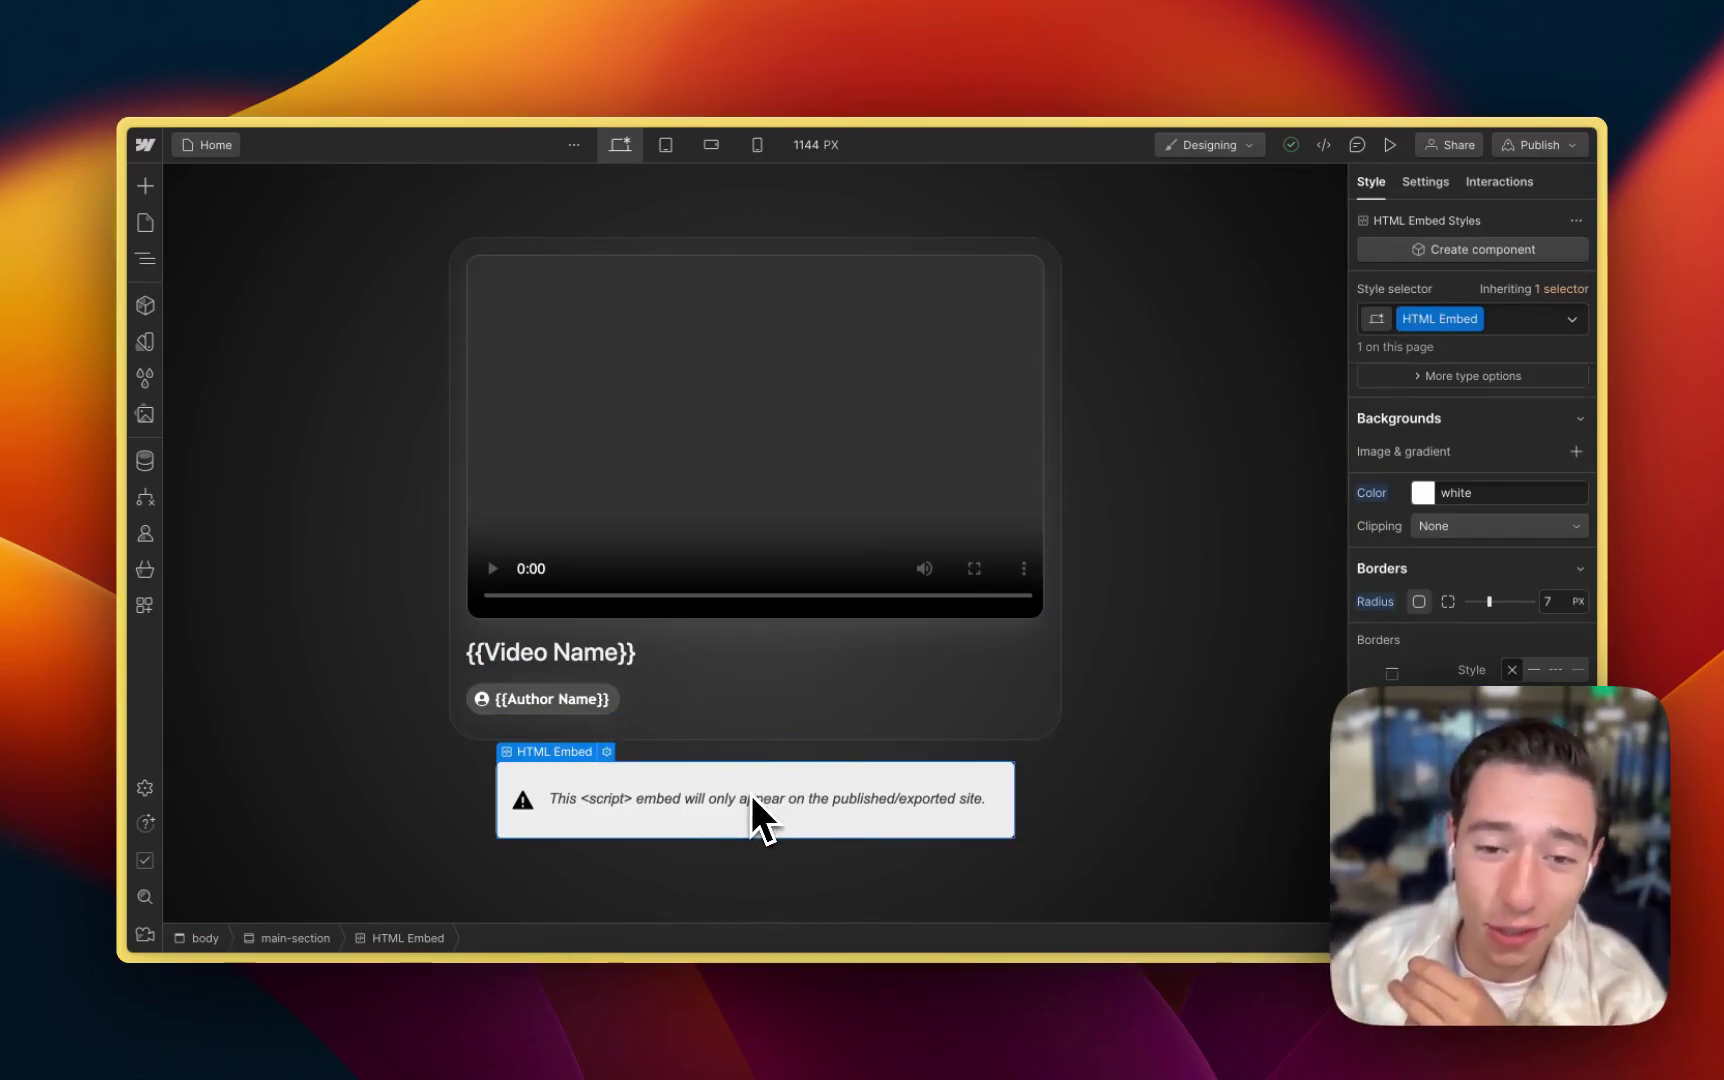
left_click(607, 752)
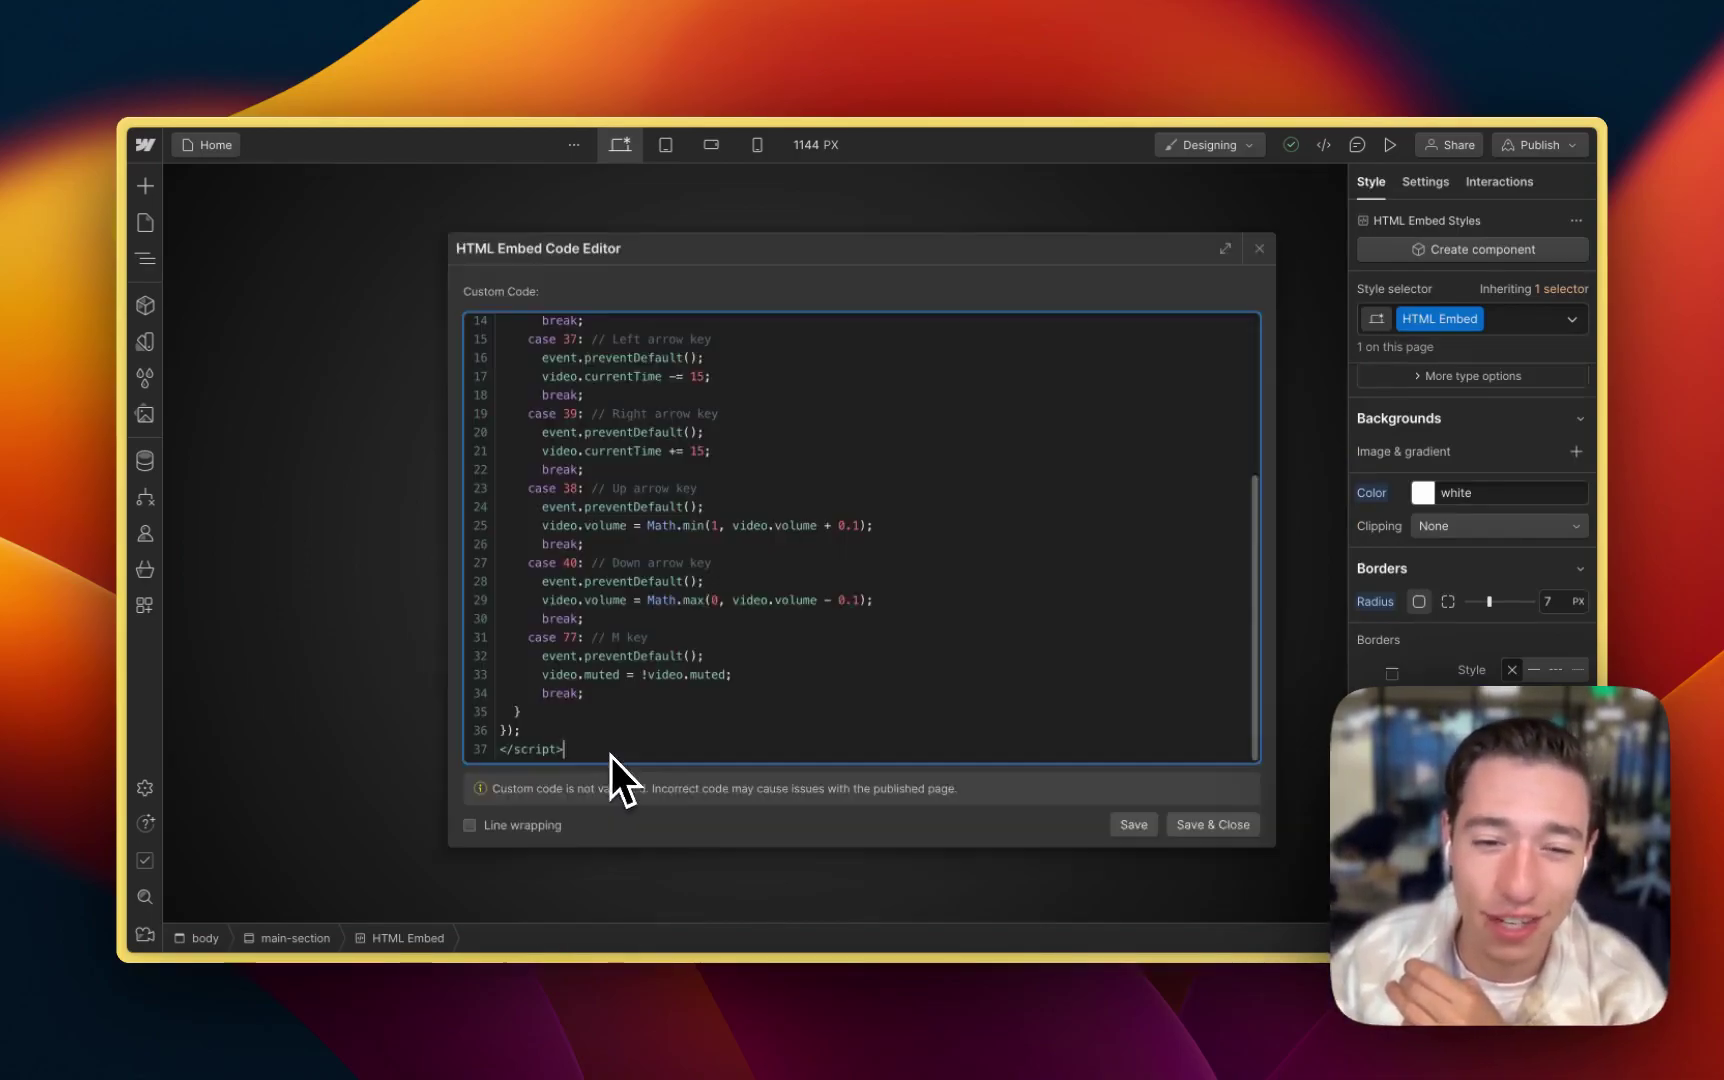
scroll(656, 700, "up", 10)
left_click_drag(499, 345, 885, 905)
left_click(873, 400)
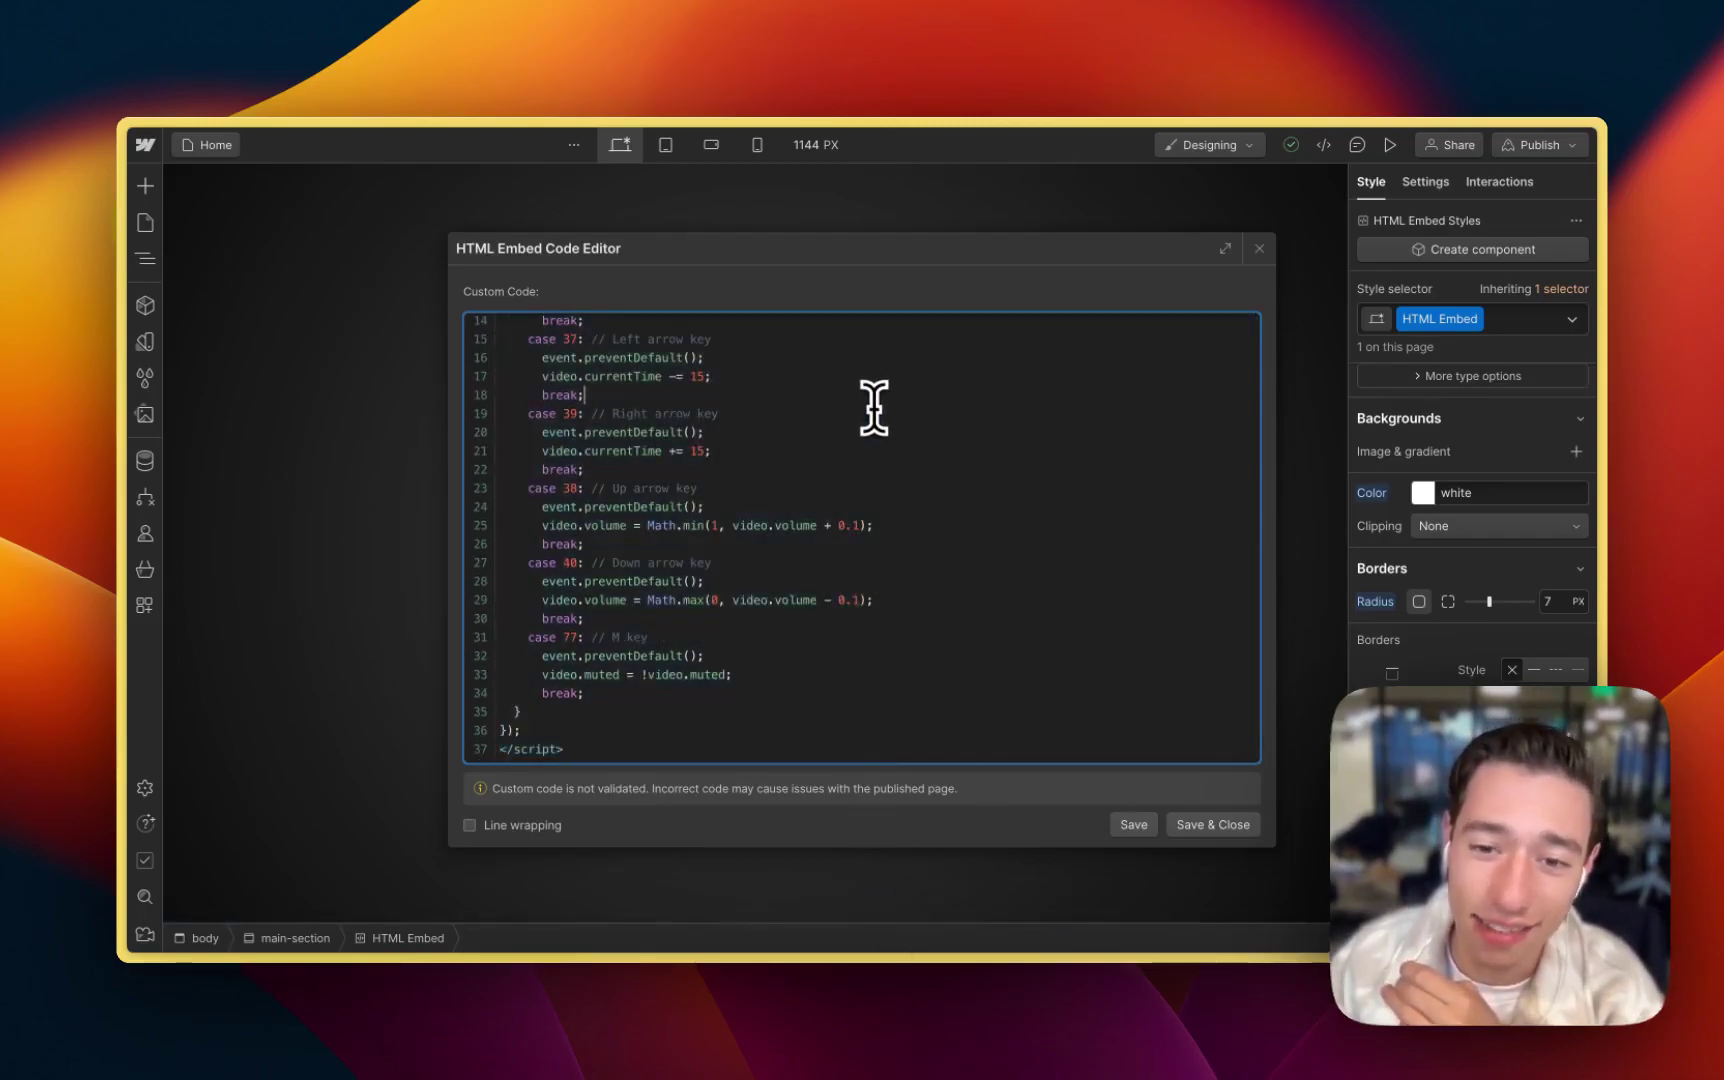
scroll(873, 408, "up", 5)
left_click_drag(500, 327, 677, 809)
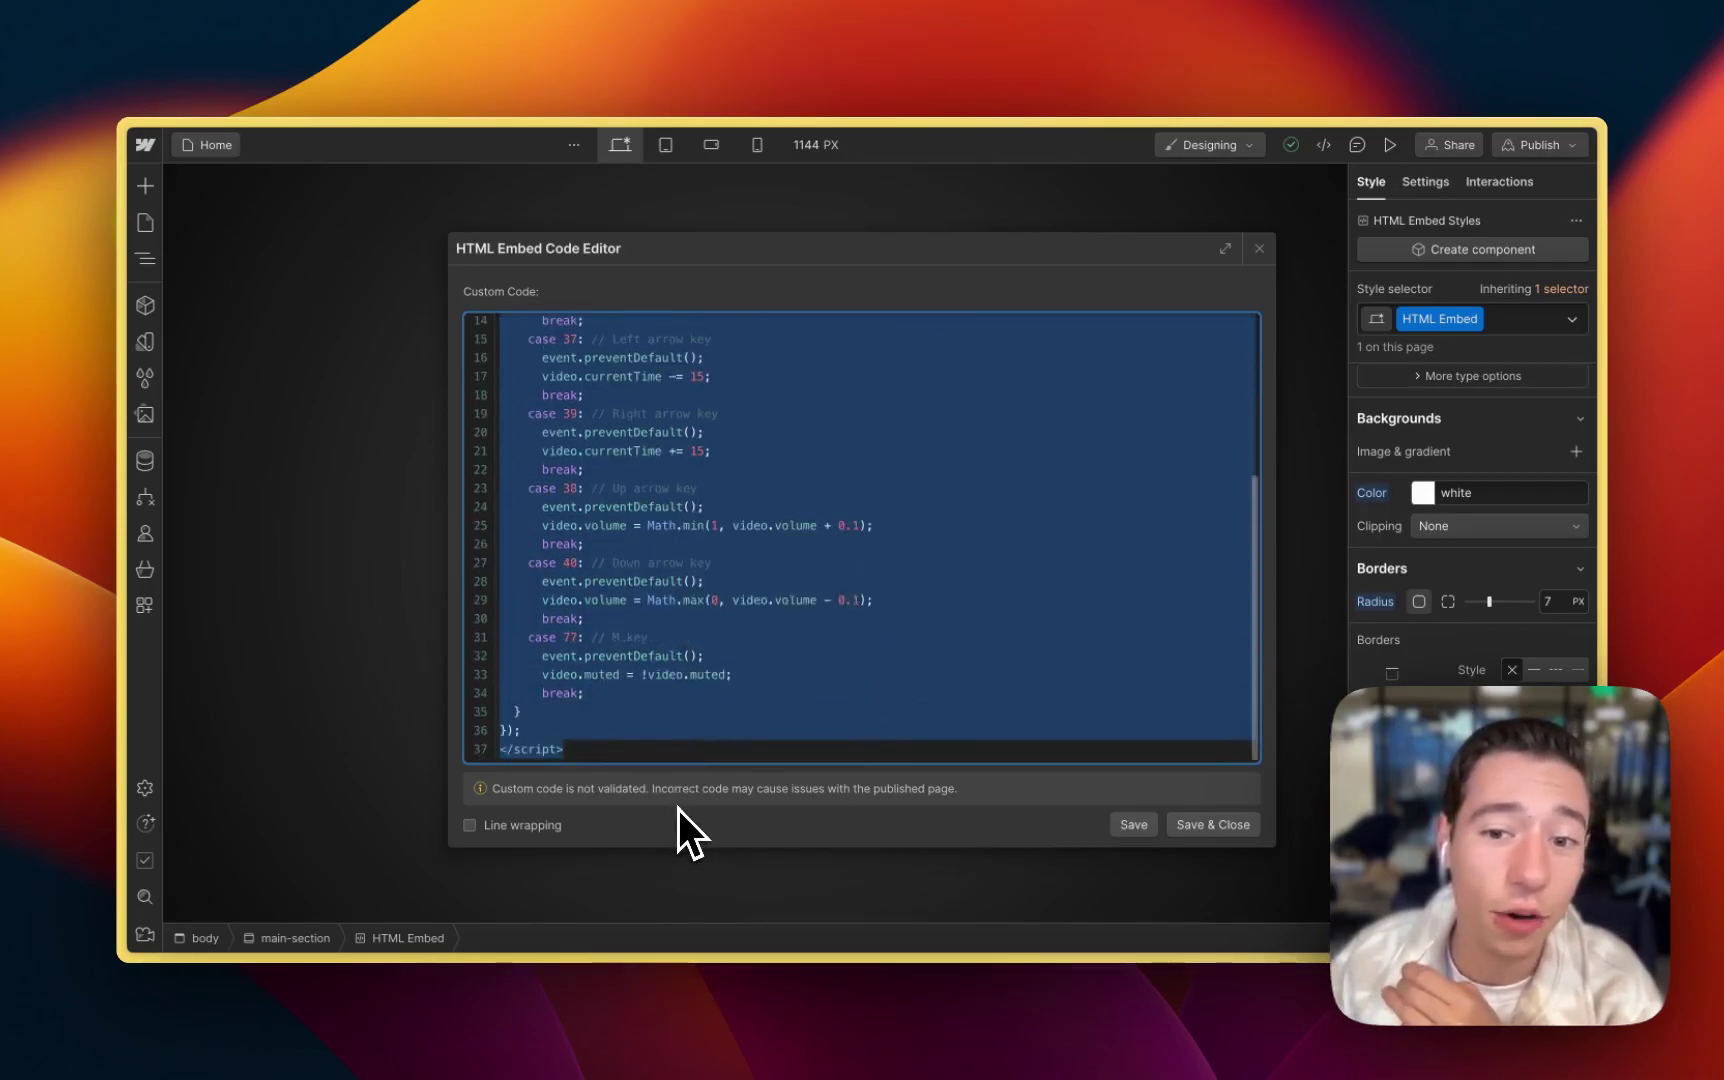
left_click(1259, 249)
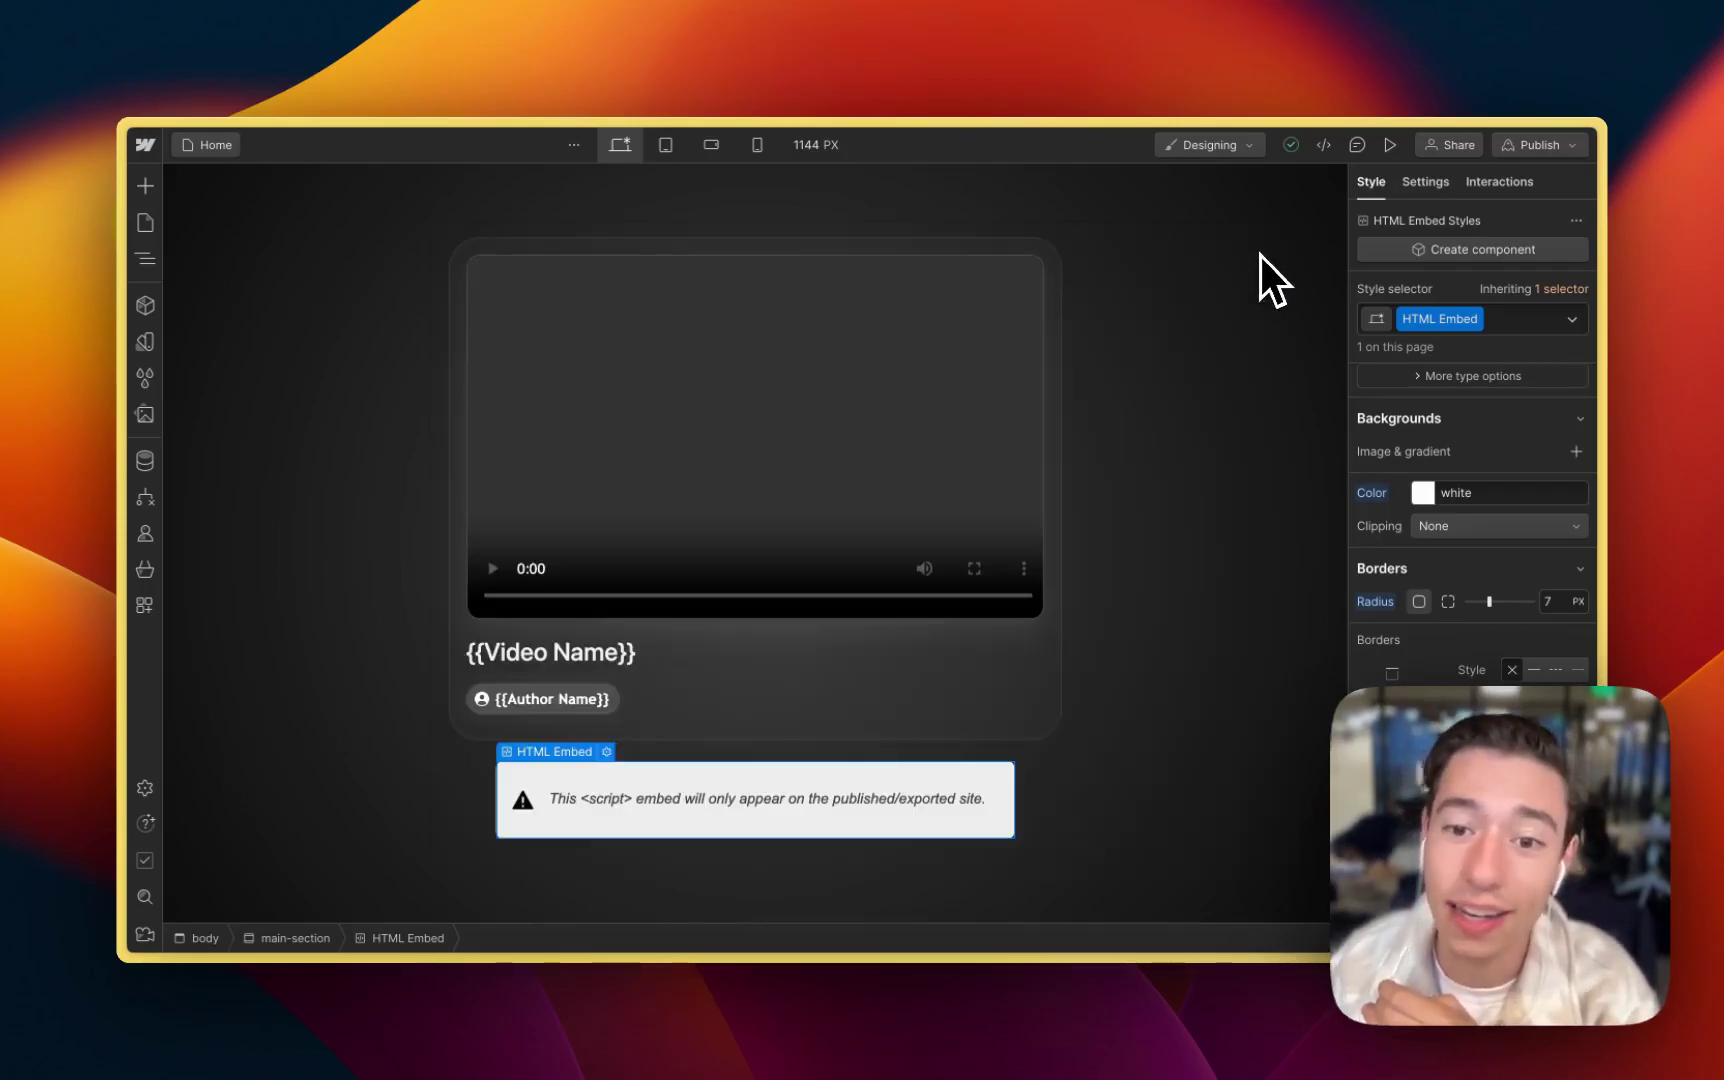
Step: Publish the Webflow site again to the selected staging domain
left_click(1570, 150)
left_click(1451, 443)
Step: Switch to the Wized Video Player project in Wized and reload the page in the canvas
mouse_move(123, 306)
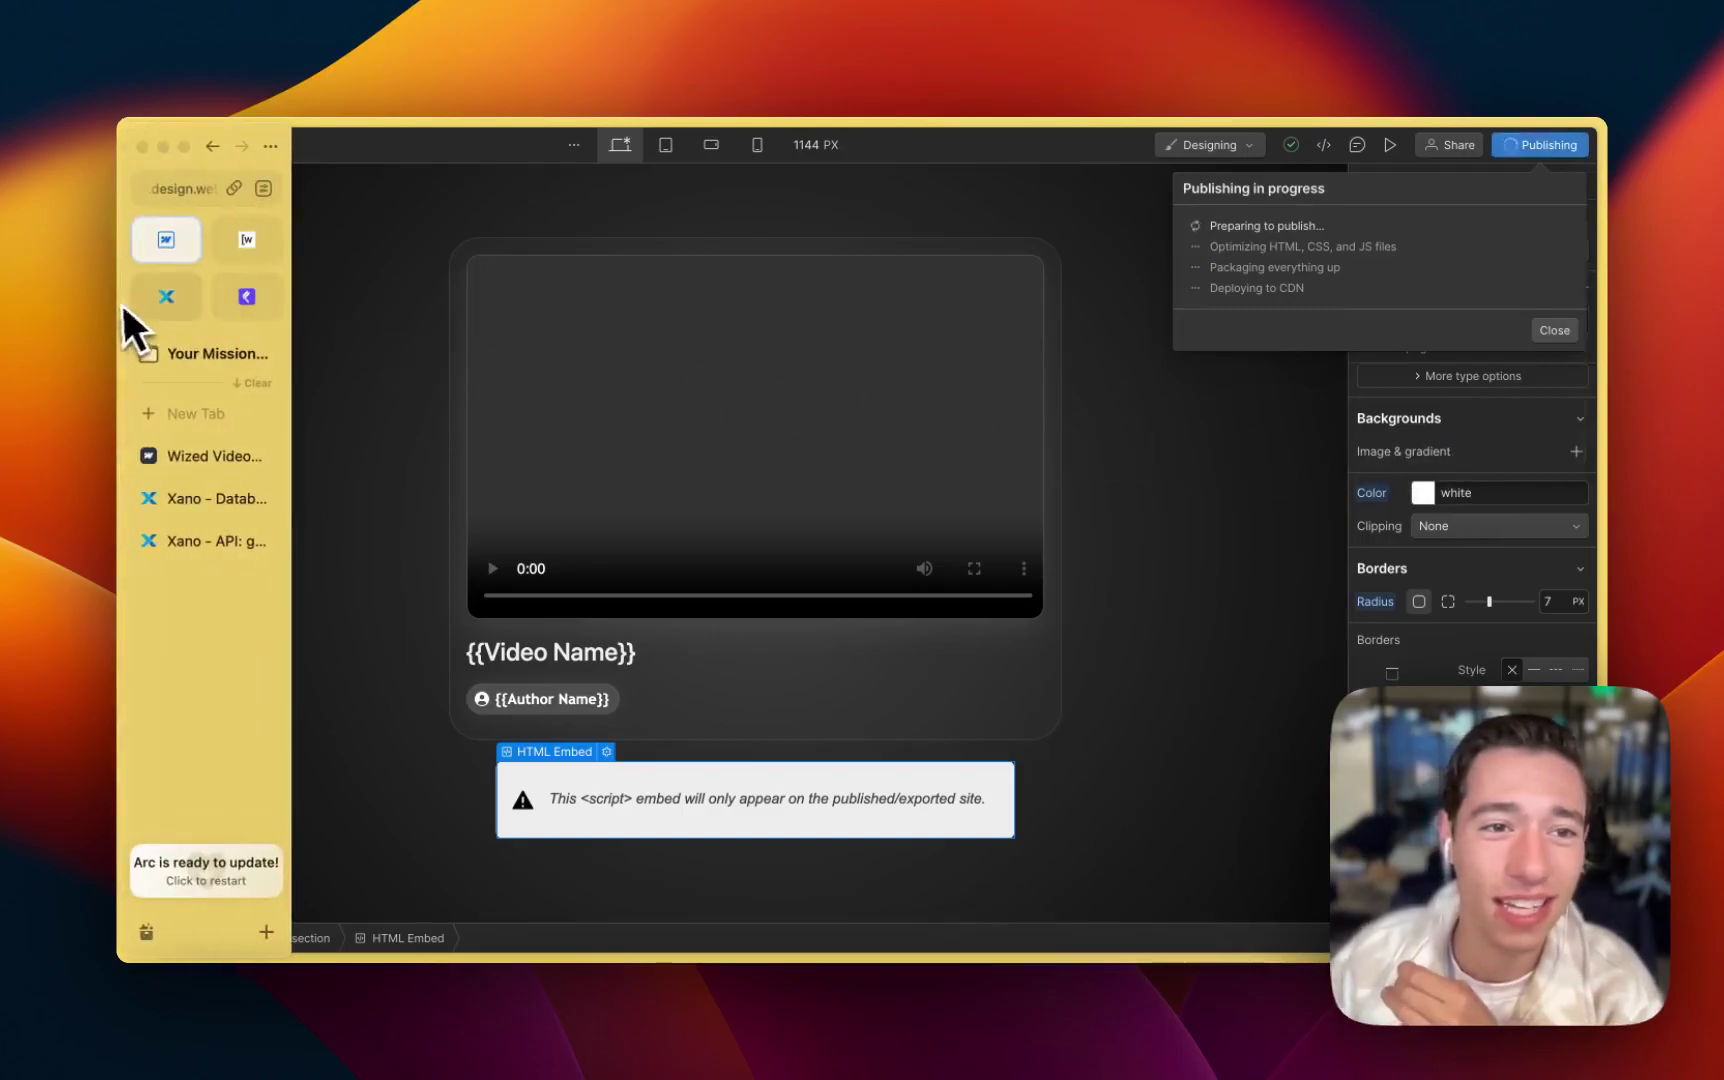
left_click(247, 250)
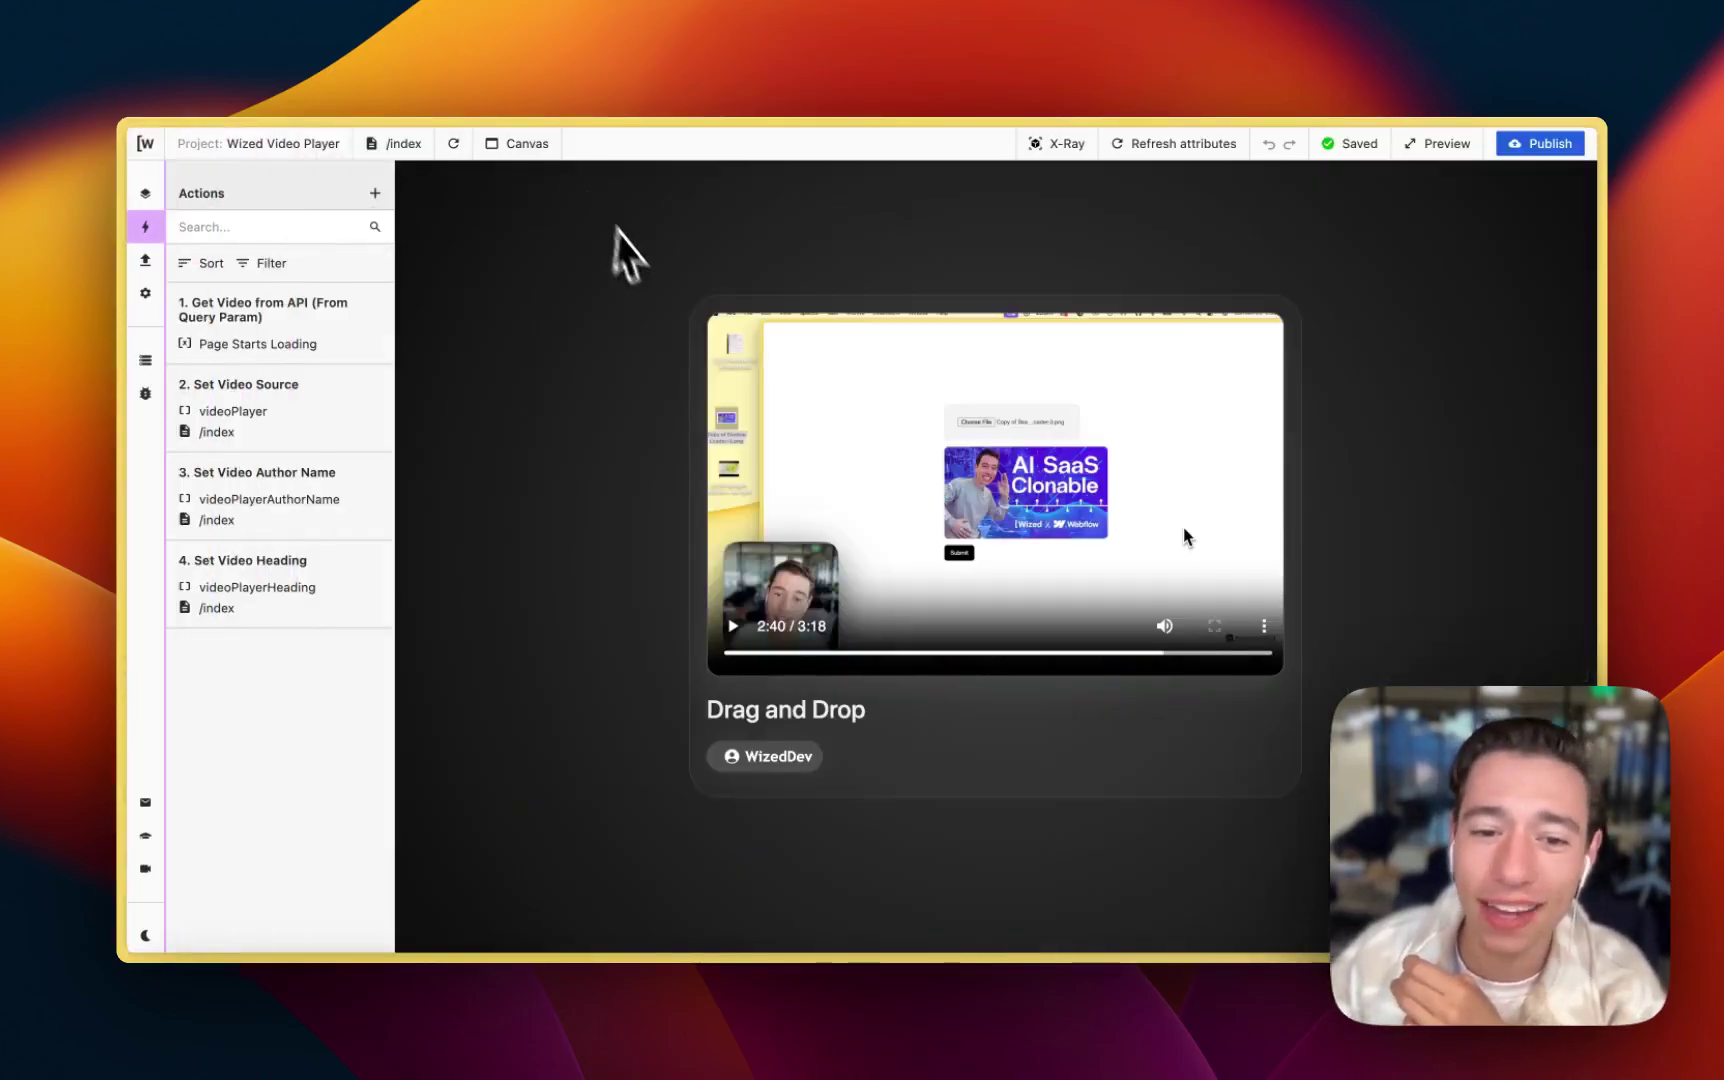
left_click(455, 145)
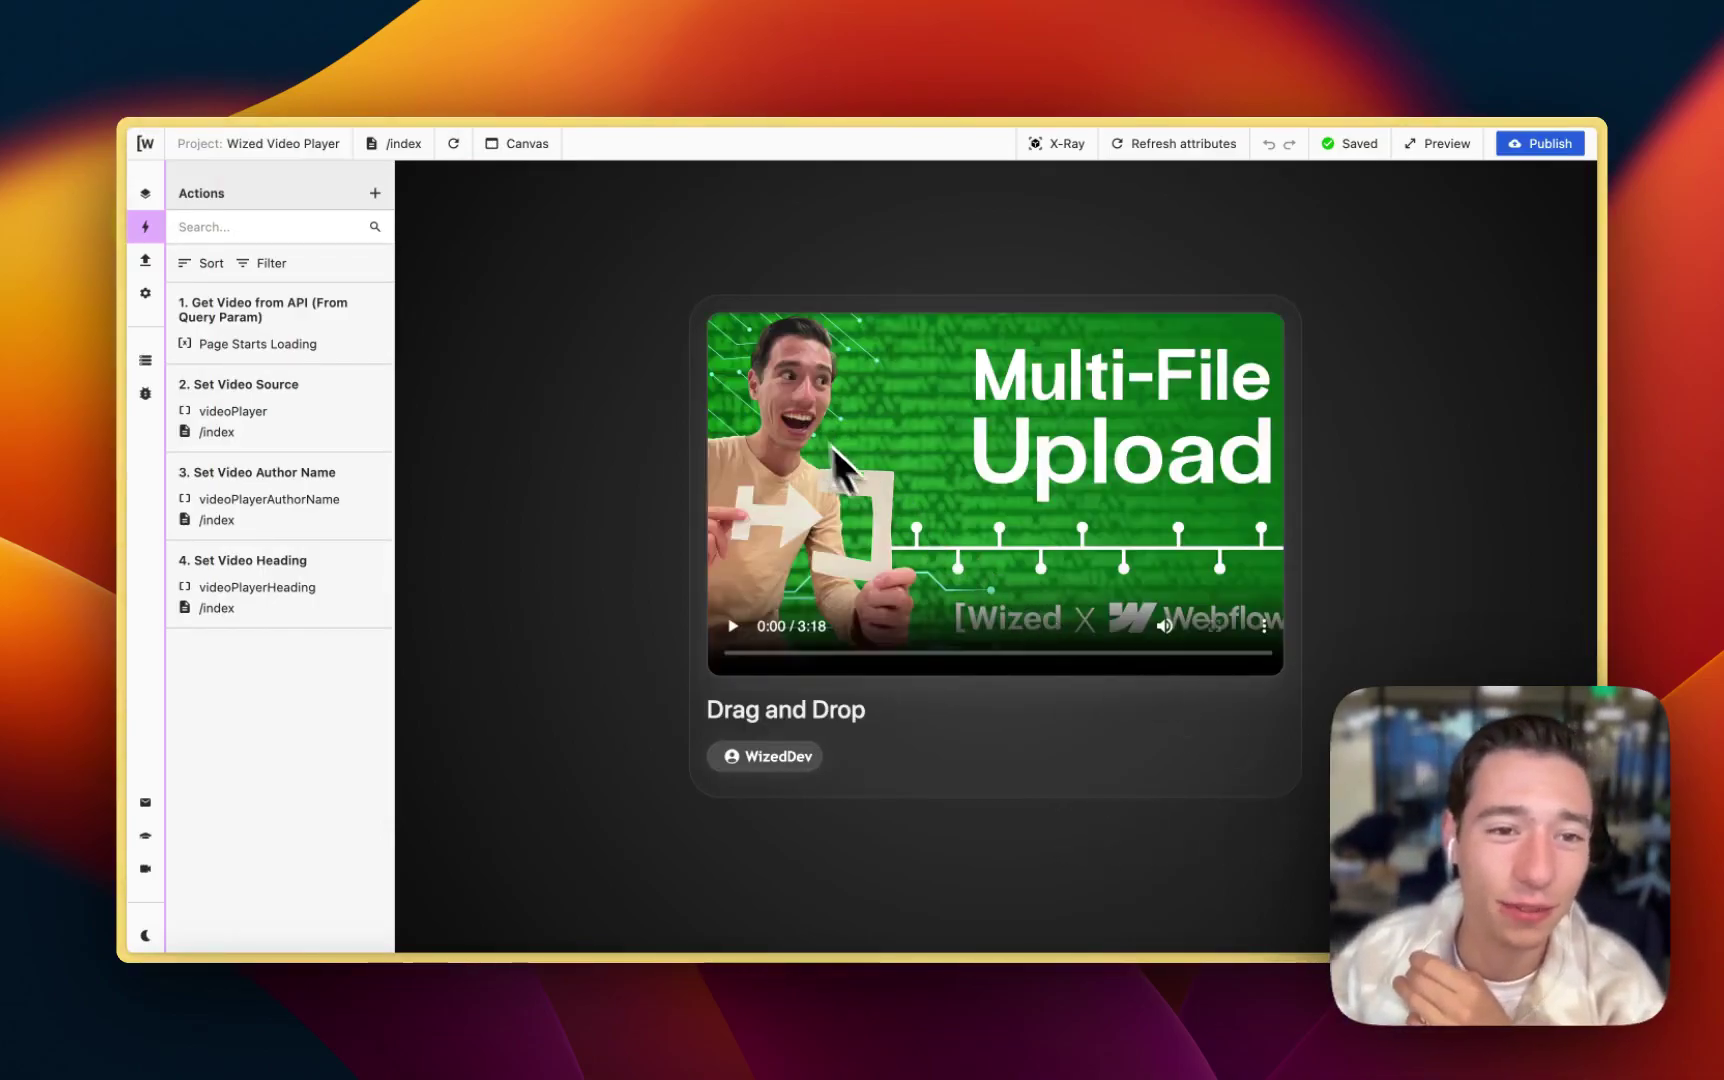
Step: Open the Get Video from API action and examine the canvas's video URL parameter, highlighting its value
left_click(300, 335)
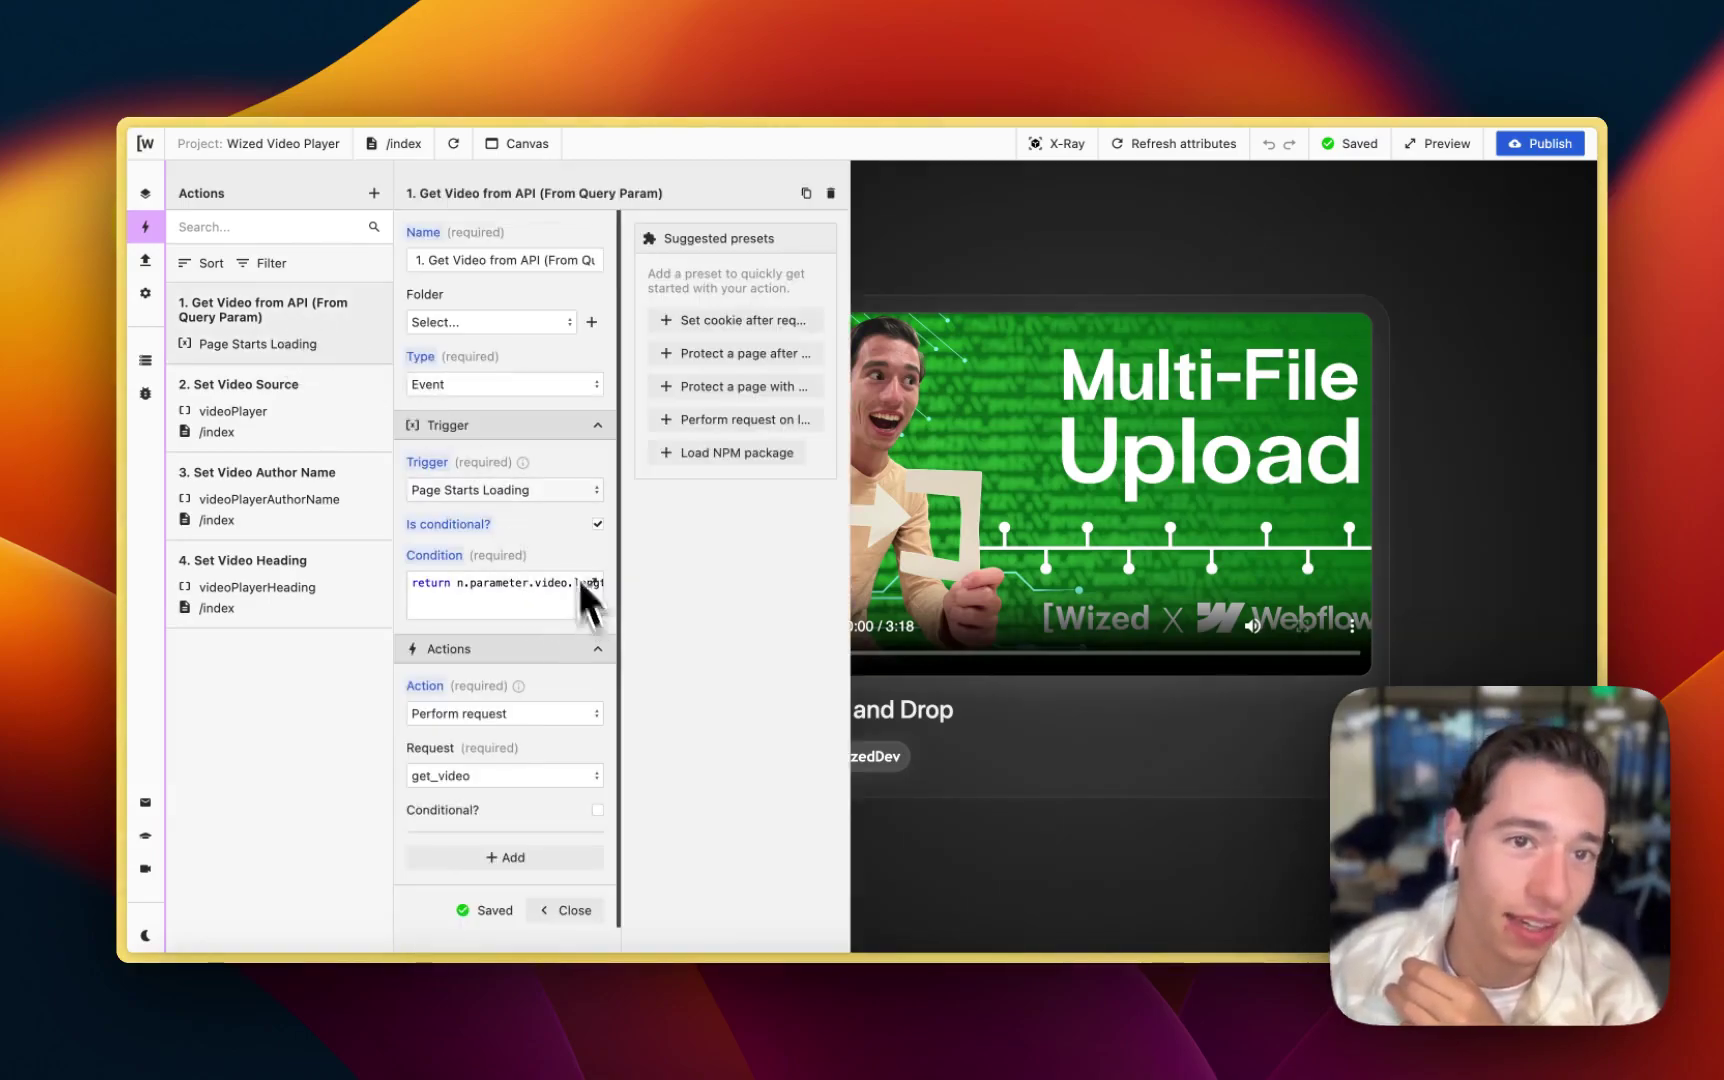
left_click(512, 146)
left_click_drag(480, 512, 353, 540)
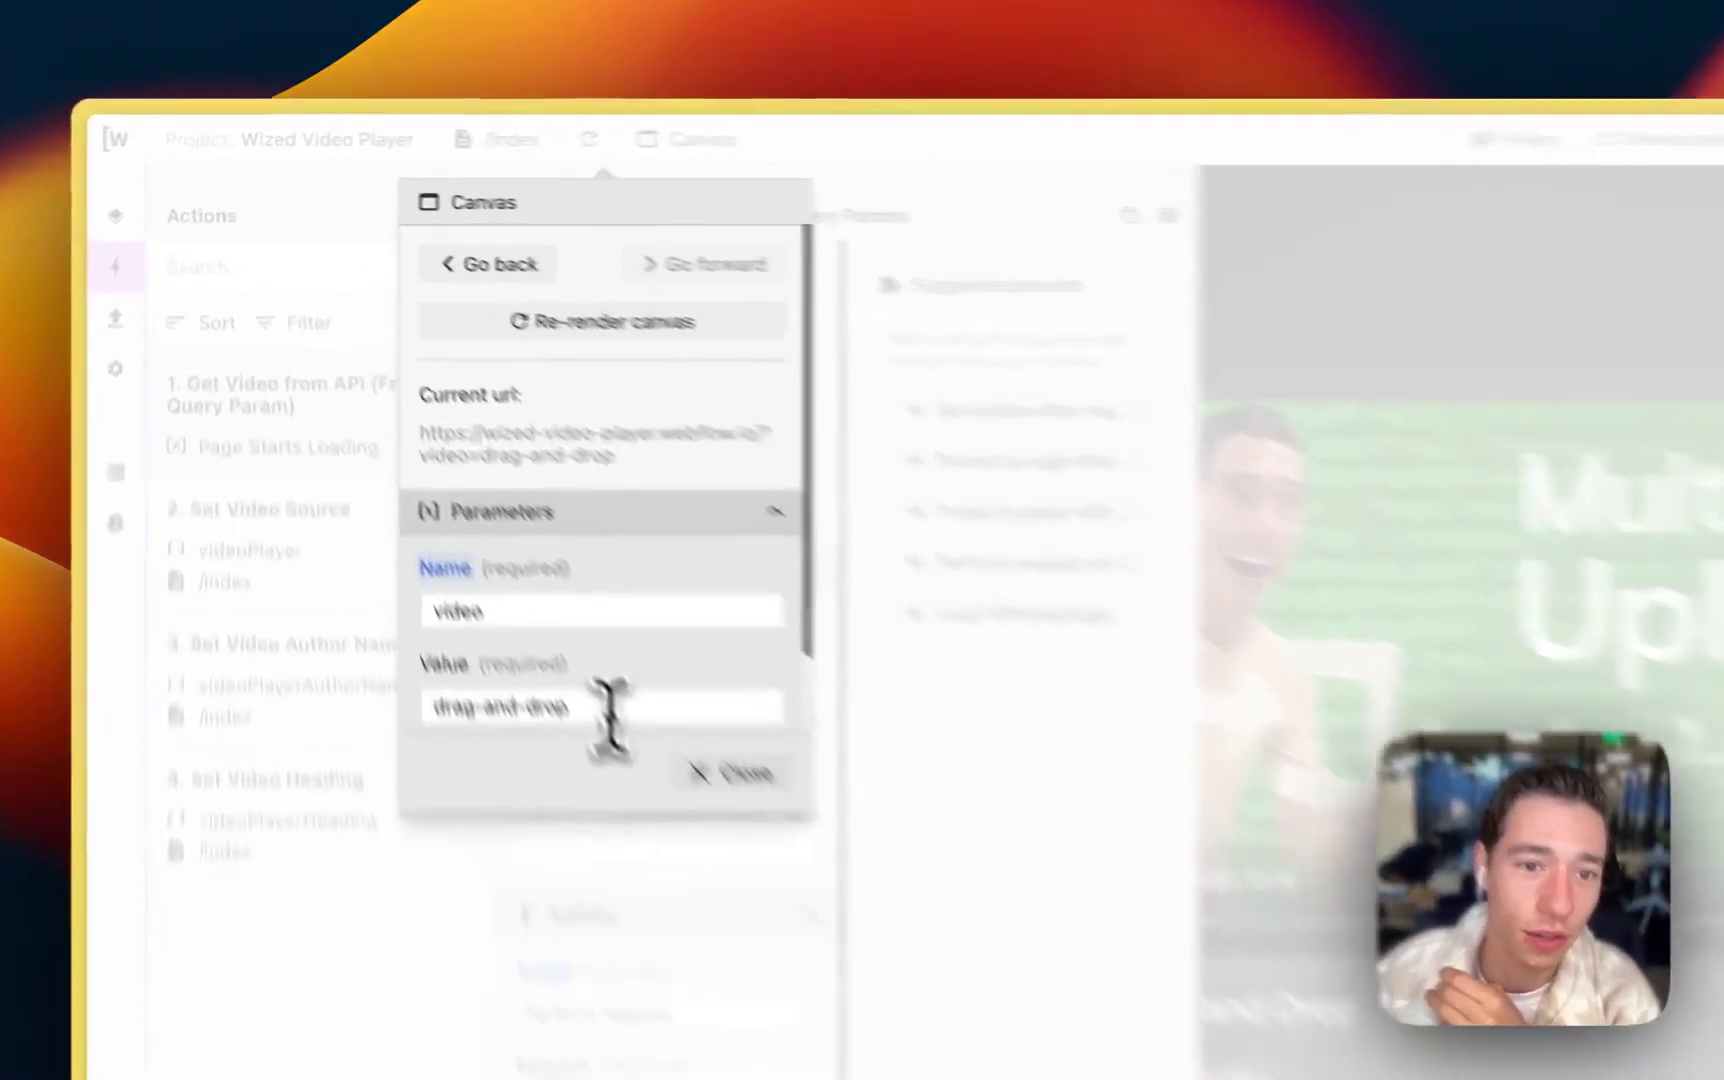
left_click(455, 897)
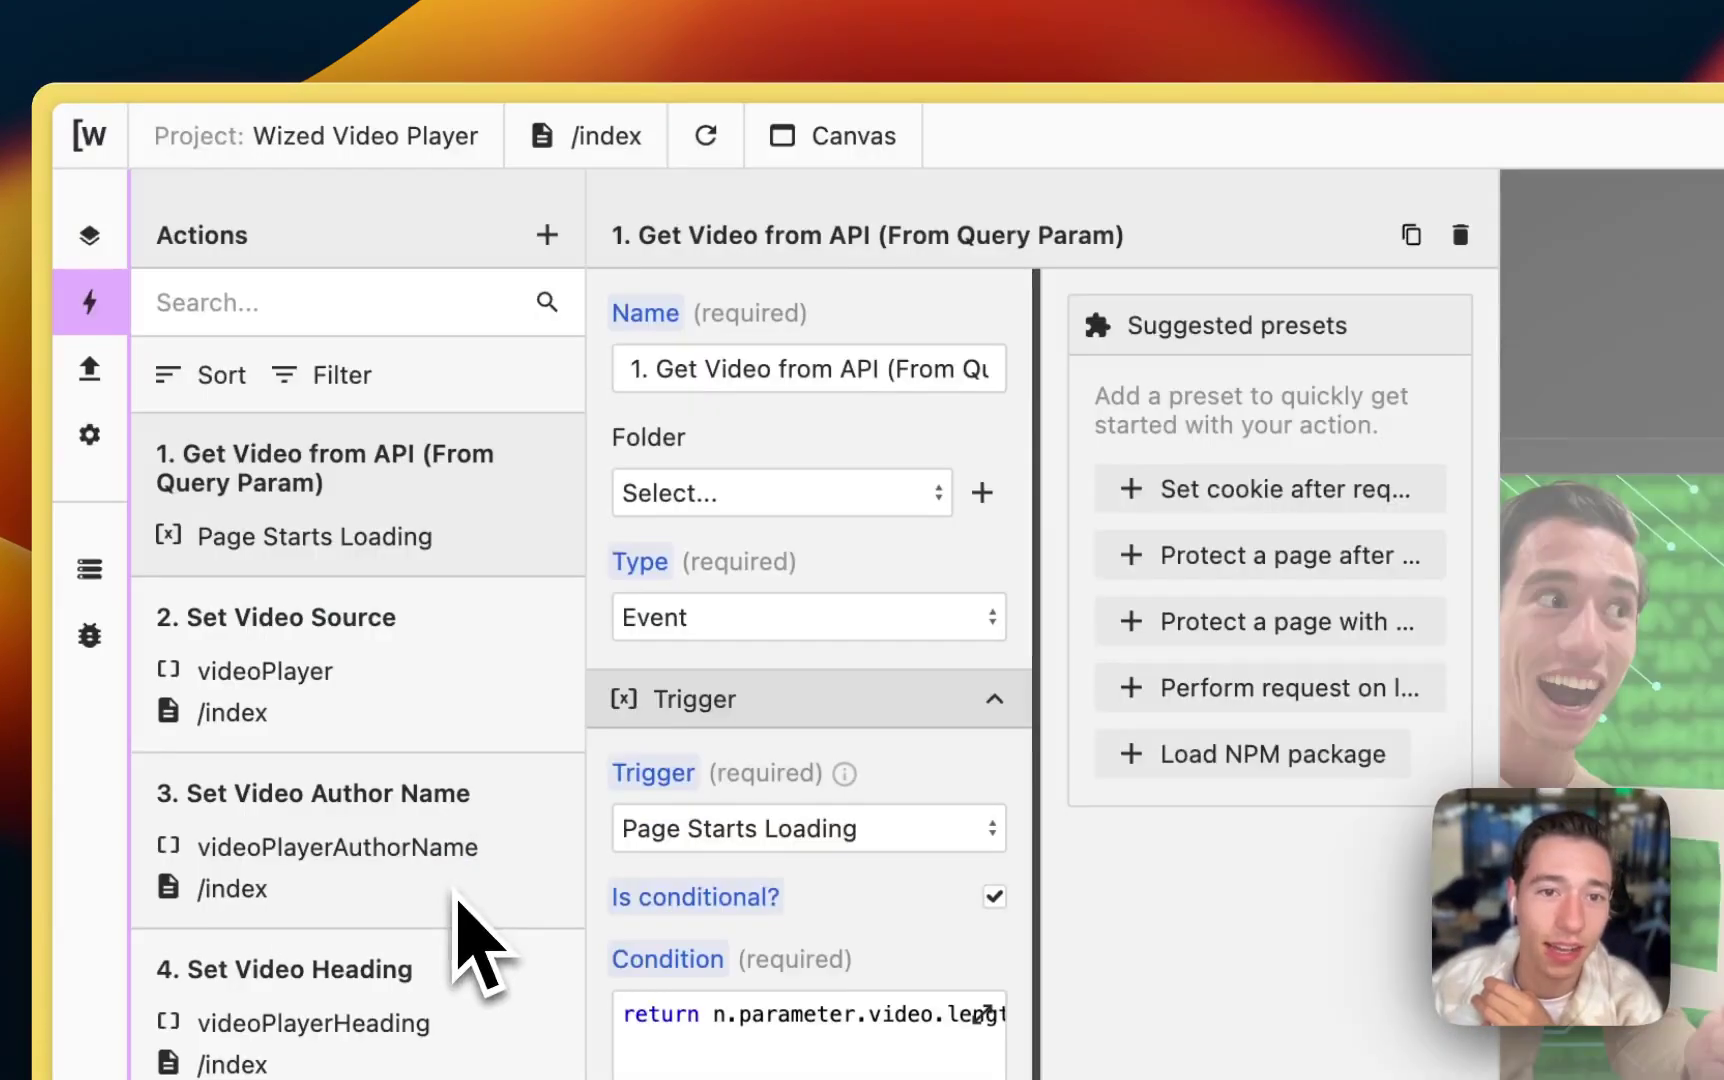
left_click(852, 138)
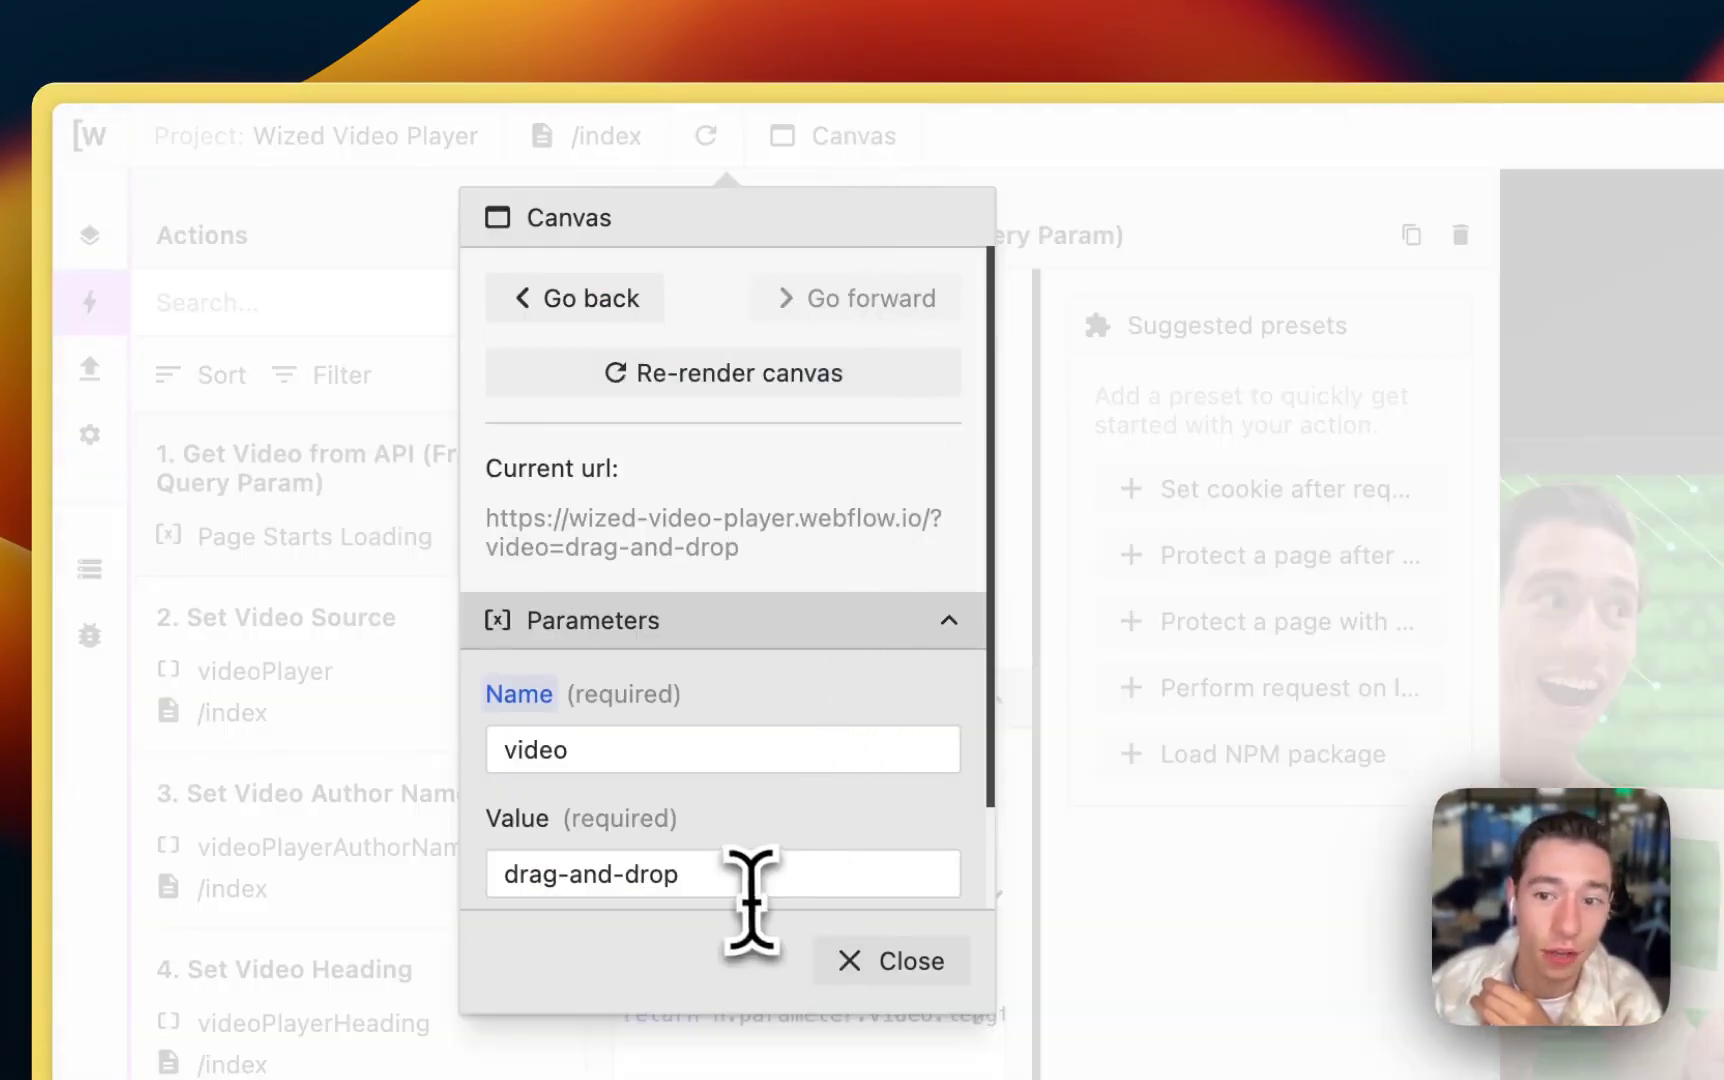
left_click_drag(747, 877, 489, 877)
Step: Switch to the videos table in Xano and highlight the slug value of the Drag and Drop record
mouse_move(46, 690)
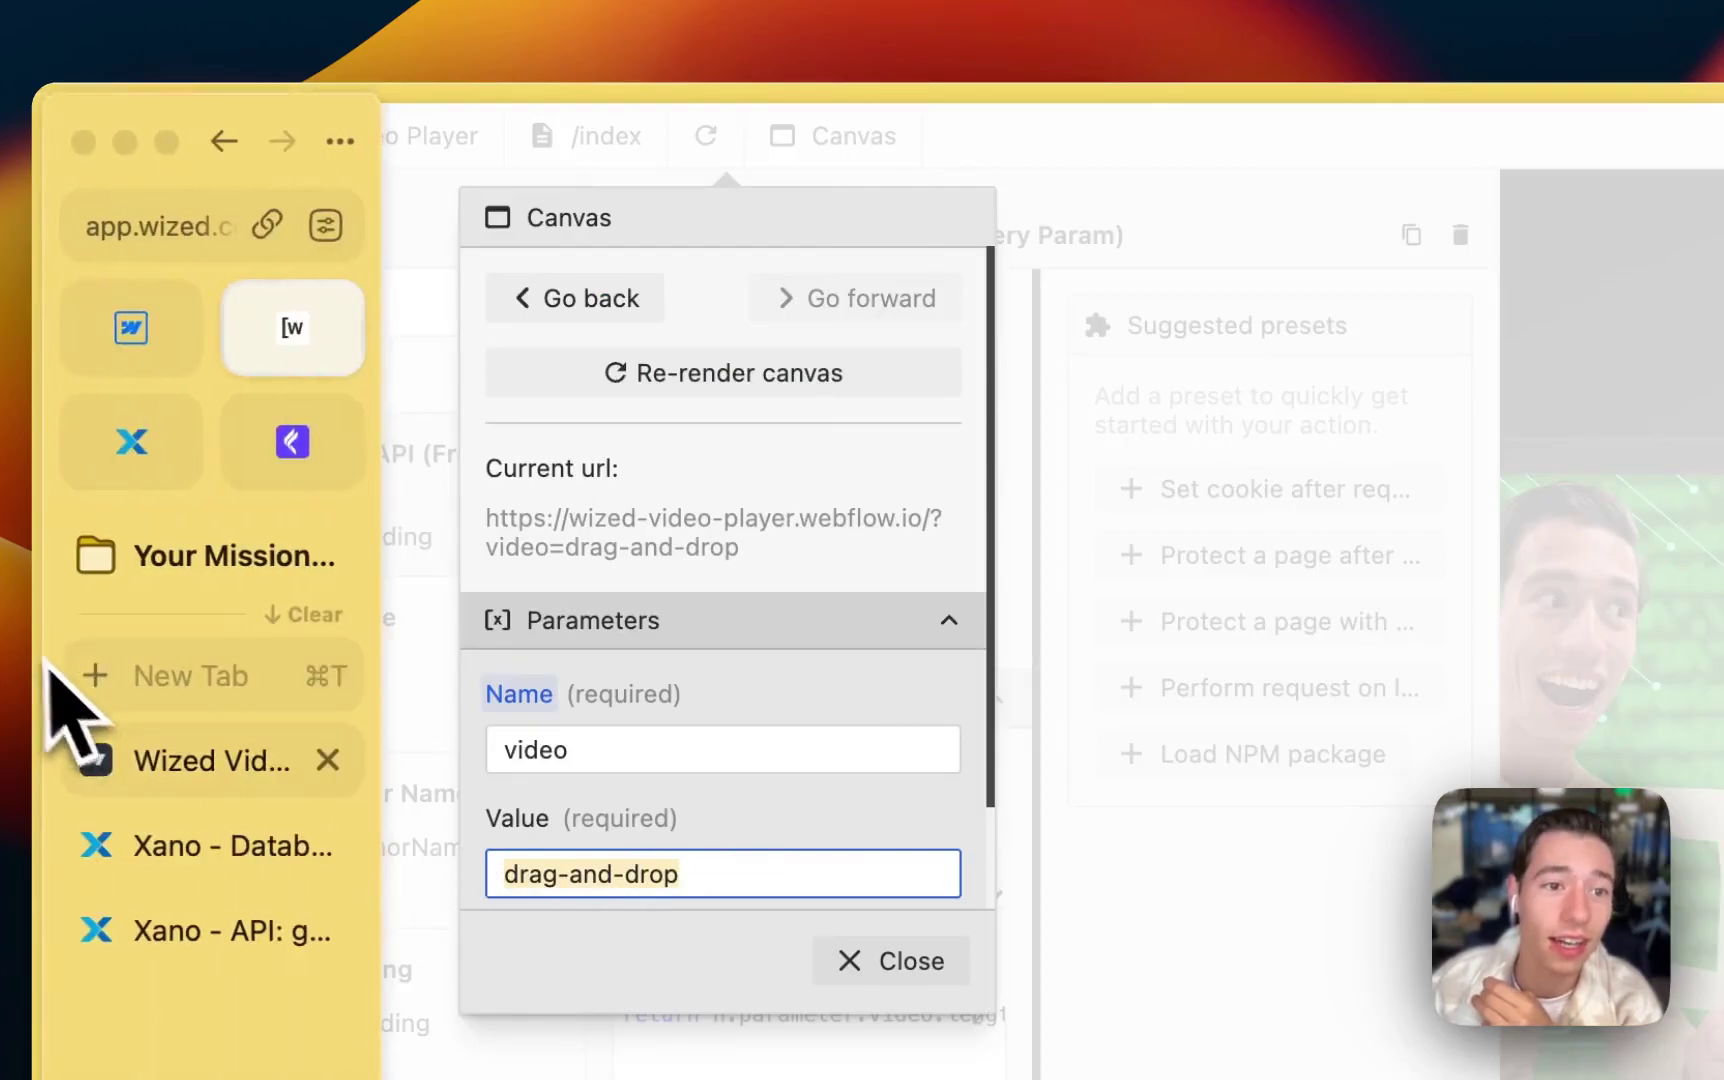
left_click(305, 838)
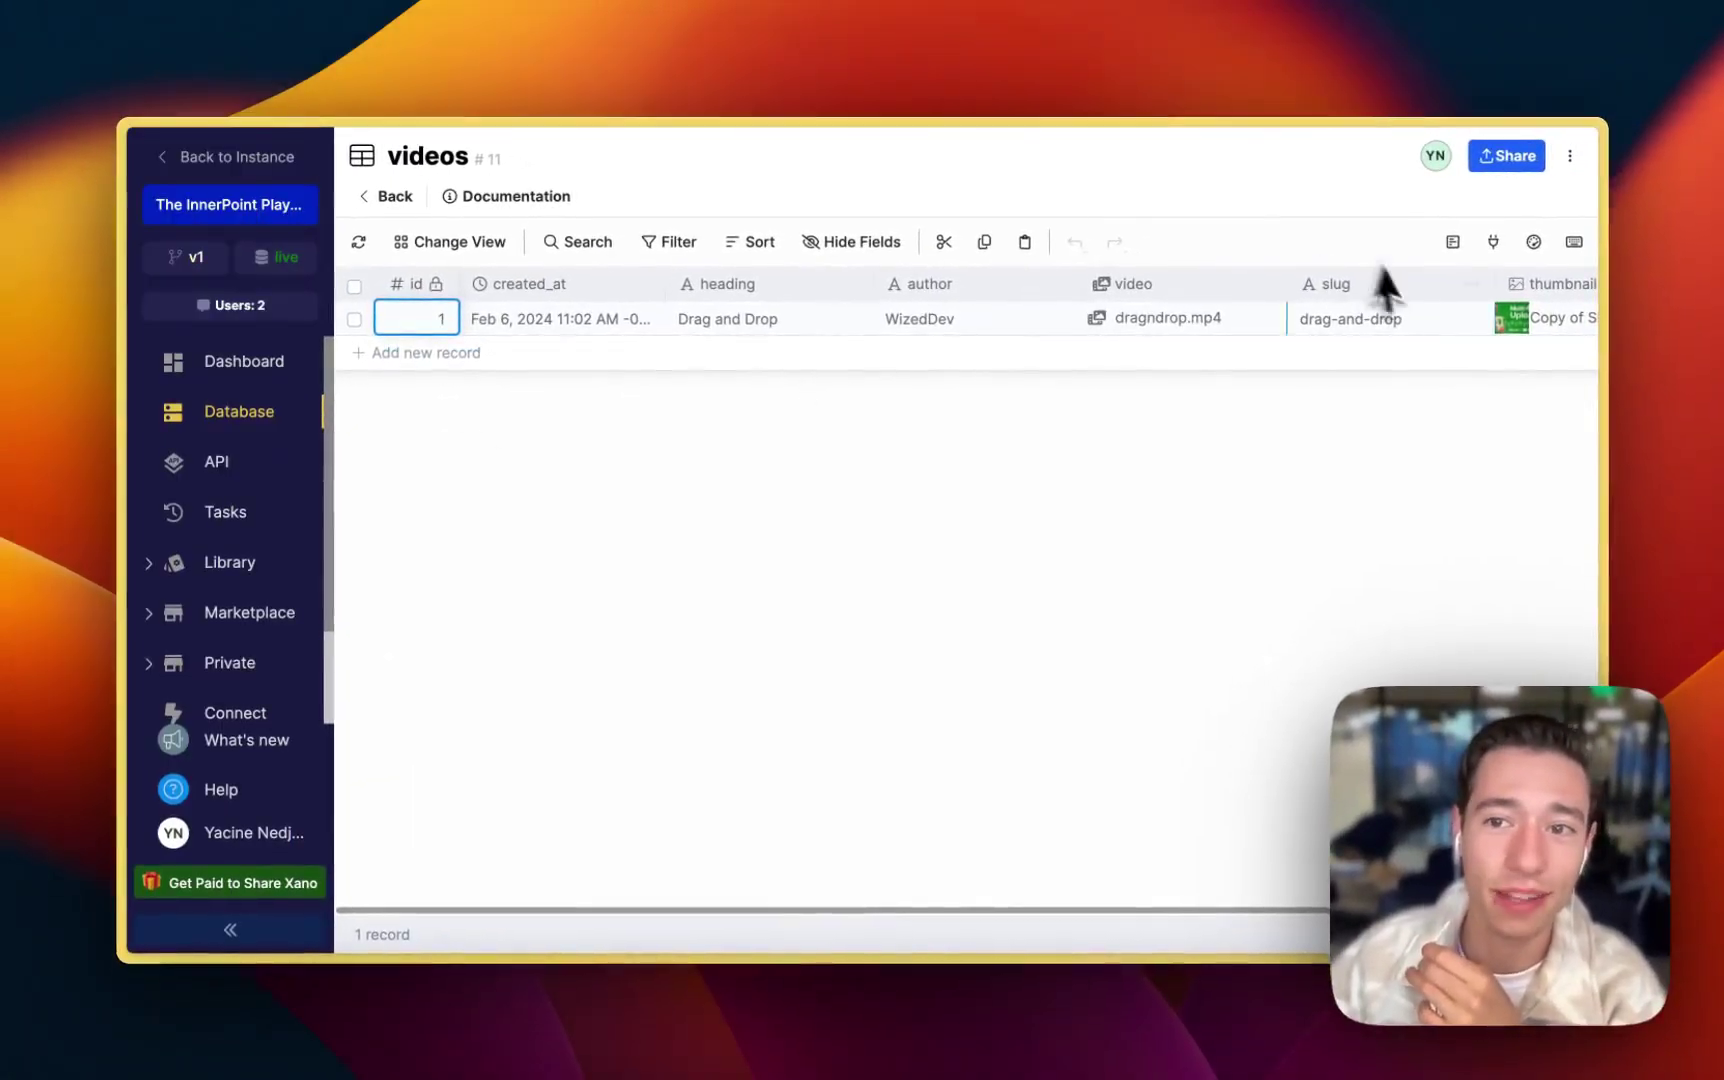
double_click(1356, 325)
mouse_move(190, 450)
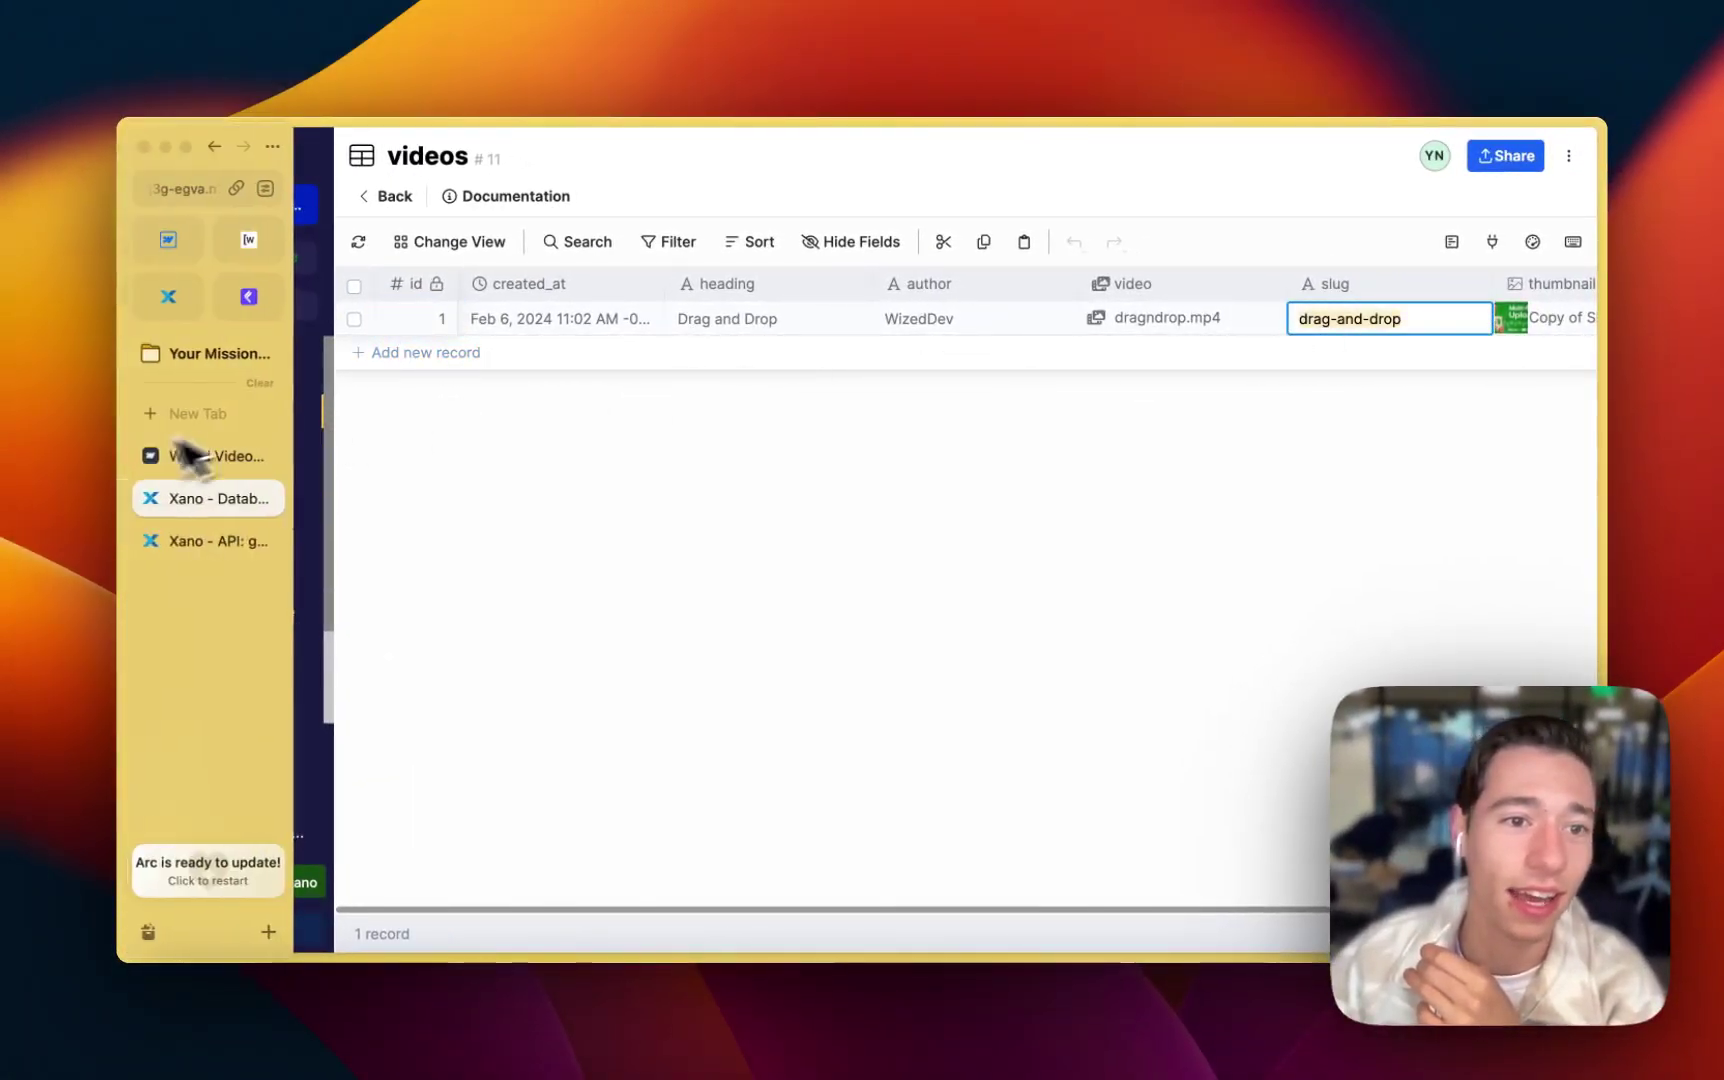
left_click(186, 545)
left_click(190, 506)
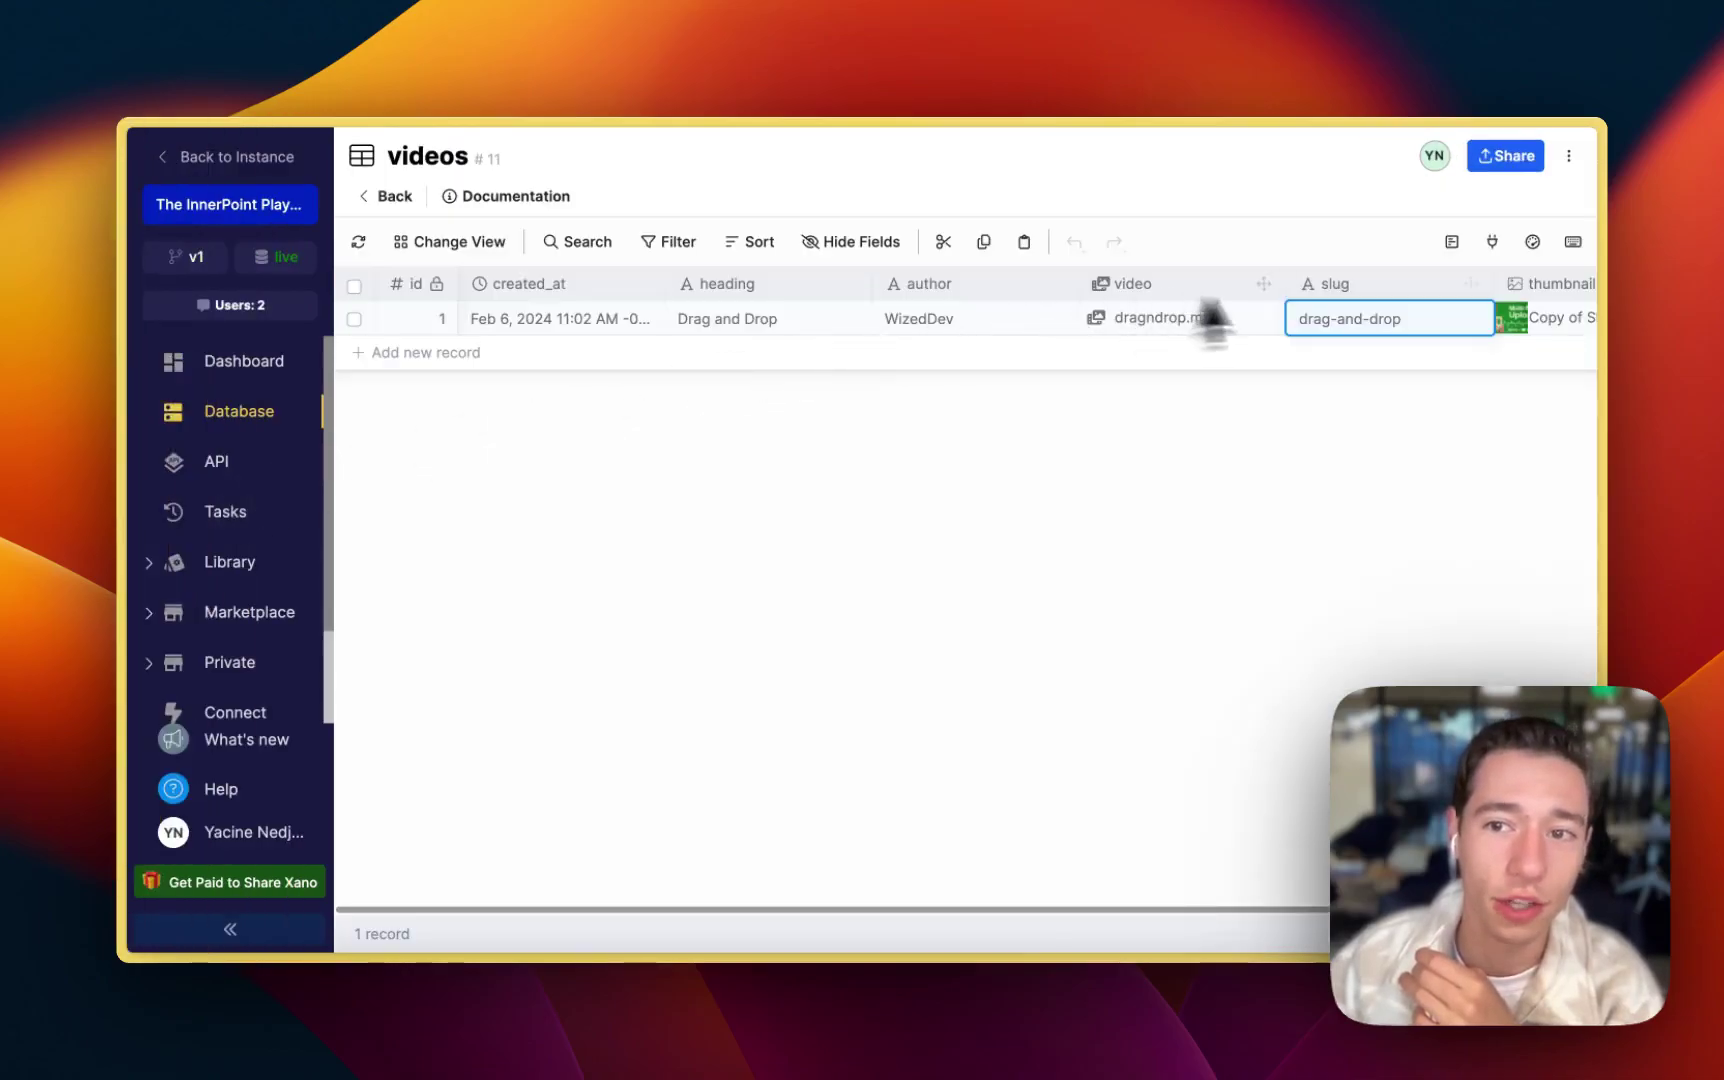
triple_click(1352, 322)
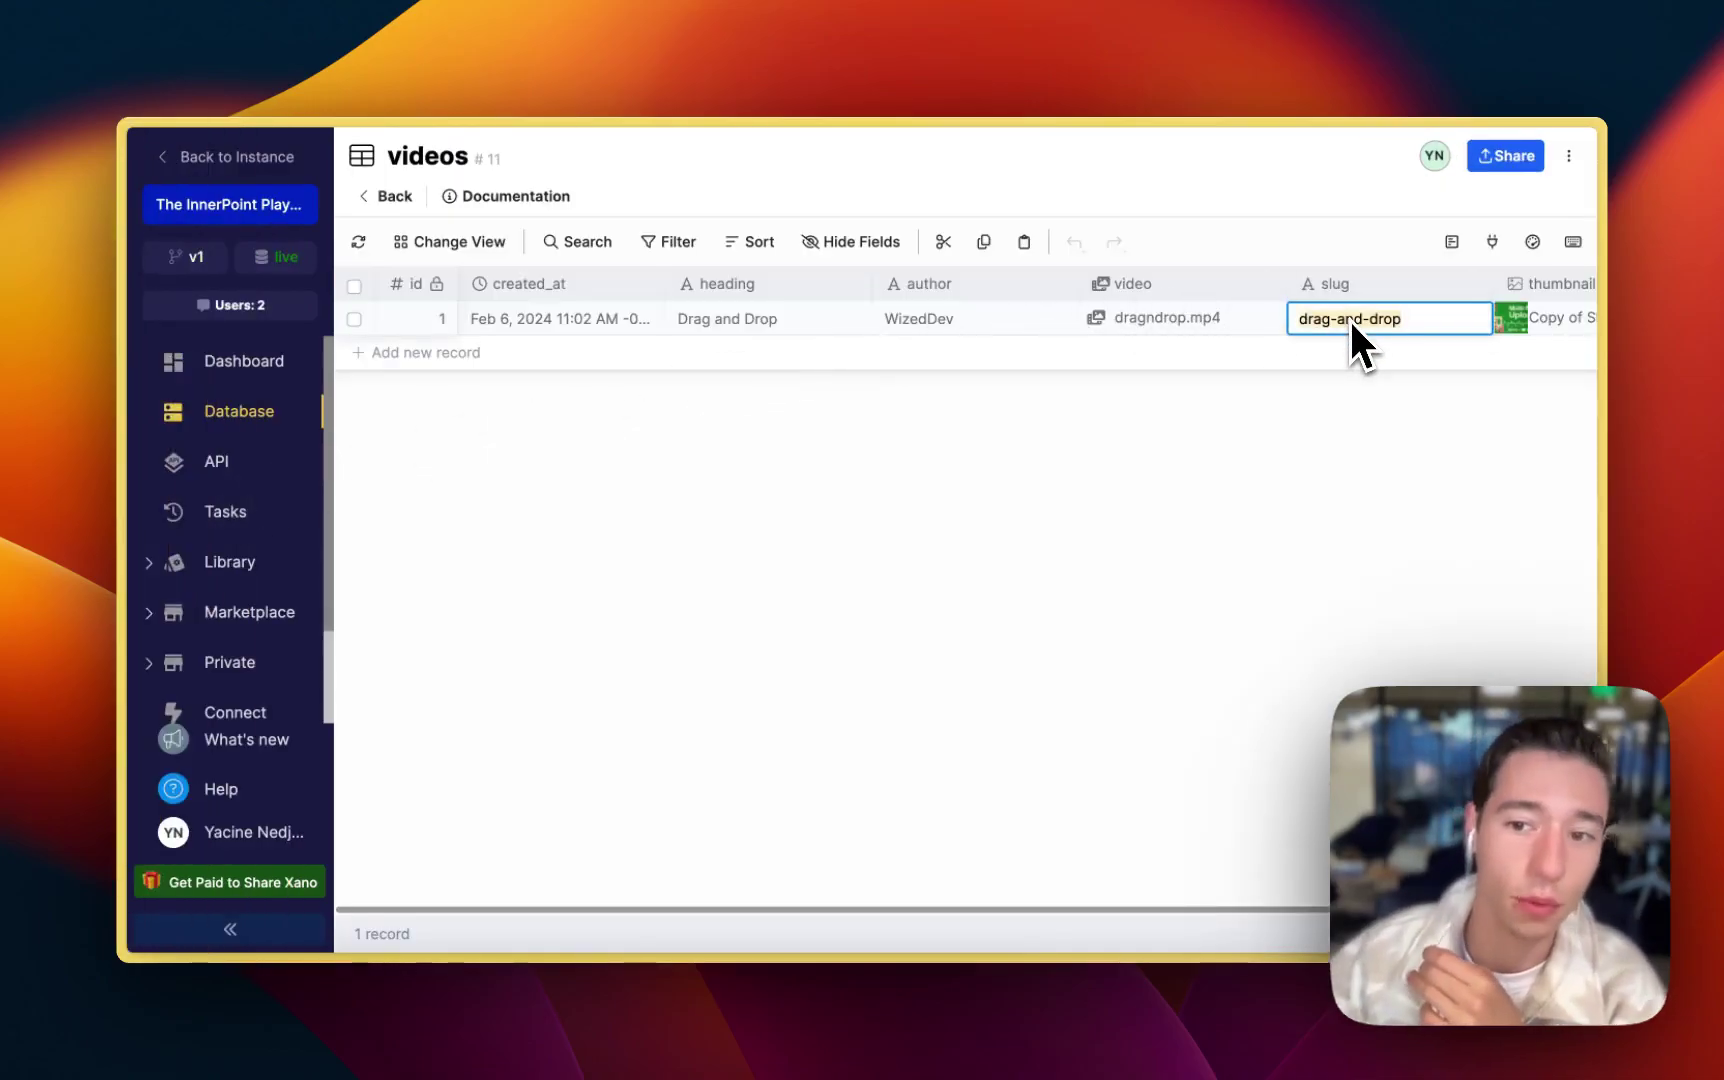
Step: Open the get_video endpoint in Xano, run it with the slug "drag-and-drop", and review the returned record
mouse_move(181, 434)
left_click(197, 540)
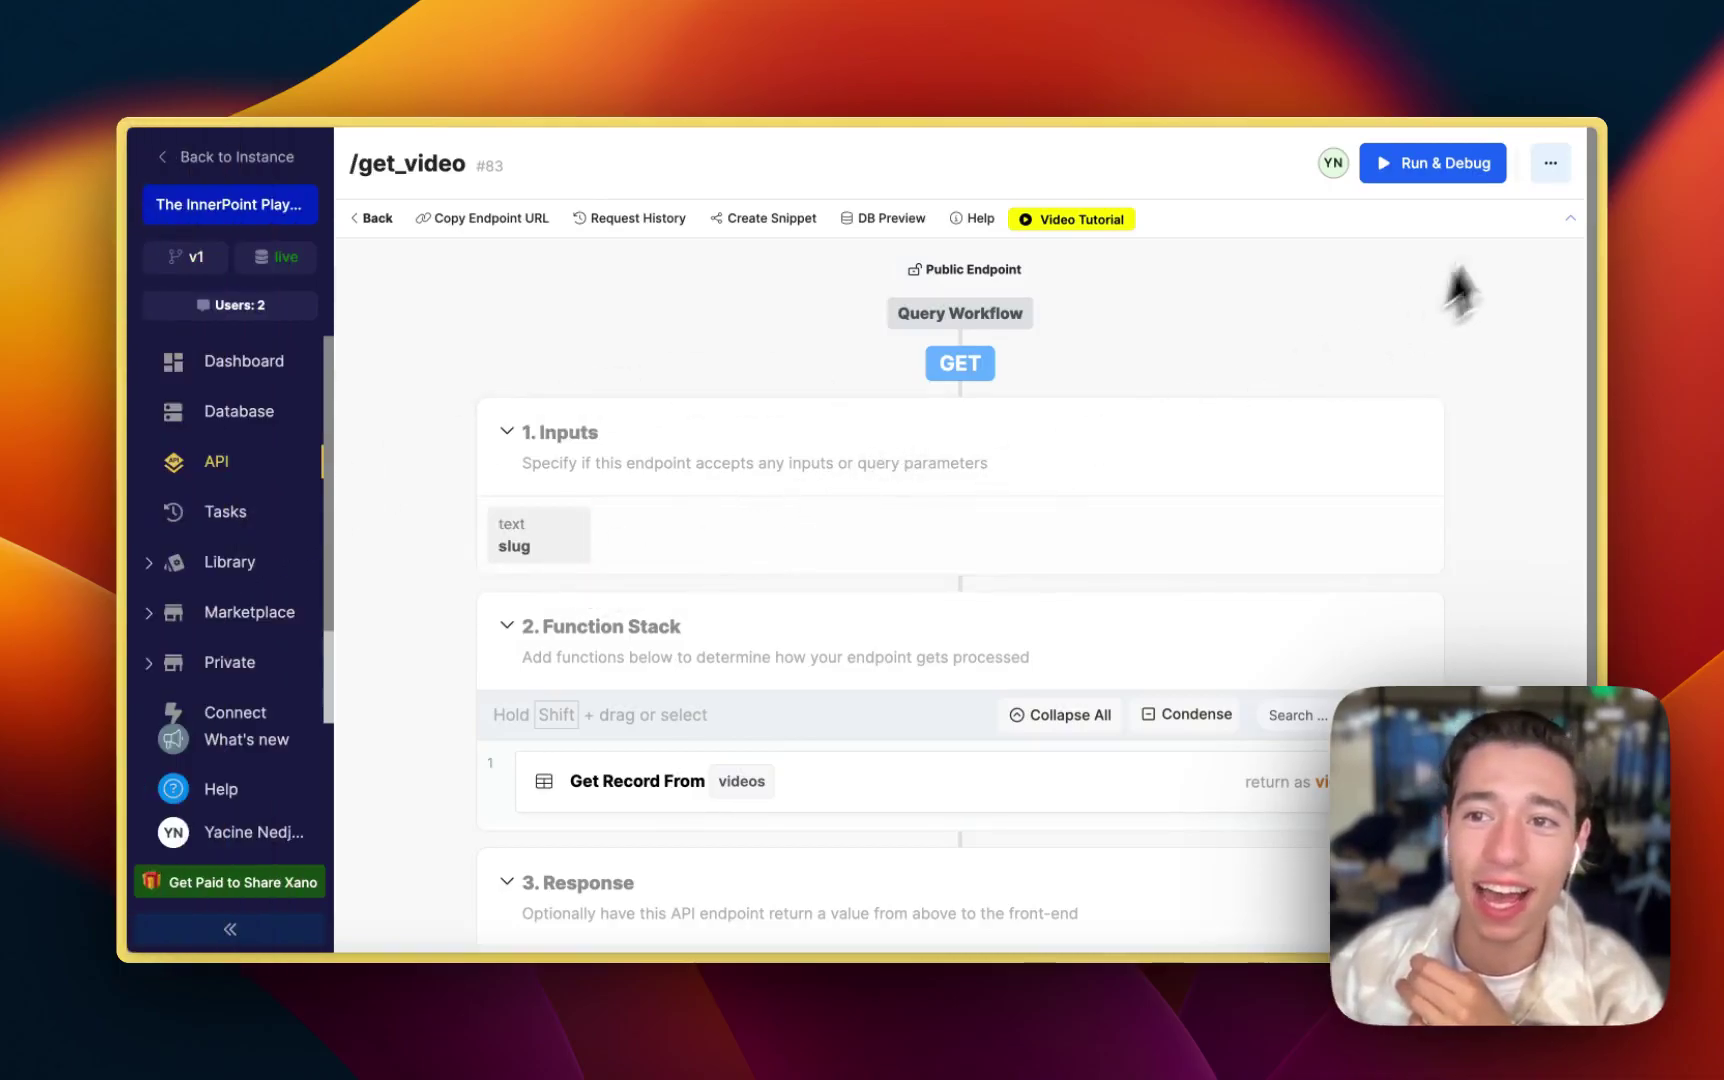
left_click(1460, 170)
left_click(1121, 466)
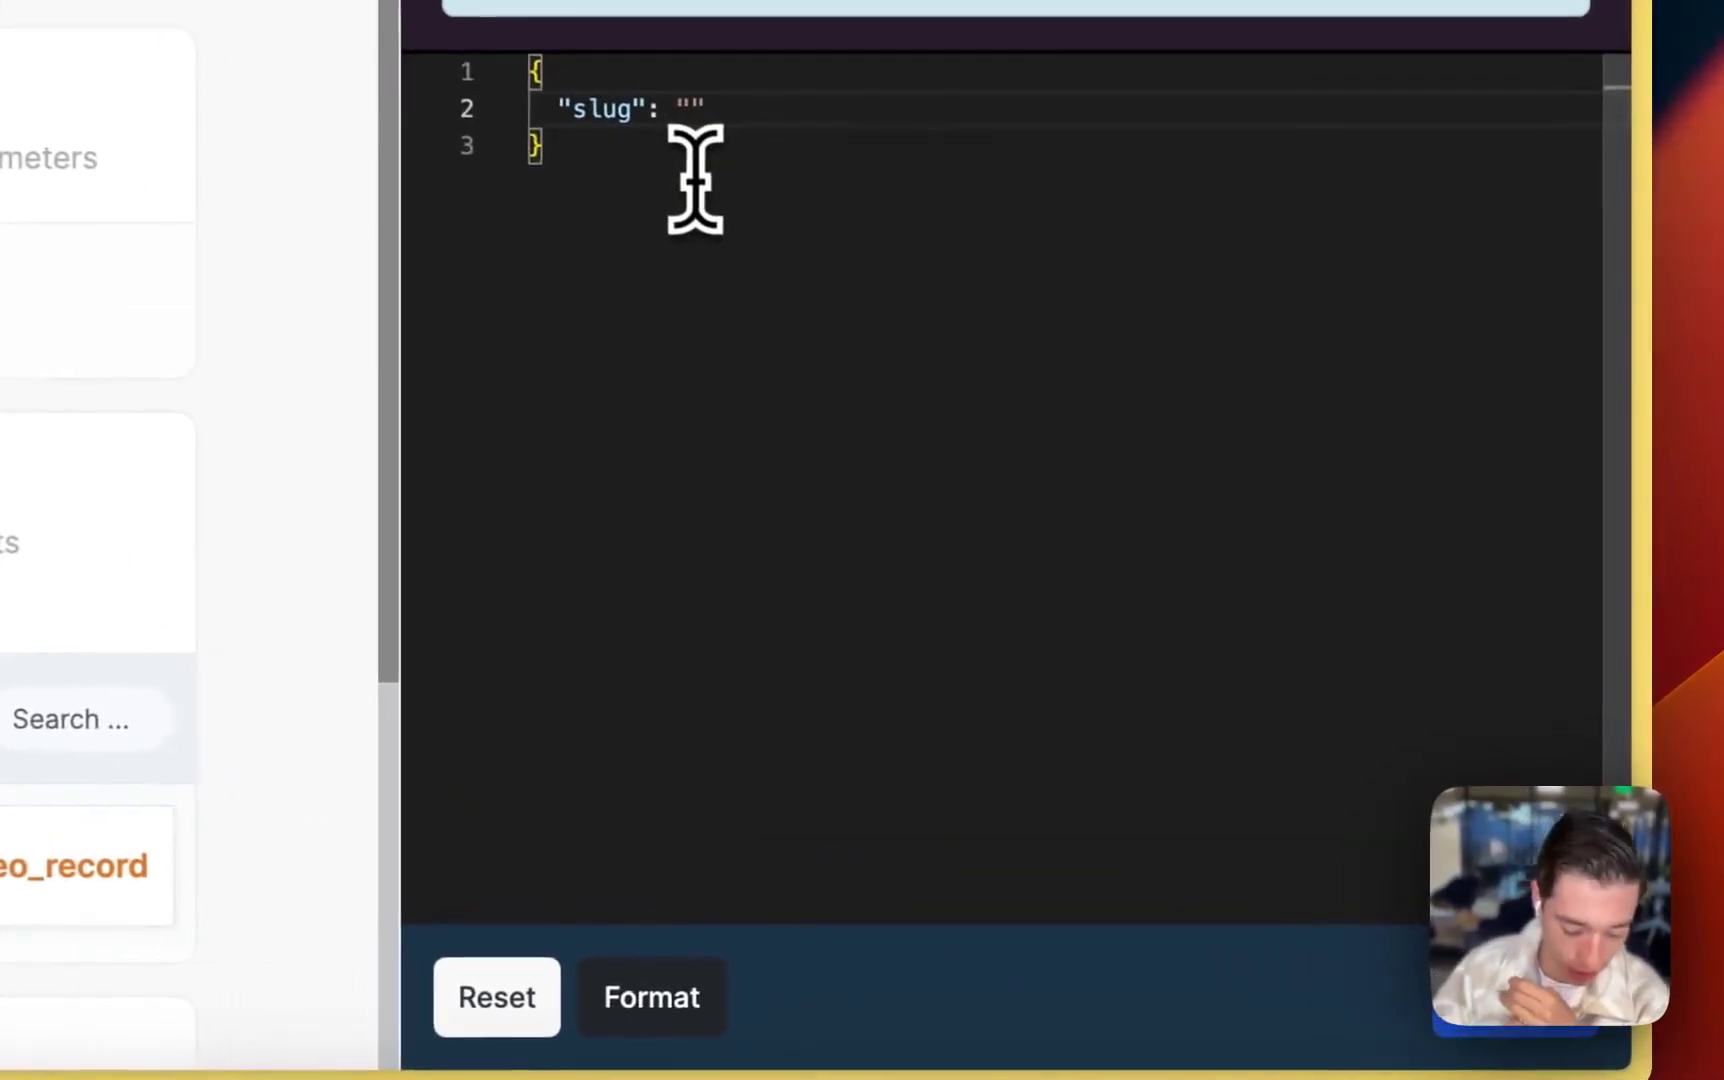
type("drag-and-drop")
left_click(1478, 1030)
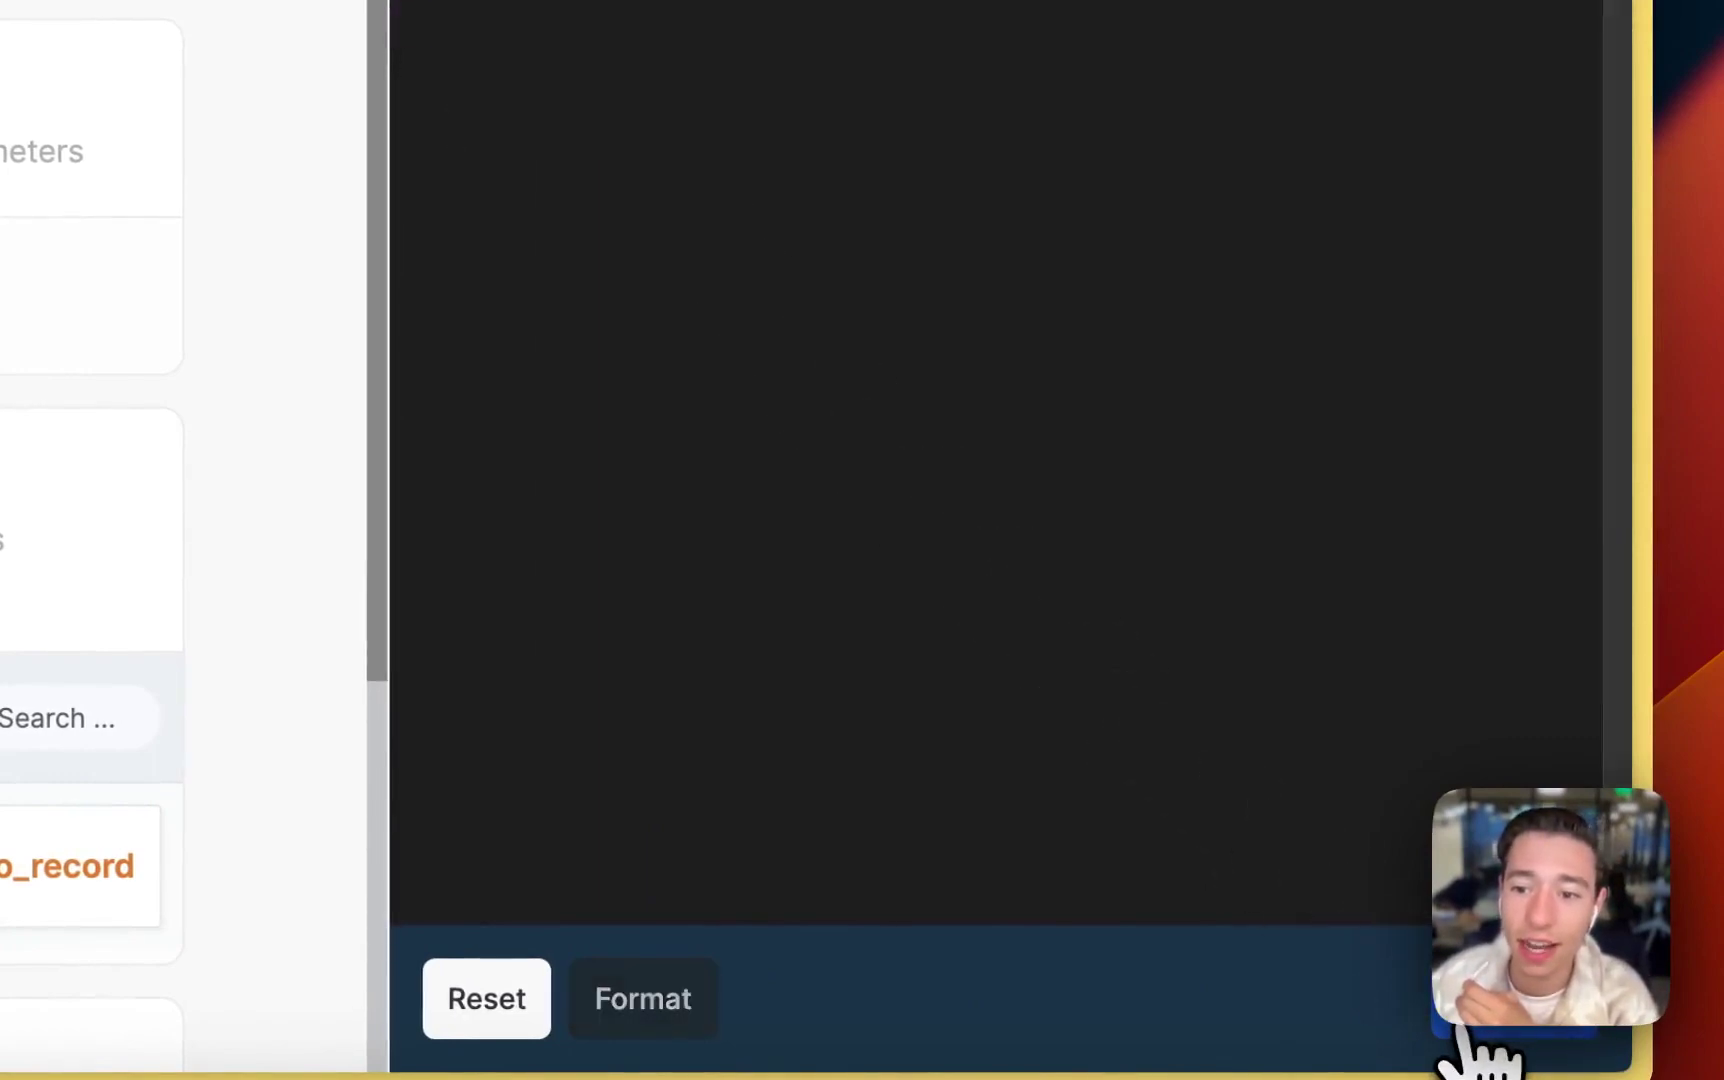
scroll(920, 330, "down", 10)
scroll(920, 330, "down", 5)
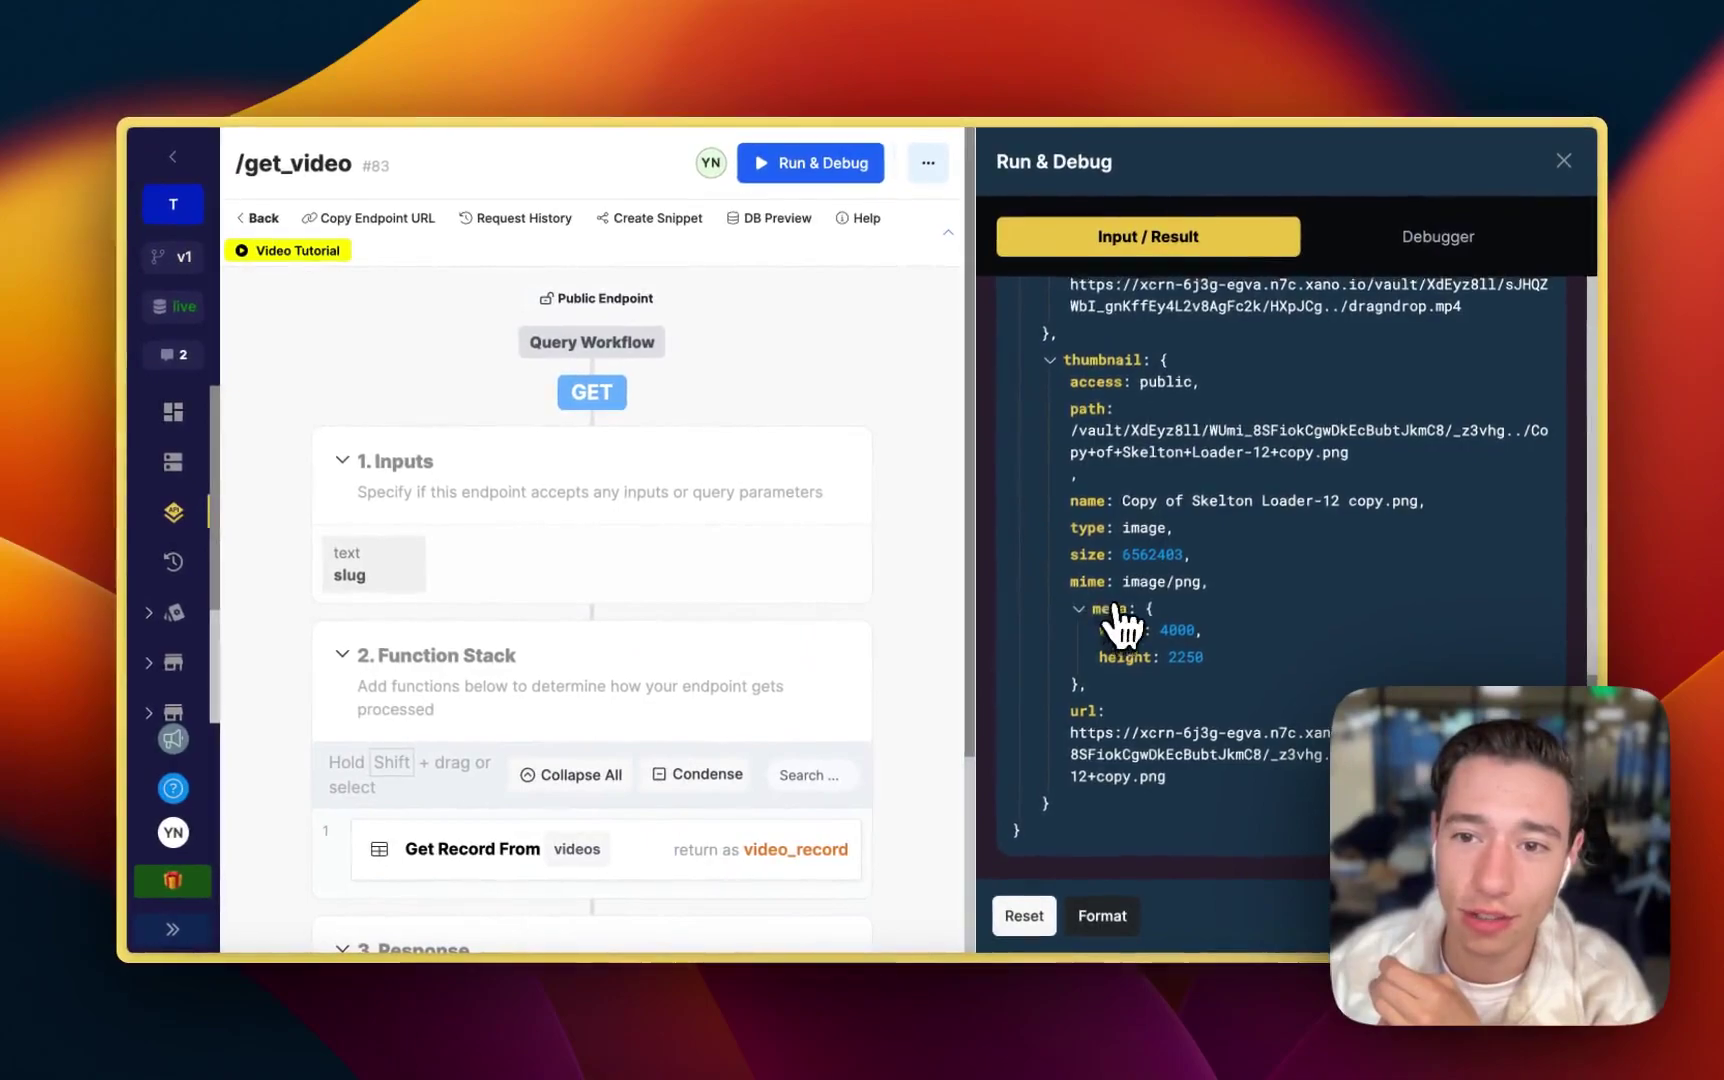
scroll(1127, 628, "up", 3)
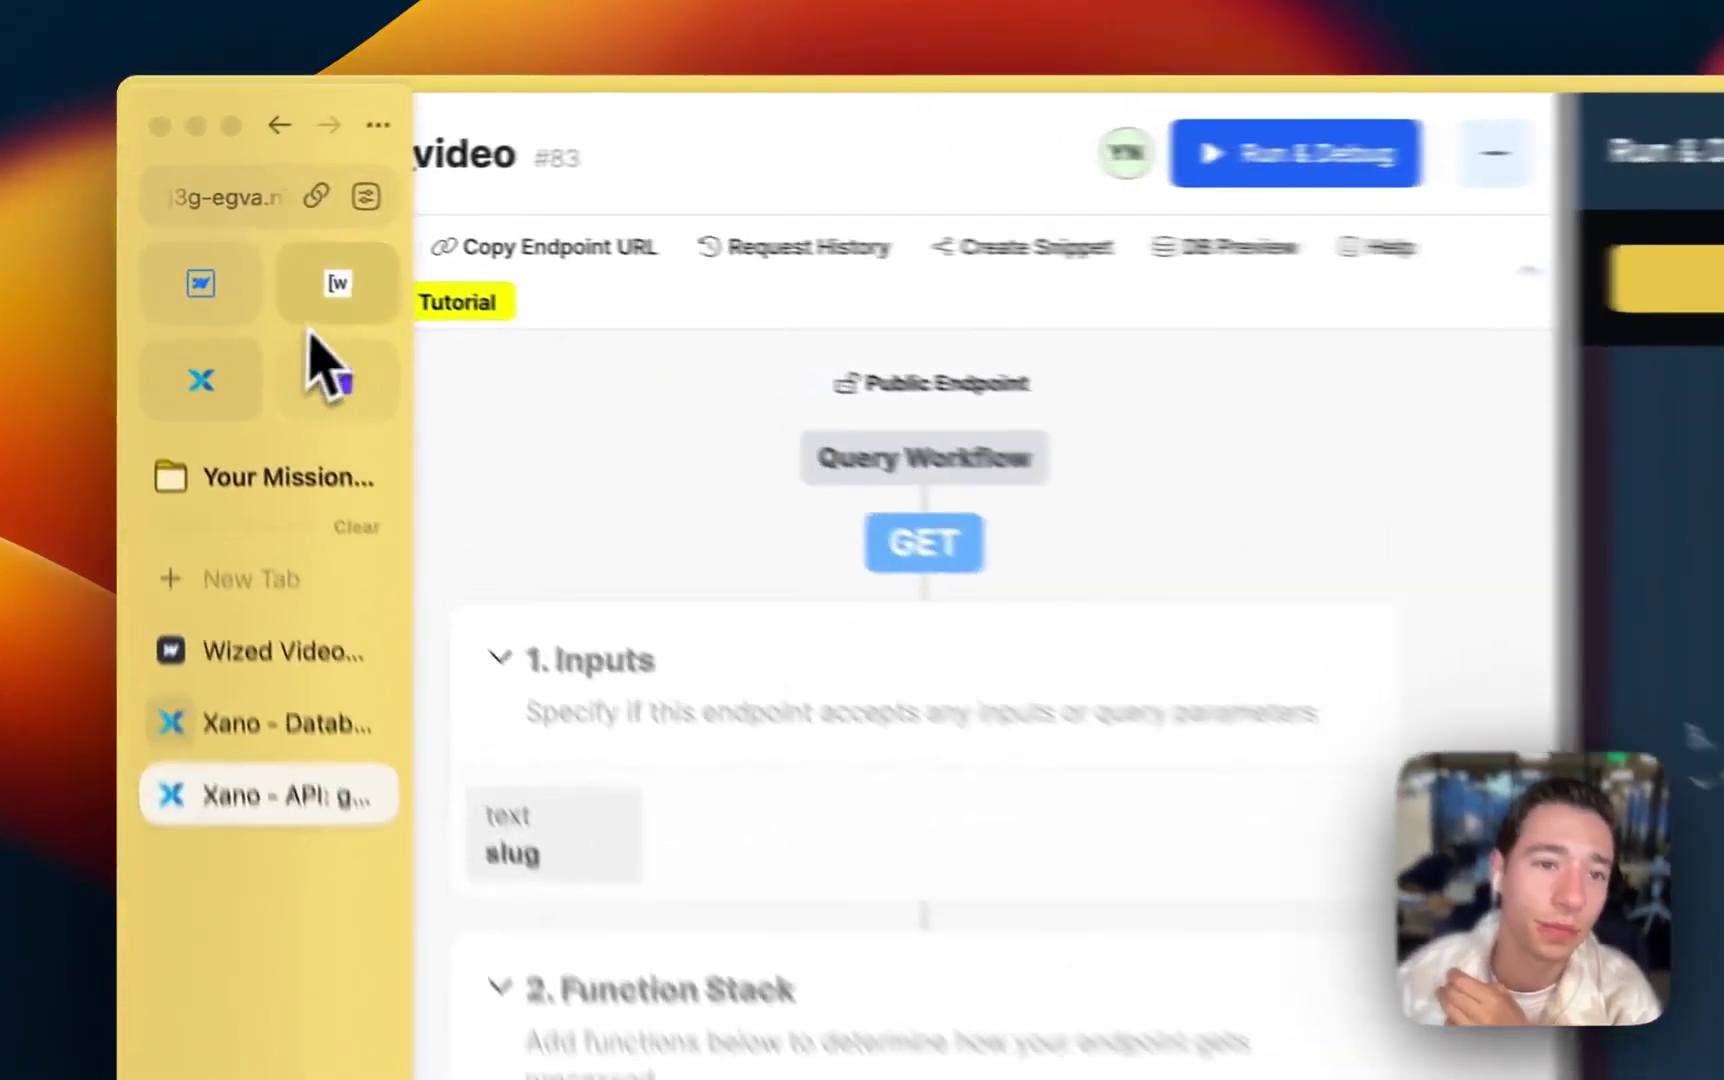
Step: Return to Wized, close the canvas settings, and expand the response of the get_video request for review
left_click(242, 186)
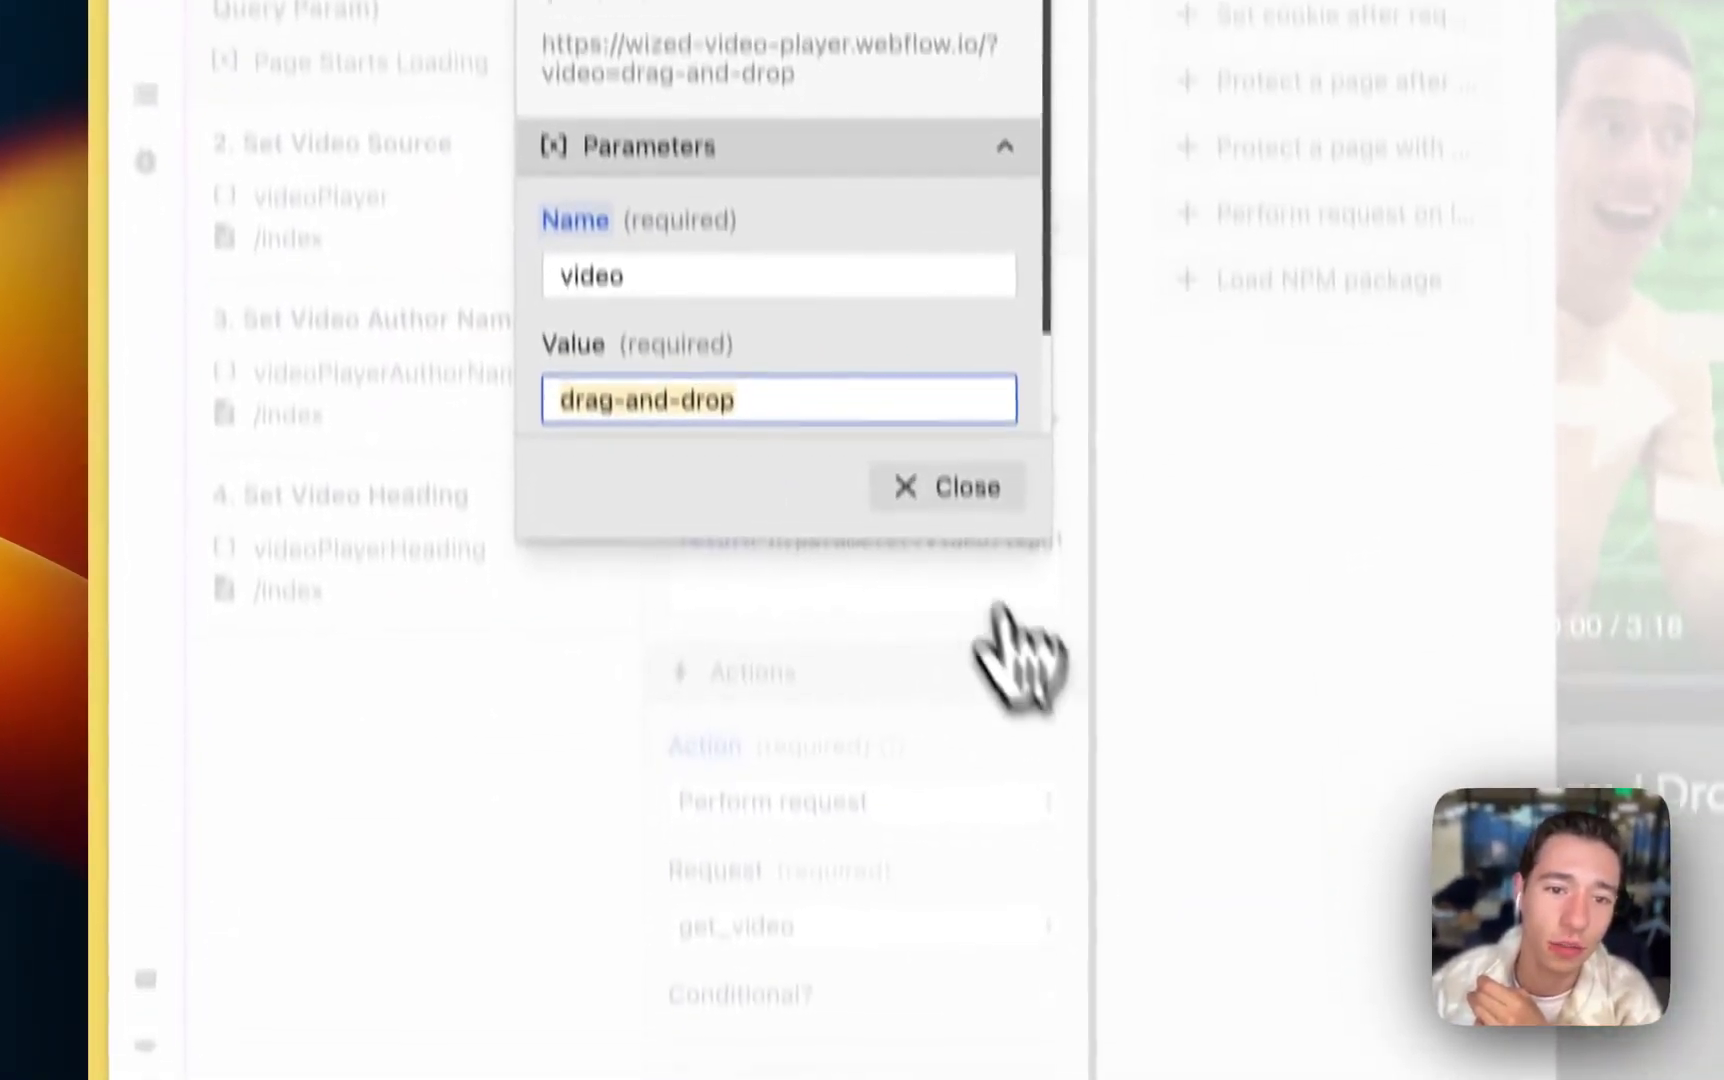
left_click(970, 938)
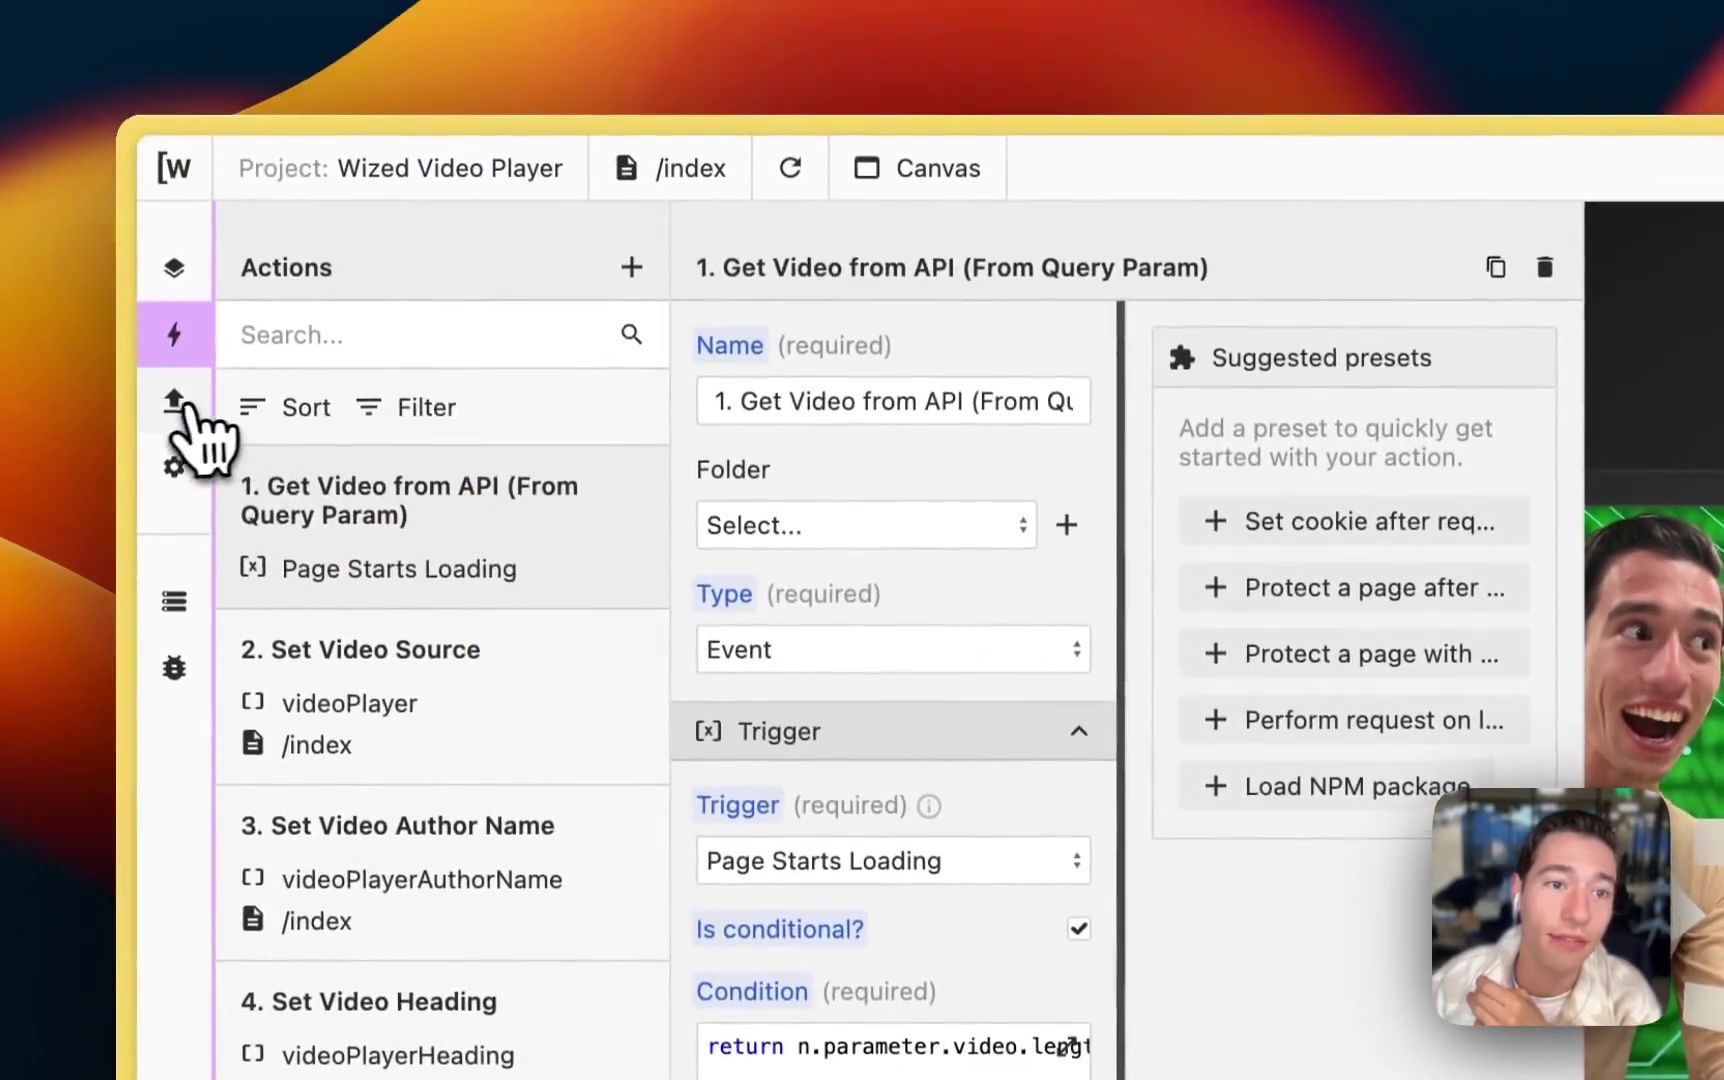
left_click(173, 380)
left_click(490, 512)
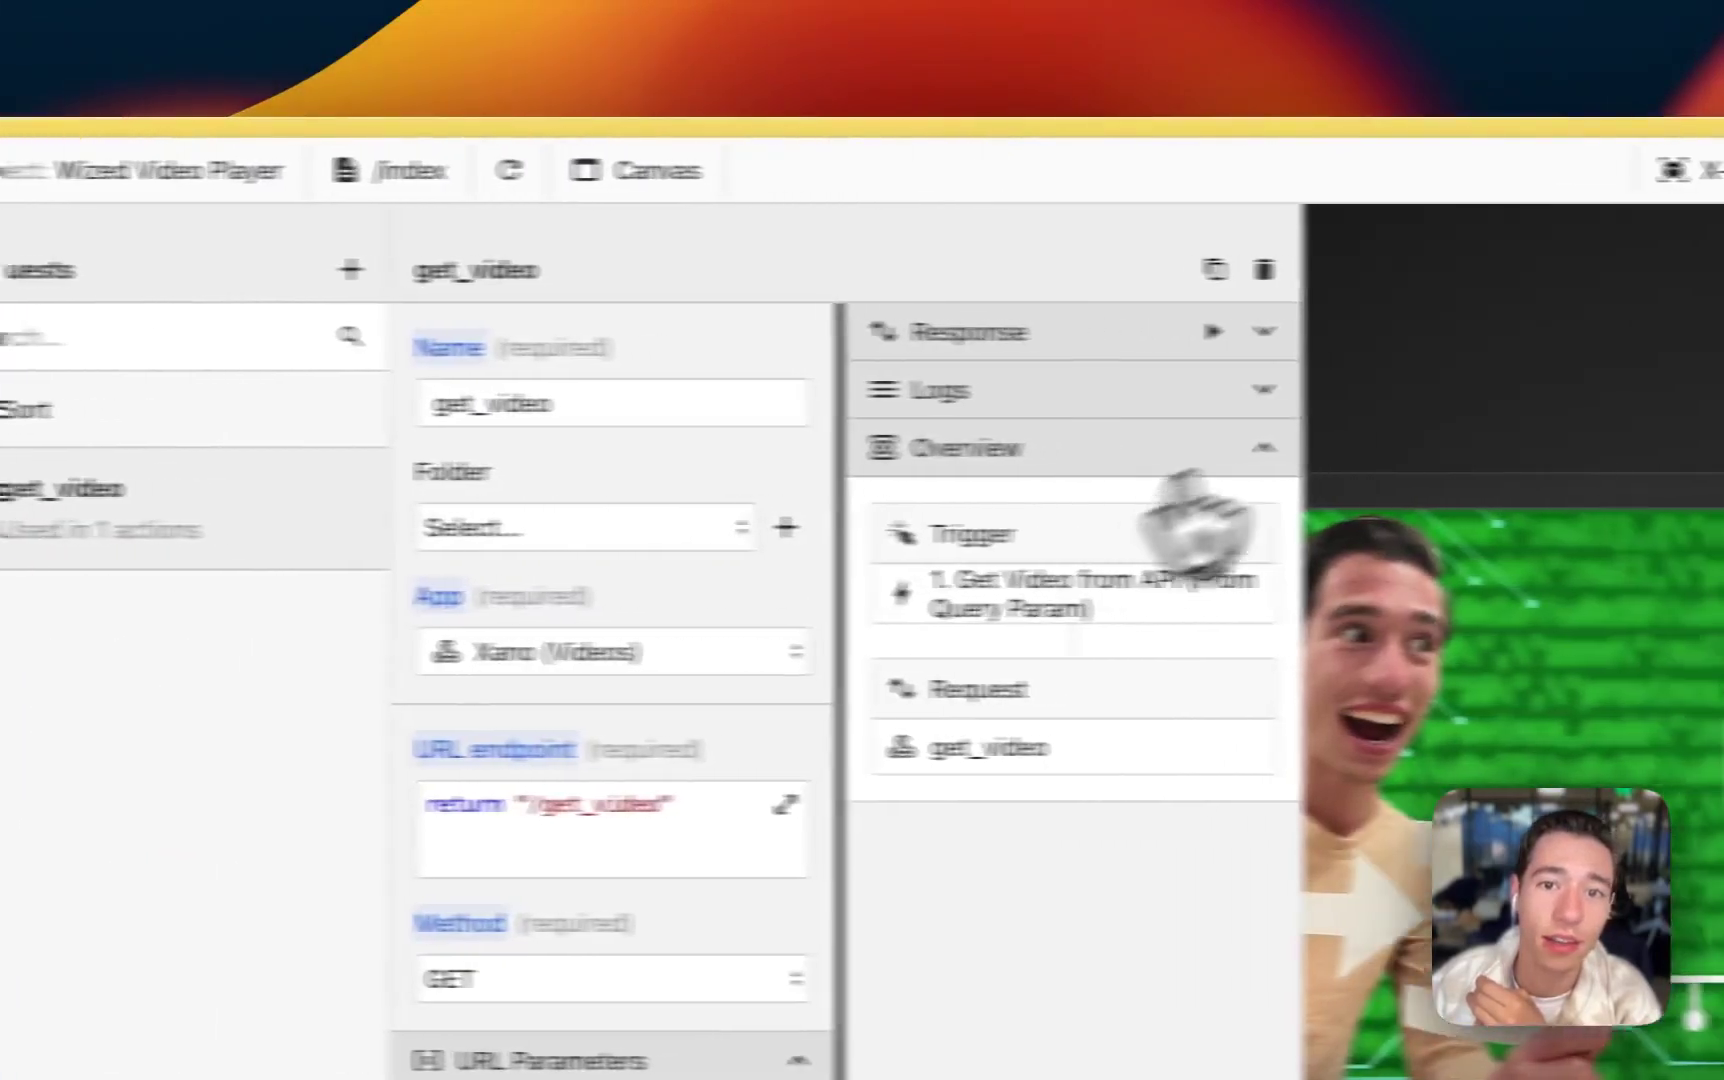
left_click(1264, 331)
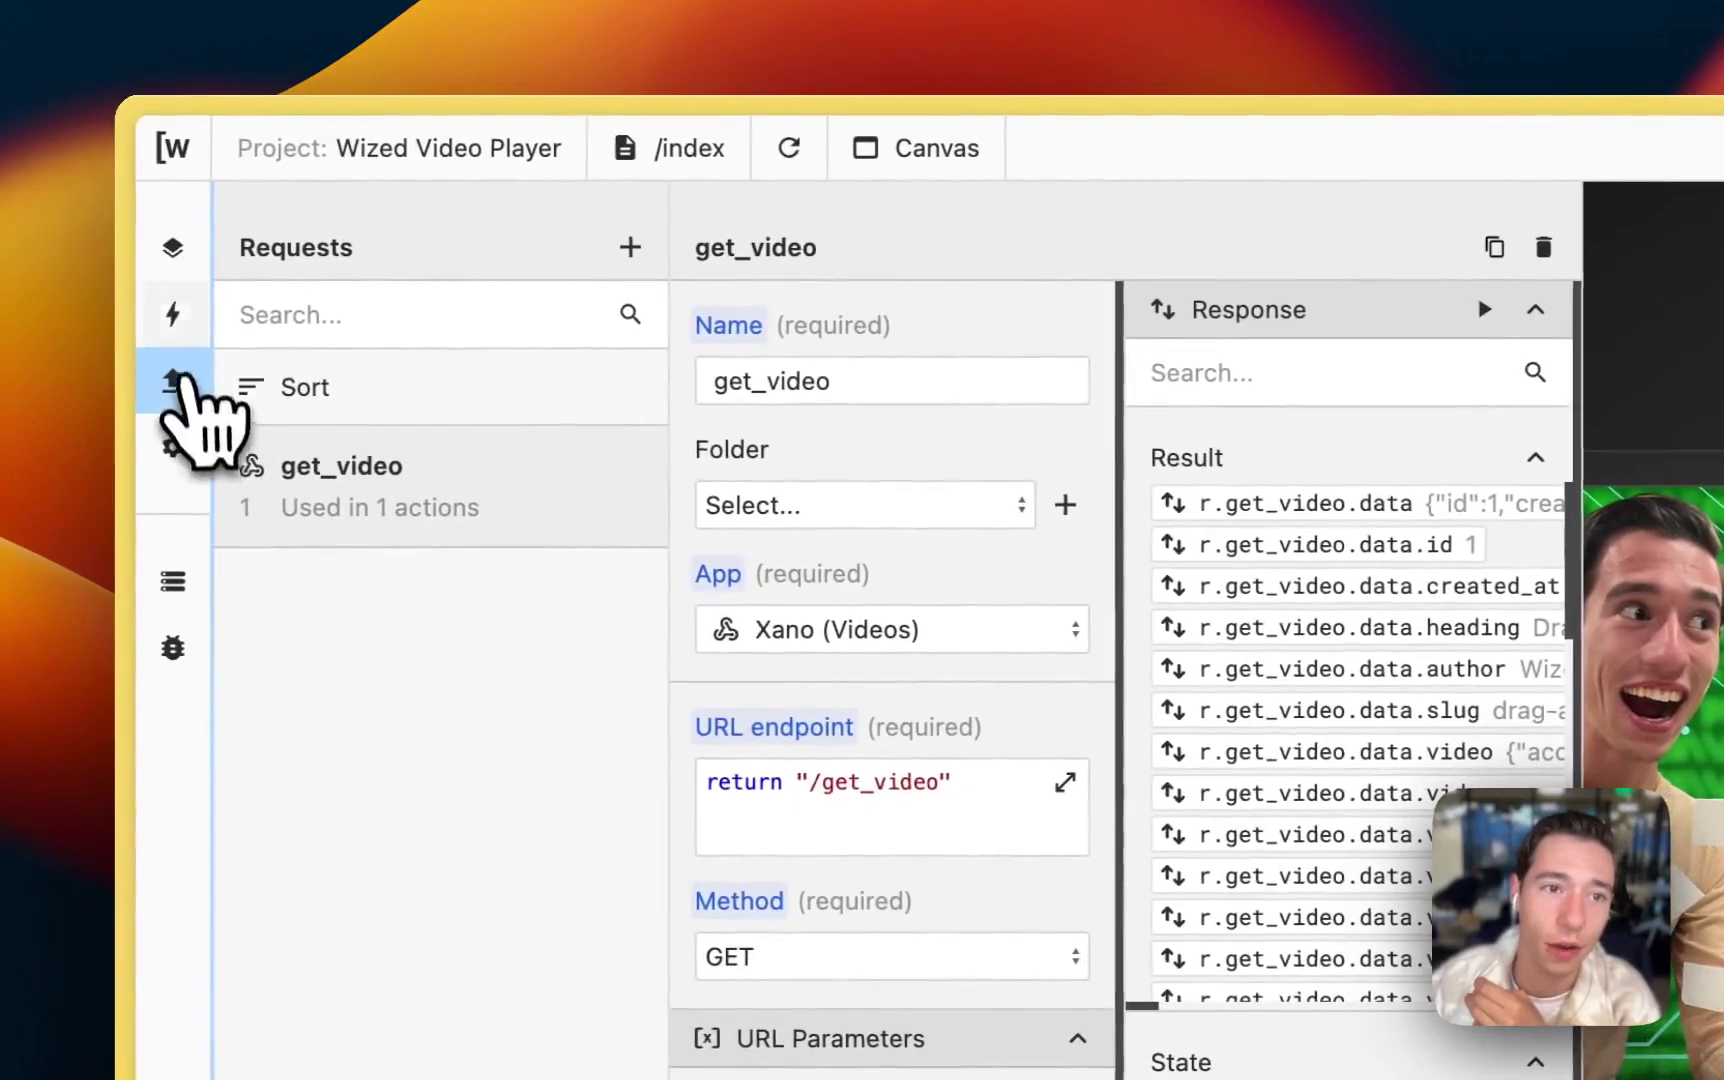
Step: Open the page-load condition of the Get Video from API action in the Function Editor, run it, and close the action
left_click(18, 320)
left_click(493, 508)
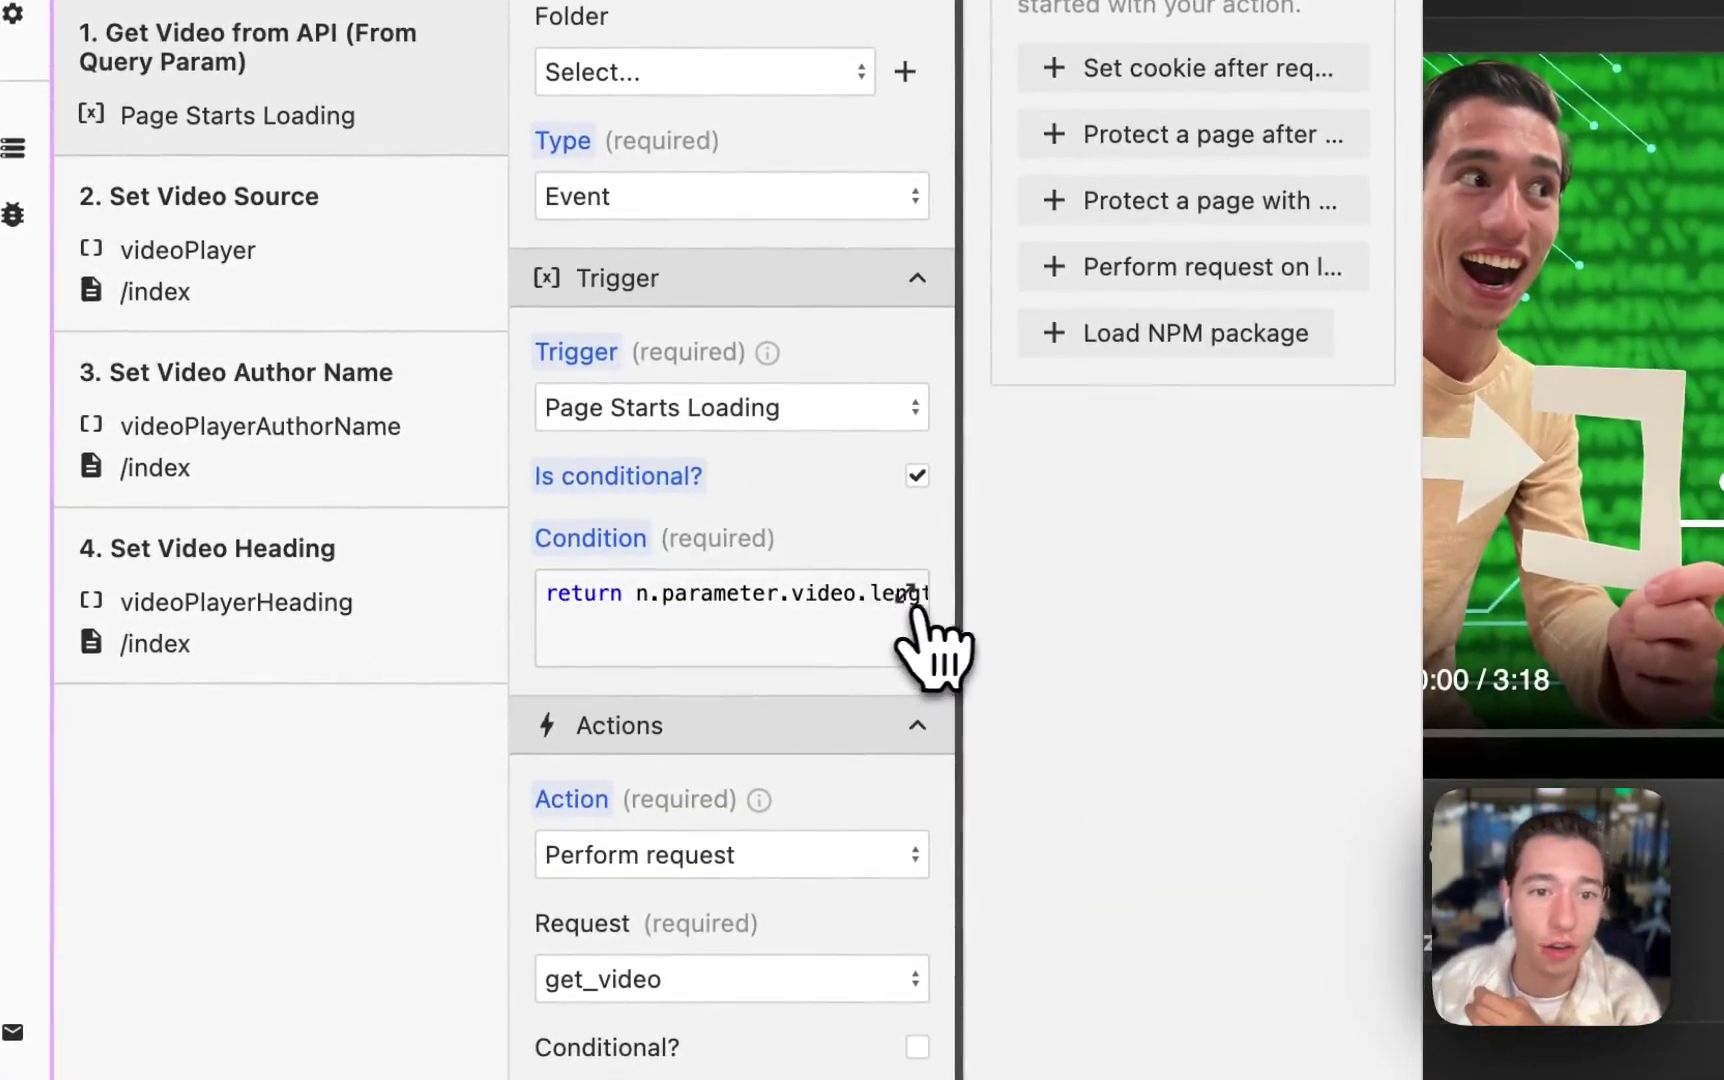
left_click(912, 601)
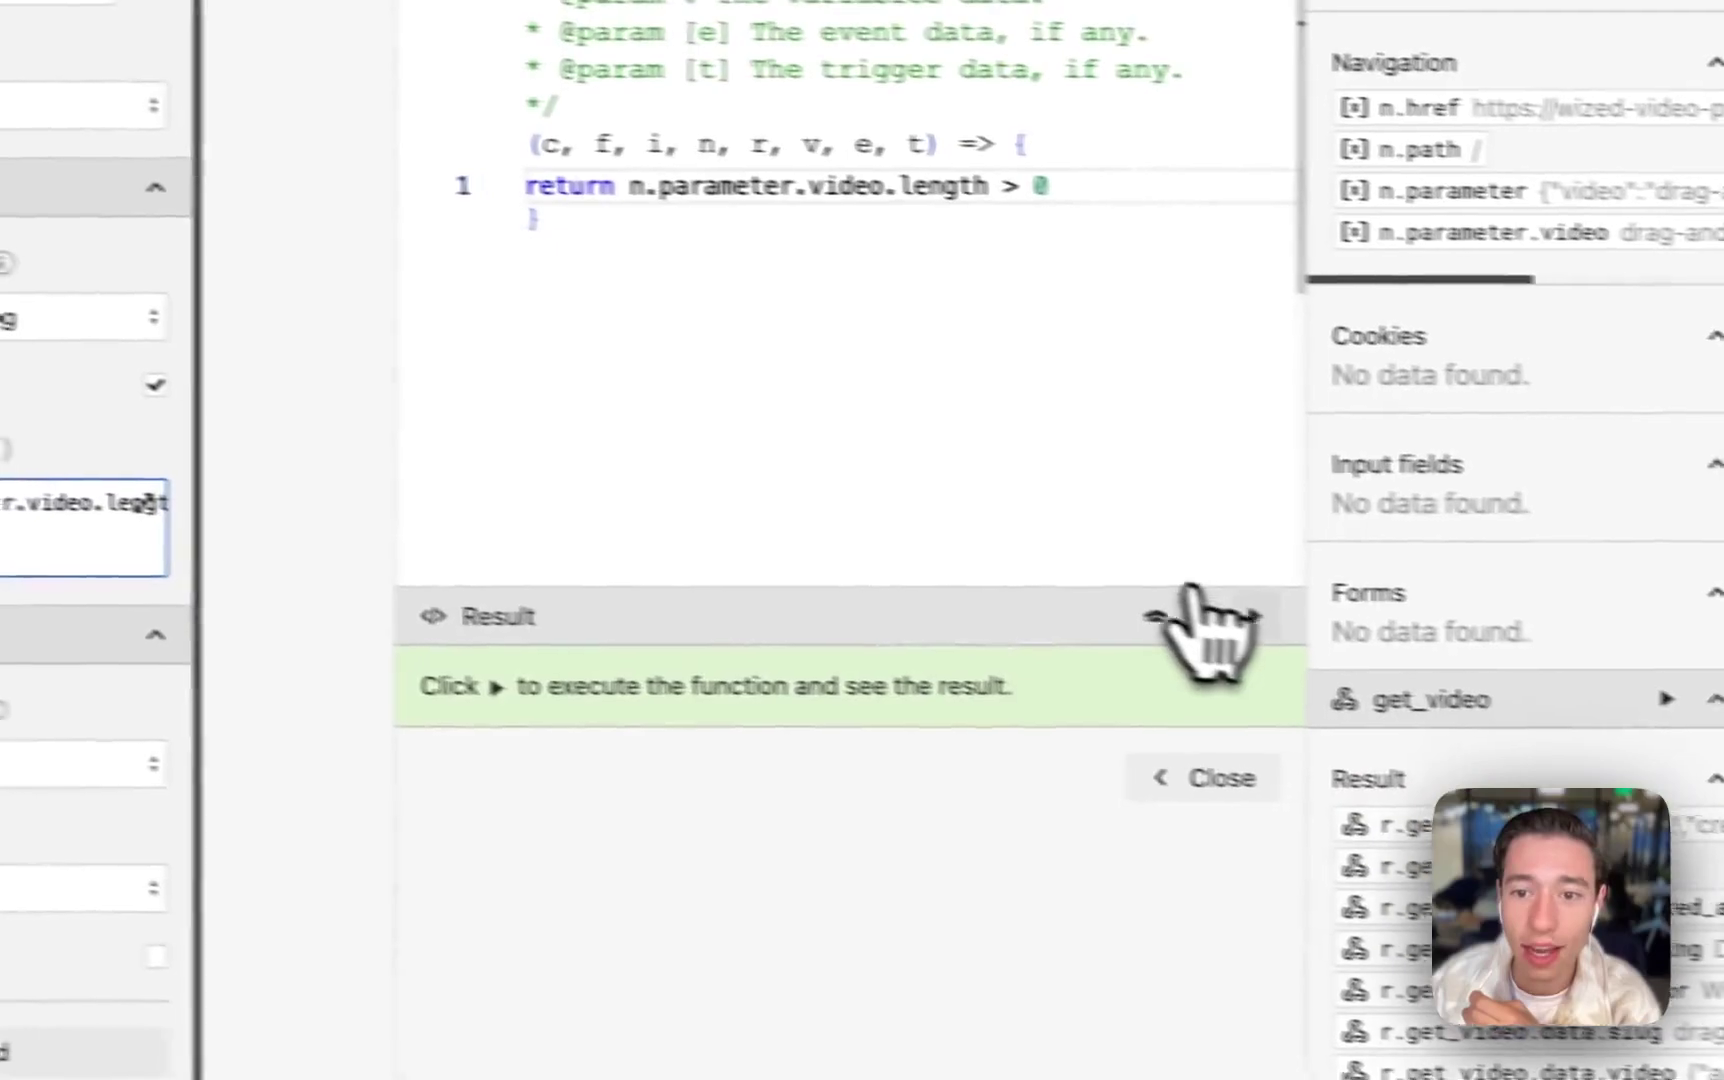
left_click(1253, 616)
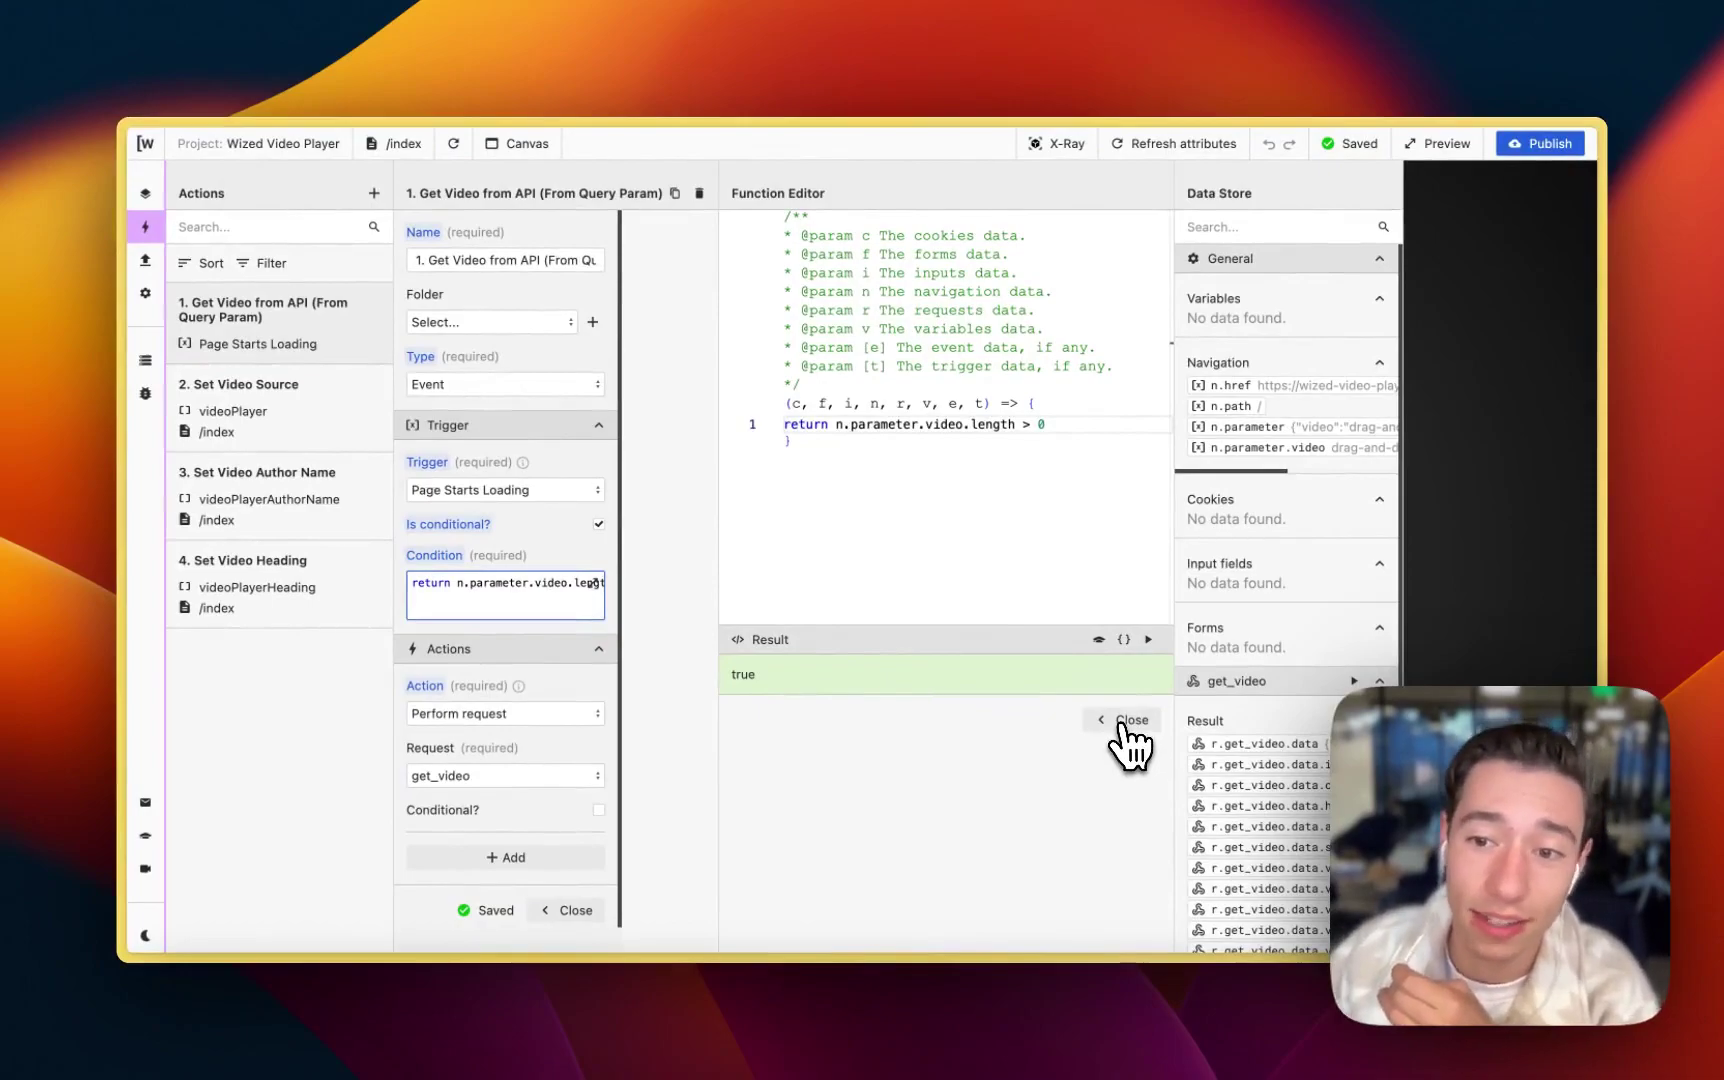
left_click(1122, 722)
scroll(454, 716, "down", 2)
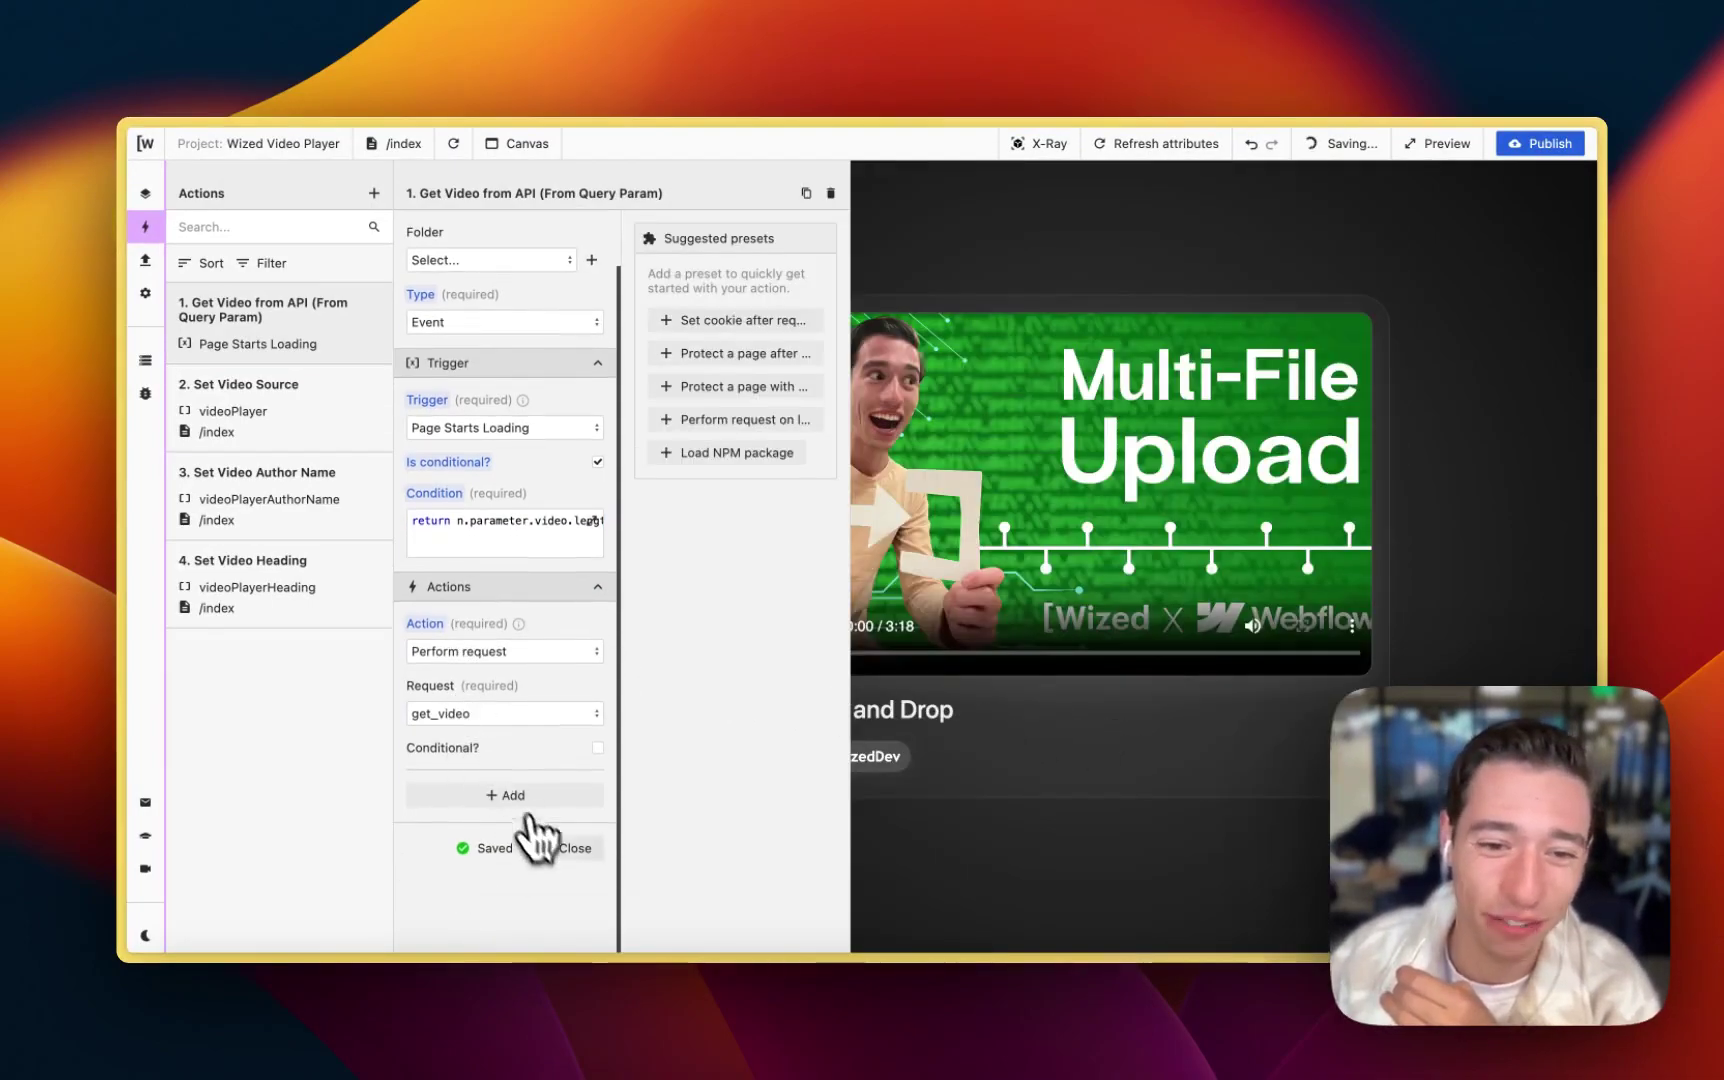
key("Escape")
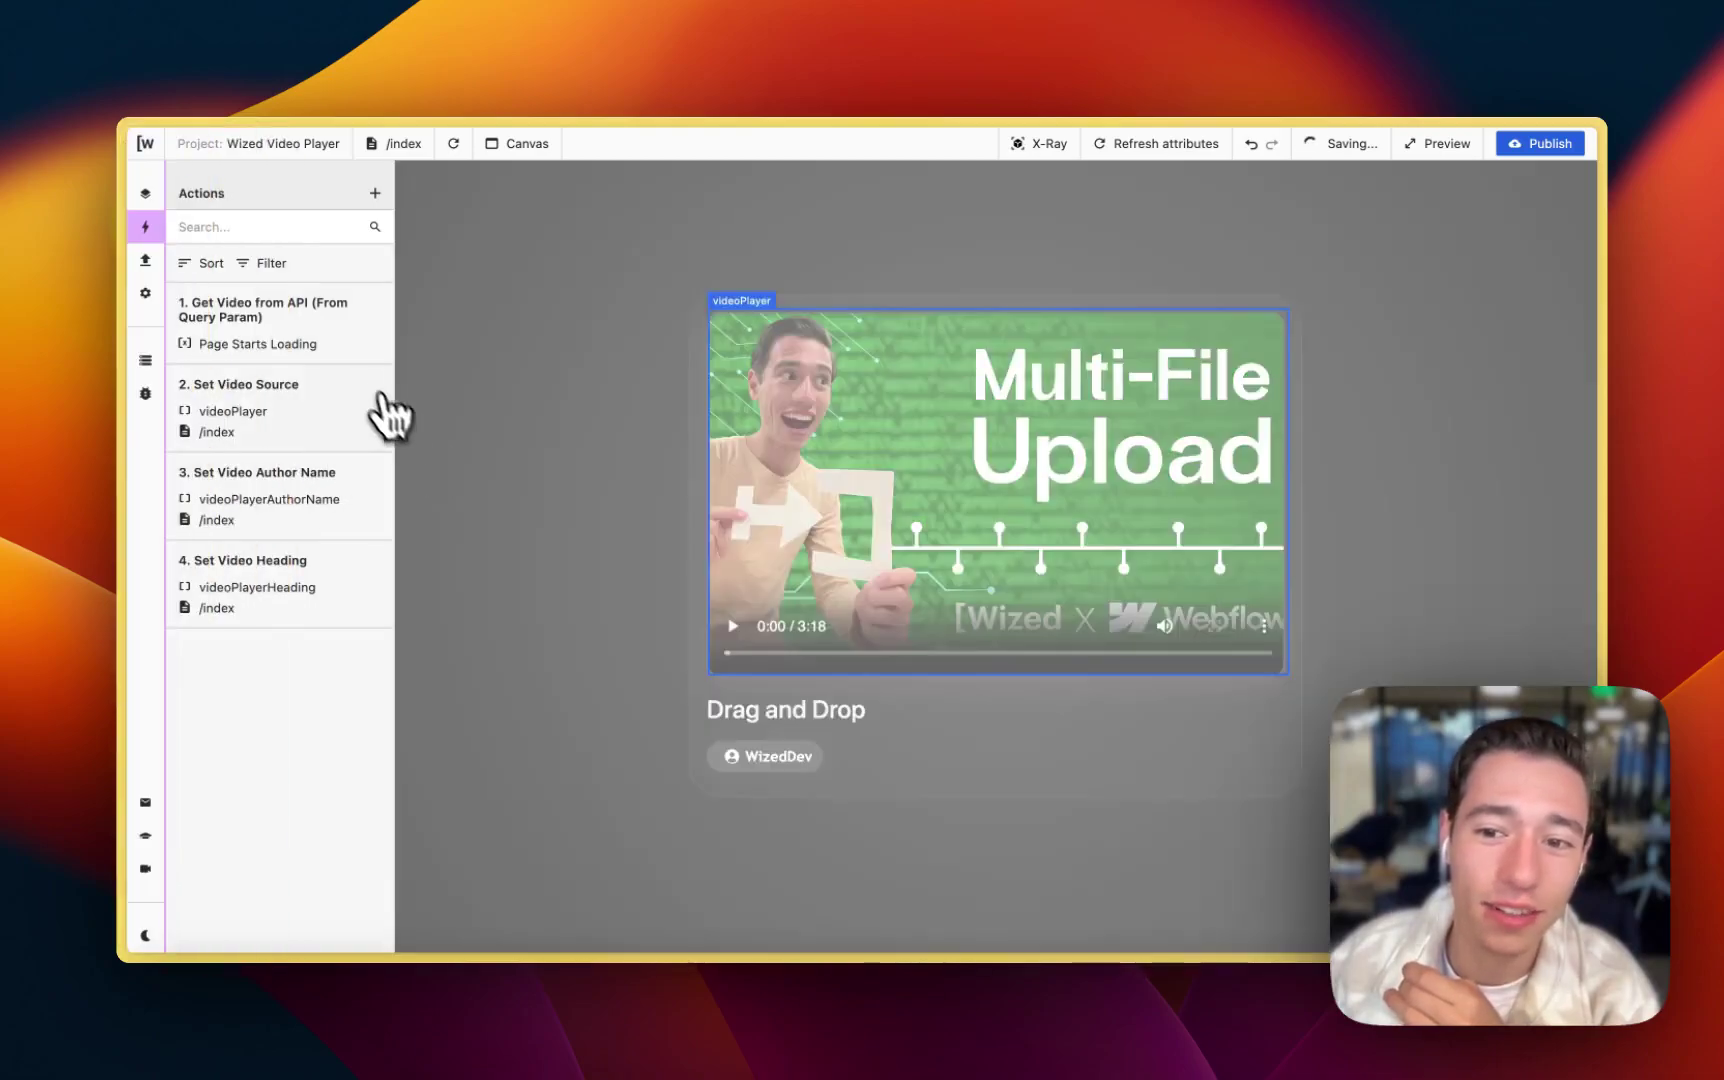
Step: Open the Set Video Source action and examine its Set HTML attribute setting and src key for the videoPlayer element
left_click(346, 420)
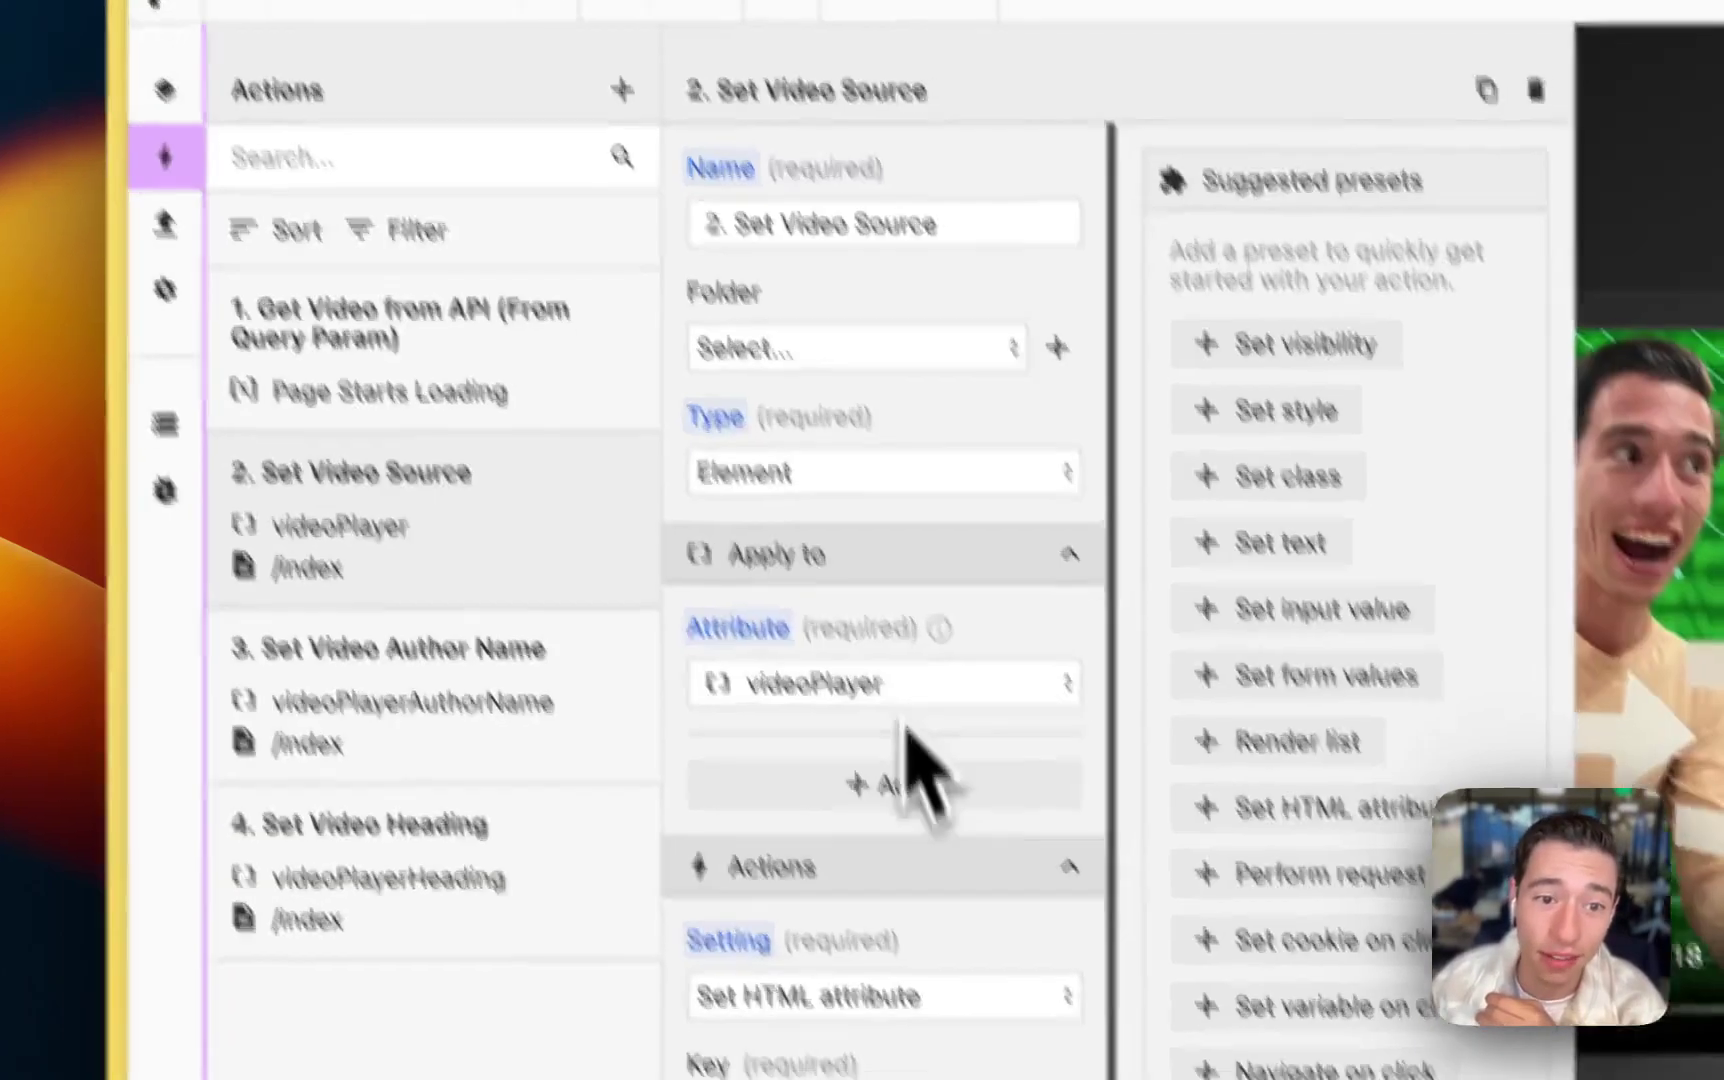
scroll(665, 677, "down", 2)
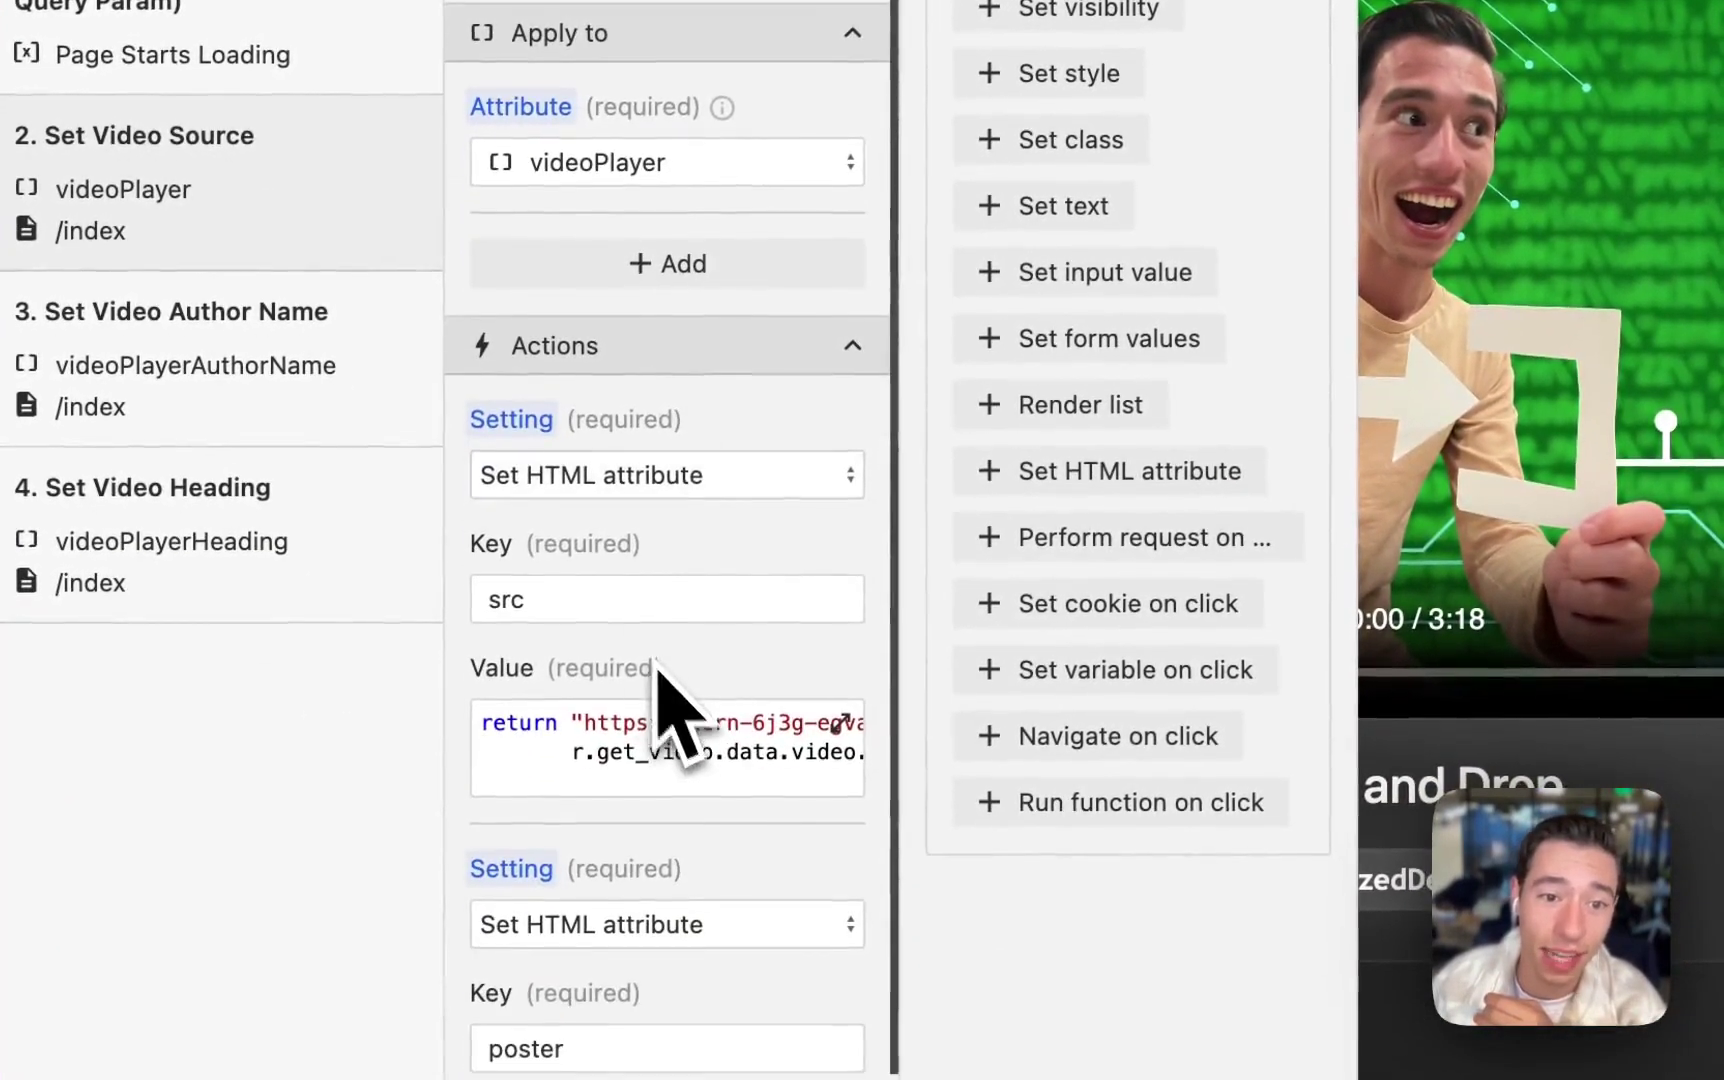
left_click(703, 480)
left_click(770, 460)
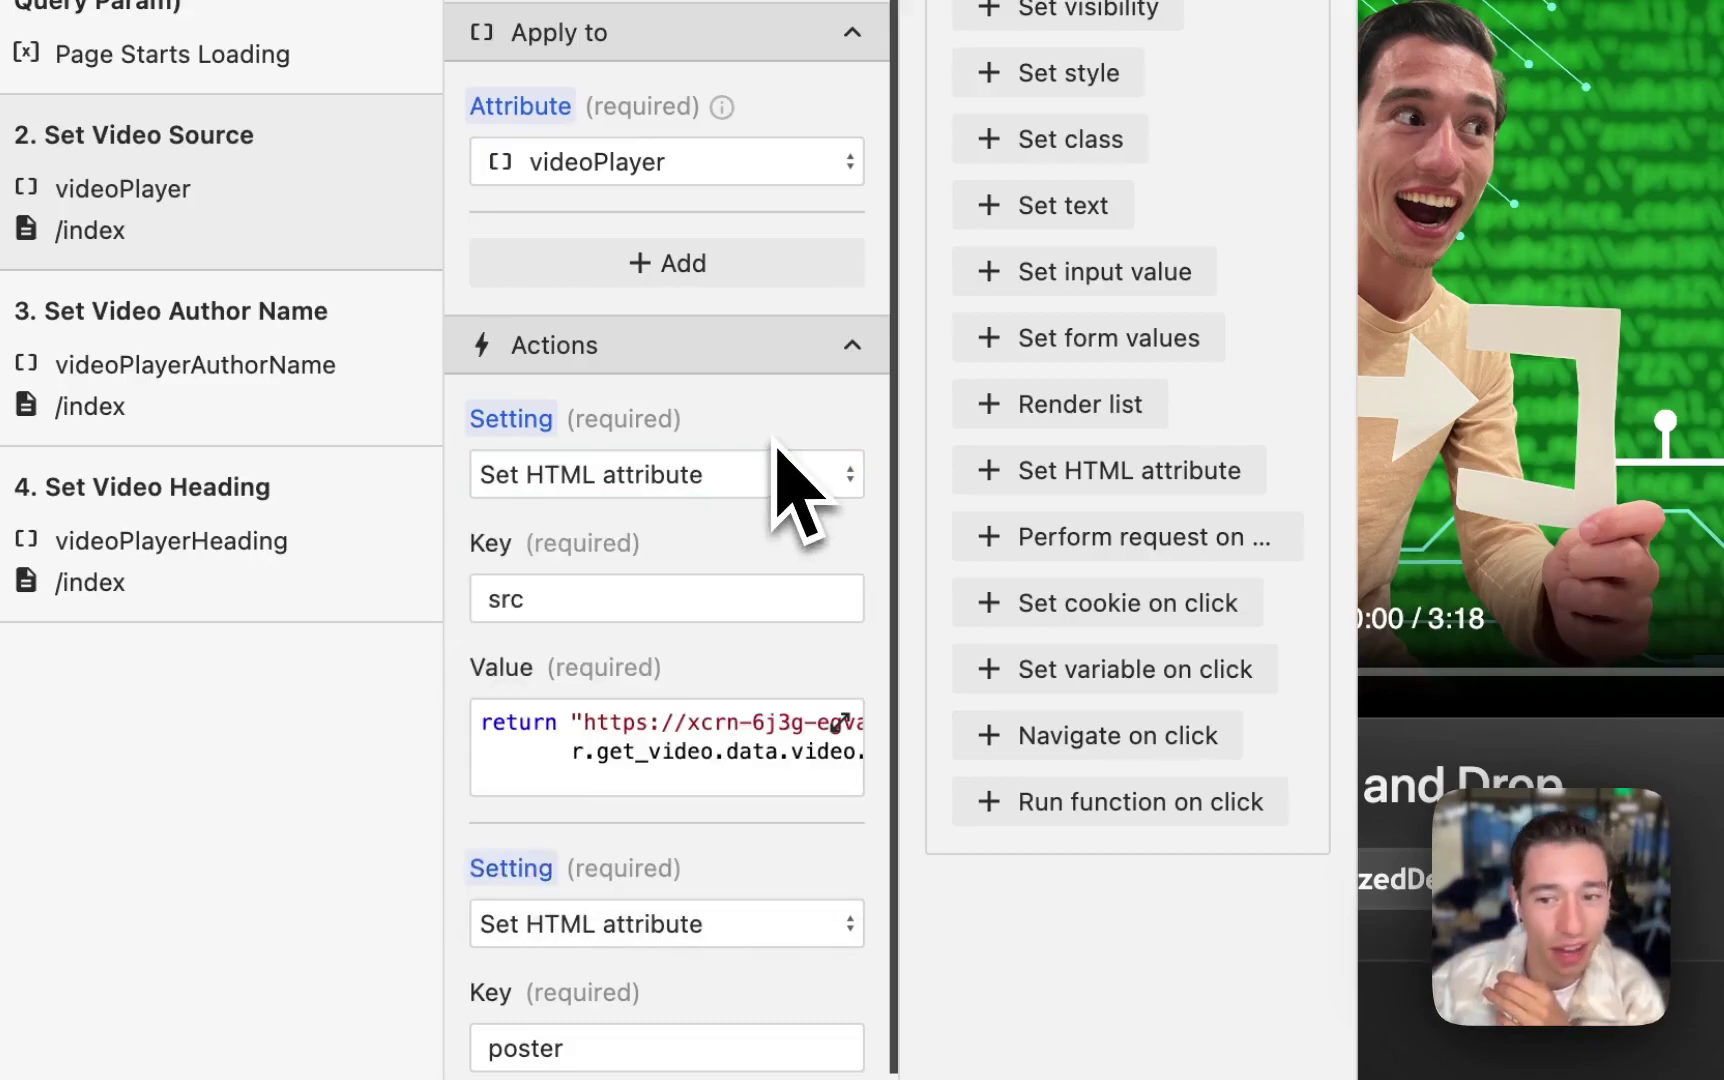
left_click(646, 598)
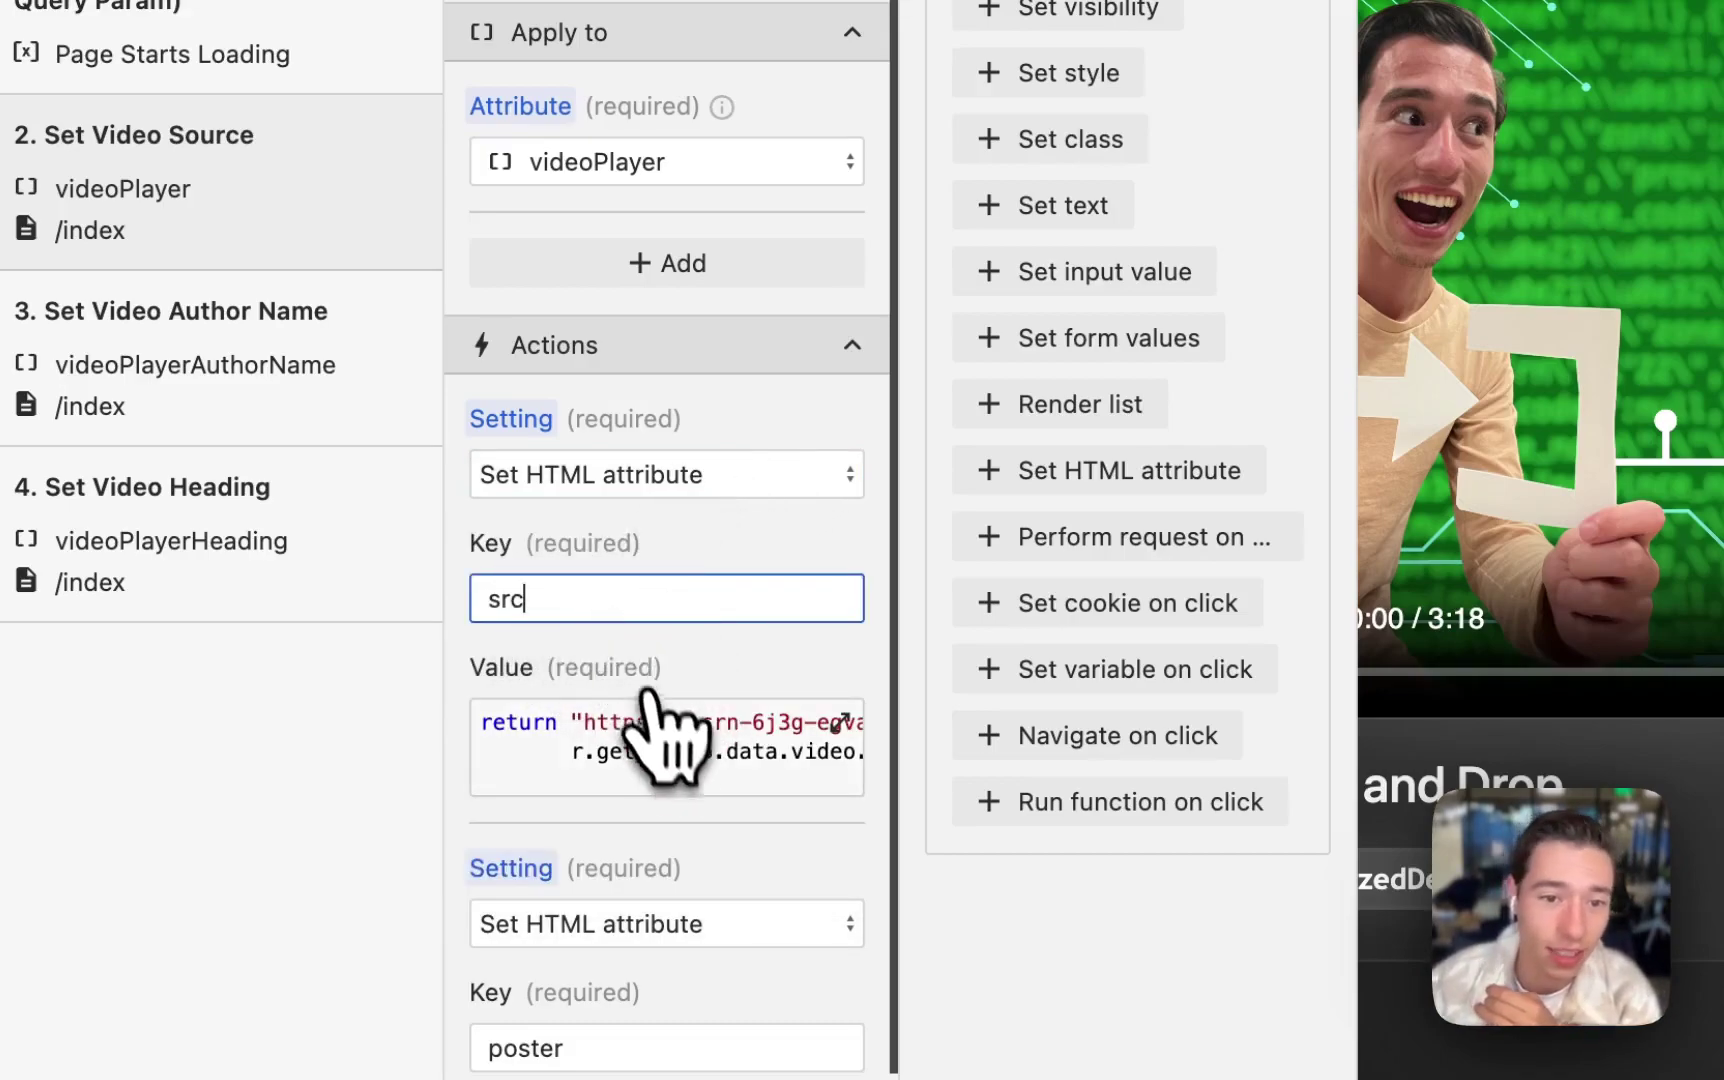
Step: Open the src value of Set Video Source in the Function Editor, run it, examine the Xano base URL plus r.get_video.data.video.path, and close it
left_click(663, 735)
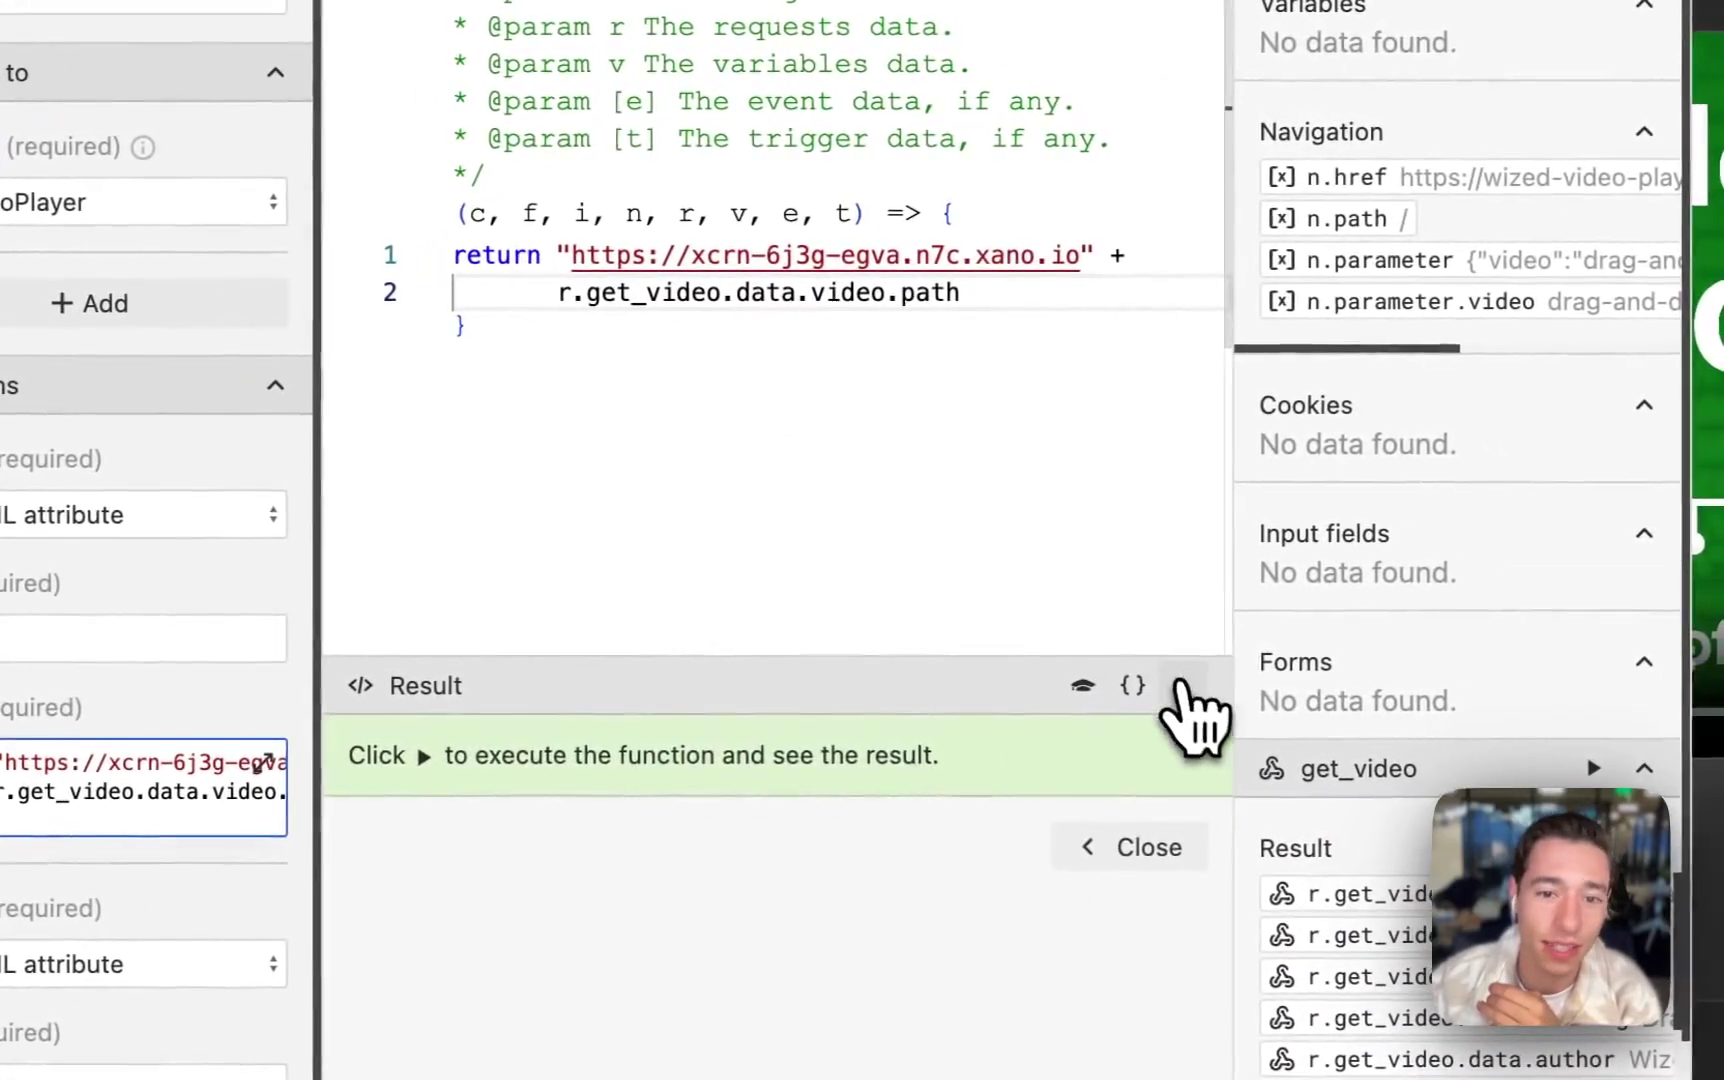
left_click(1182, 685)
left_click_drag(558, 256, 1149, 268)
left_click(1085, 325)
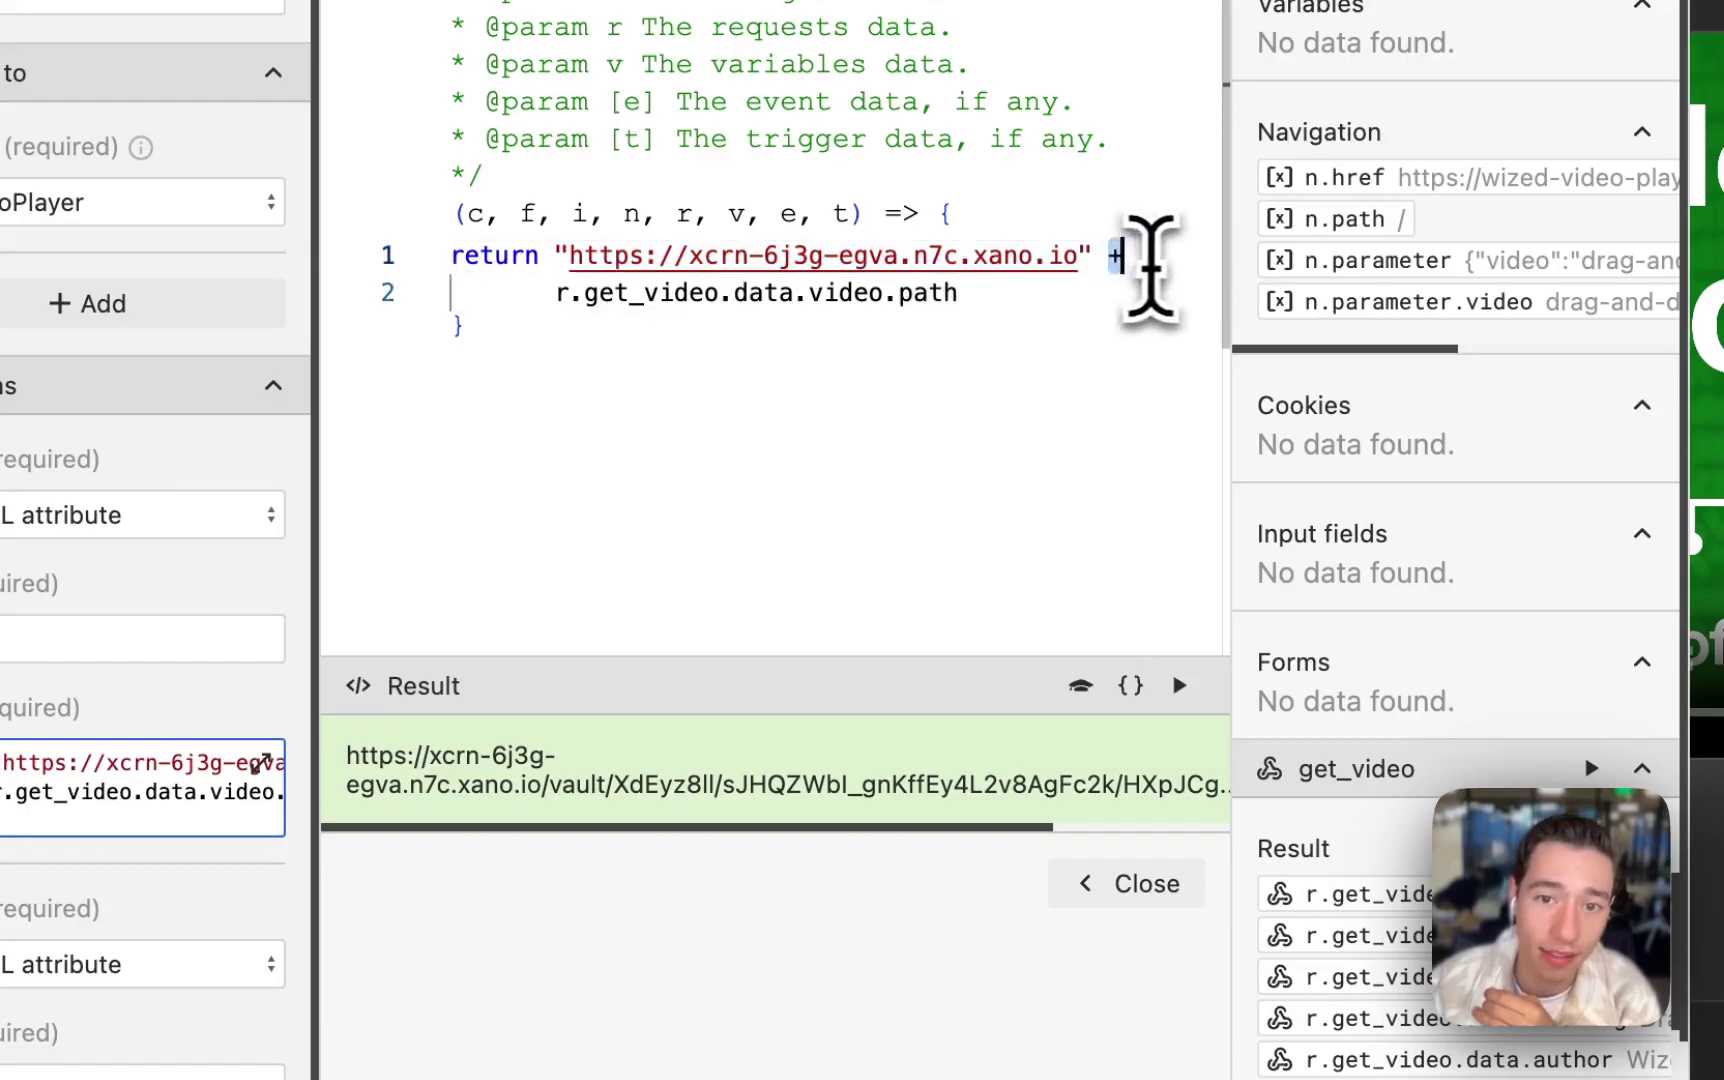
left_click_drag(545, 292, 958, 292)
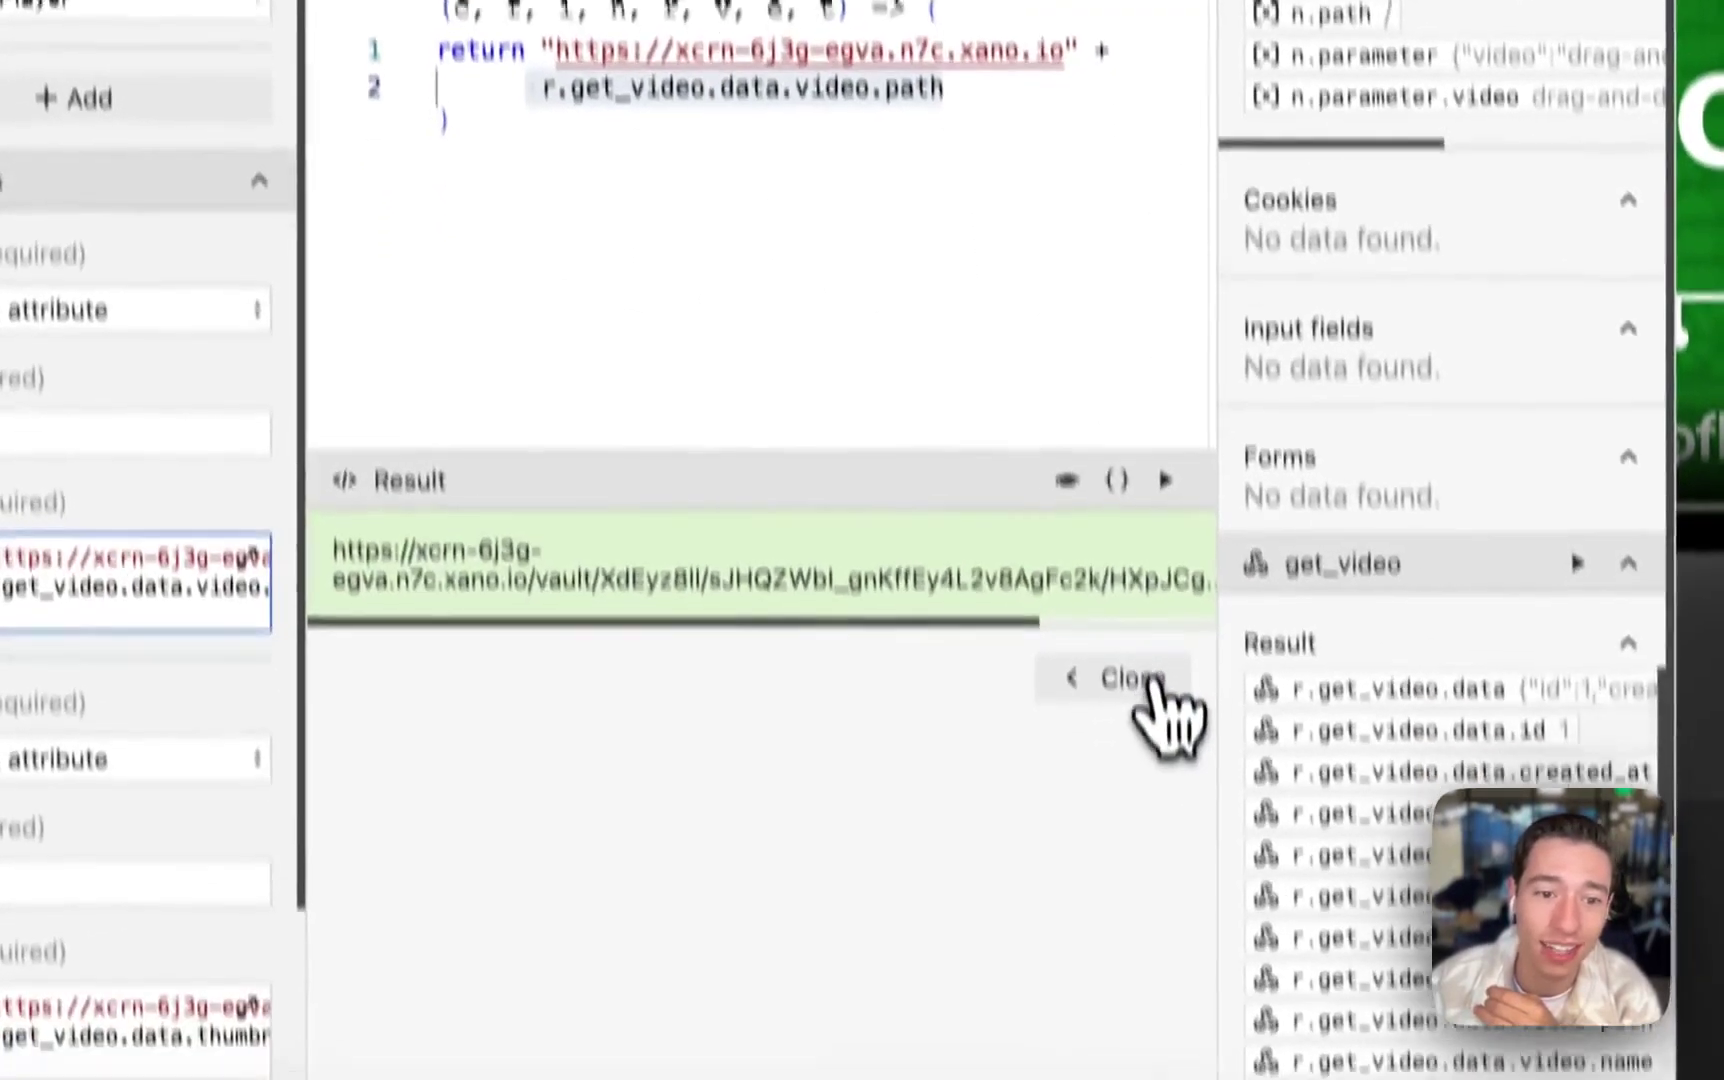
left_click(1120, 883)
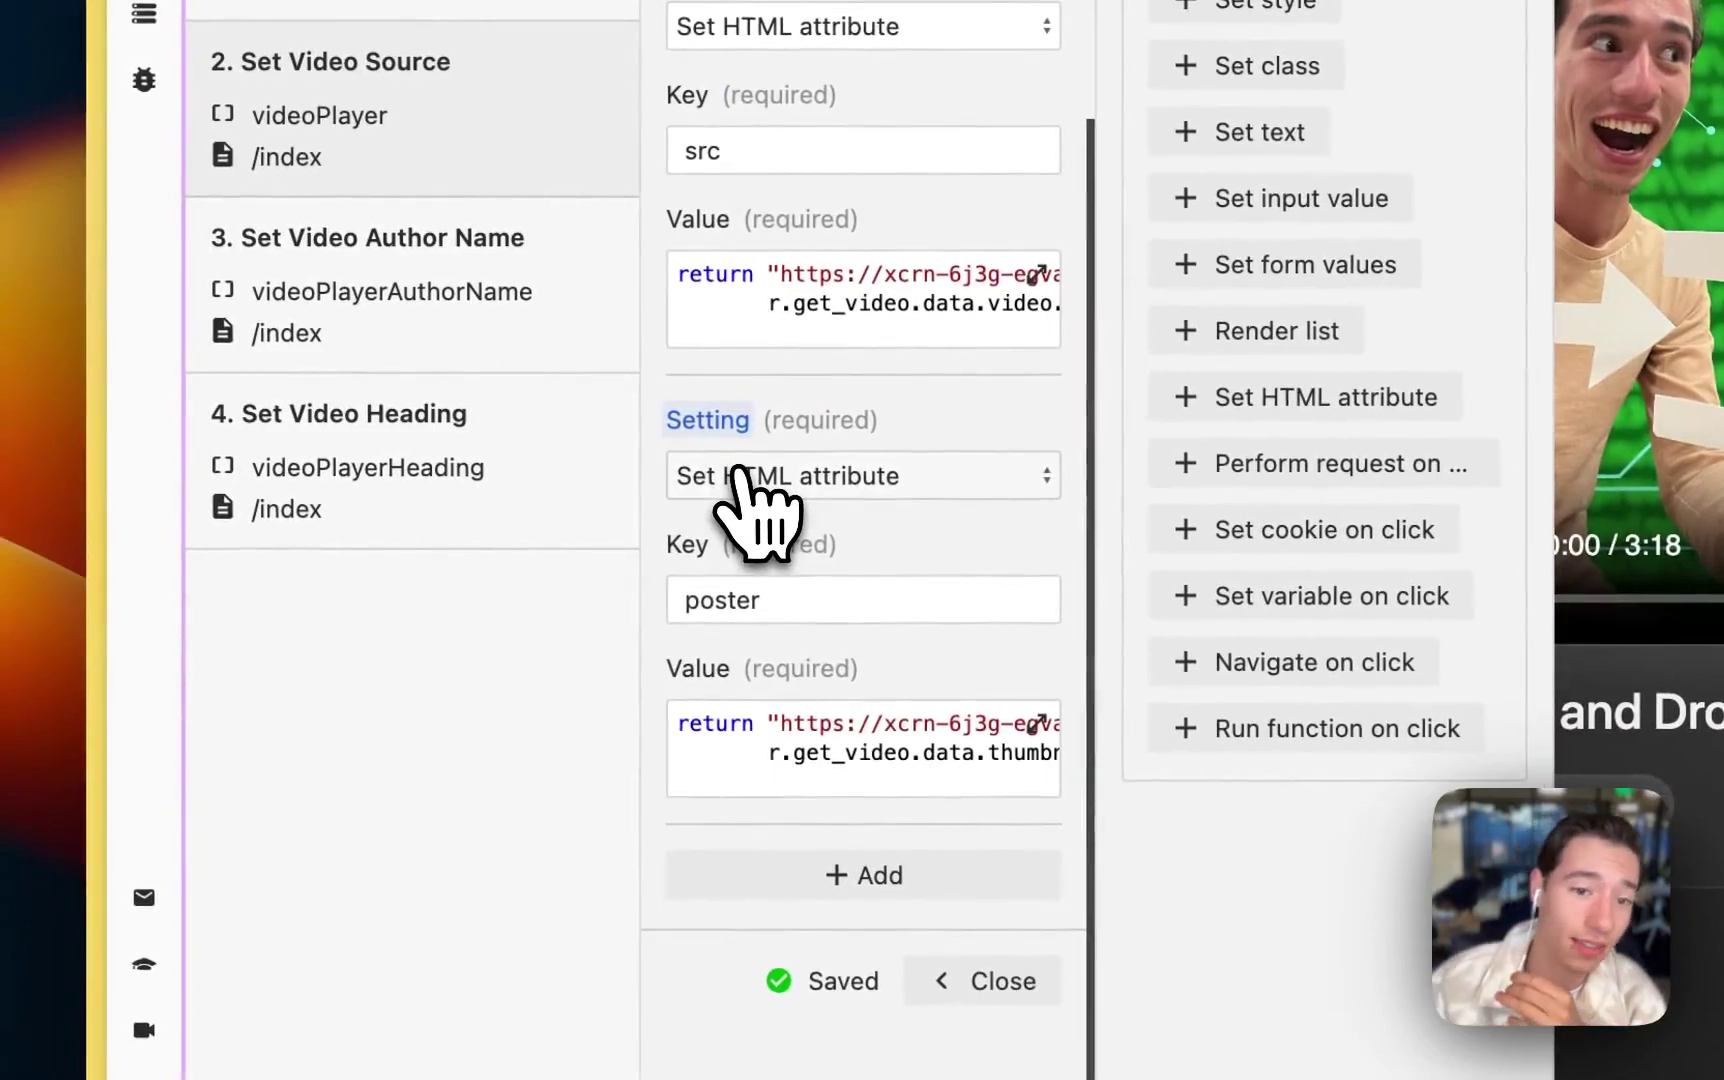
Step: Run the poster attribute's value function, examine its thumbnail.path part, and close the function and the Set Video Source action
left_click(789, 604)
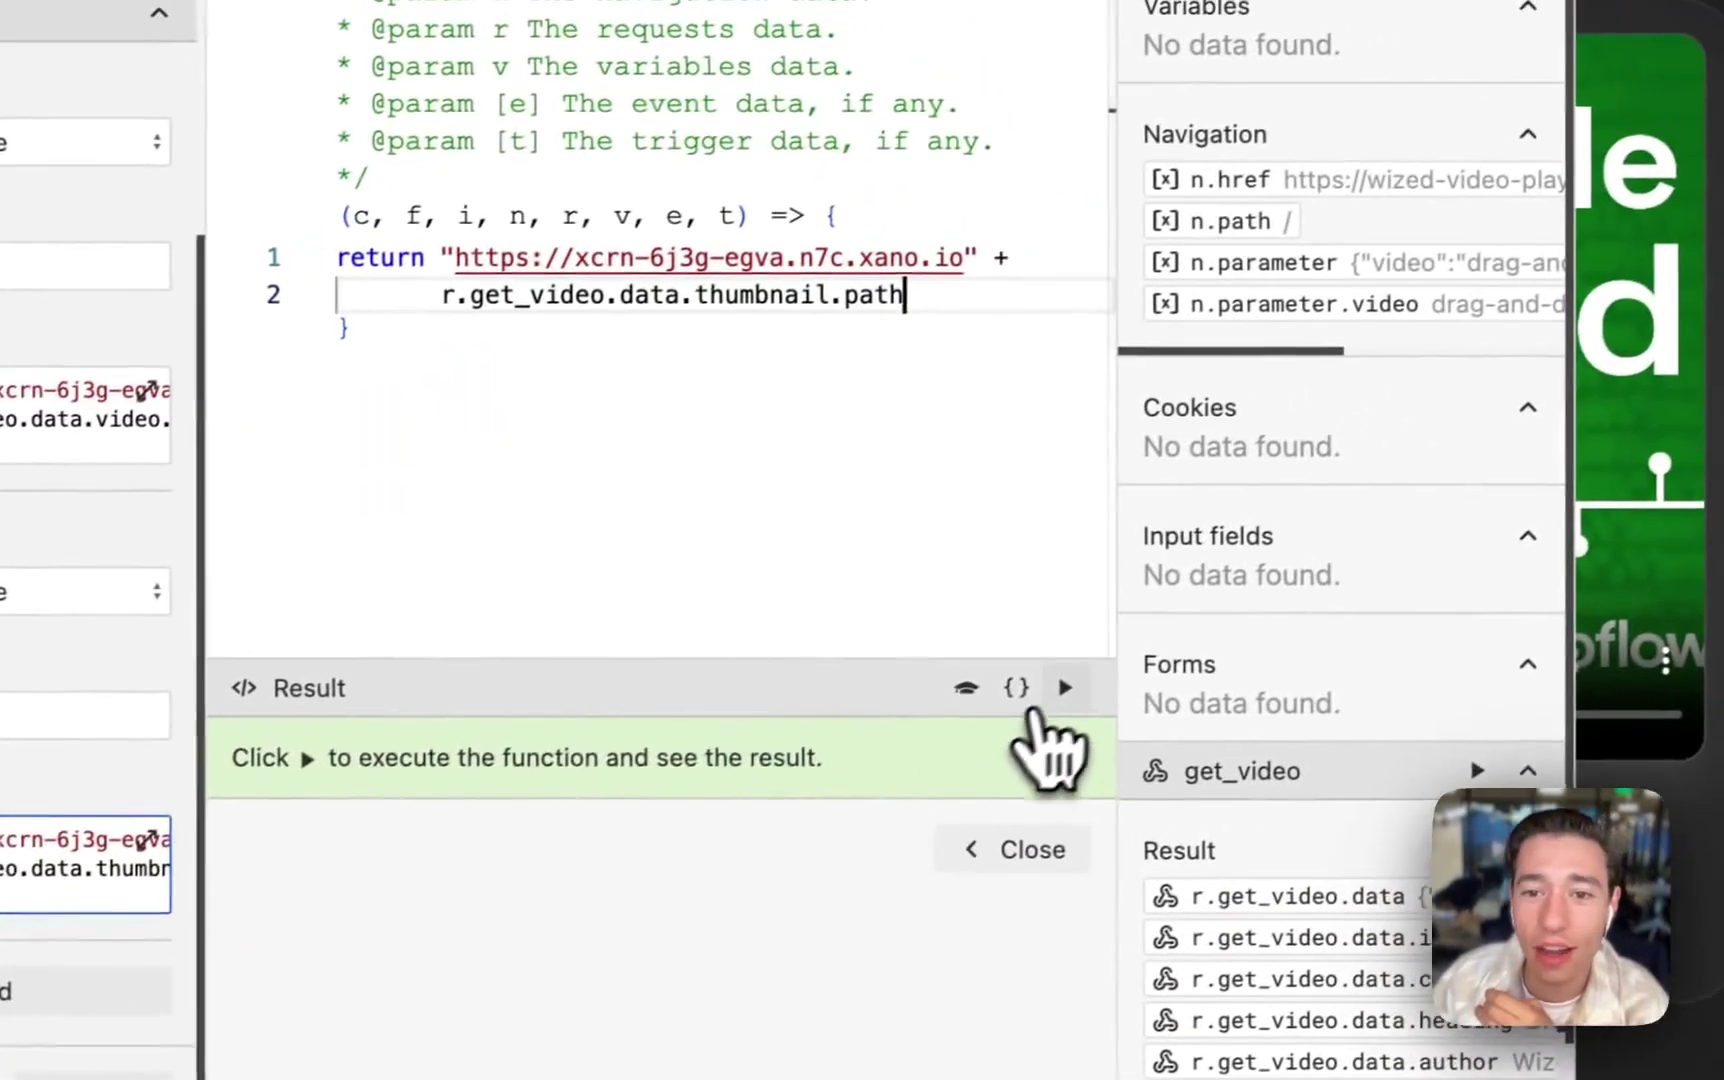
left_click(1199, 632)
left_click_drag(829, 239, 1143, 250)
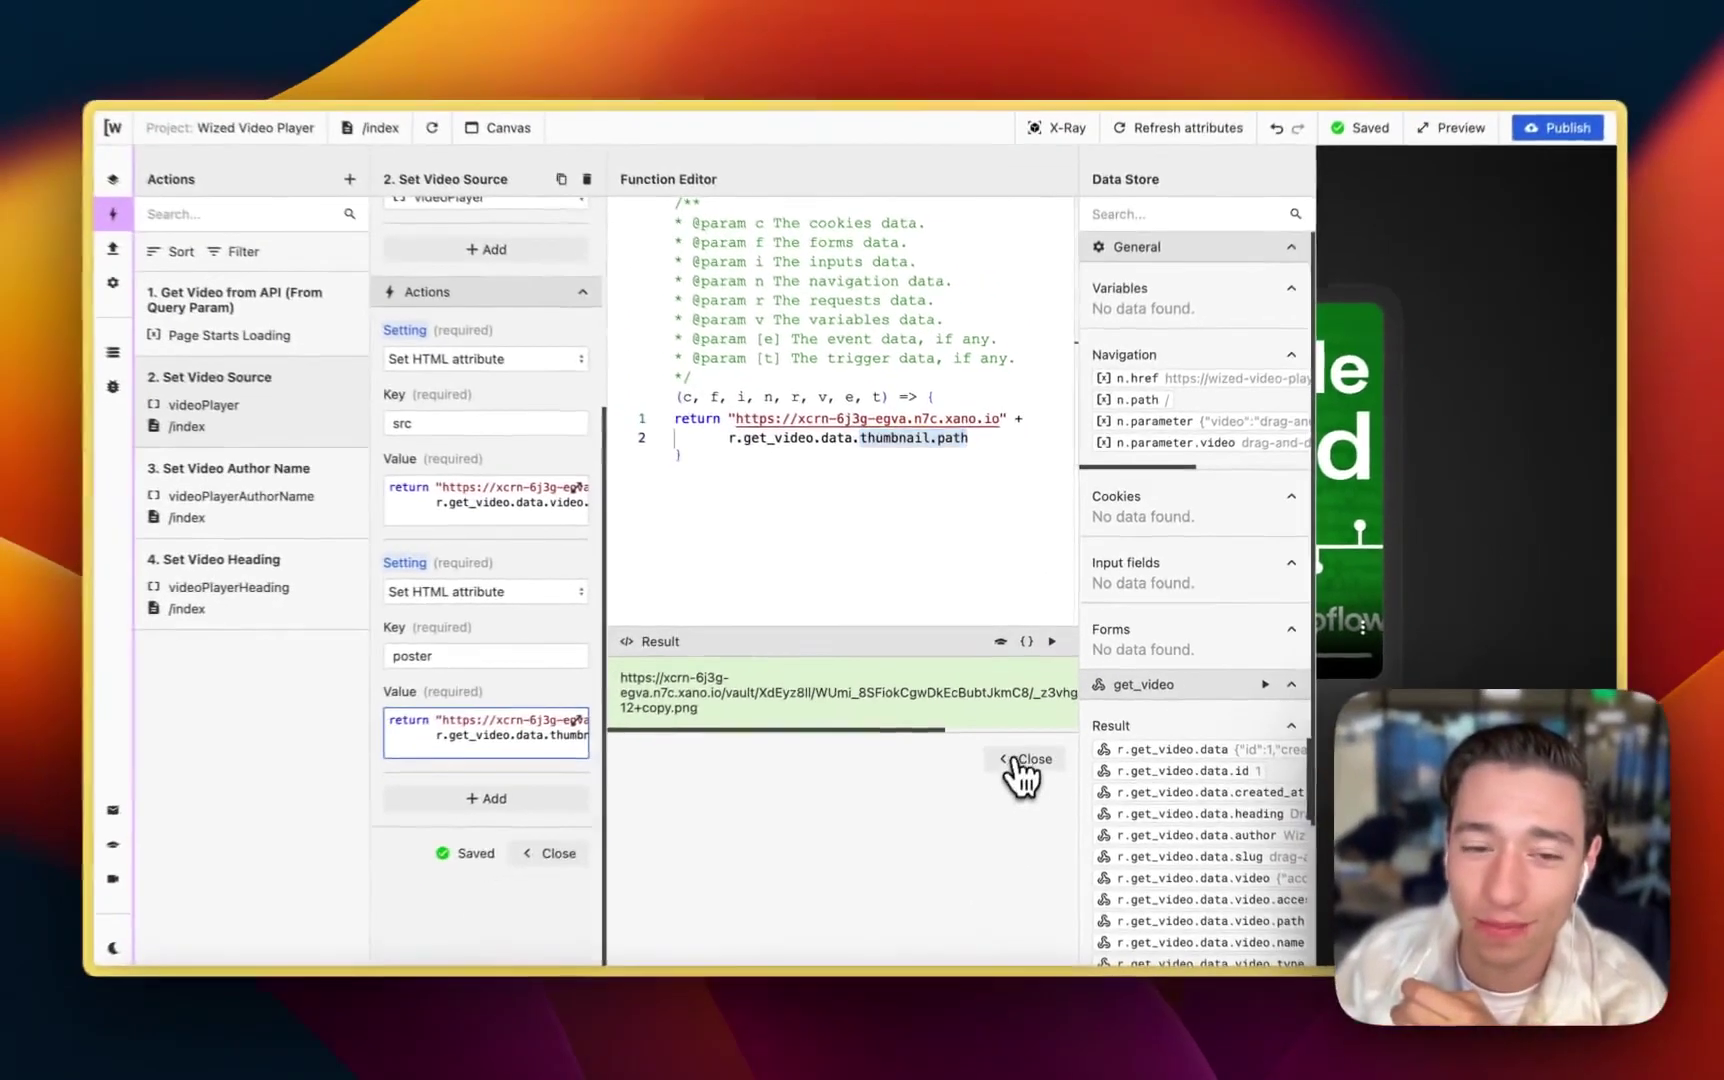
left_click(998, 920)
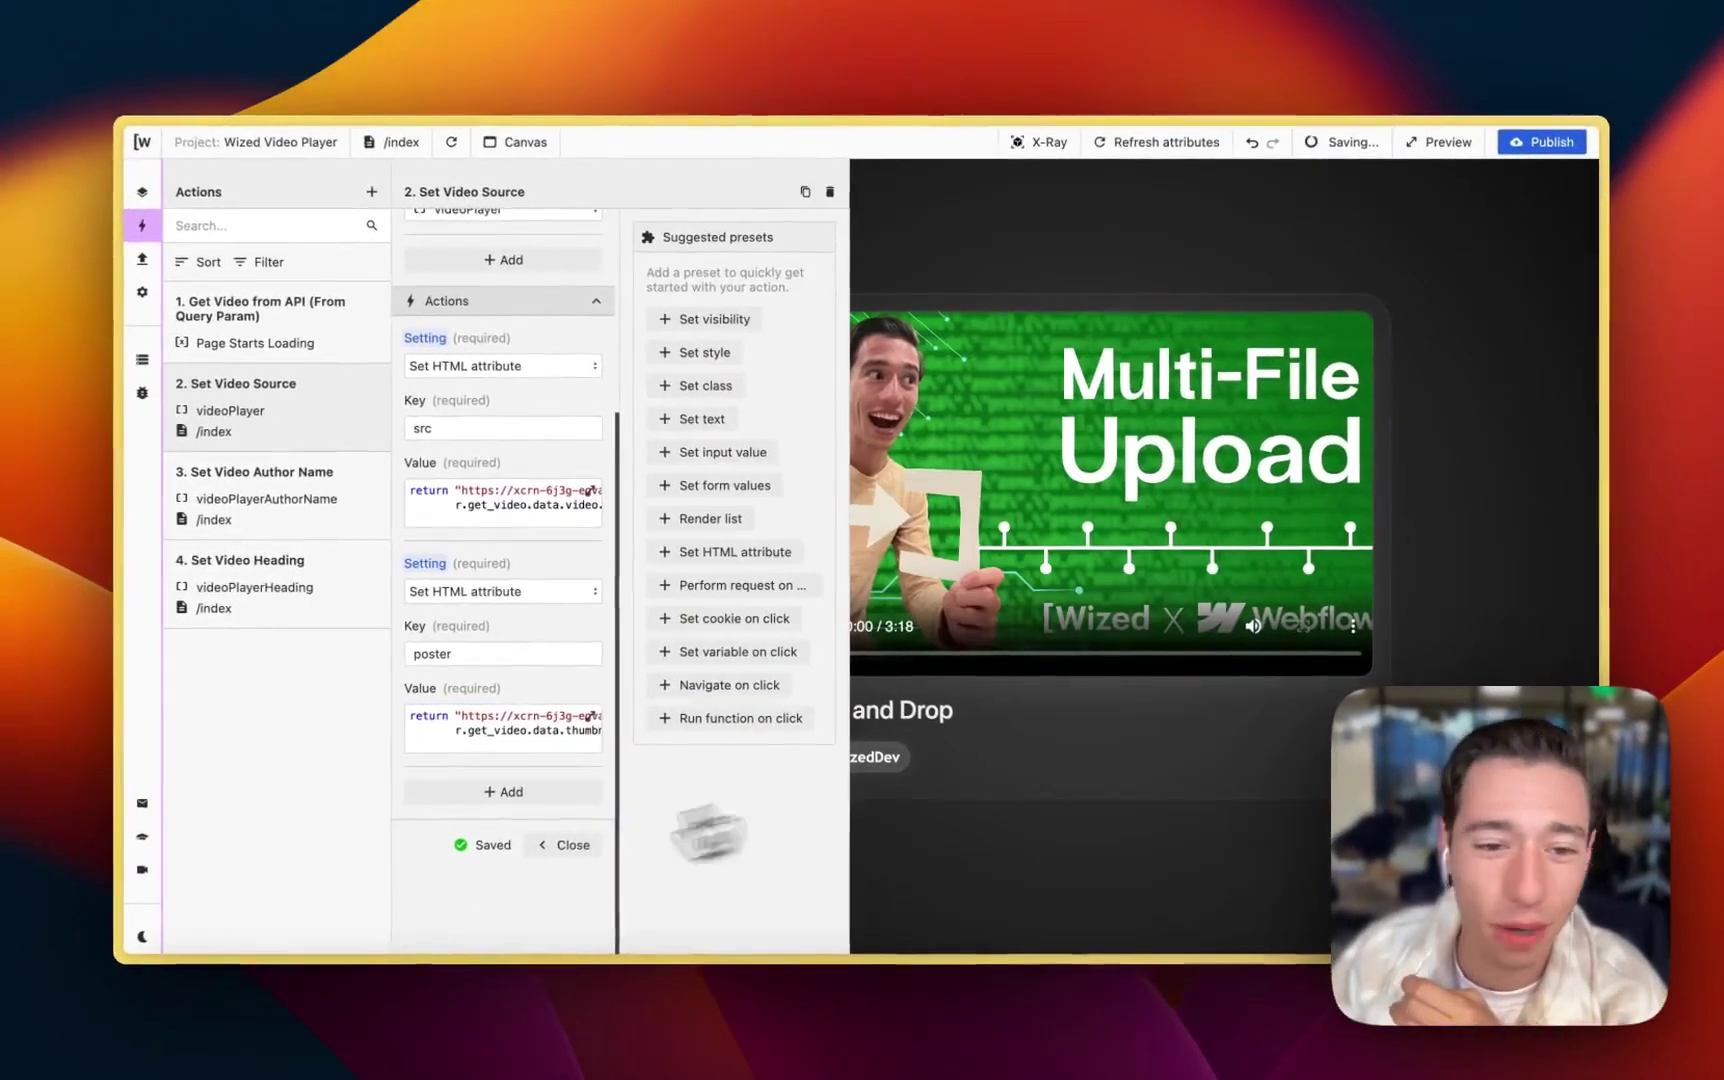
left_click(565, 846)
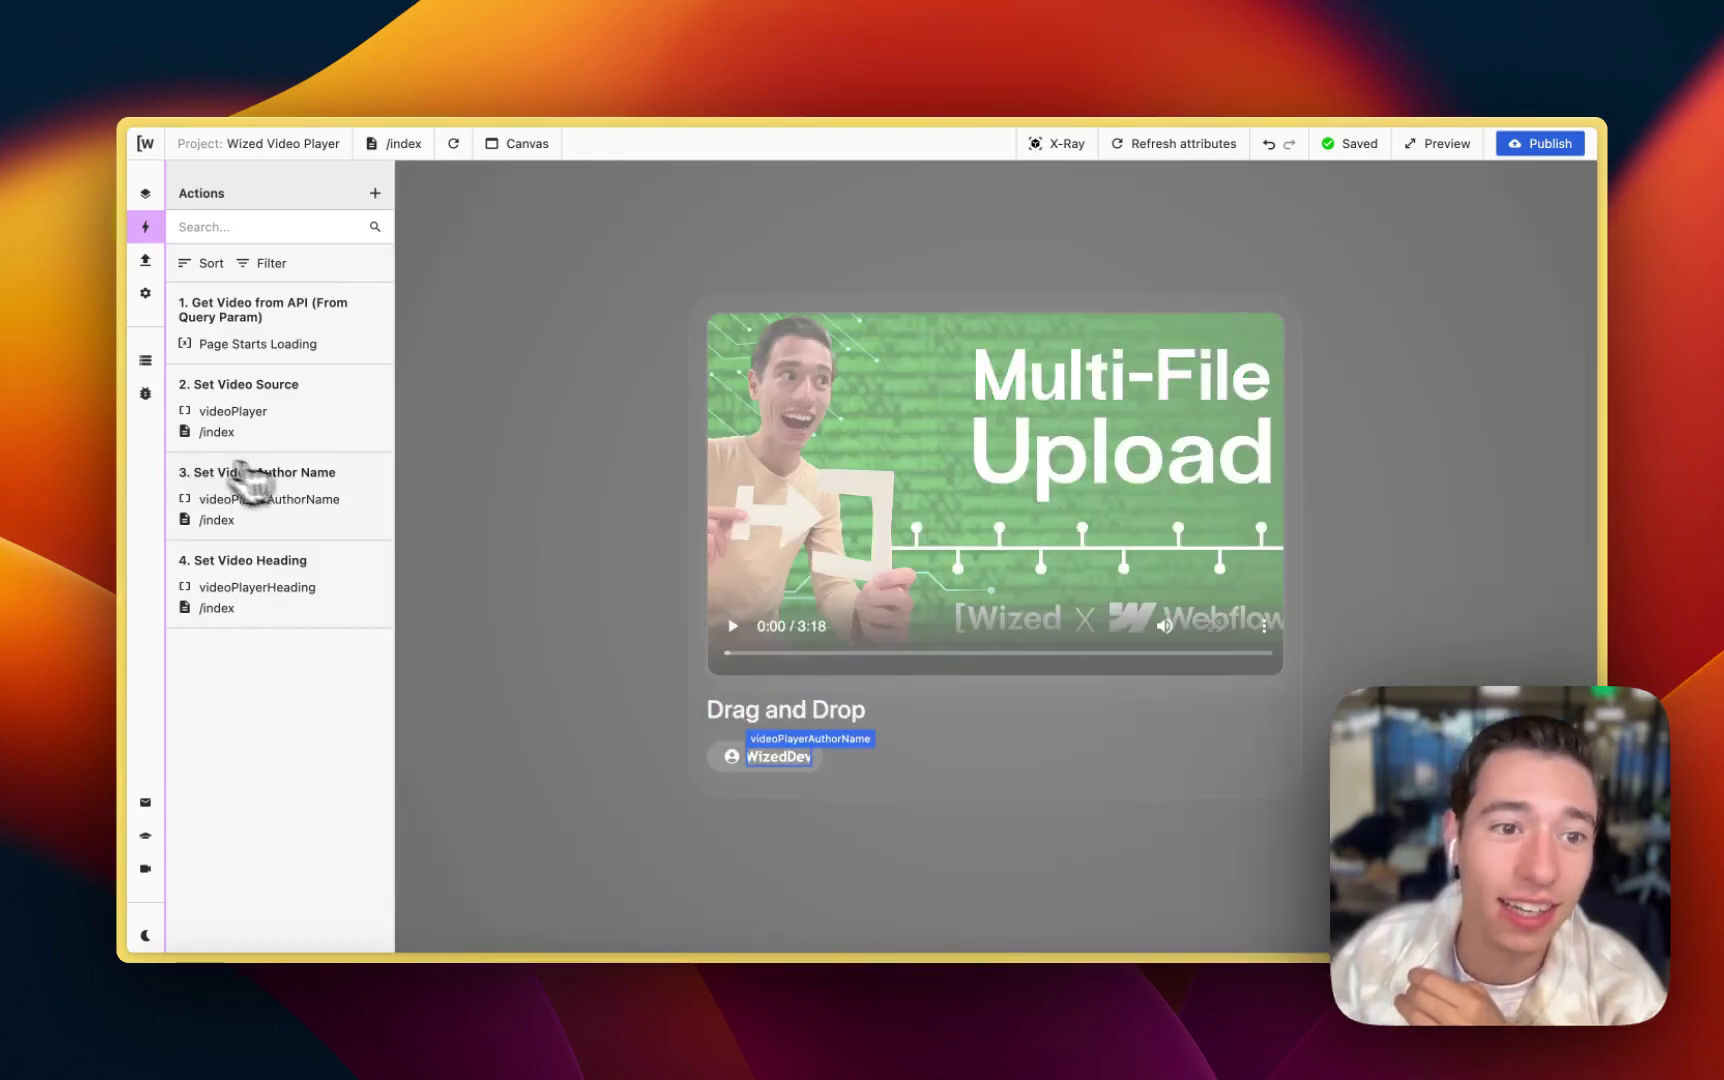
Step: Review the Set text settings of the Set Video Author Name and Set Video Heading actions, and close them
left_click(324, 476)
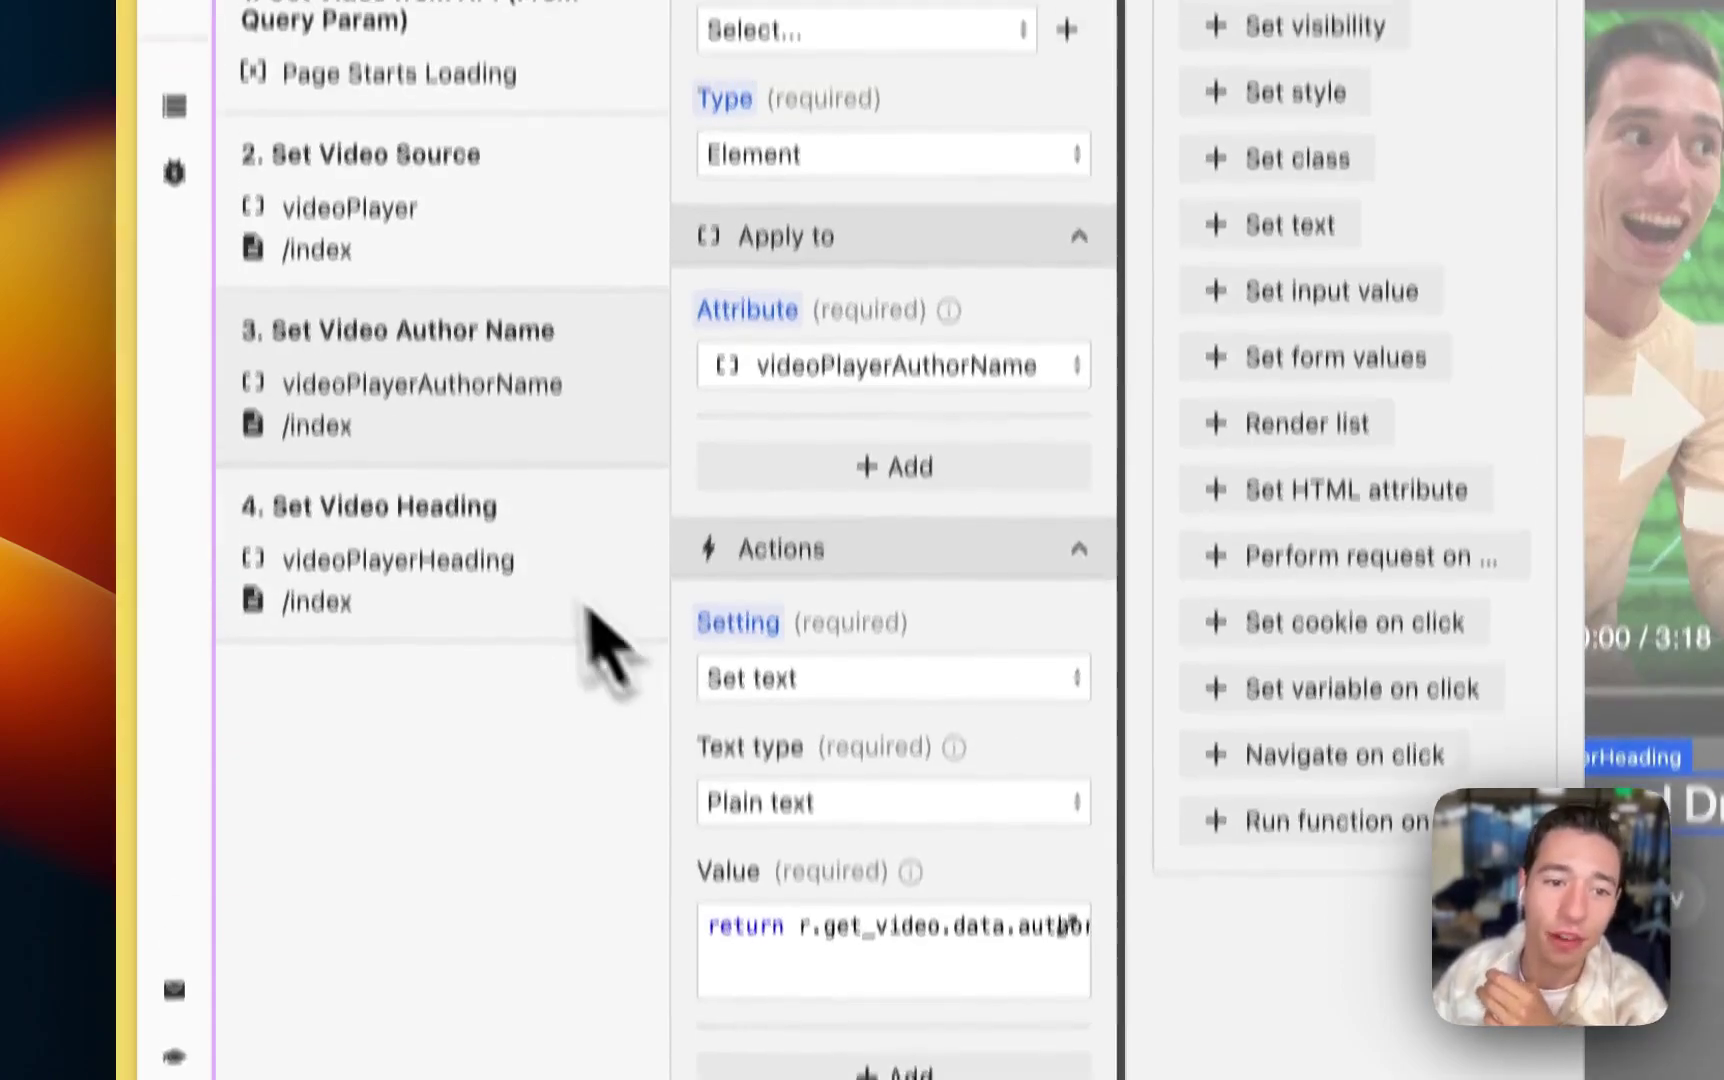
left_click(522, 458)
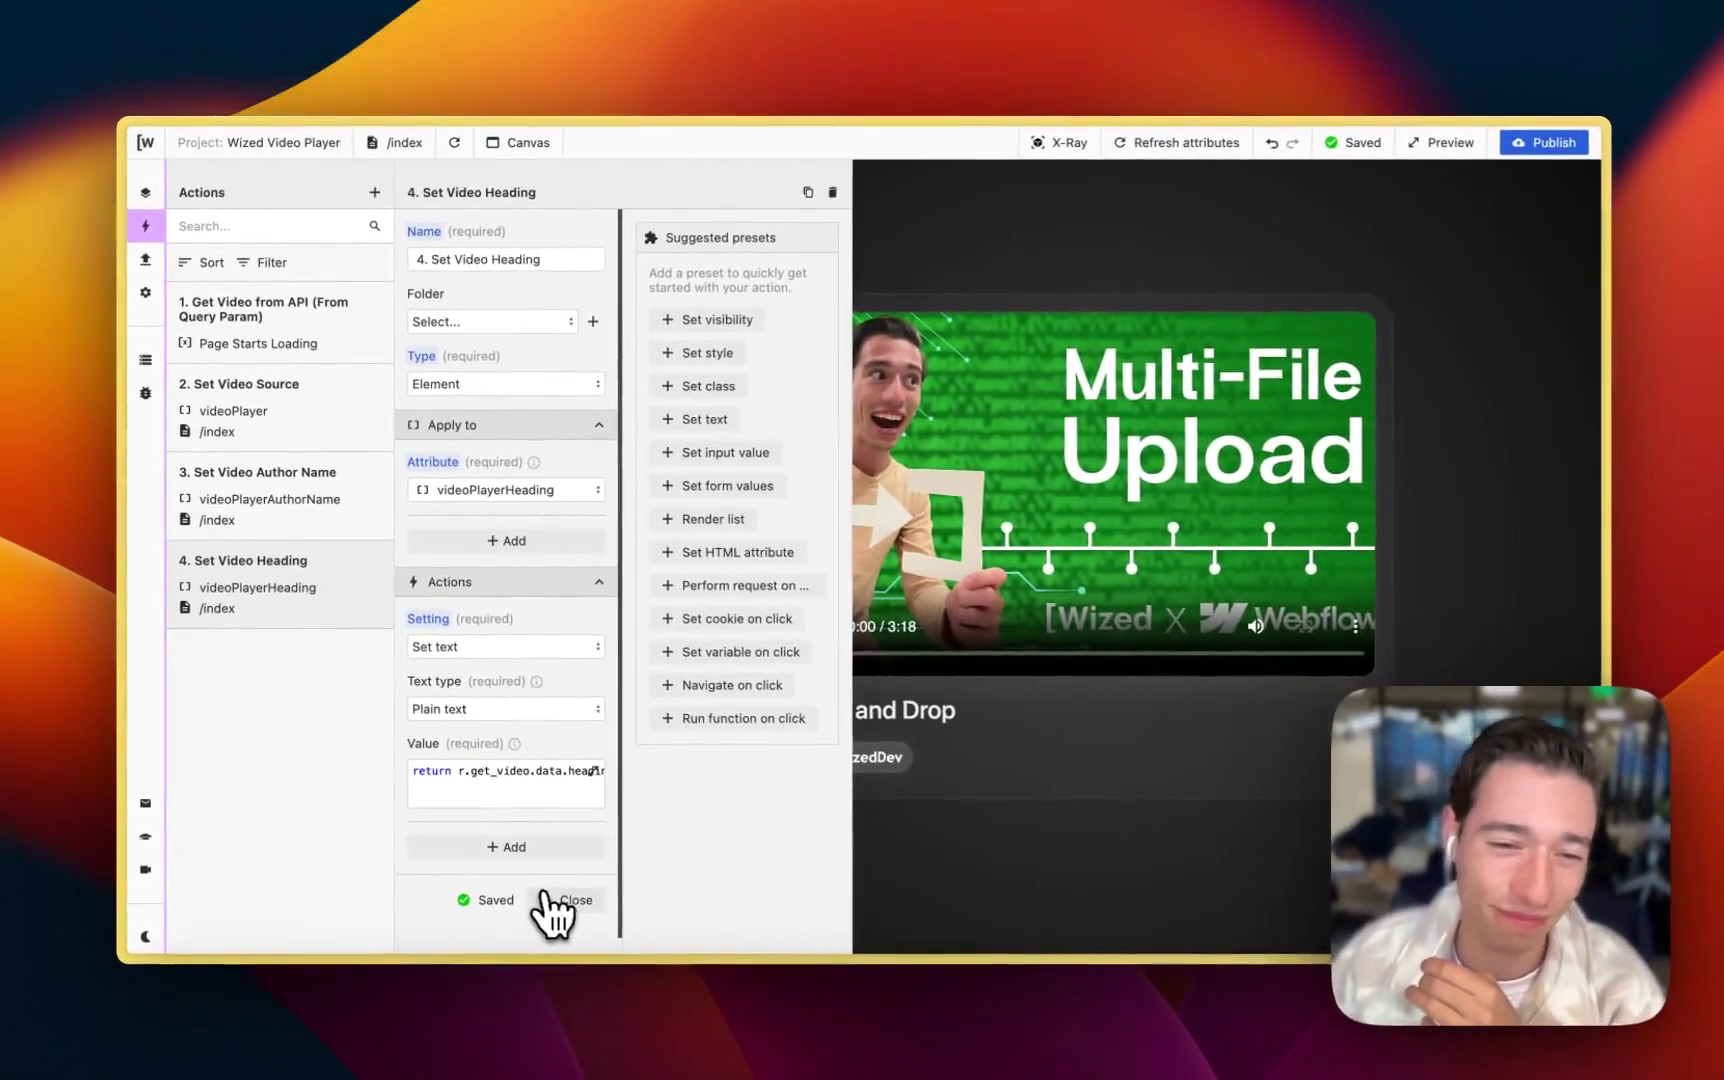
left_click(572, 905)
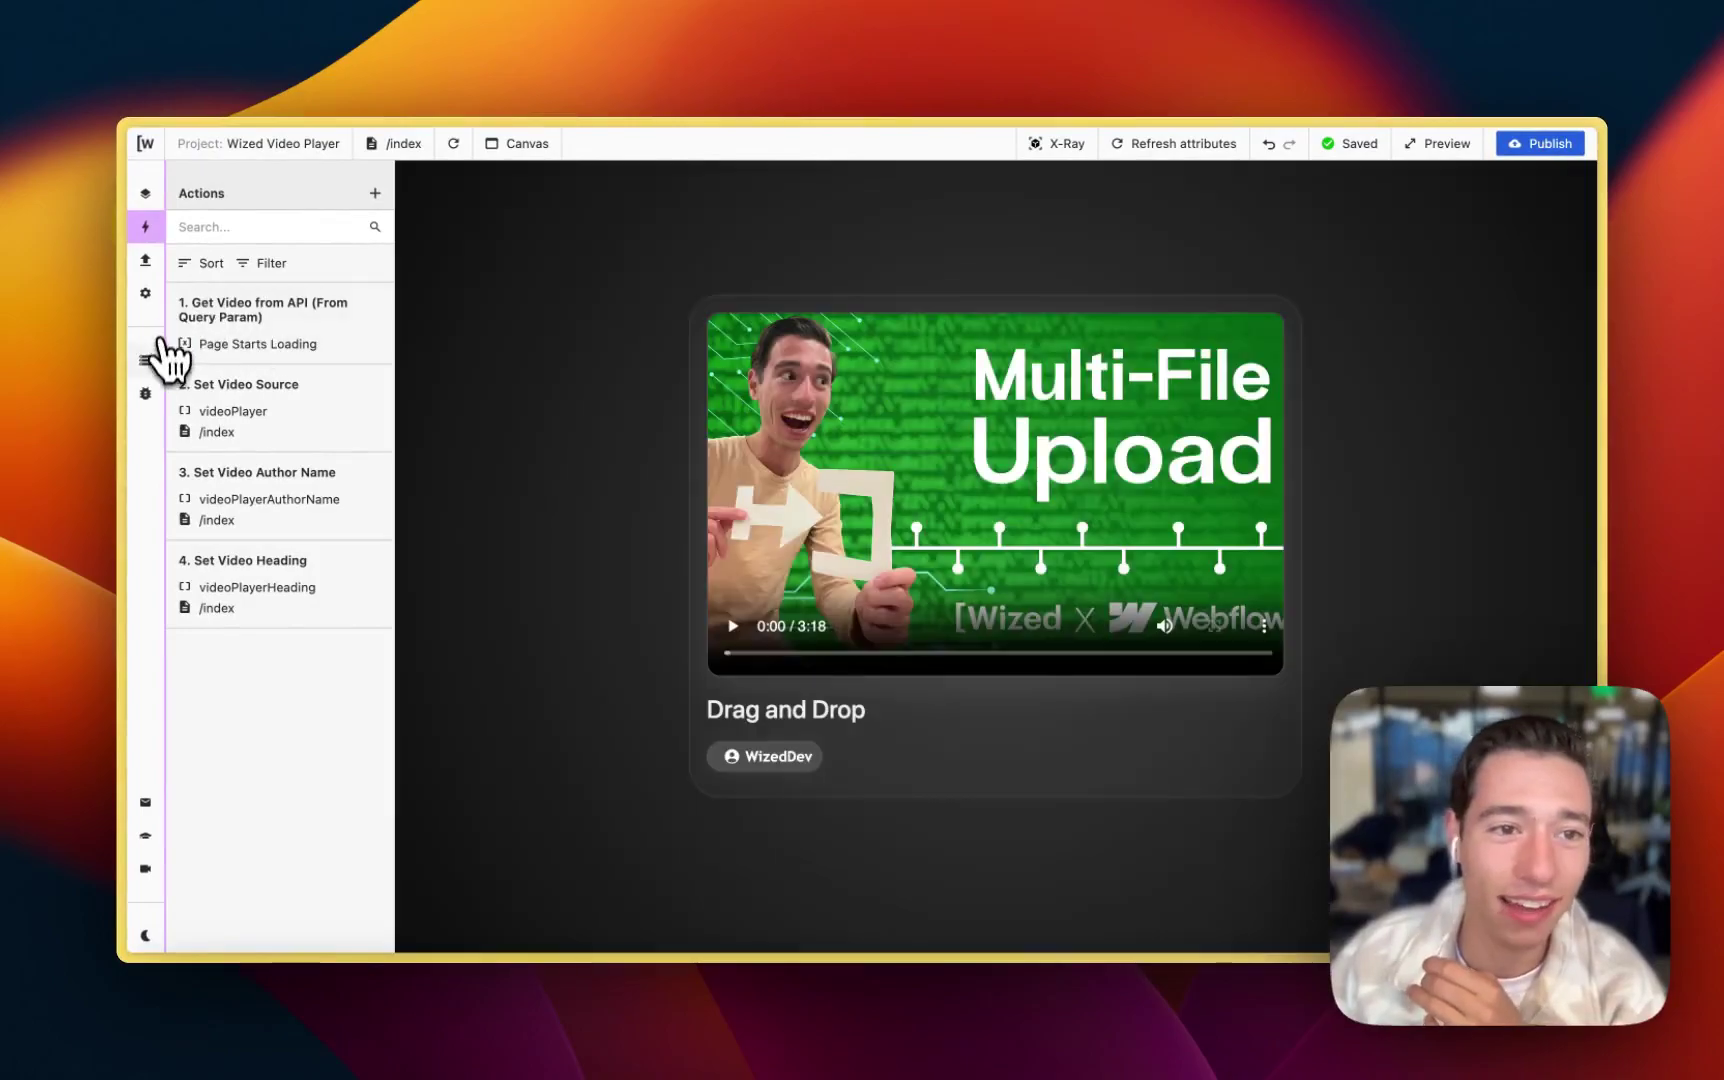
Step: Examine the full navigation URL and its video parameter in the Data Store, and show the list of connected apps
left_click(148, 362)
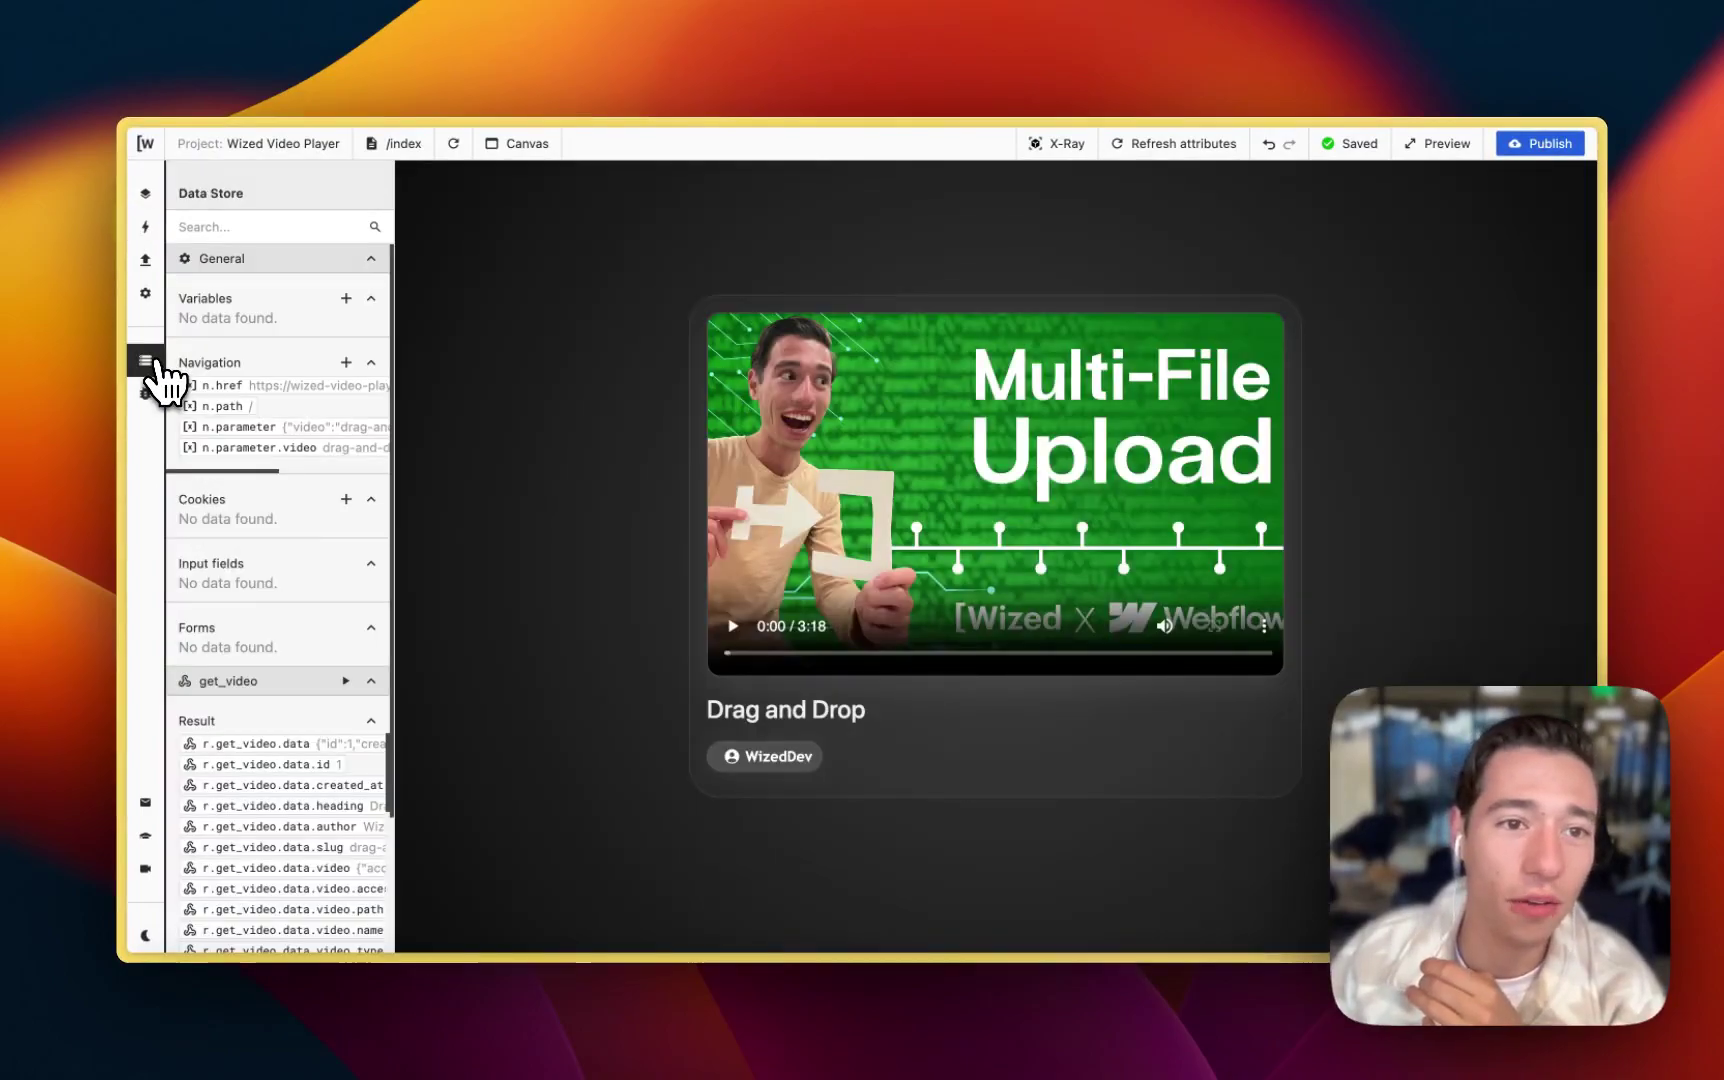
scroll(277, 440, "right", 3)
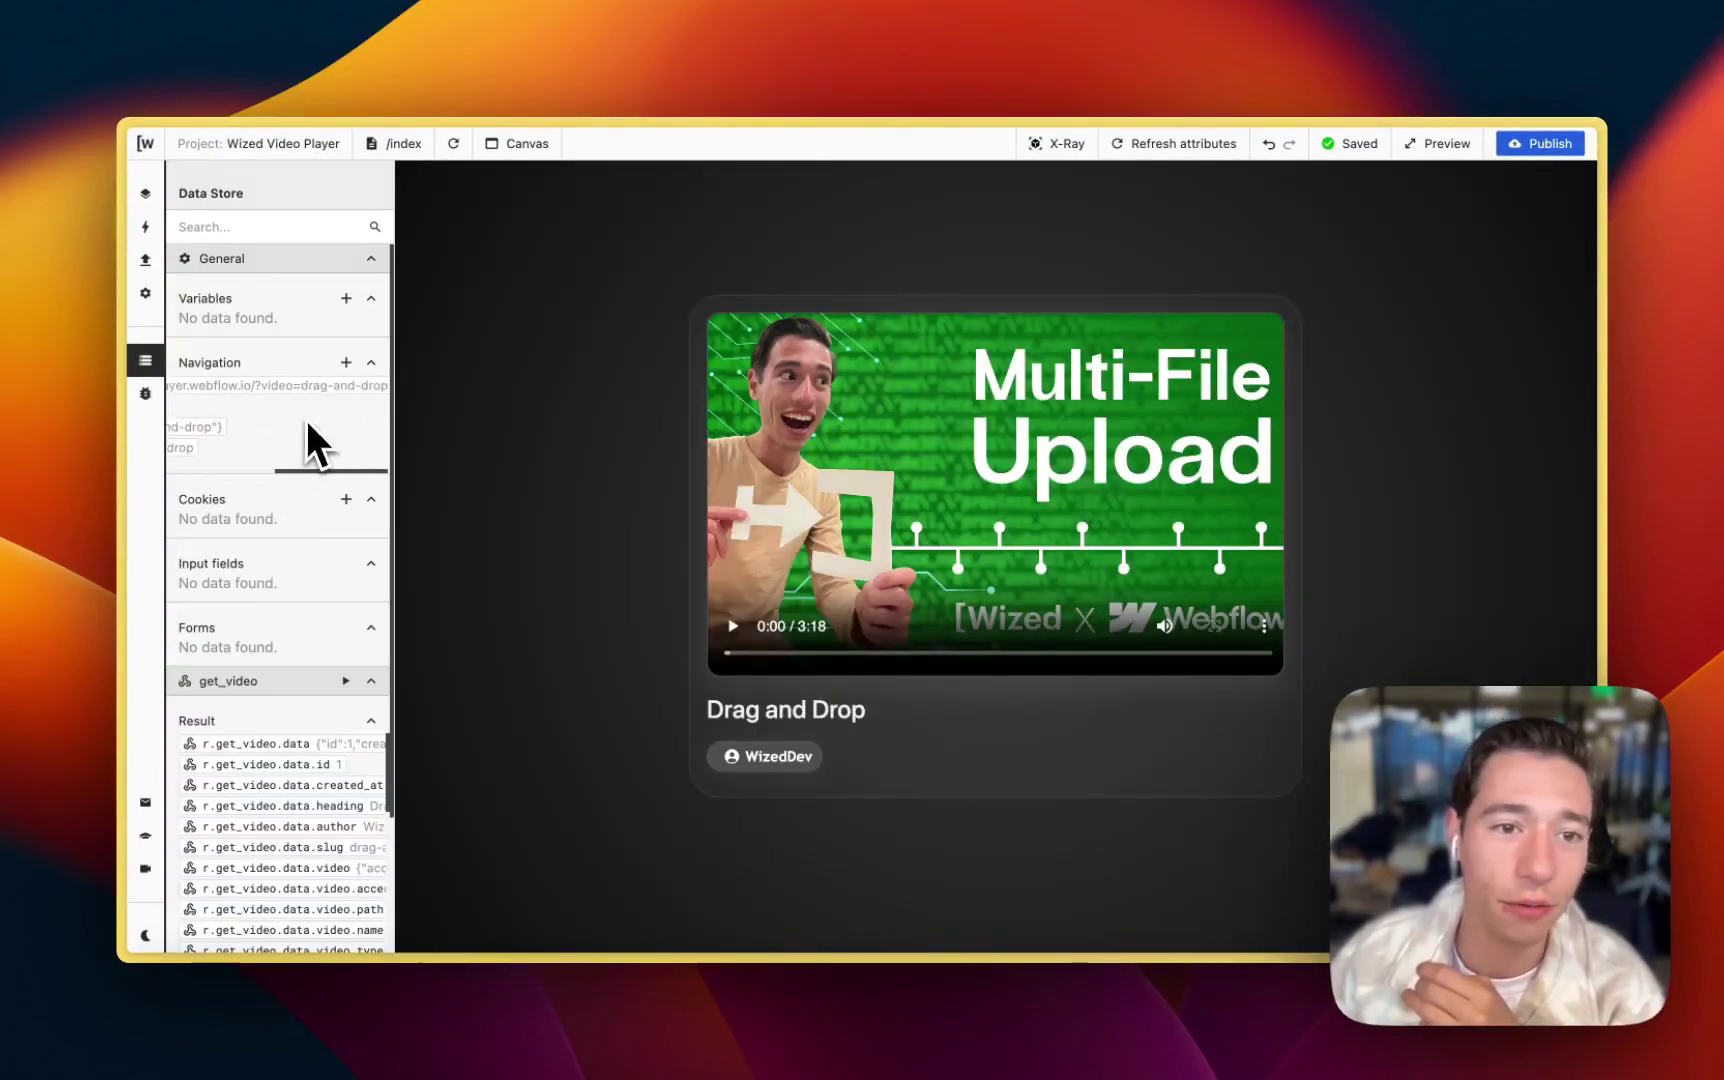
left_click(147, 194)
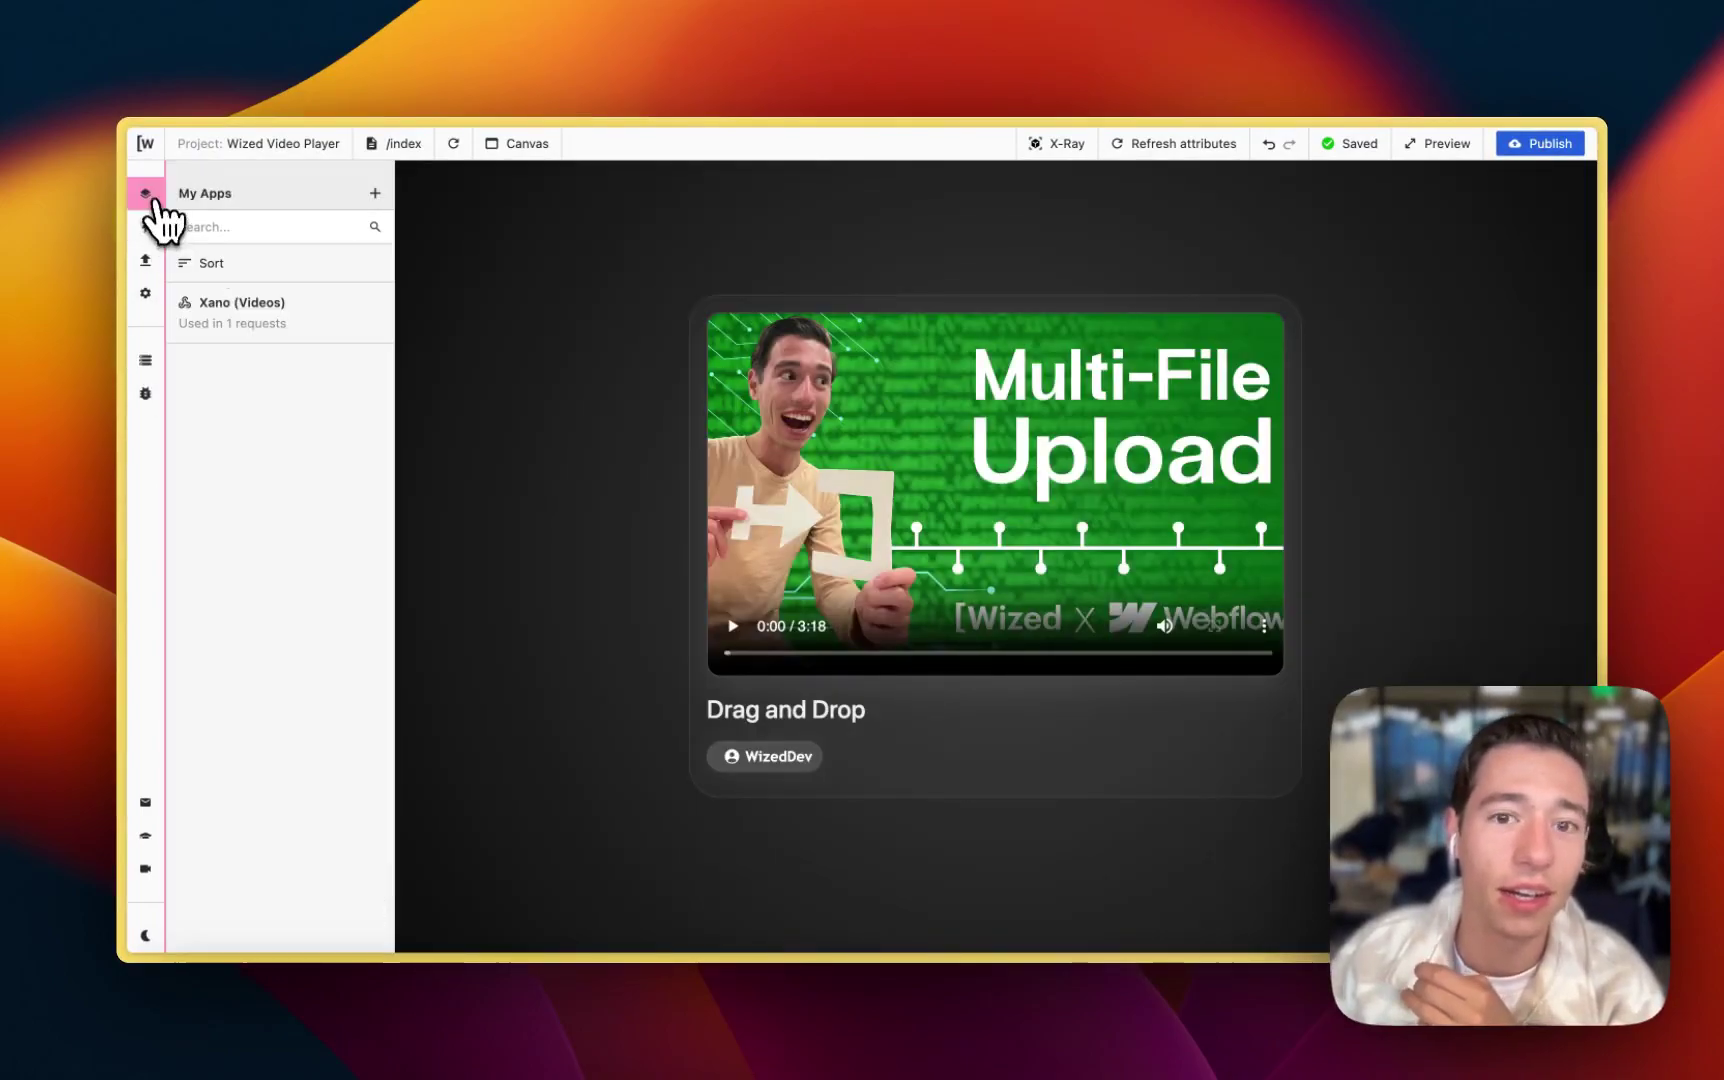
Step: Open the published wized-video-player.webflow.io site and examine the ?video=drag-and-drop query parameter in its address
left_click(1555, 142)
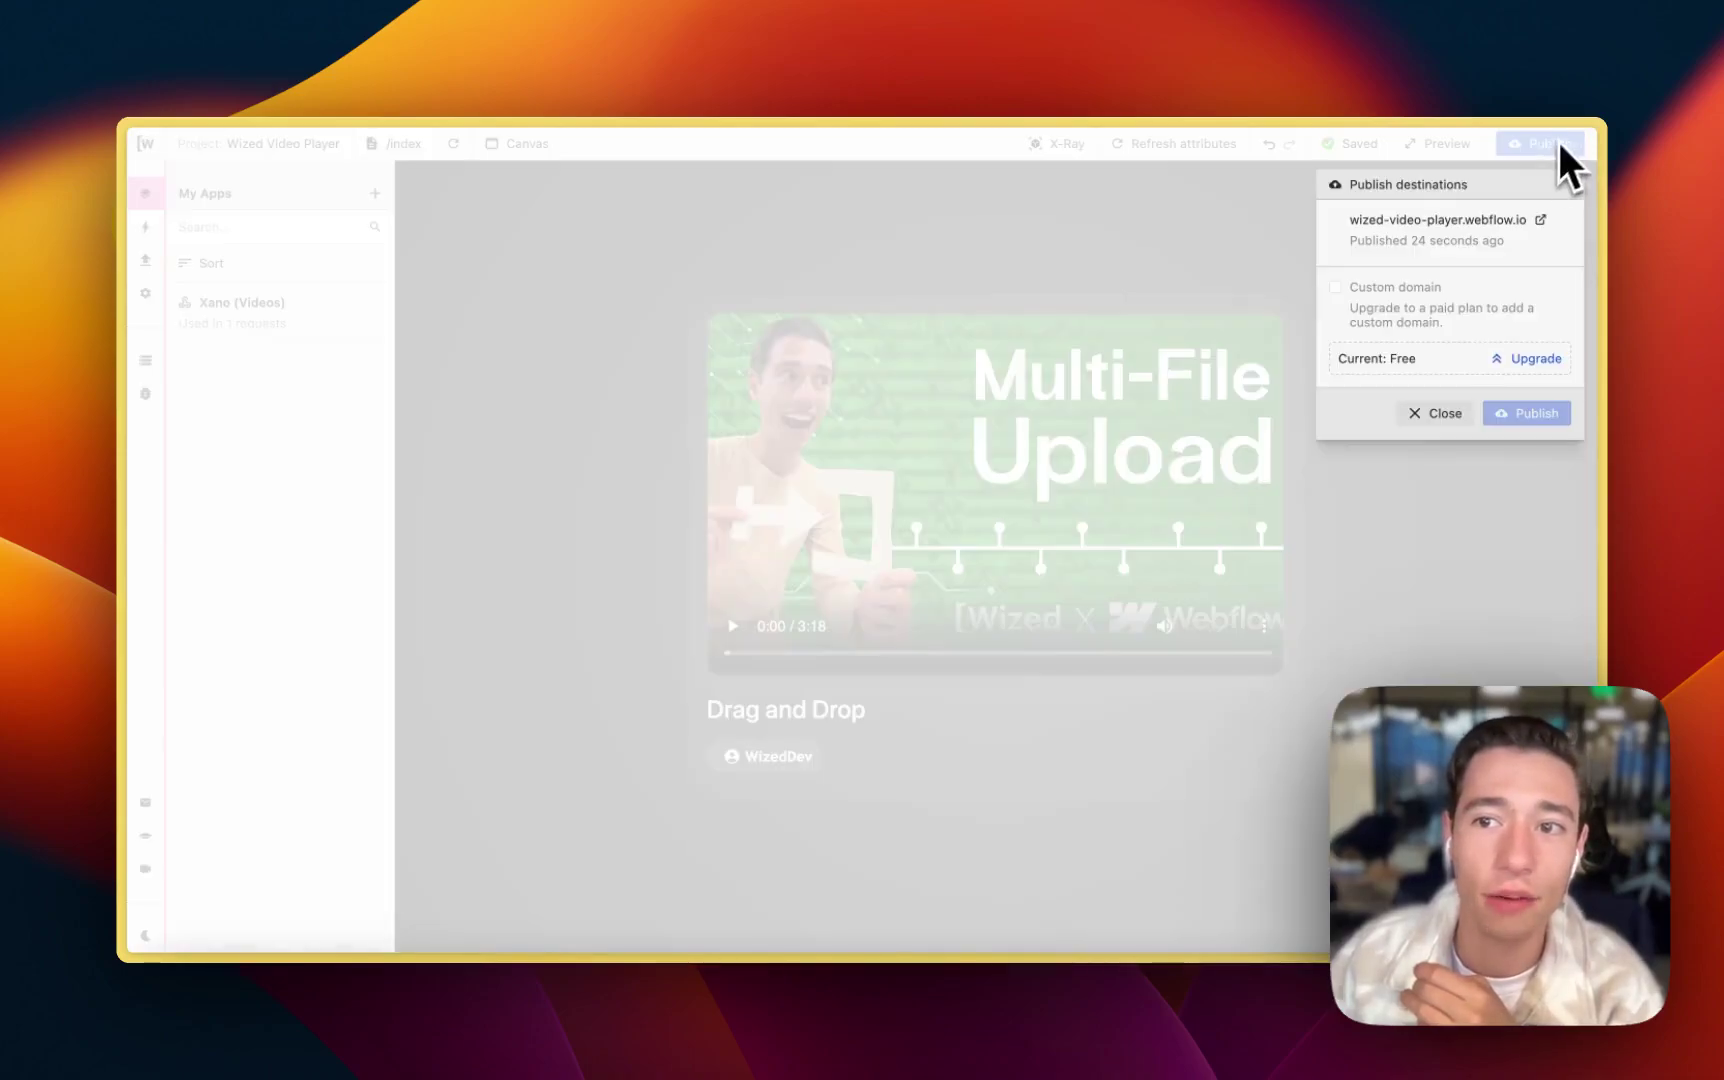
left_click(1540, 221)
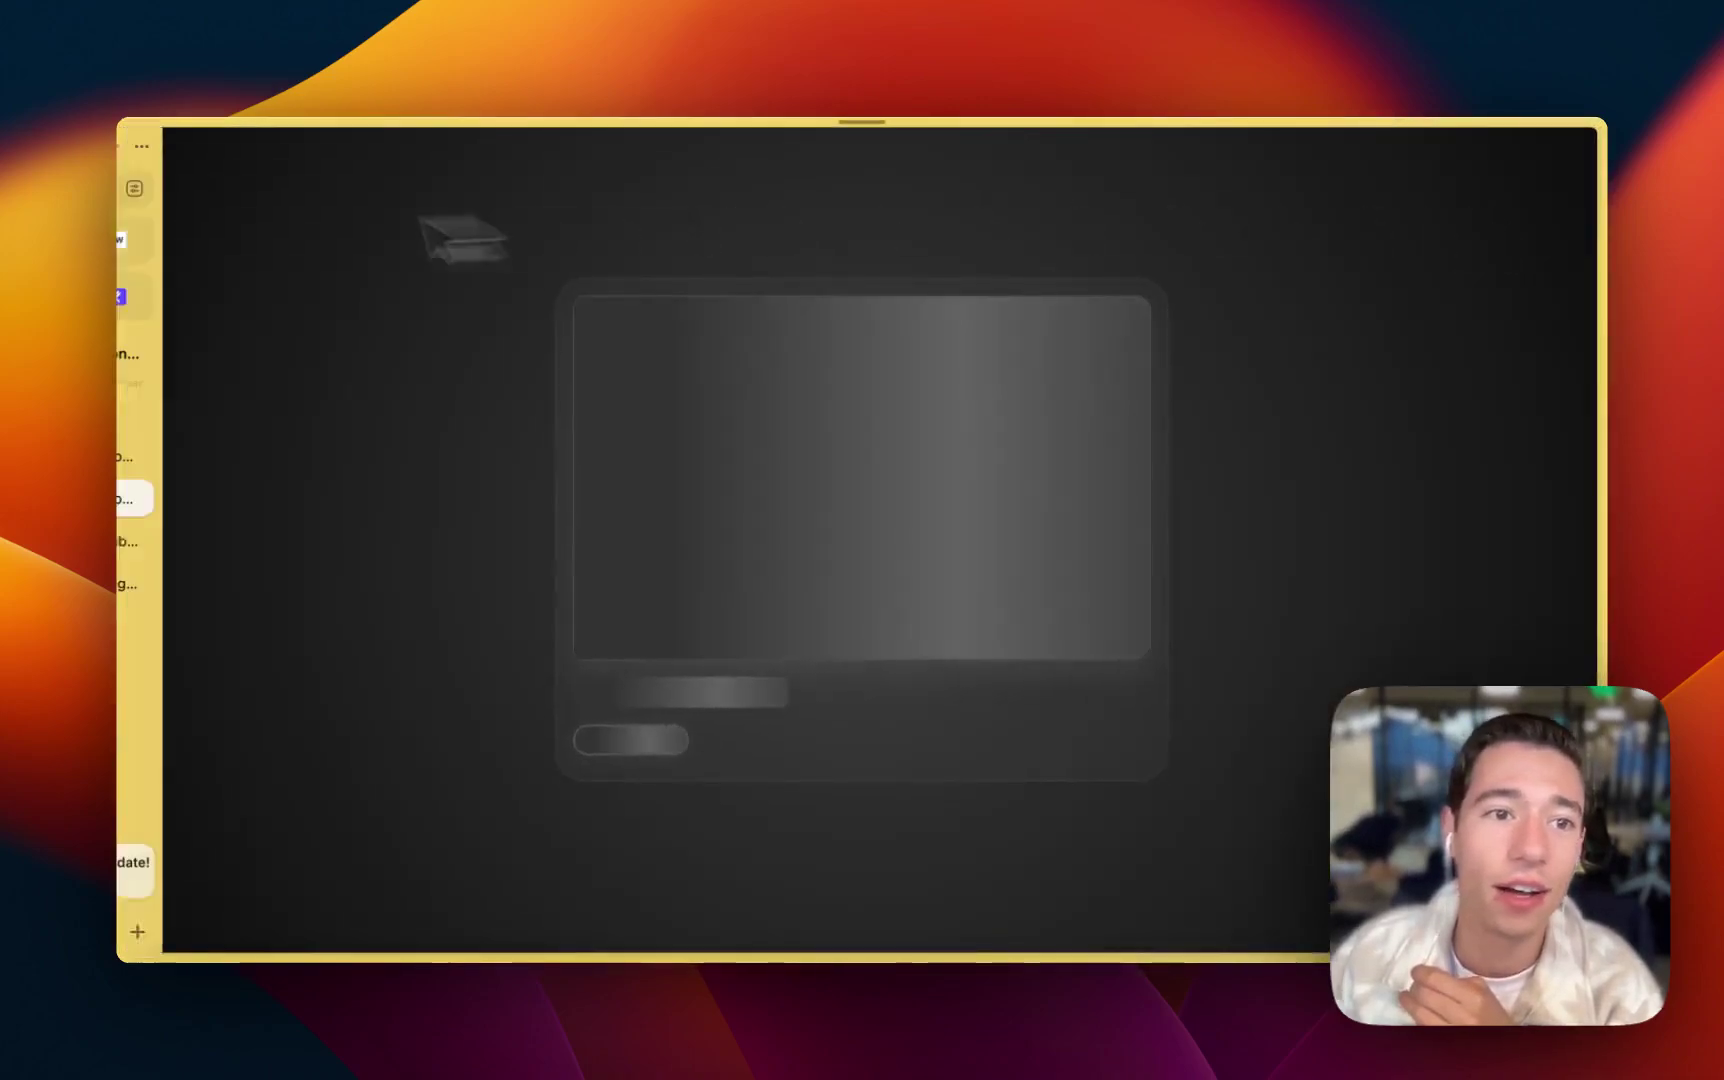
mouse_move(158, 226)
left_click(178, 188)
left_click(468, 190)
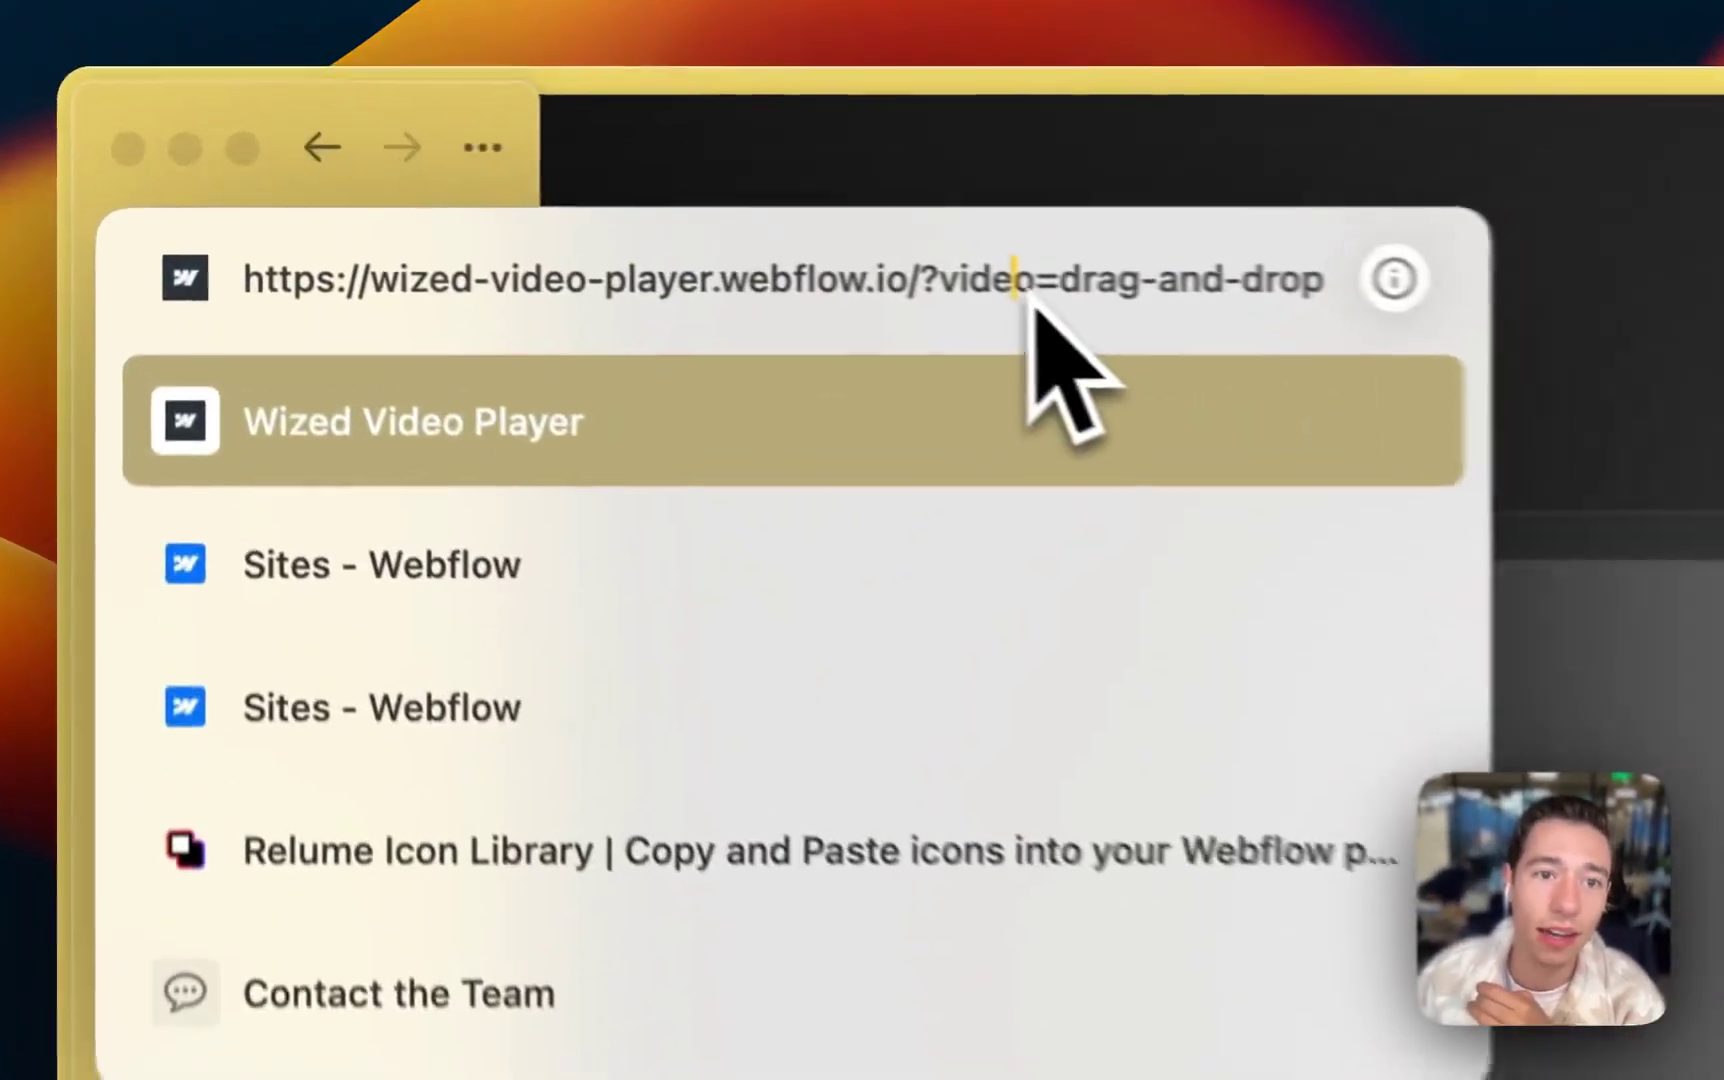
left_click_drag(996, 298, 1420, 315)
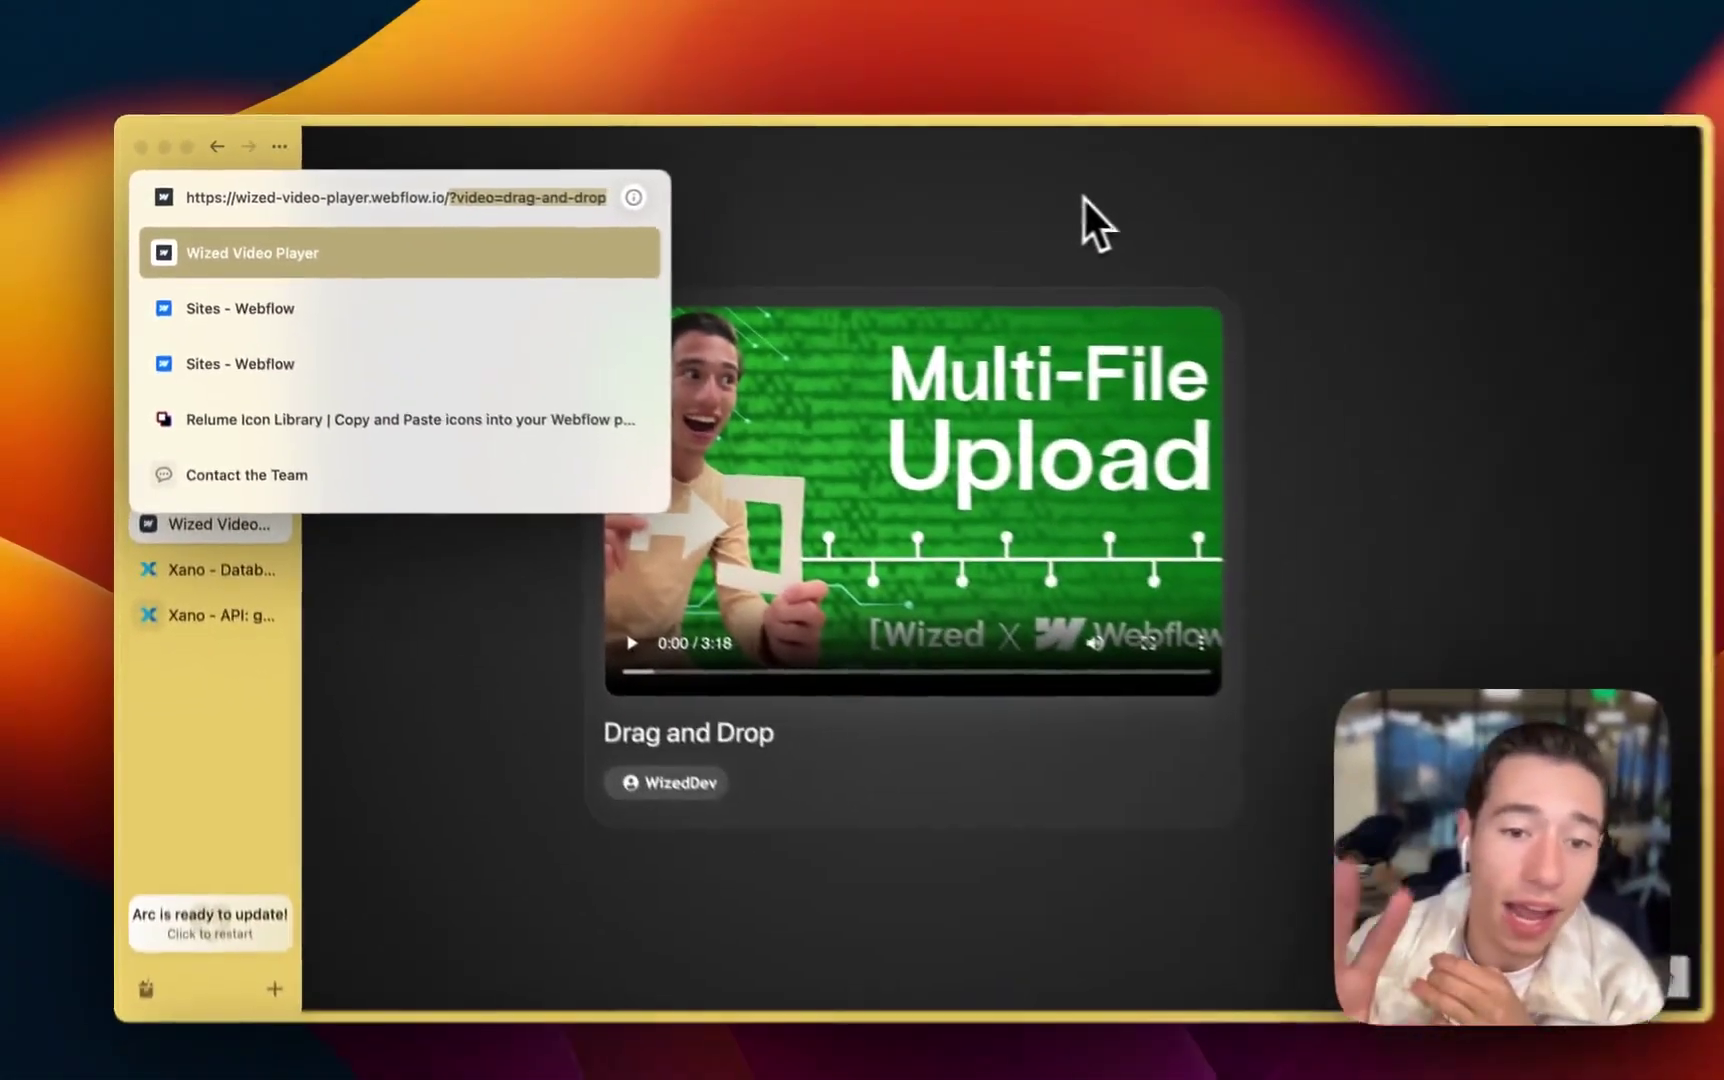
key("Escape")
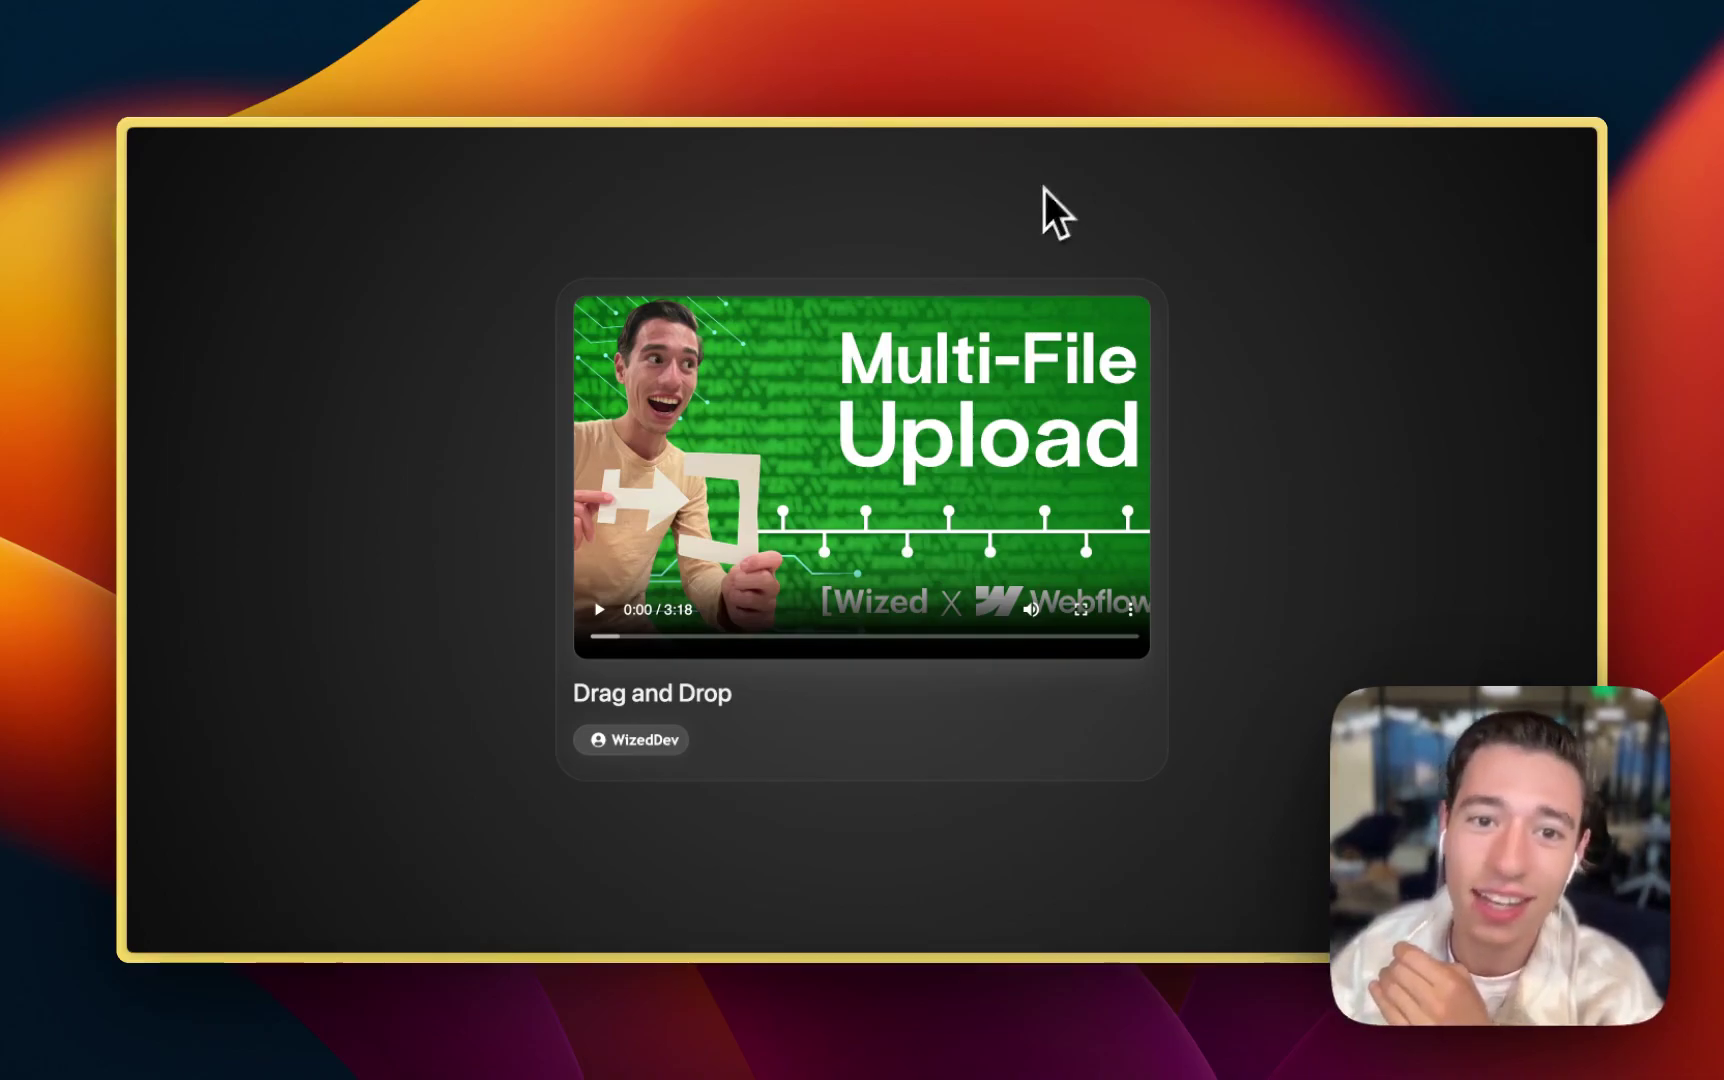
Step: Reload the published video player page from its address to watch the loading skeleton
mouse_move(173, 412)
left_click(197, 193)
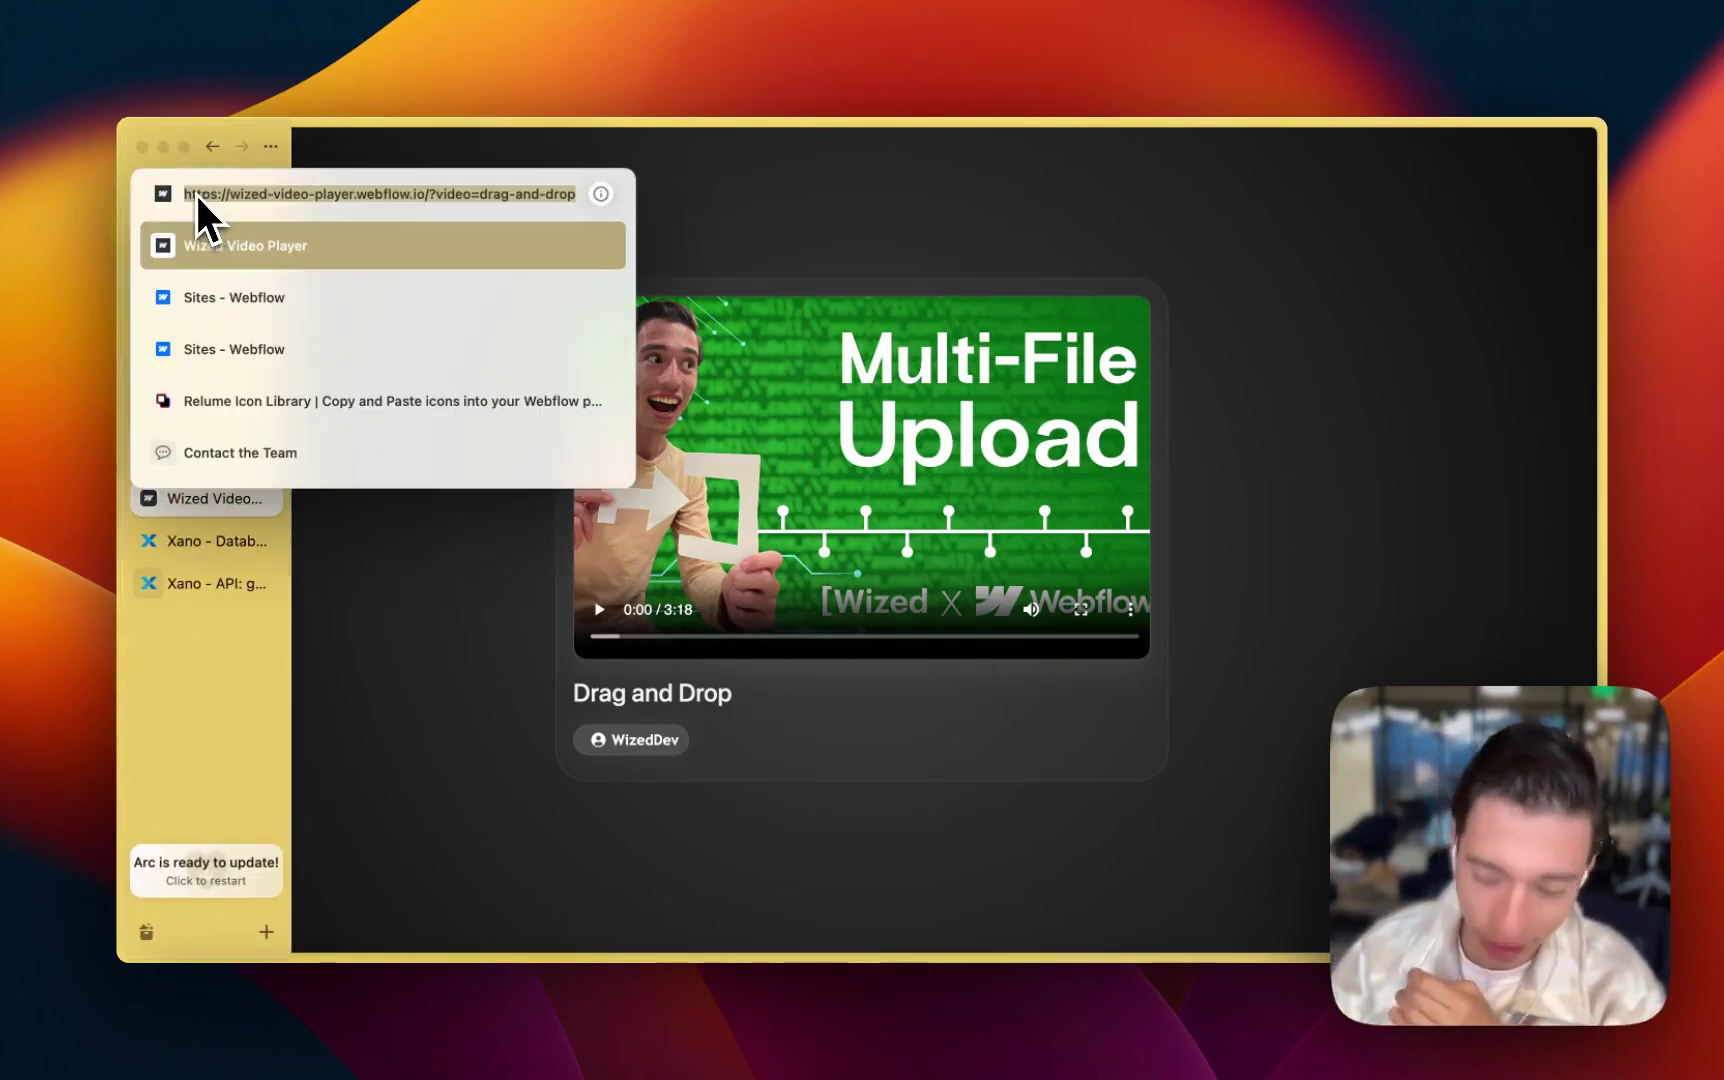
key("Return")
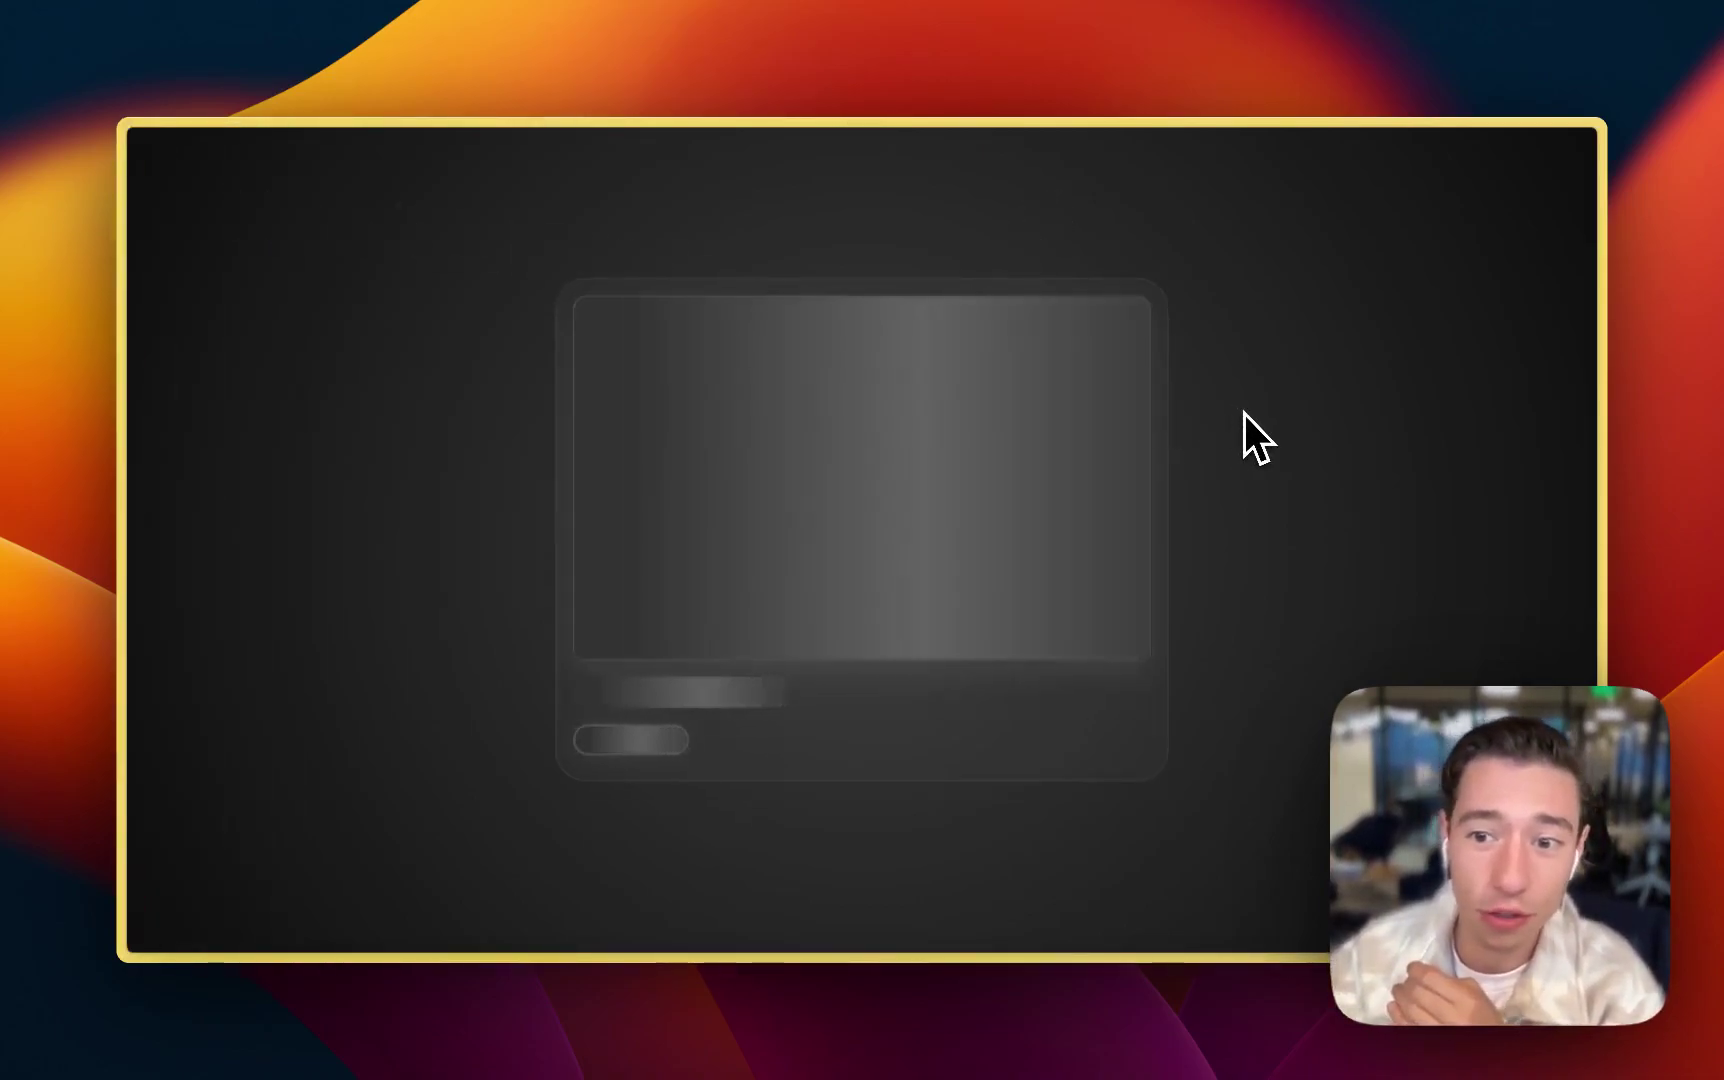